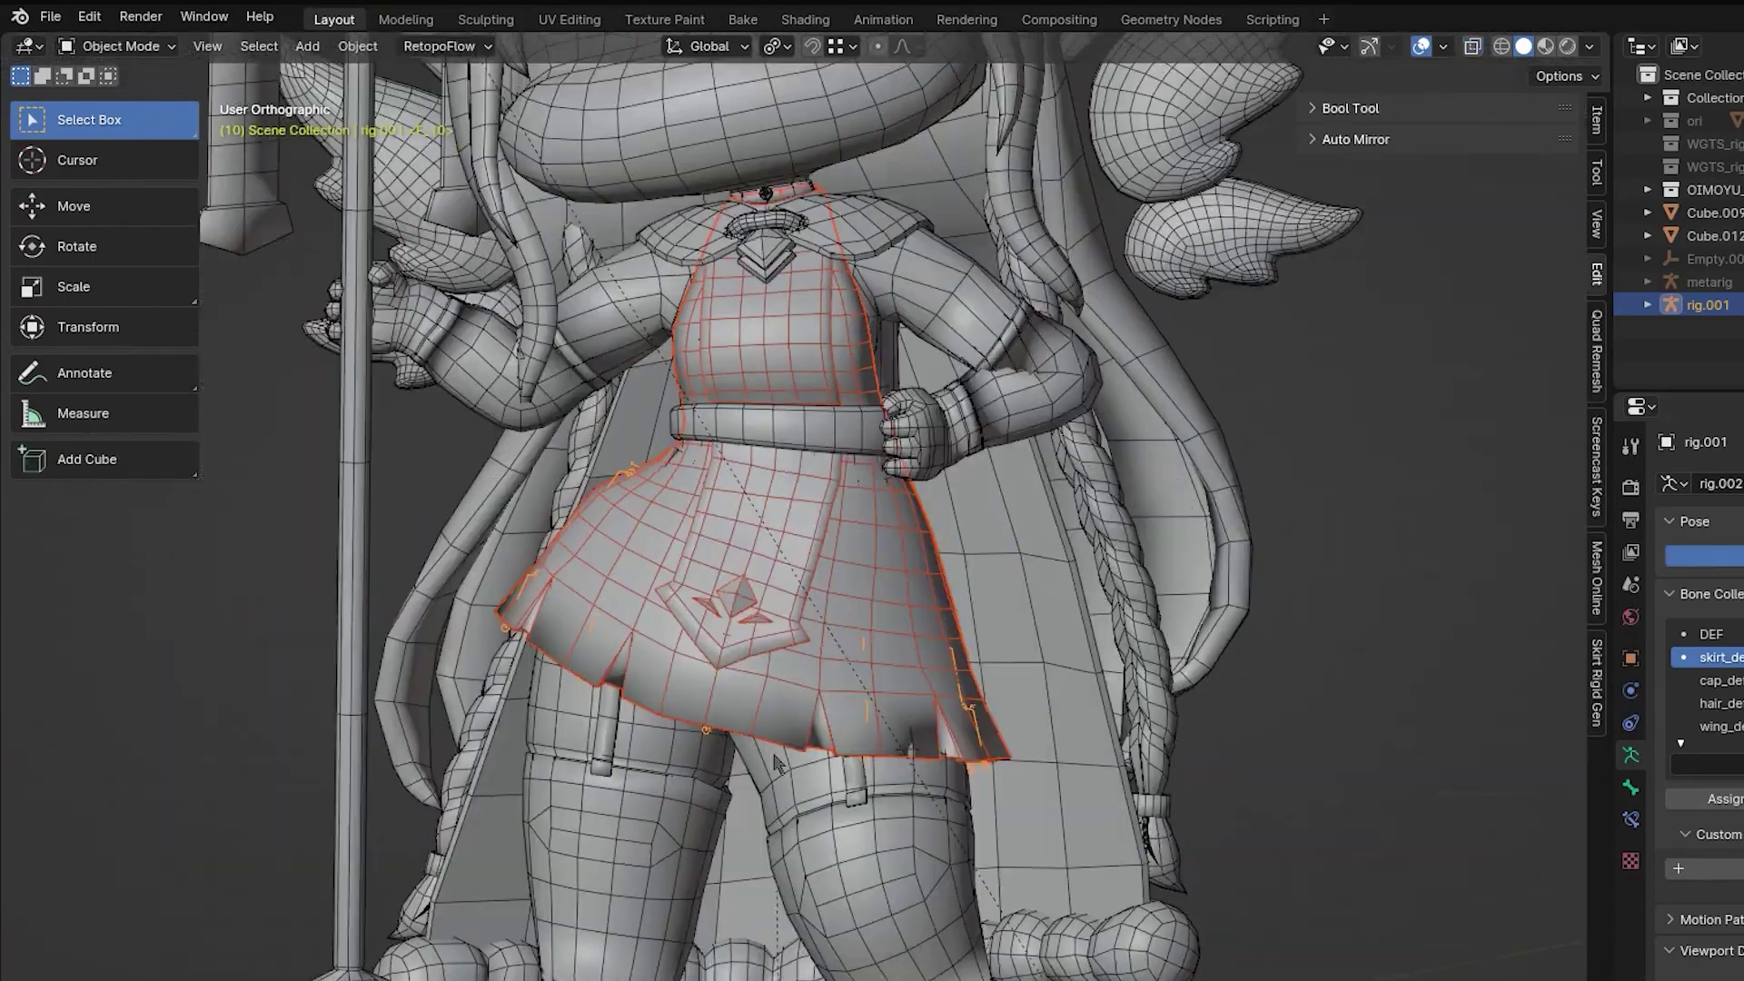
- Scroll down in the TraceGenius Pro panel before dropping in the Blender logo image
scroll(776, 761, "down", 5)
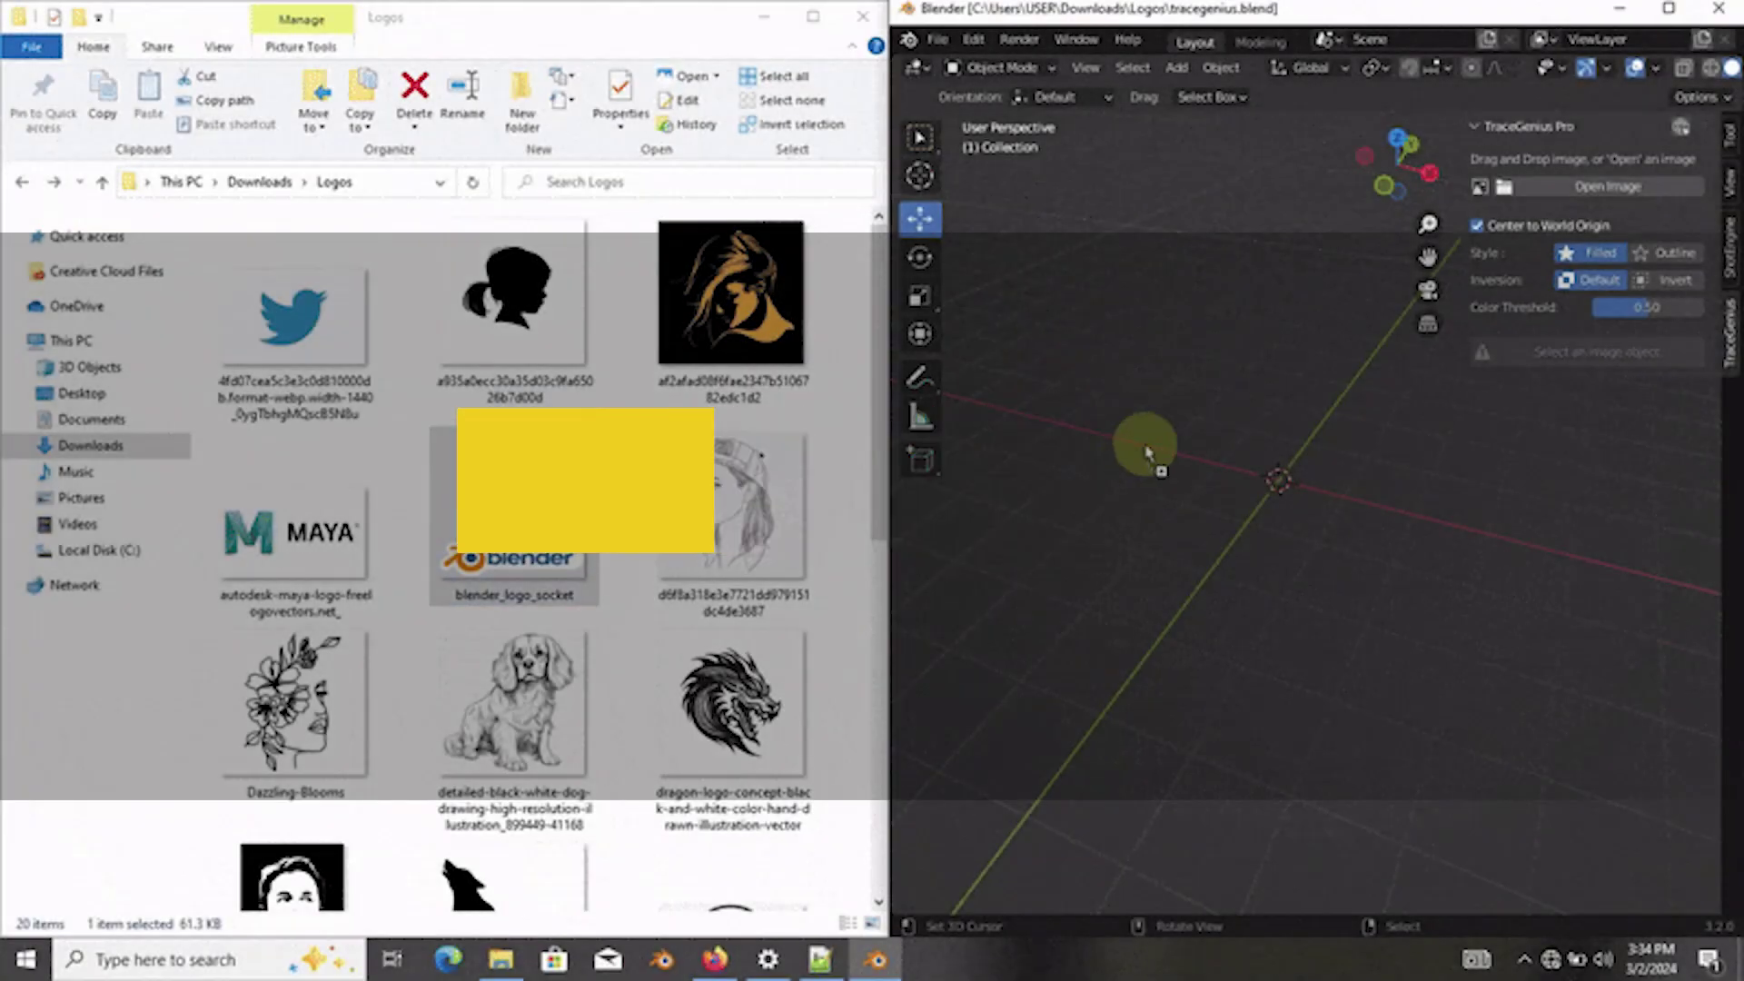
- Drop in the Blender logo image and trace it into two meshes, moving each aside
left_click_drag(1146, 452, 1148, 452)
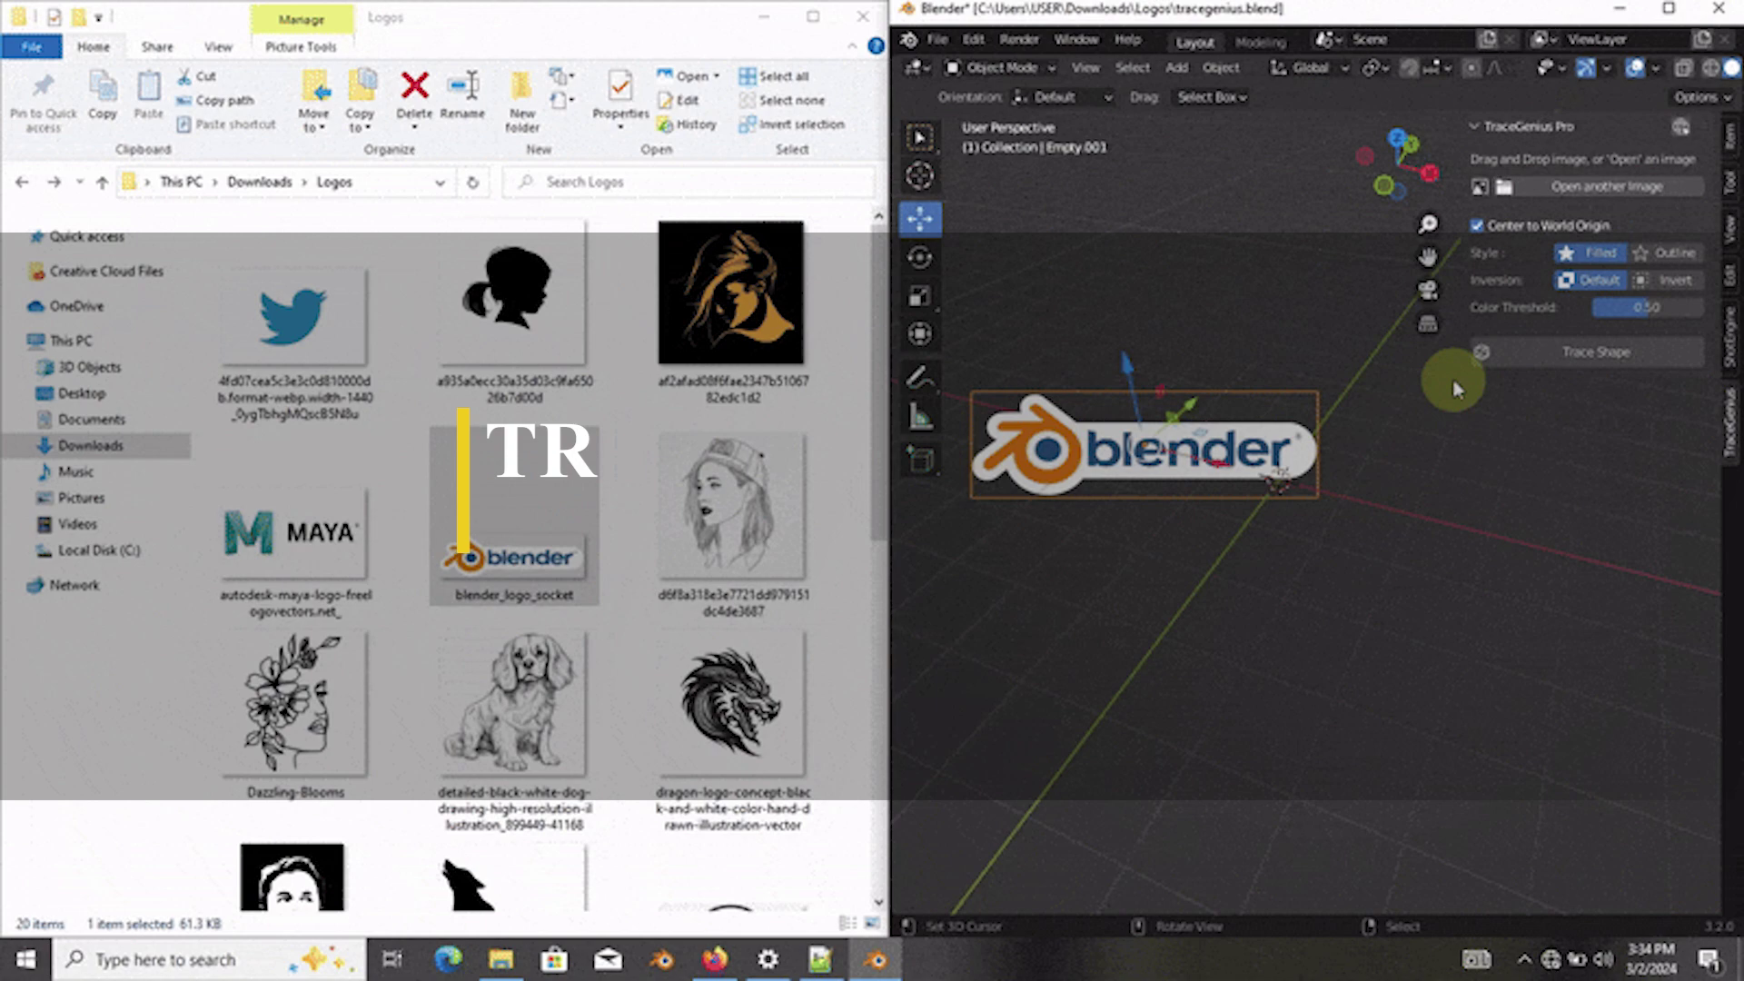
left_click(1490, 352)
key("g")
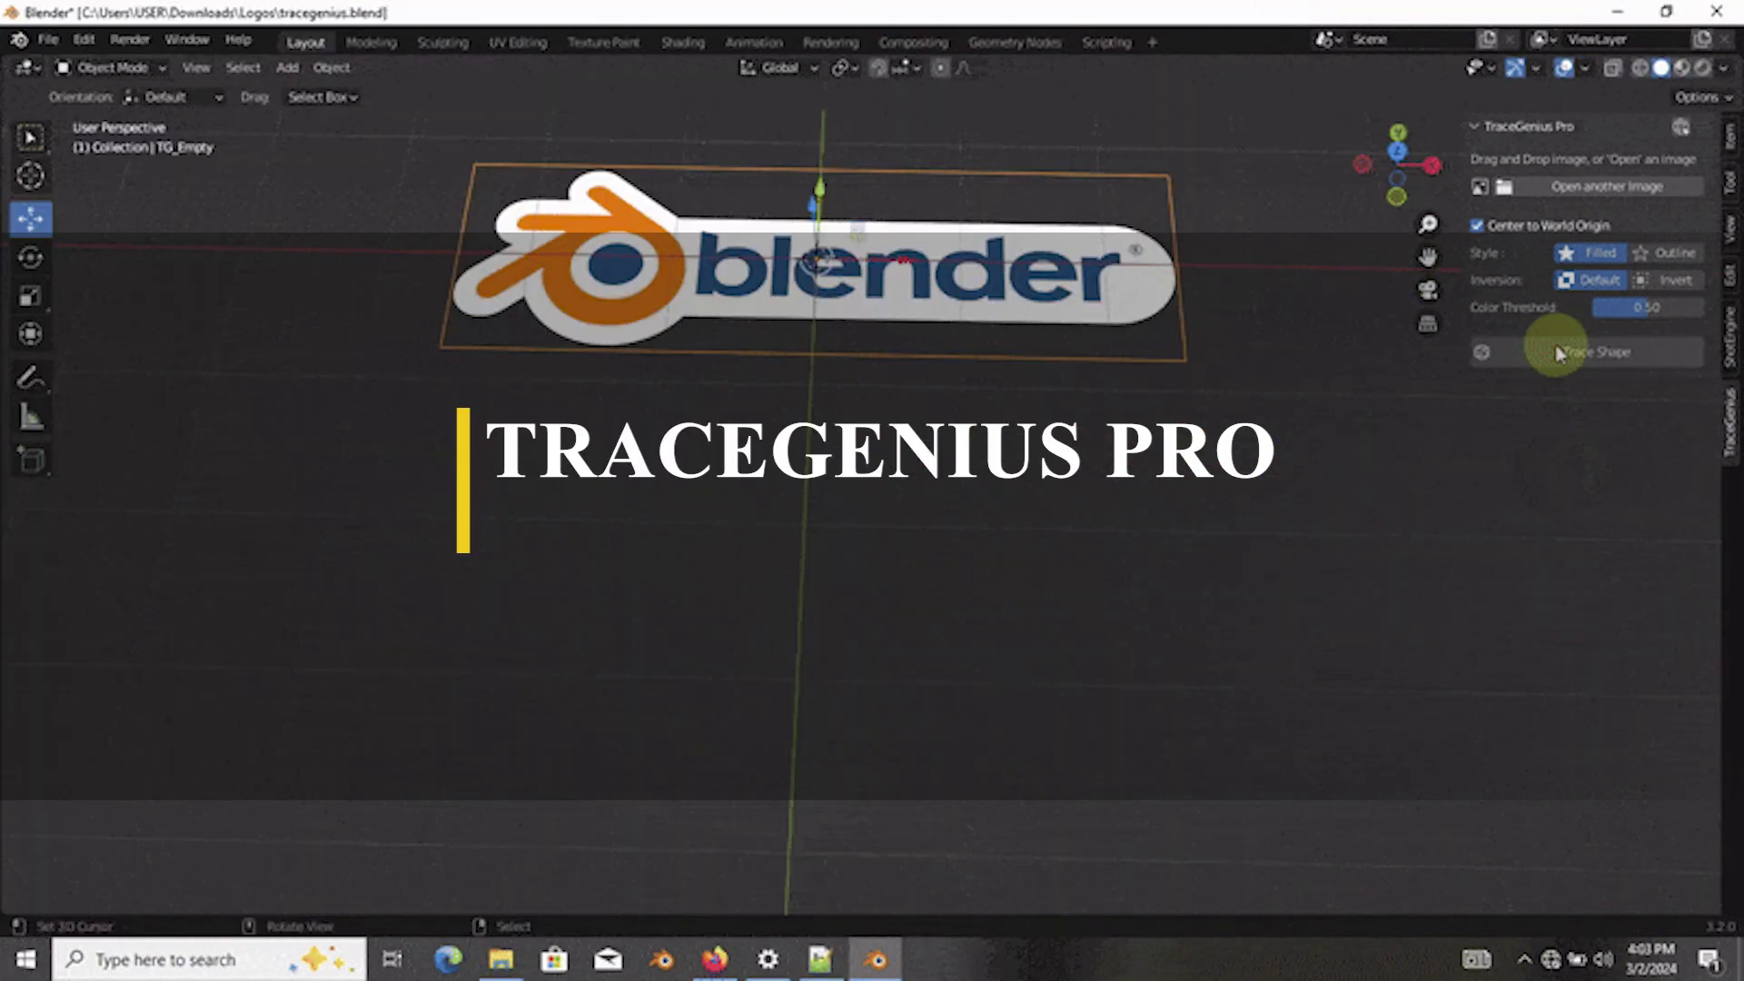
left_click(1556, 351)
key("g")
- Trace the circular U logo with inverted colours, place it lower right, and add depth and bevel
left_click(955, 257)
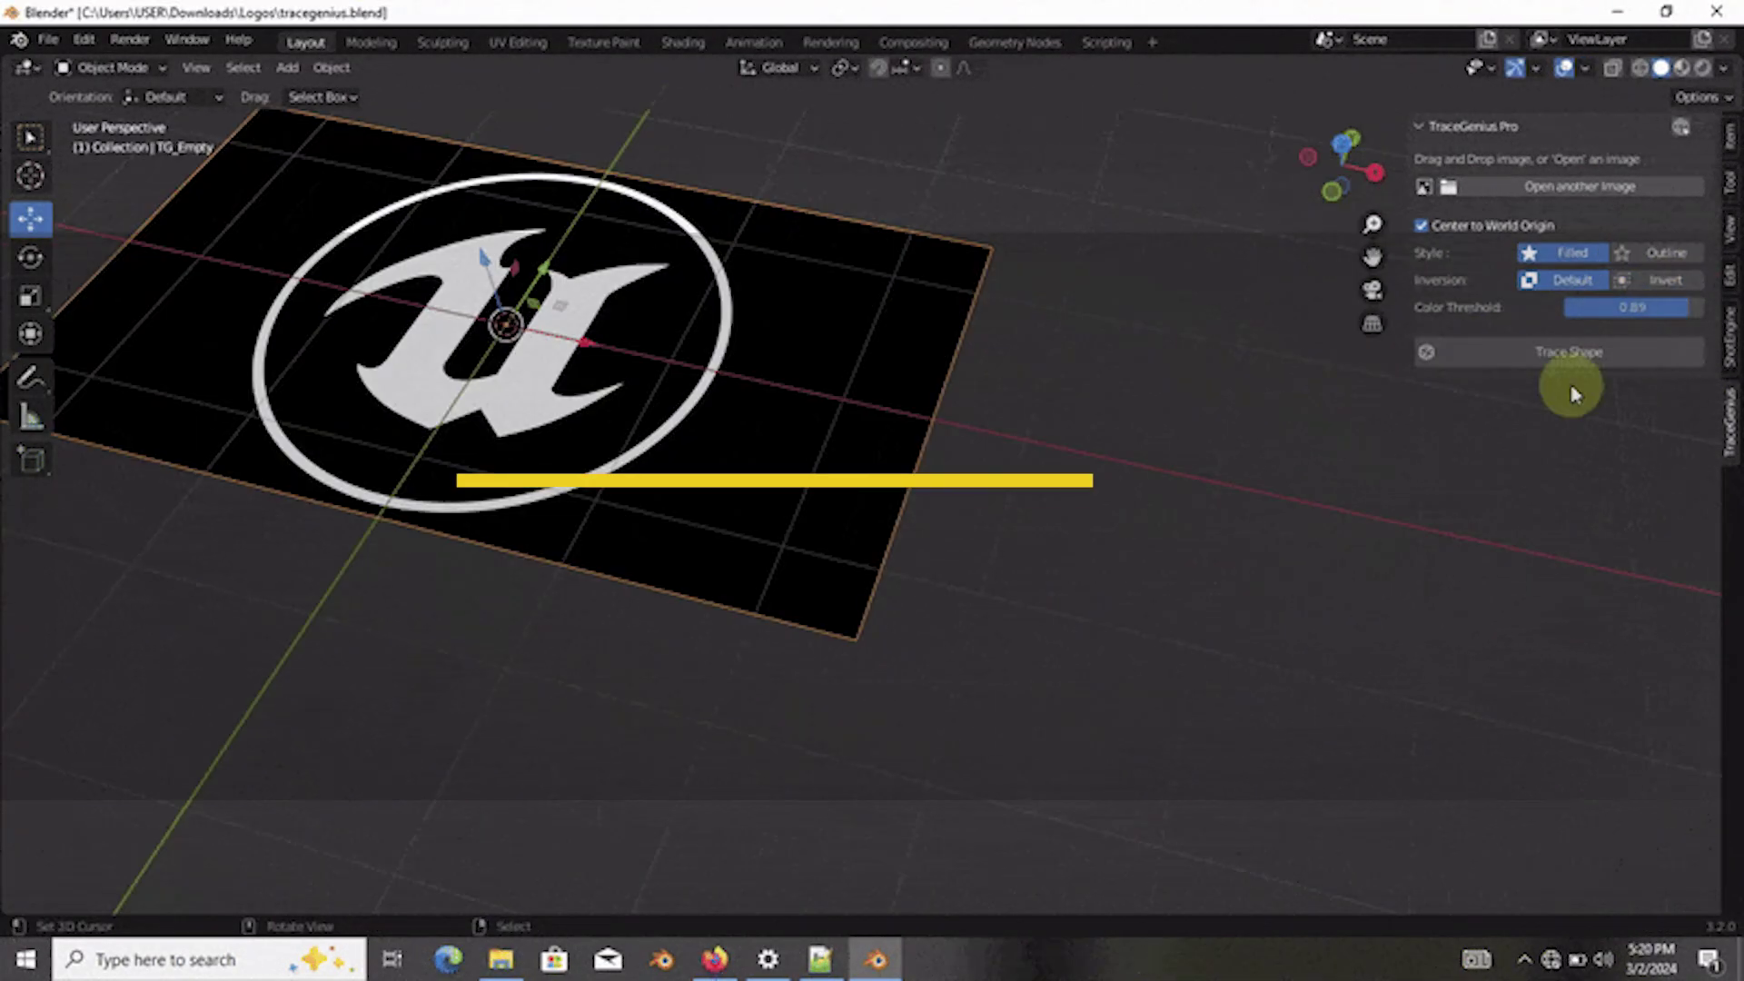
left_click(1650, 281)
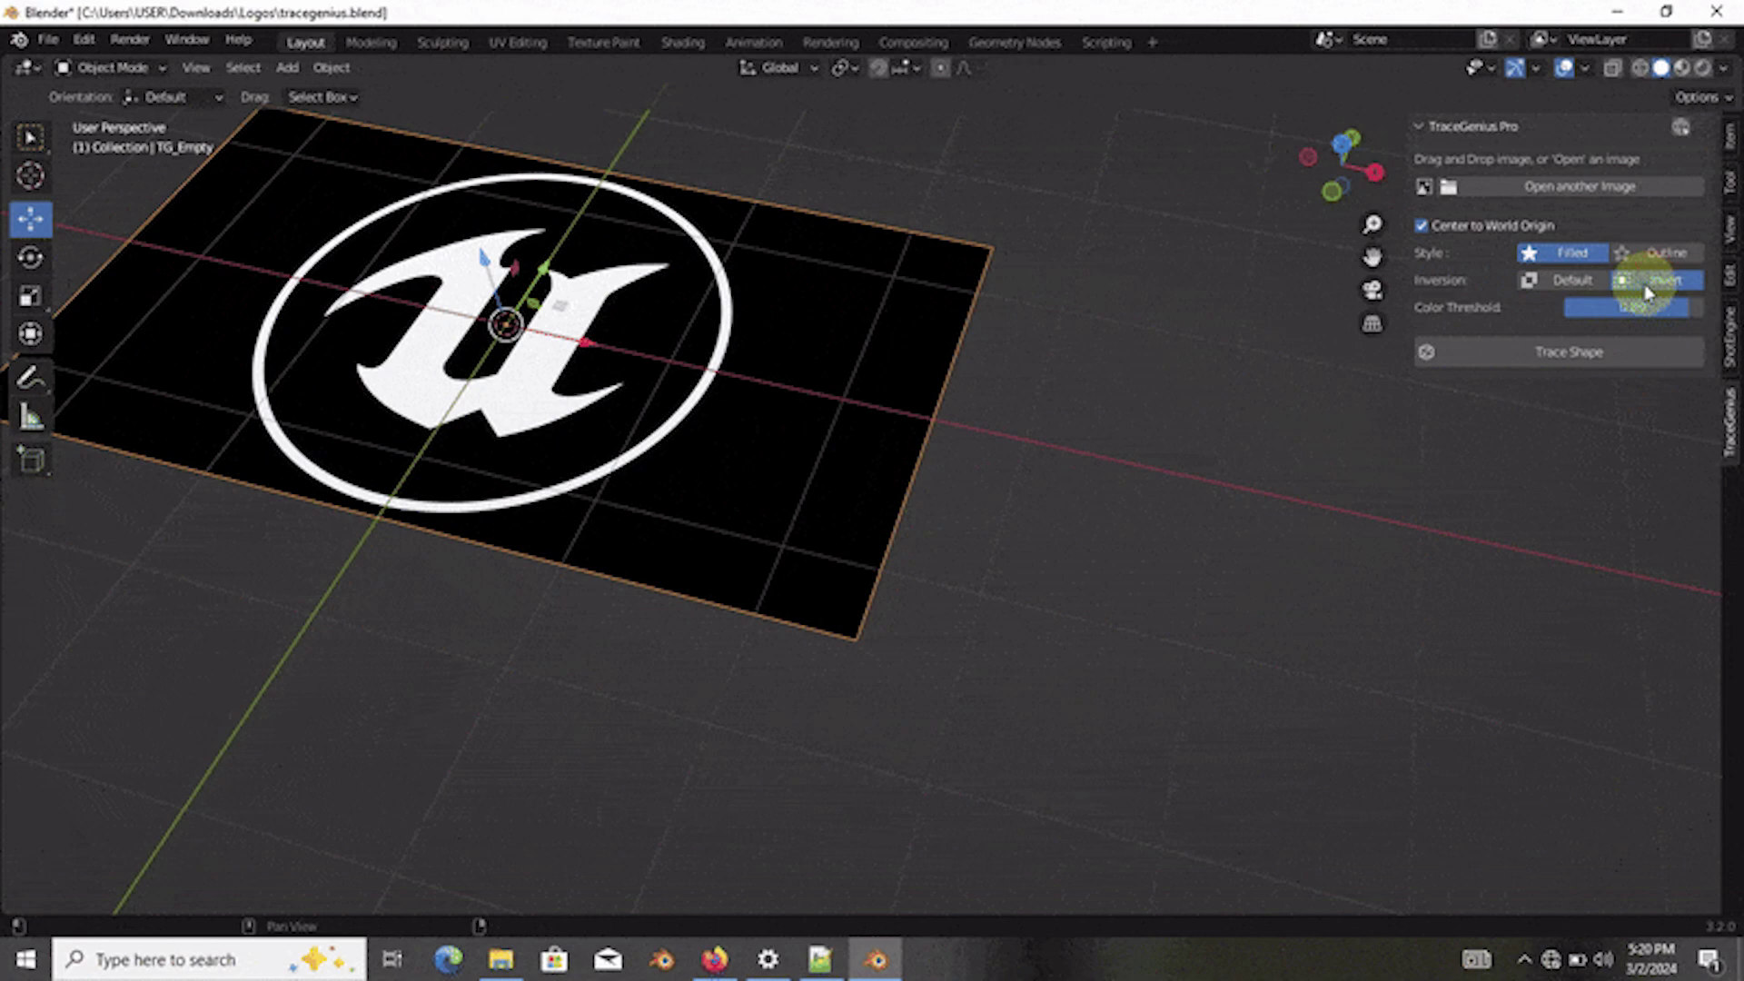
left_click(1574, 353)
key("g")
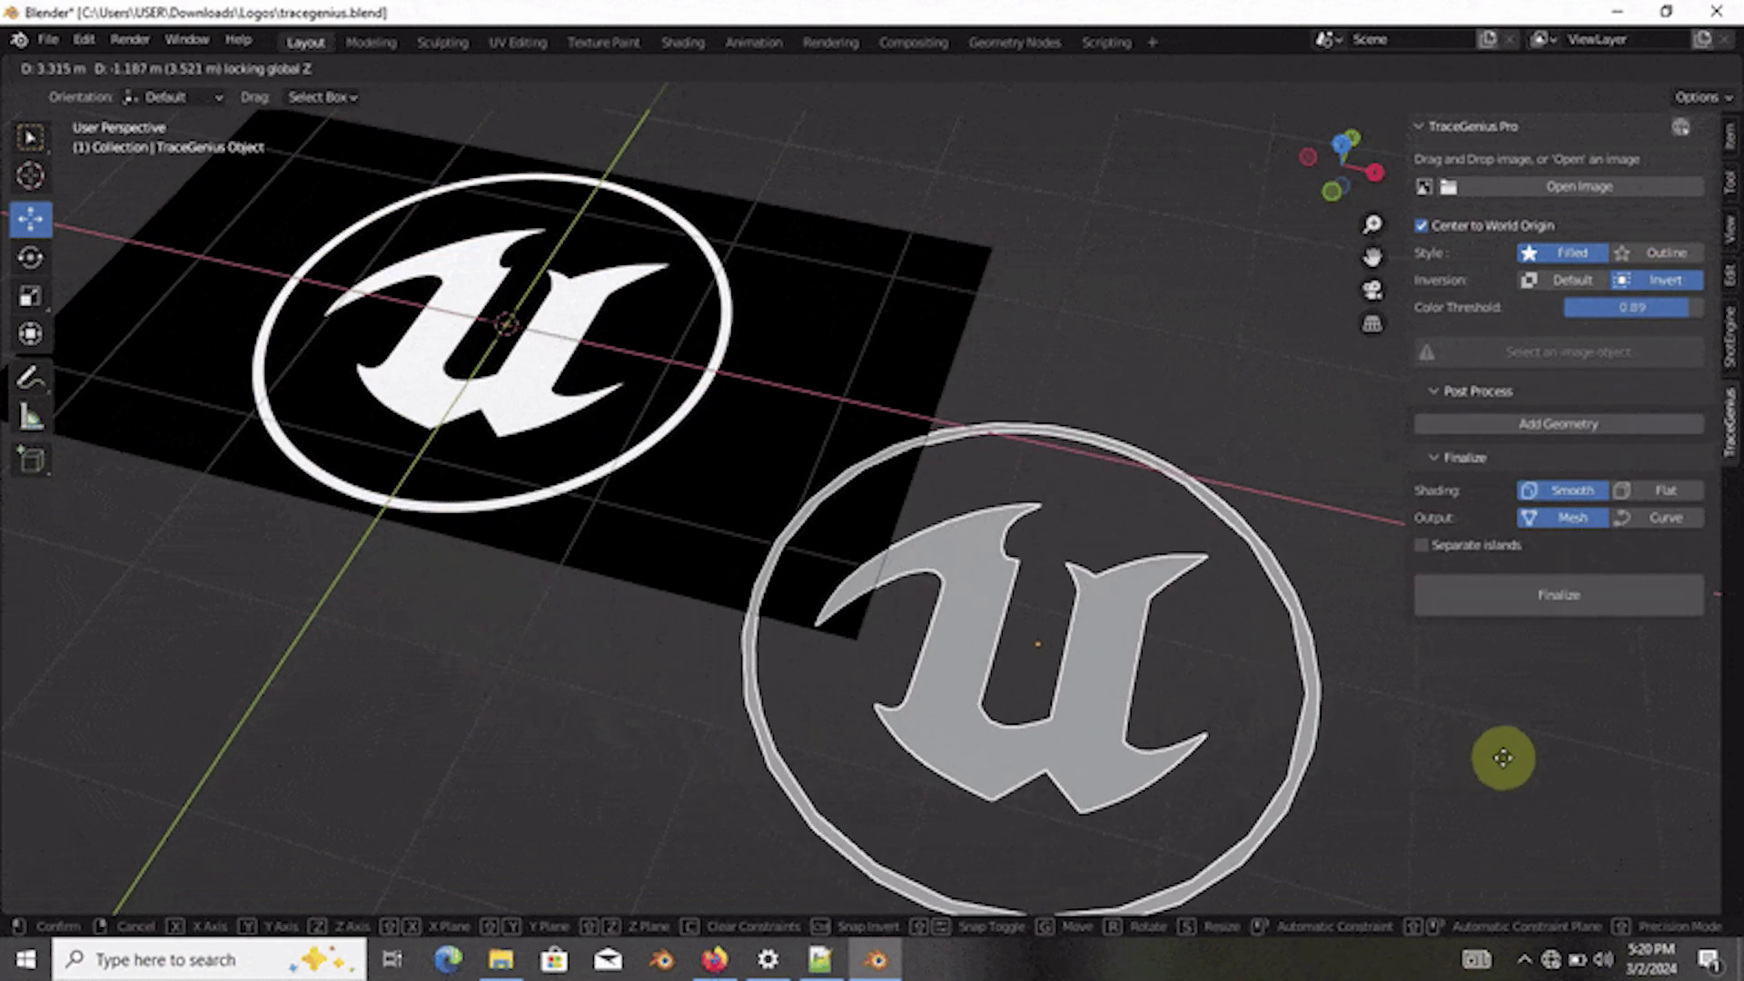
left_click(1572, 782)
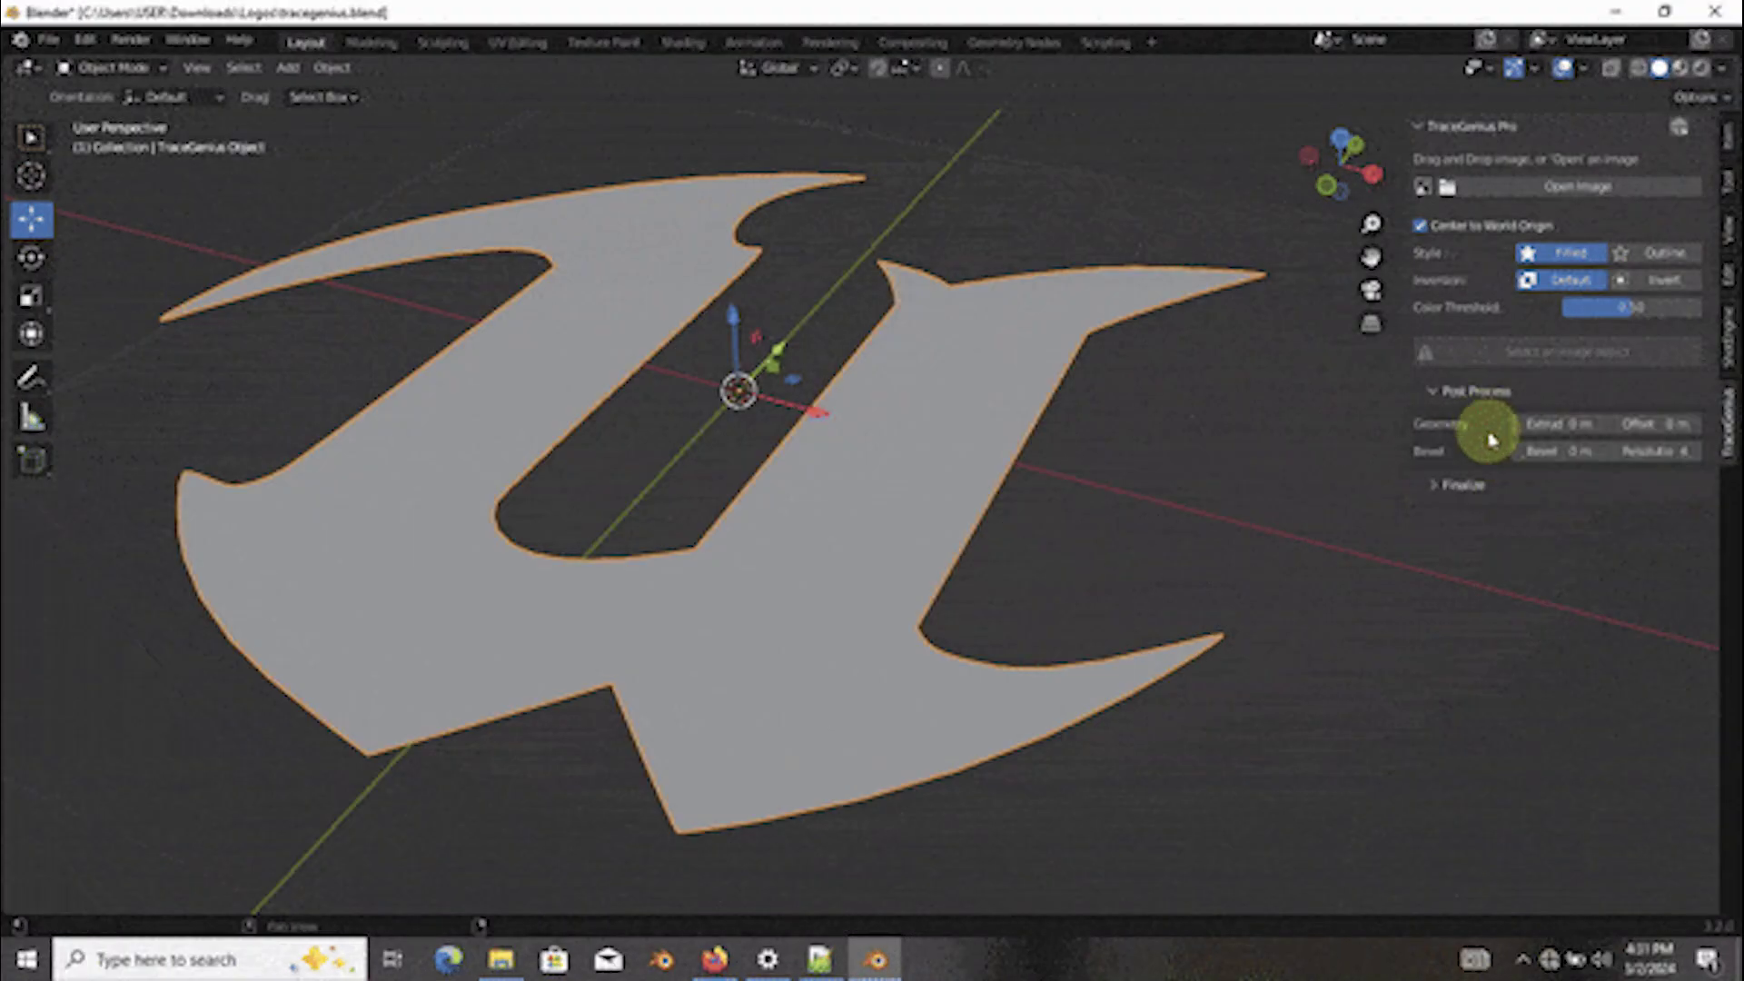
left_click_drag(1491, 439, 1667, 424)
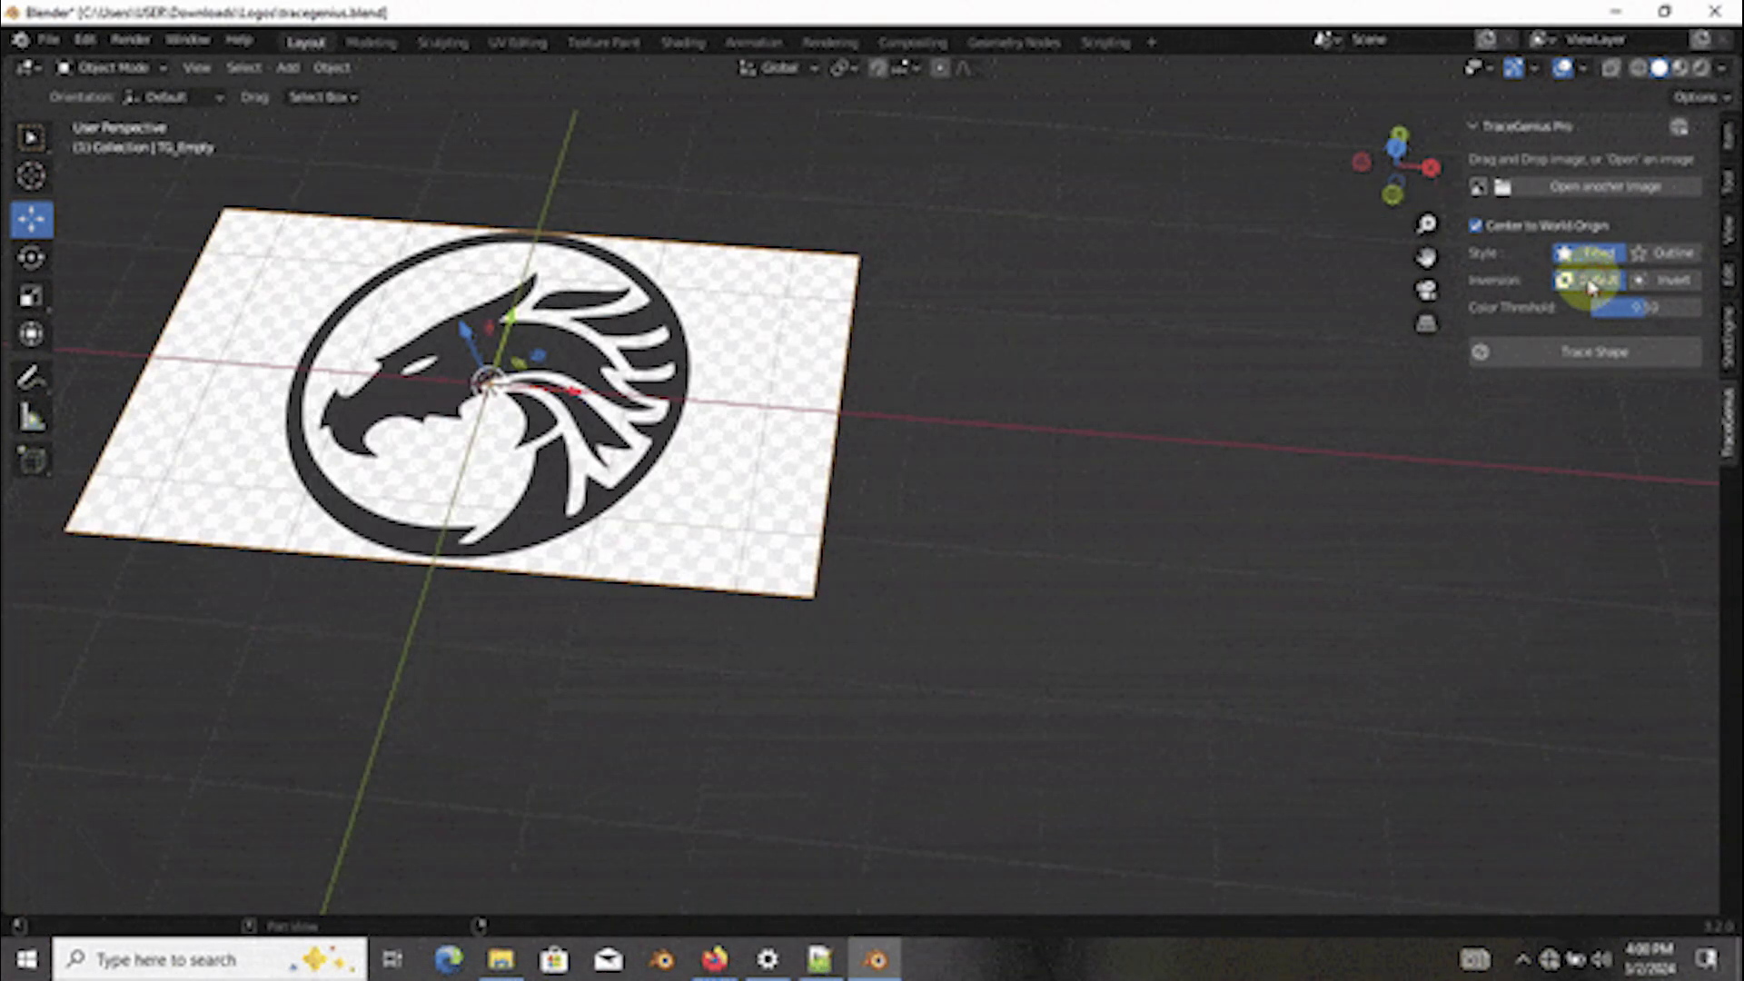
- Trace the dragon logo normally and with inverted colours, placing both meshes beside the image
left_click(1543, 351)
key("g")
key("shift+z")
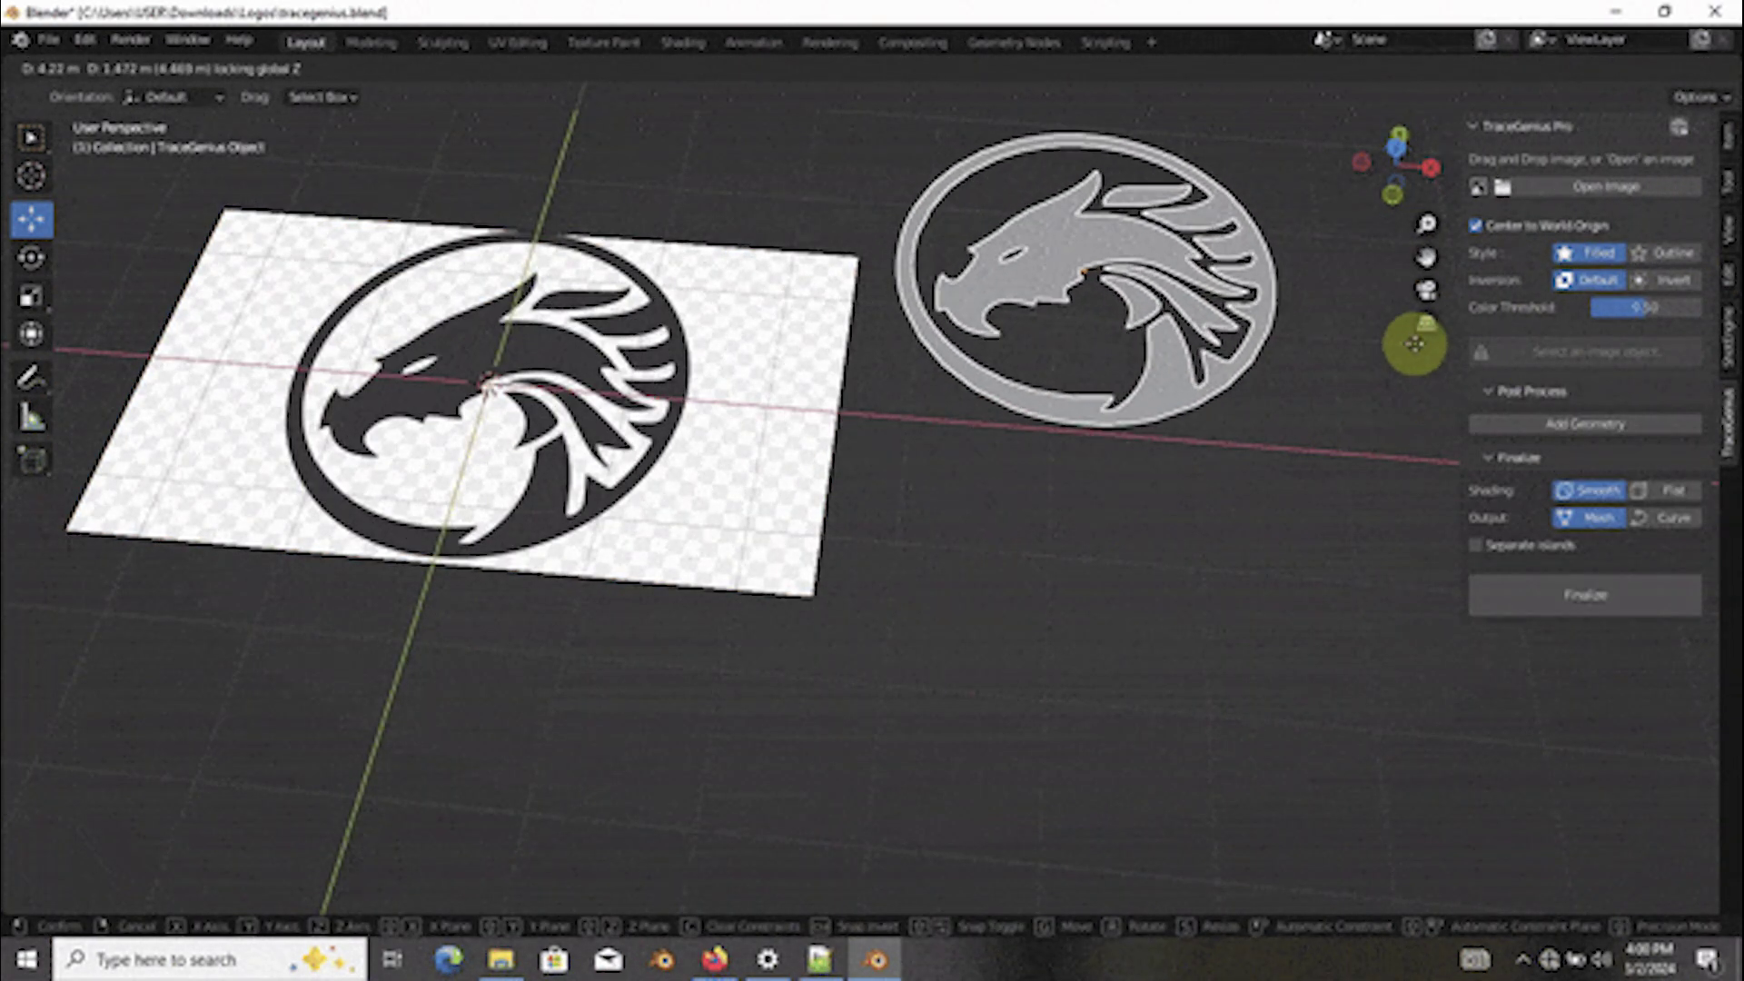
left_click(1408, 342)
left_click(688, 525)
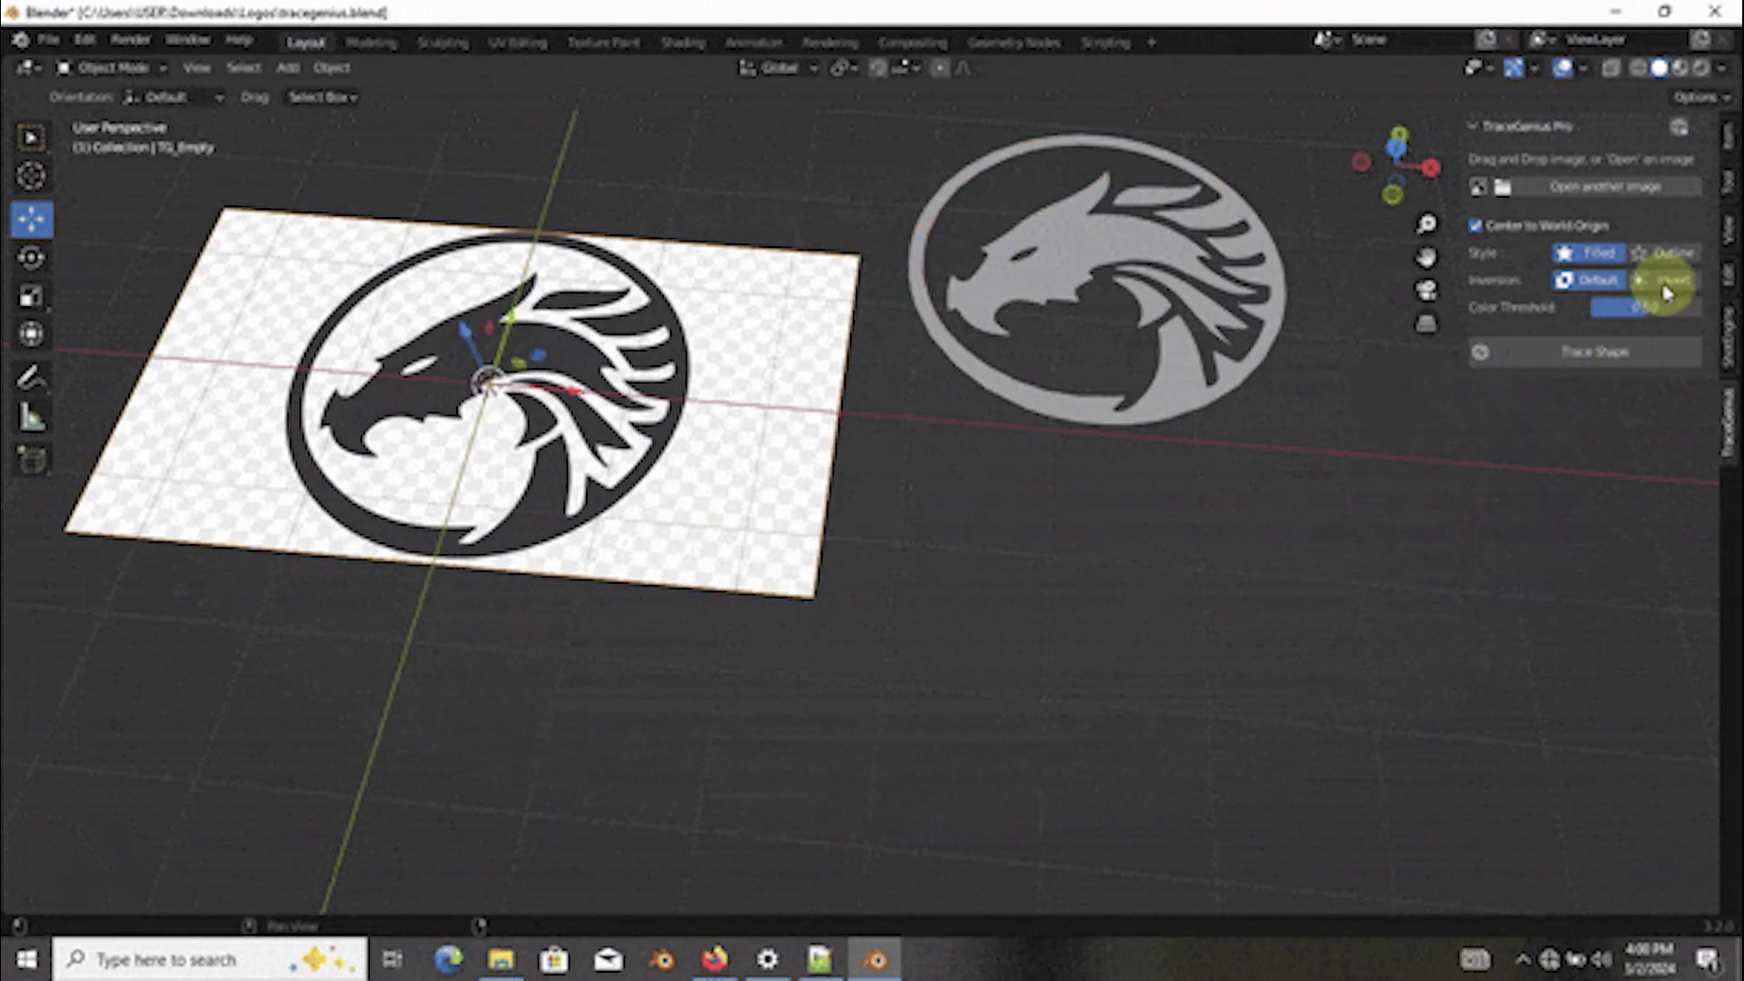
left_click(1598, 352)
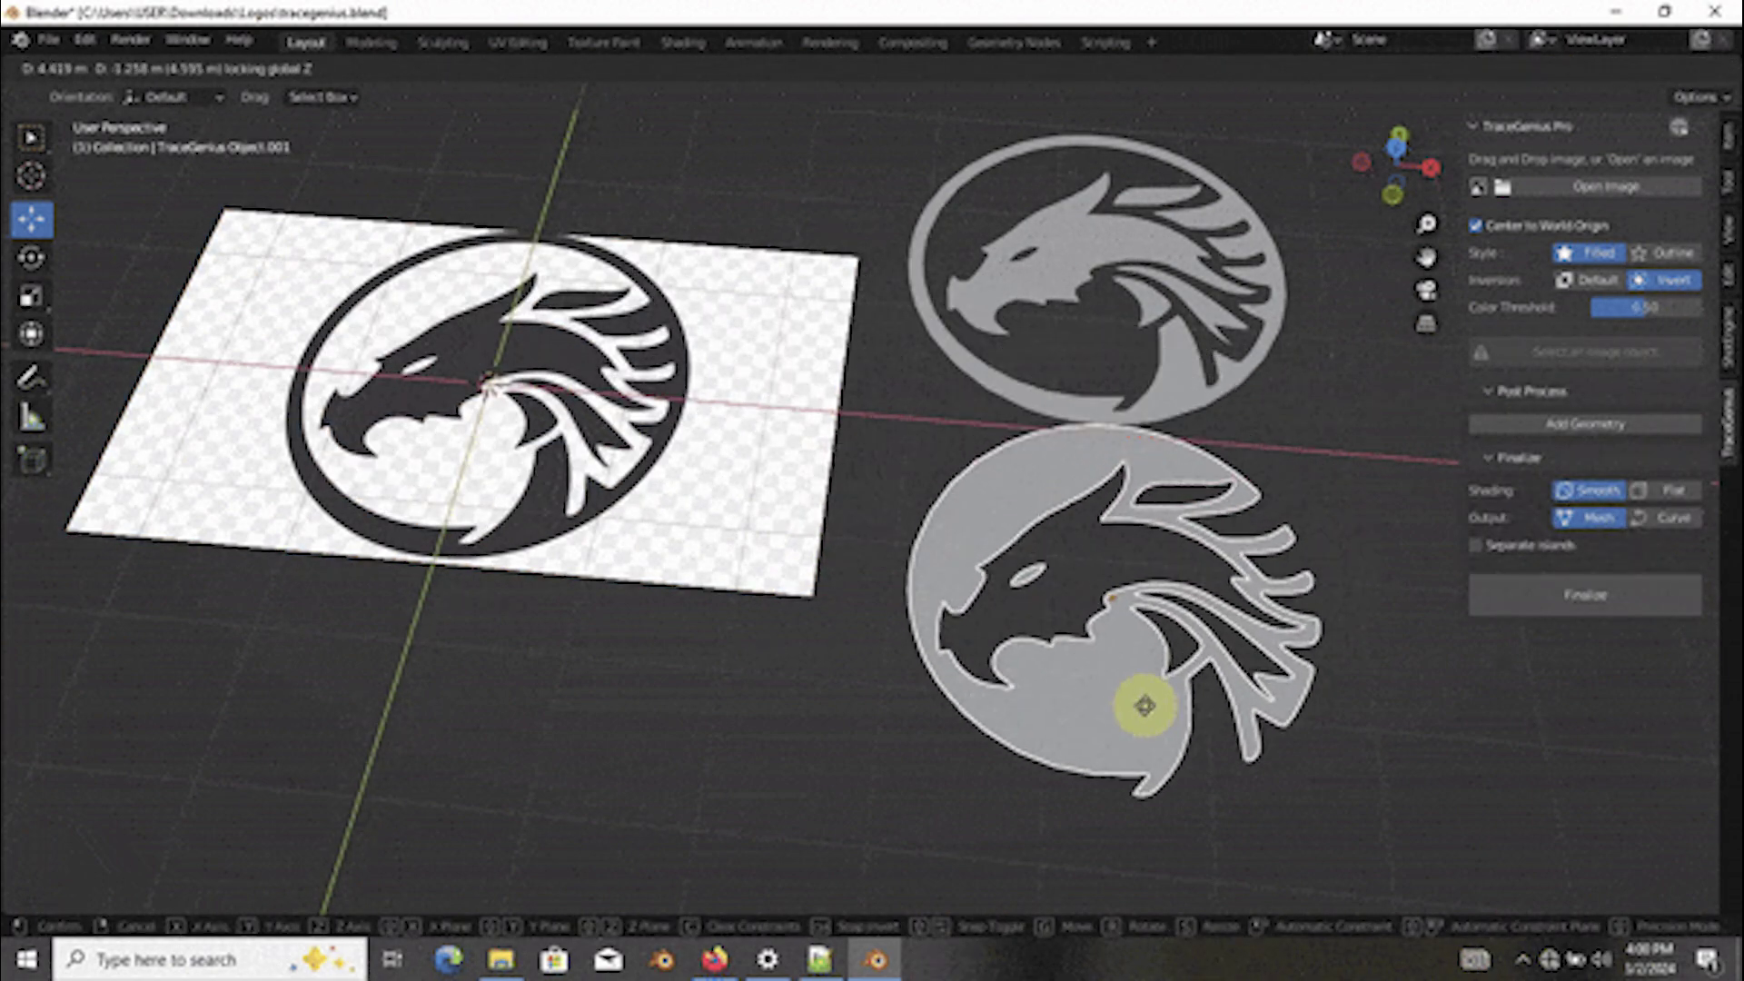
left_click(1142, 708)
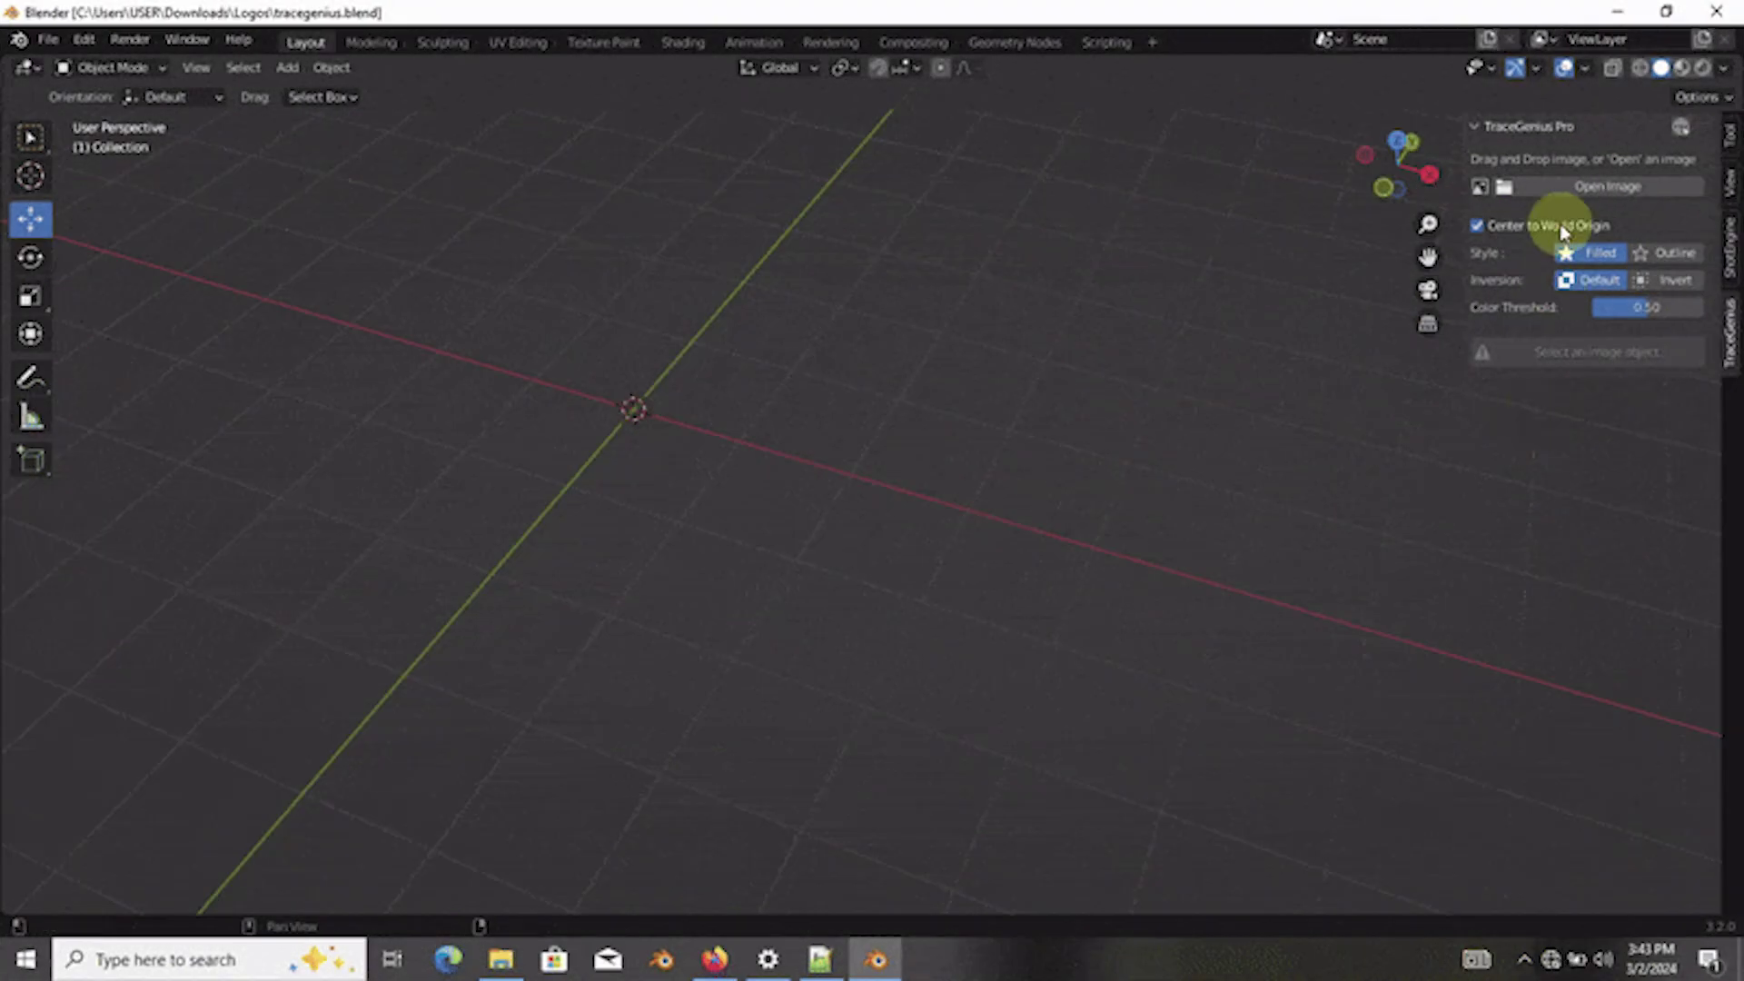
- Load the wolf silhouette image as a plane and trace it into a mesh placed to its right
left_click(1555, 187)
left_click(1252, 779)
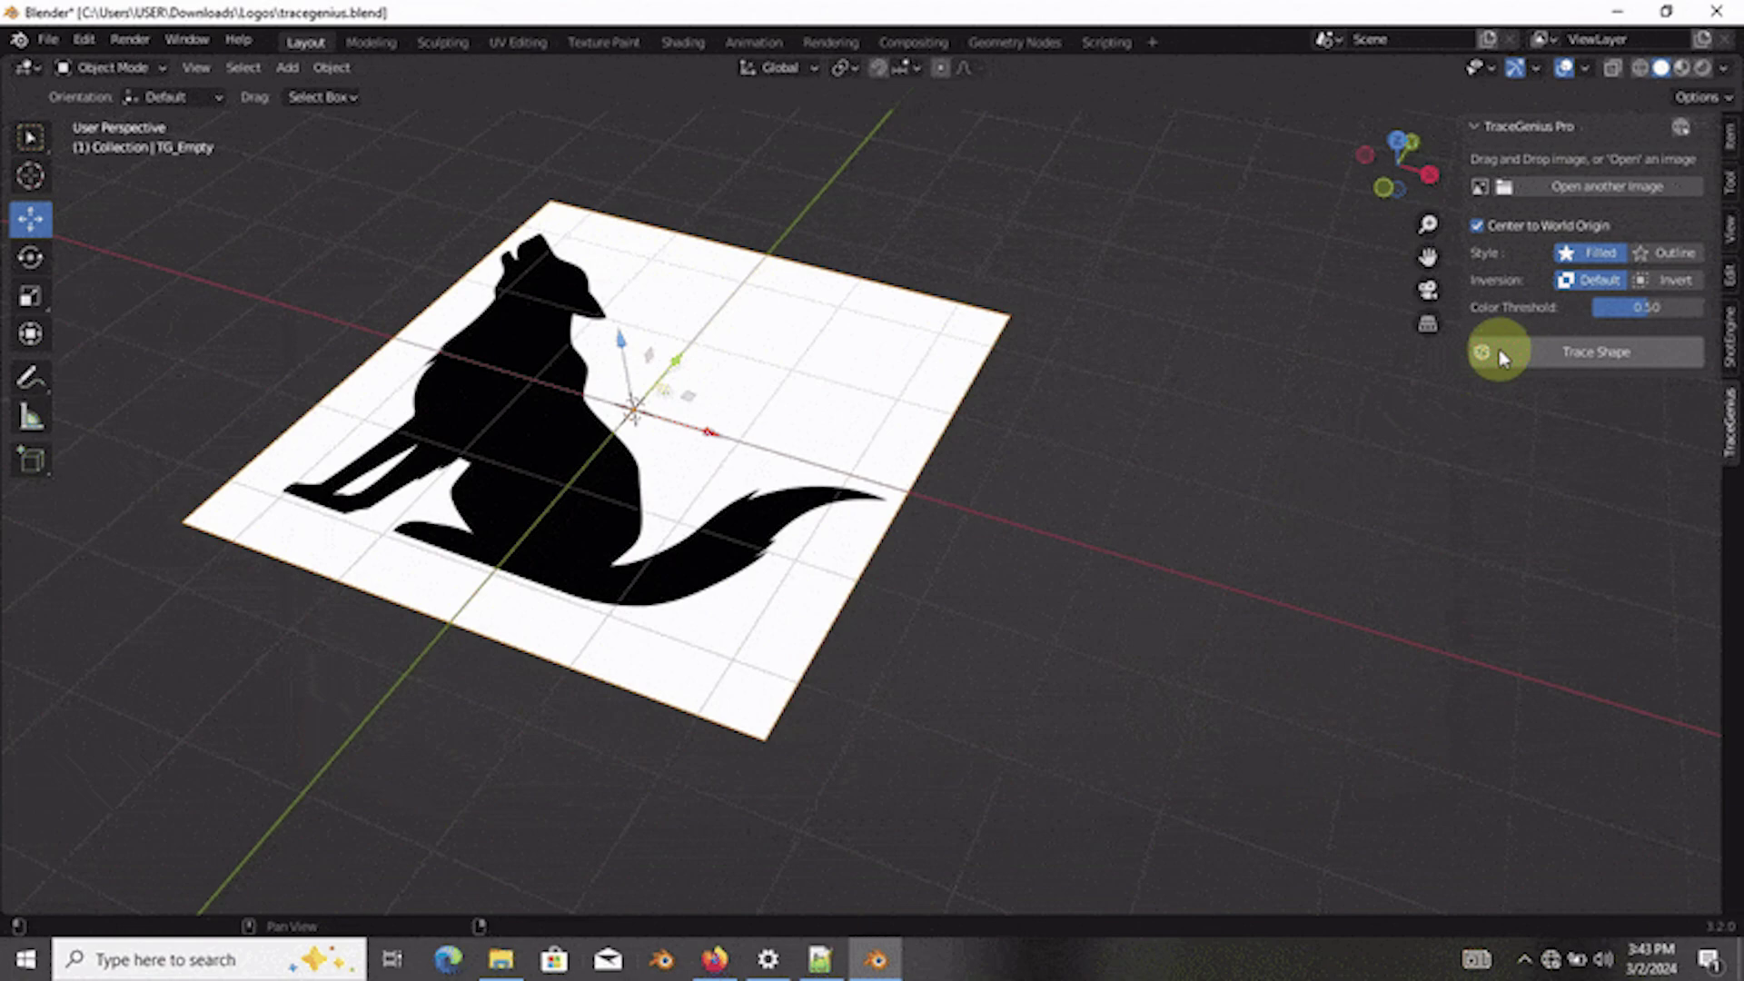
left_click(1533, 358)
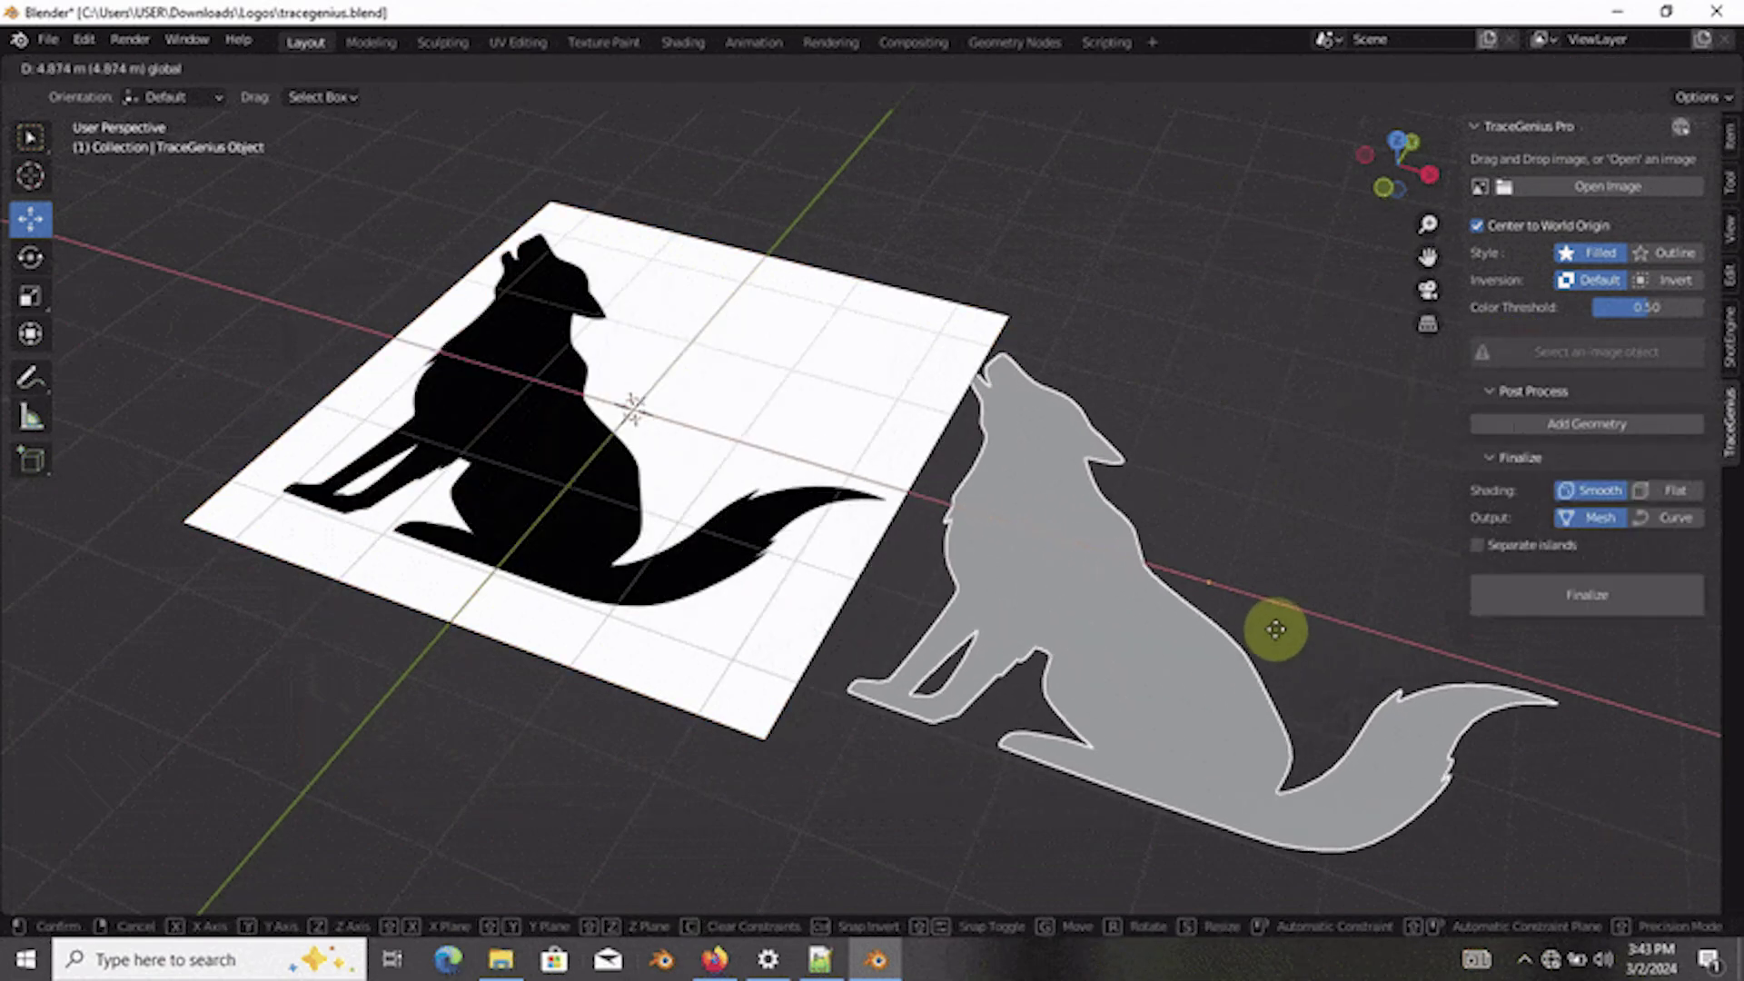
left_click(1272, 633)
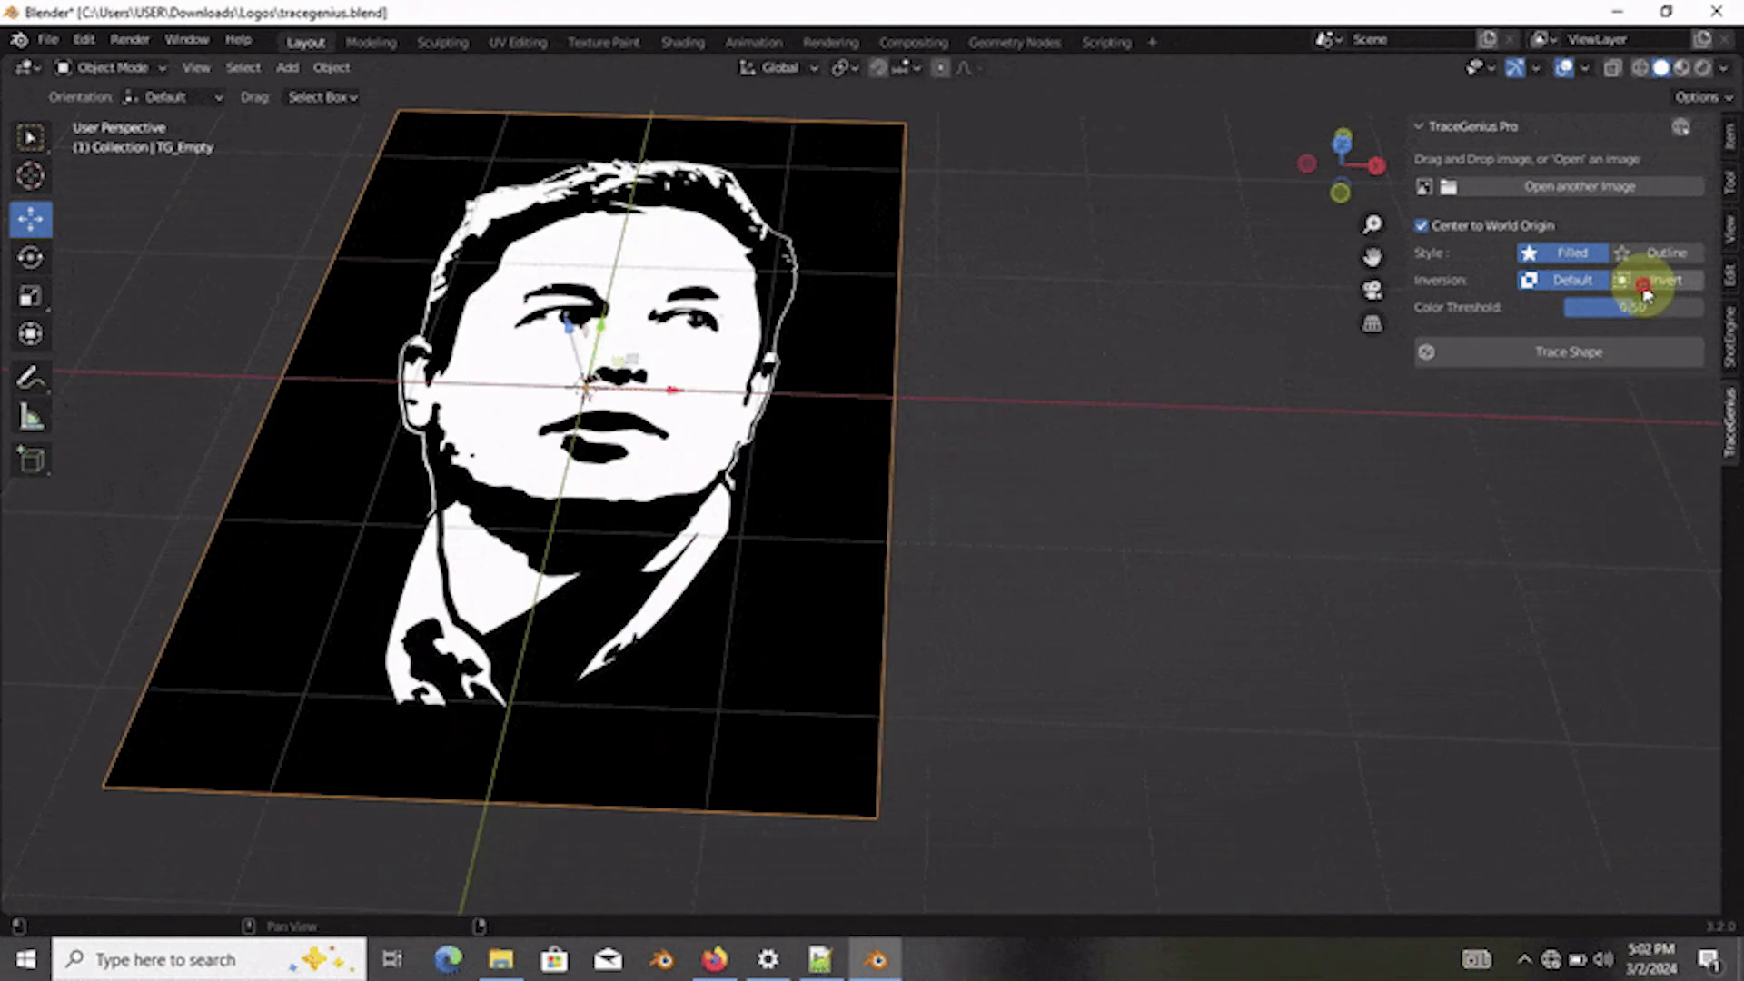
- Trace the portrait image with inverted colours and move the mesh right of the image
left_click(1569, 356)
left_click_drag(641, 389, 1187, 405)
key("Tab")
left_click(1216, 452)
key("Tab")
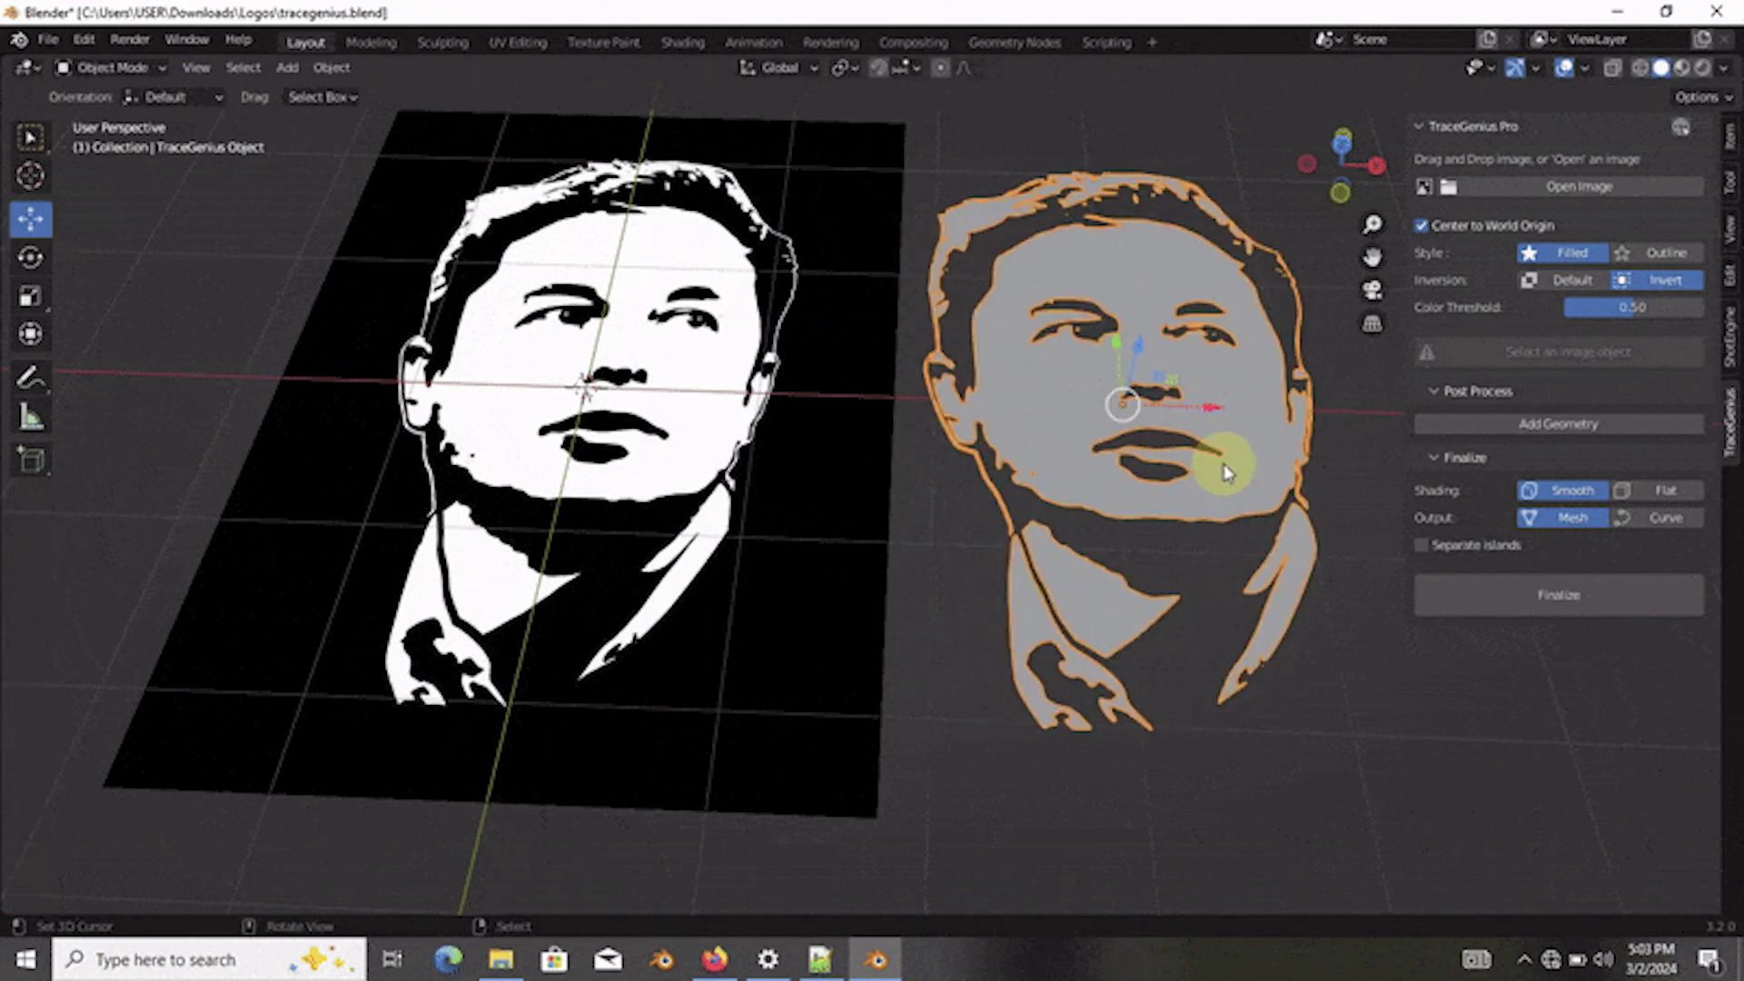
- Trace the NIKE logo as a filled mesh and as an outline, stacking them to the right
key("g")
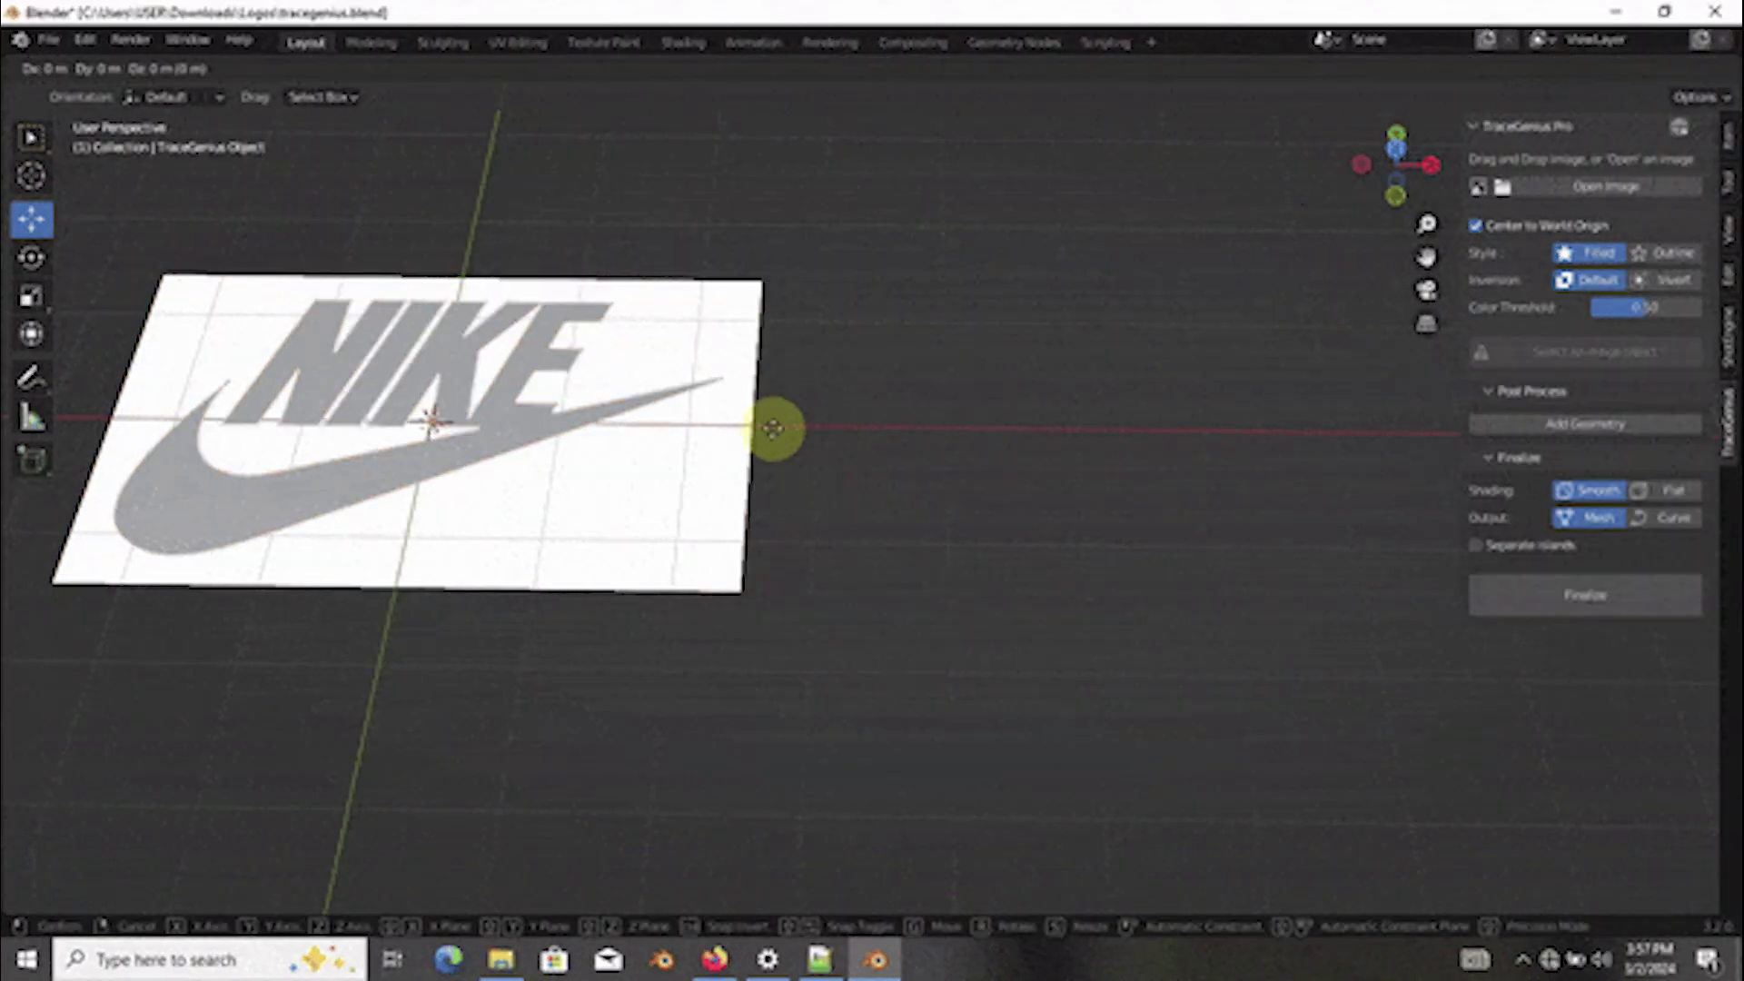
left_click(1387, 396)
left_click(706, 434)
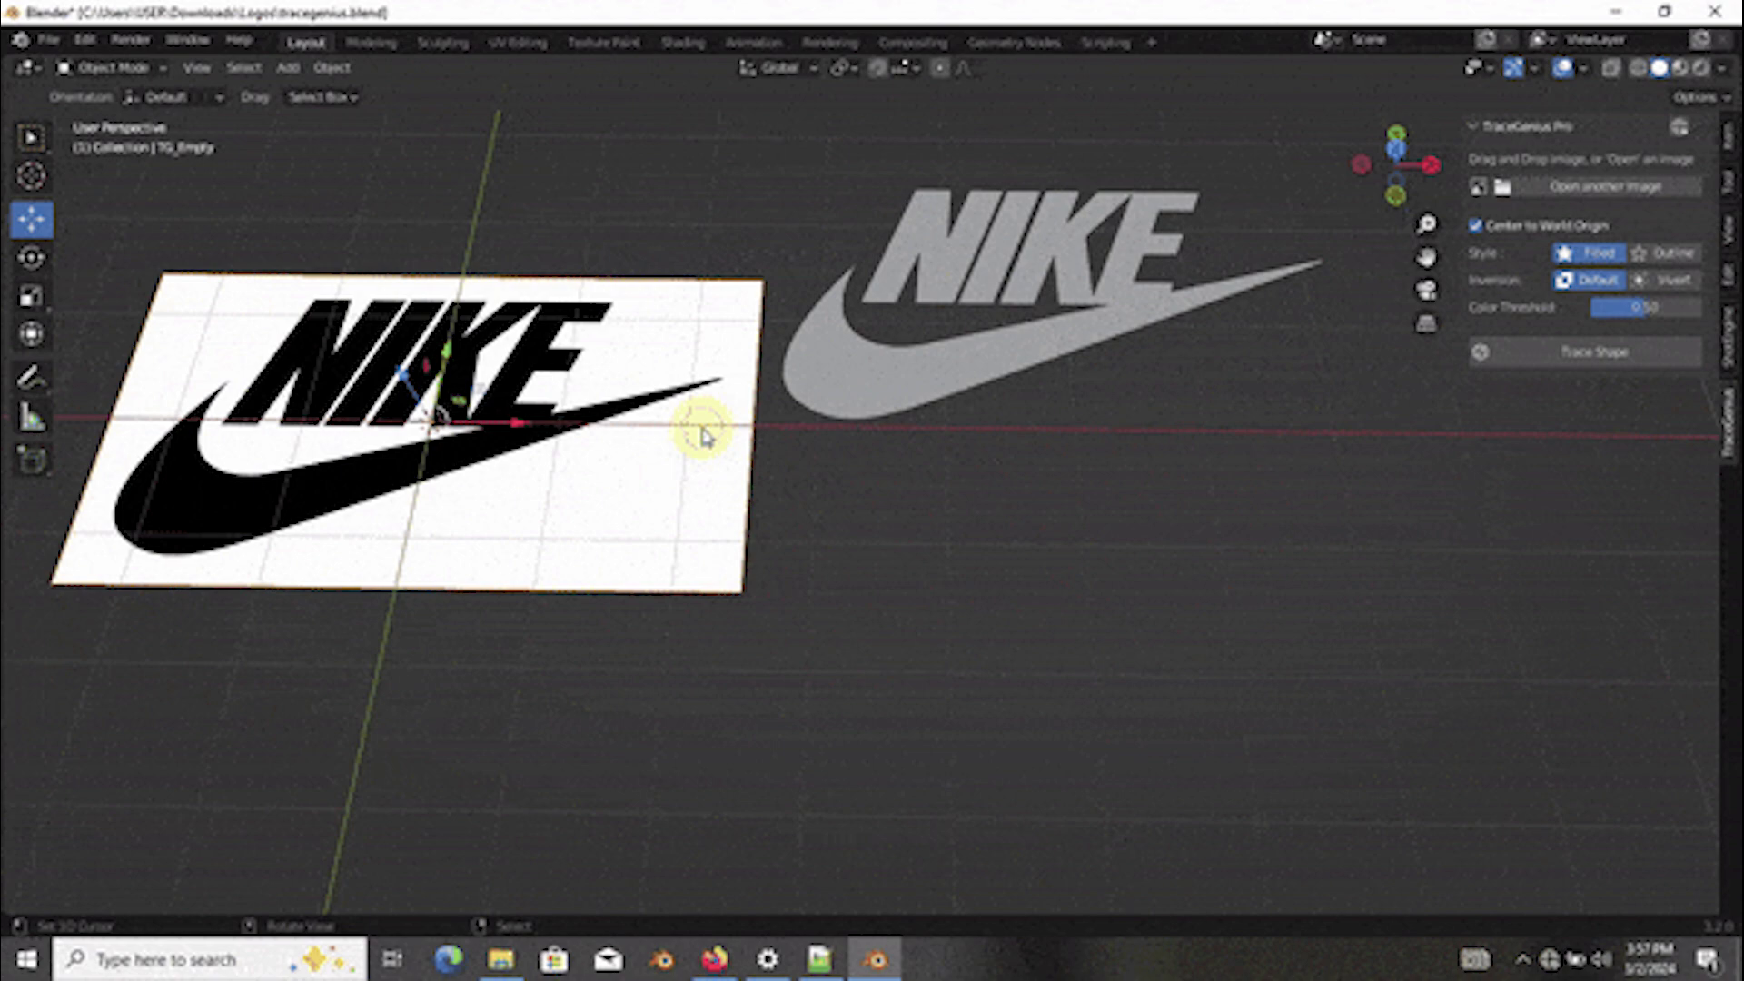
left_click(1587, 359)
key("g")
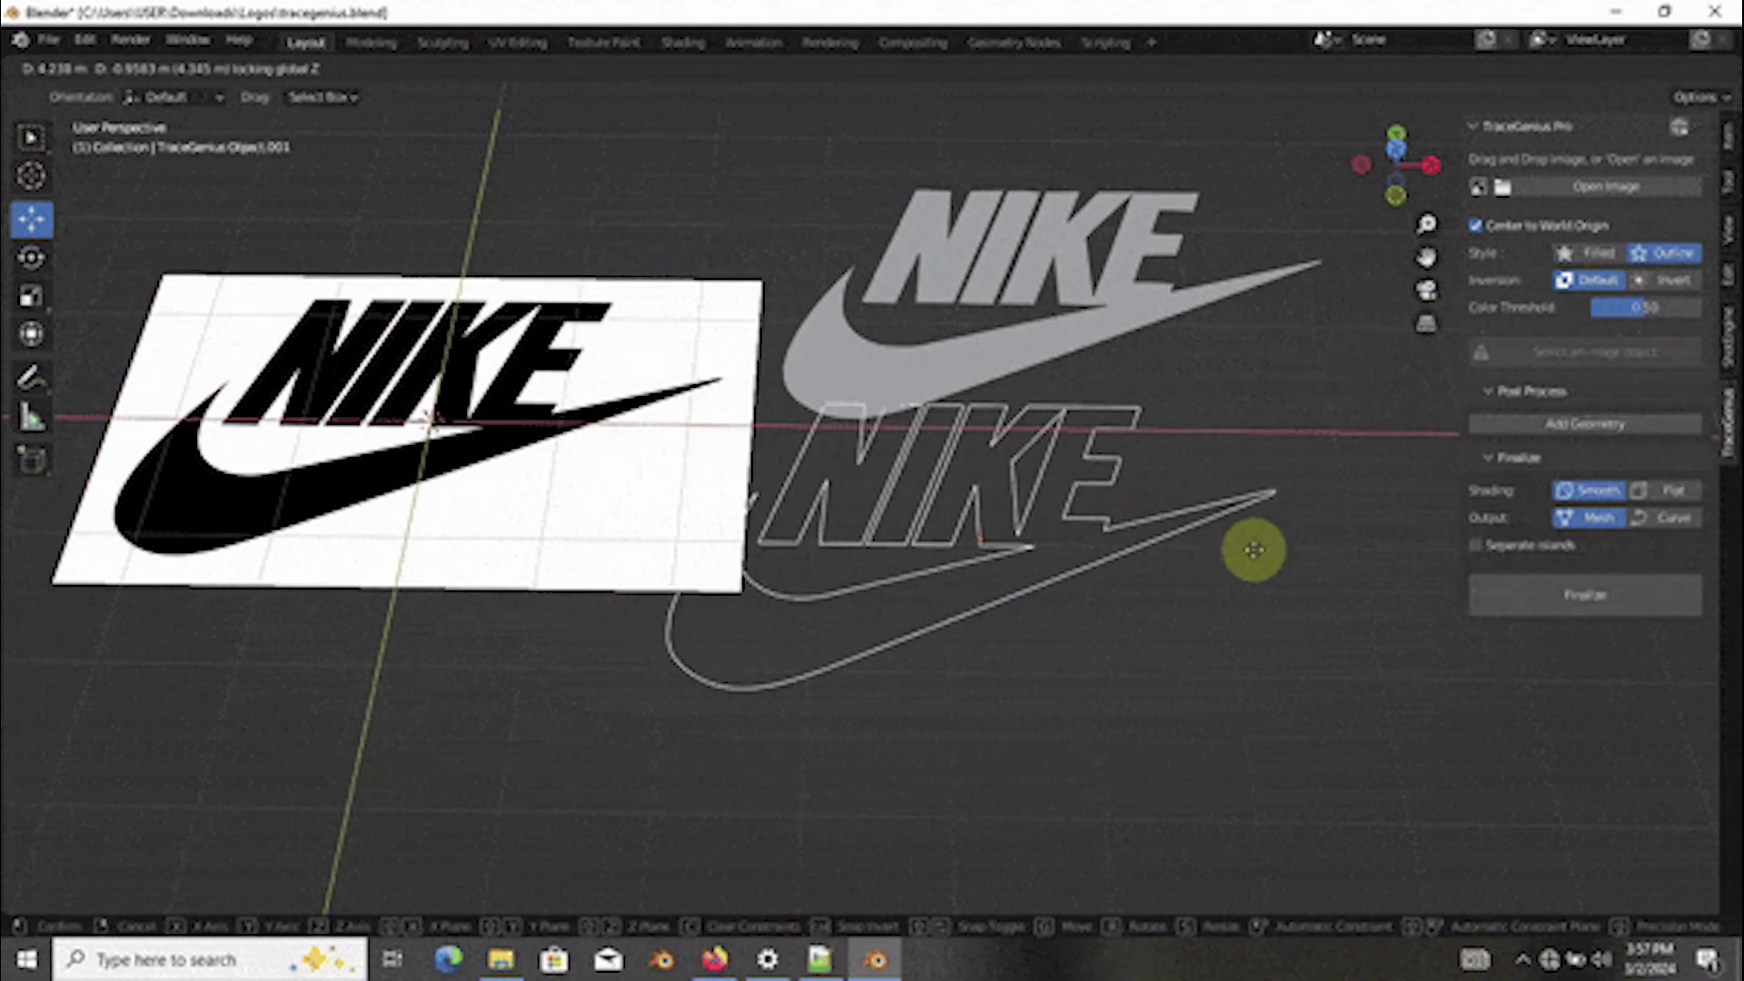
left_click(1331, 541)
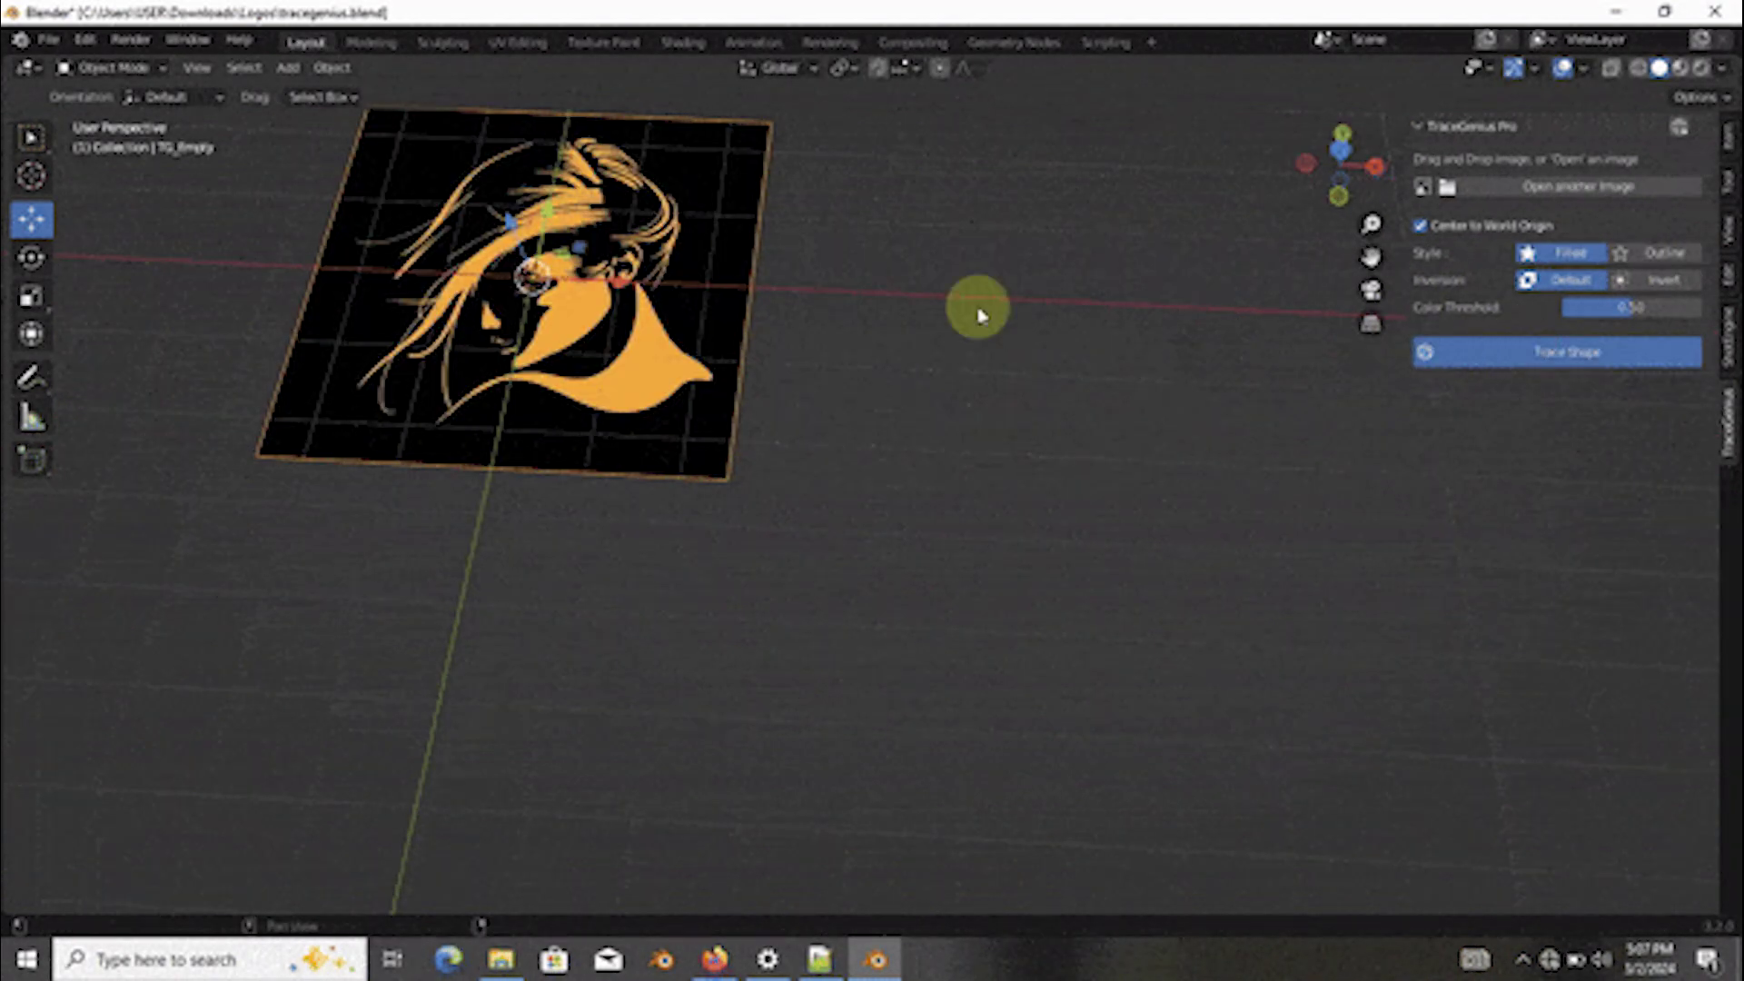
- Trace the hair portrait with inversion, then the orange emblem at 0.20 and 0.70 thresholds, moving copies left
left_click(1562, 351)
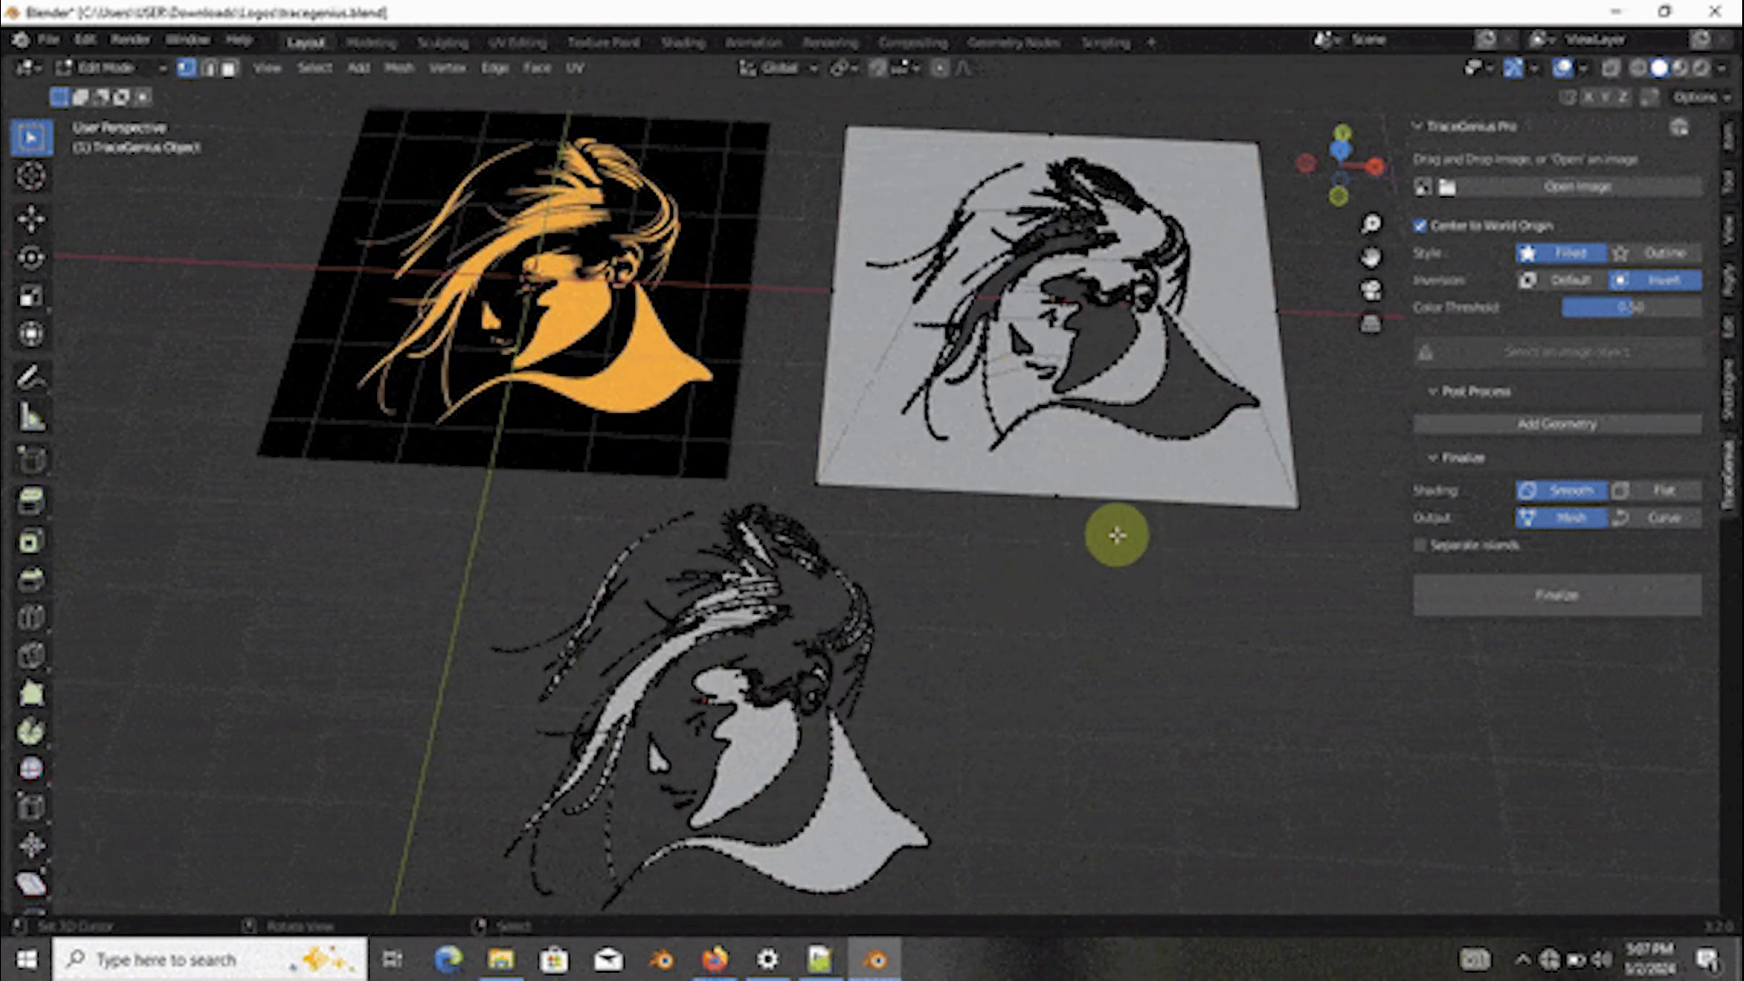
key("Tab")
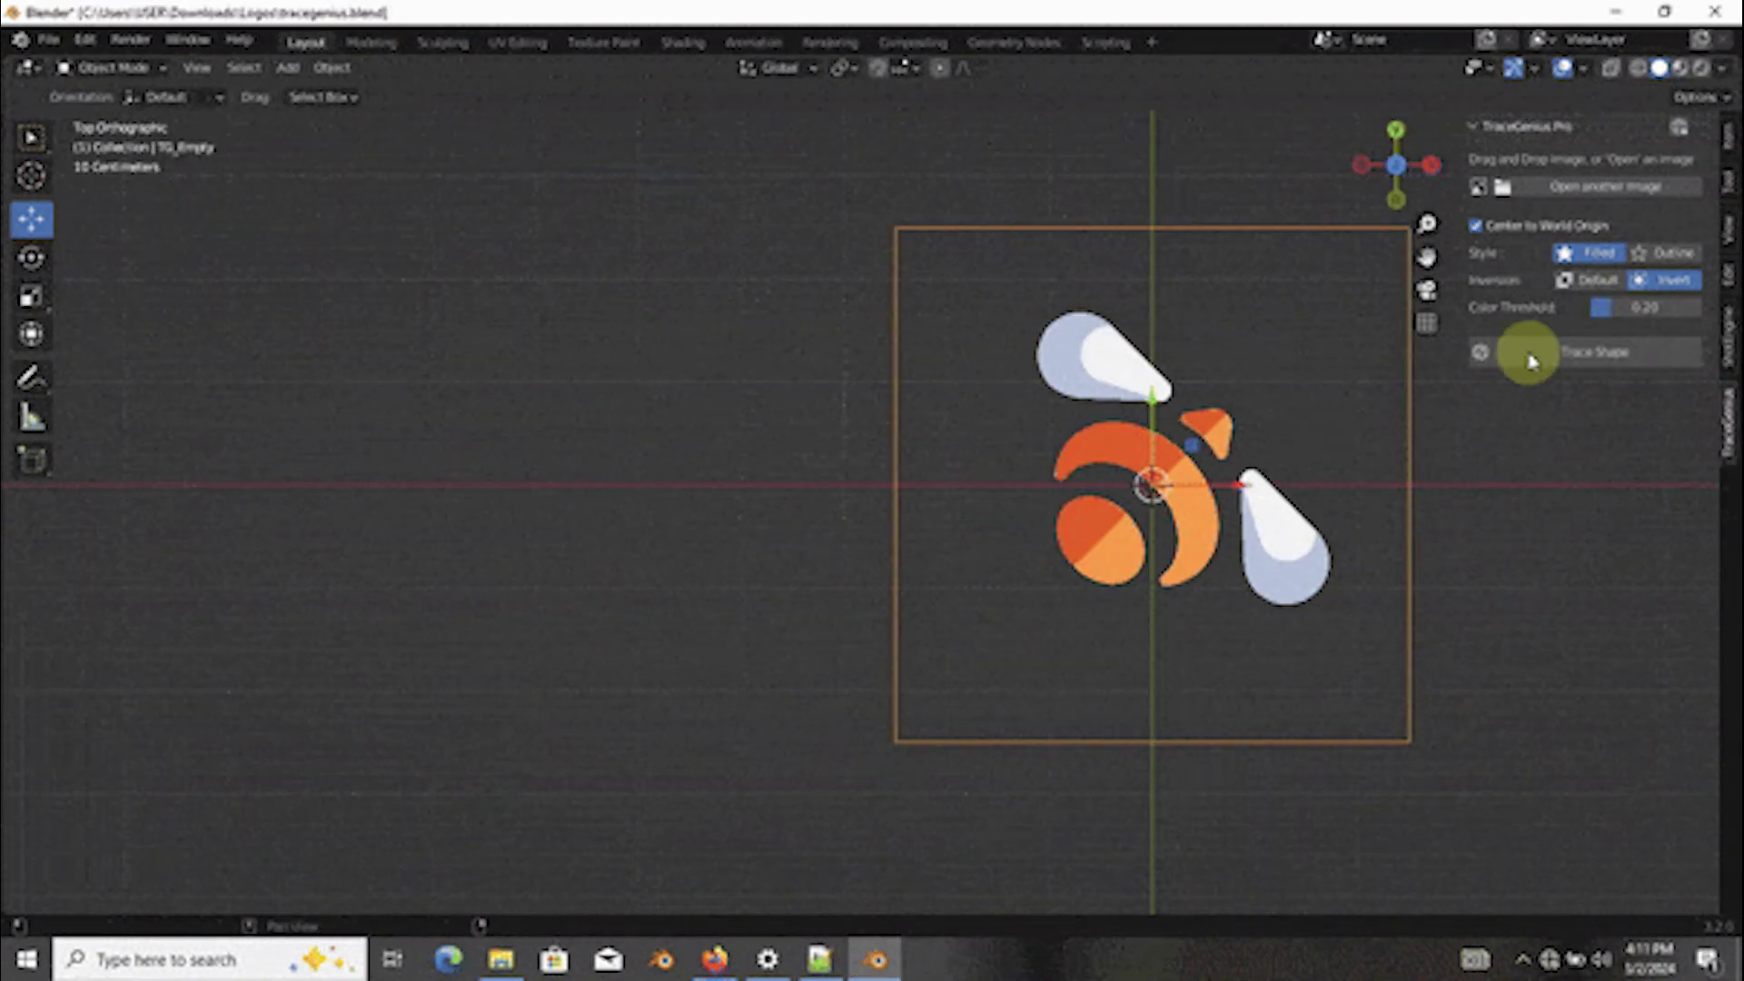
left_click(1531, 362)
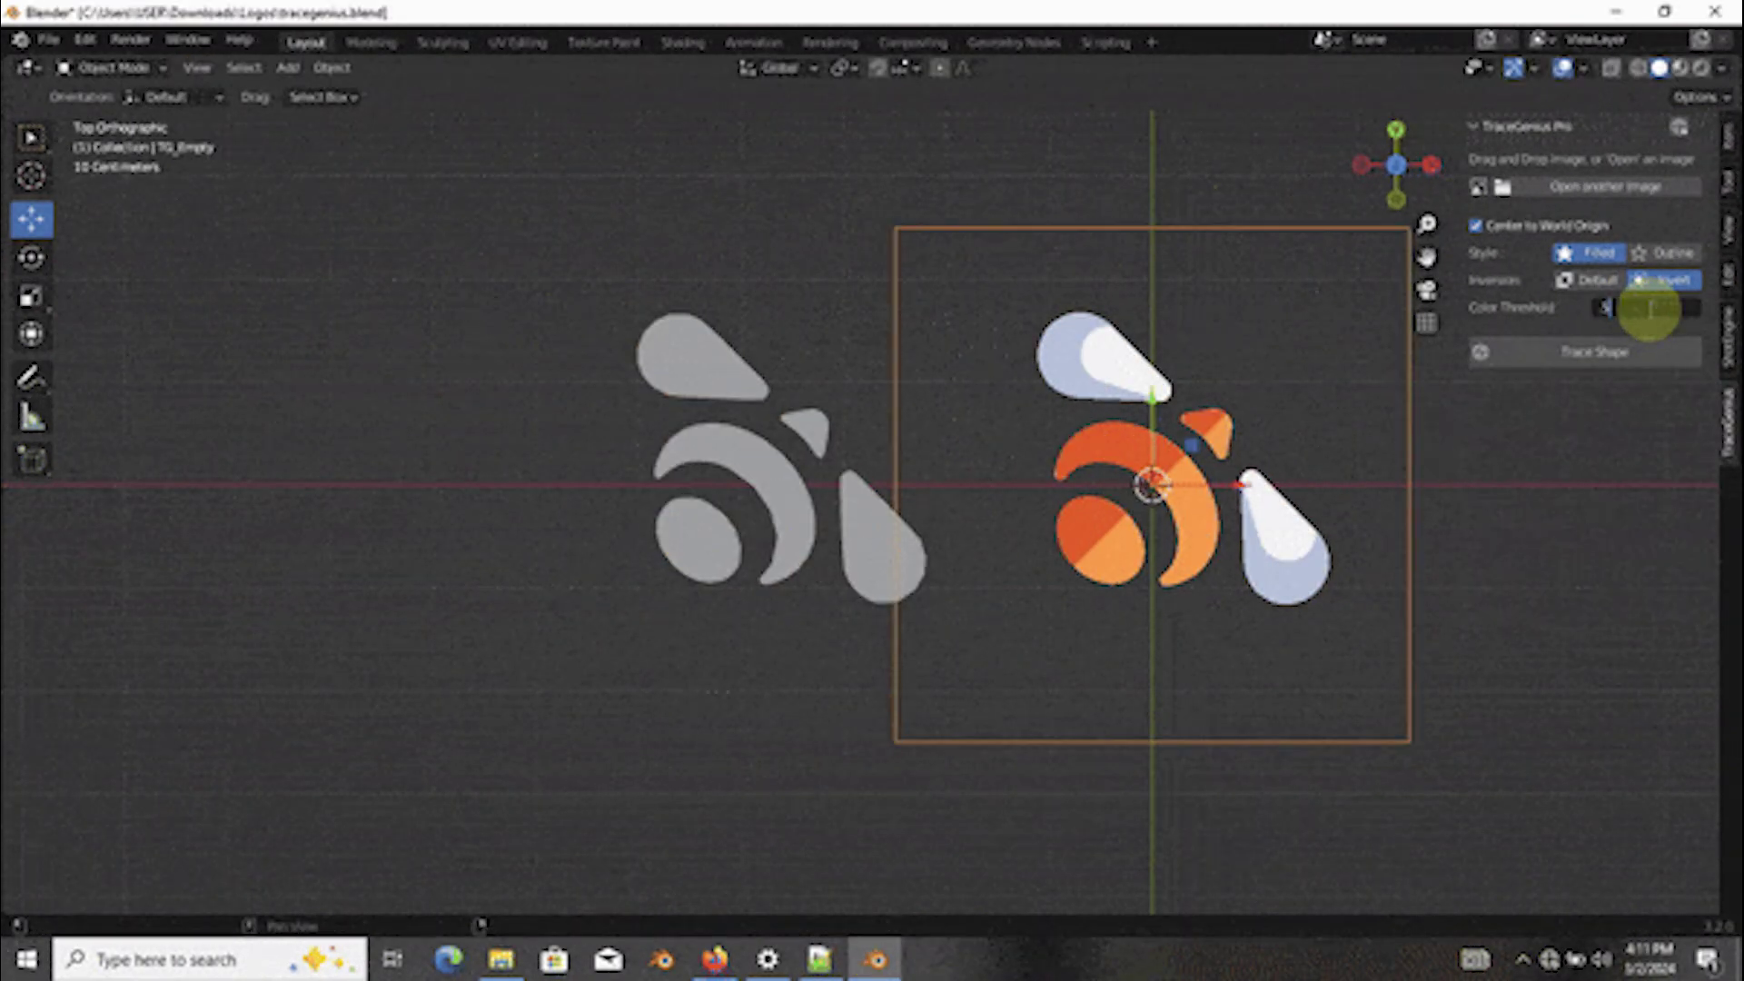
left_click(1593, 352)
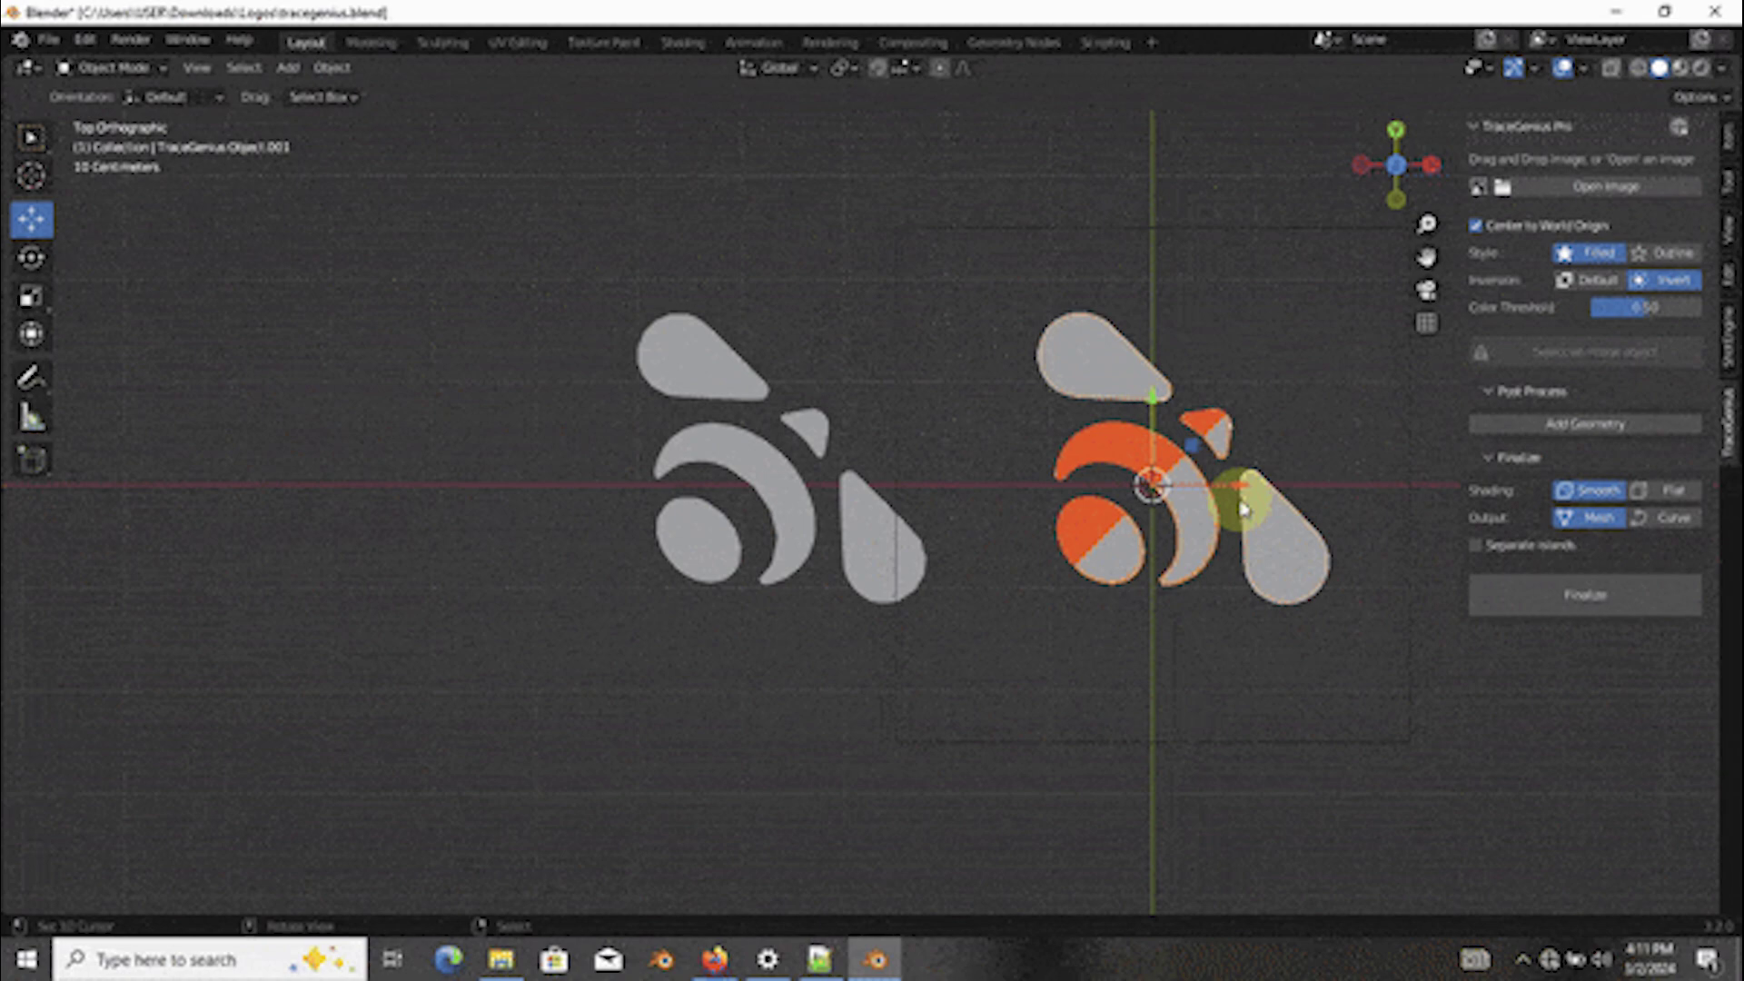
left_click_drag(1245, 498, 482, 475)
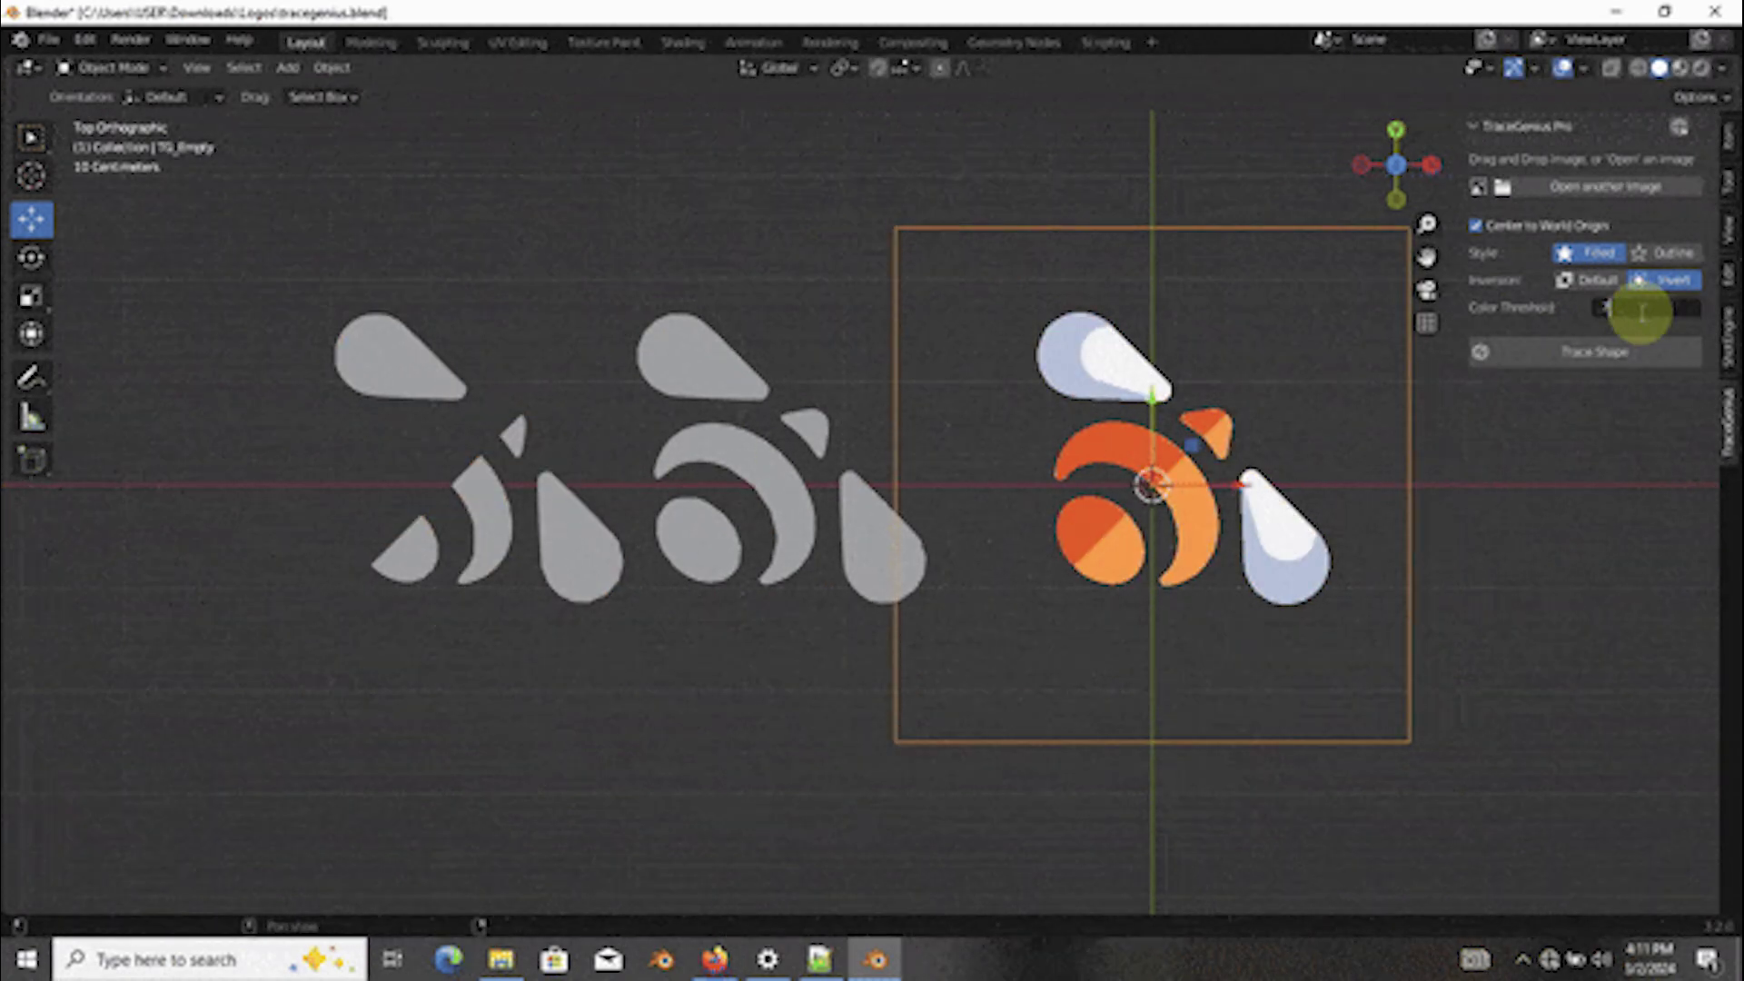
left_click(1594, 352)
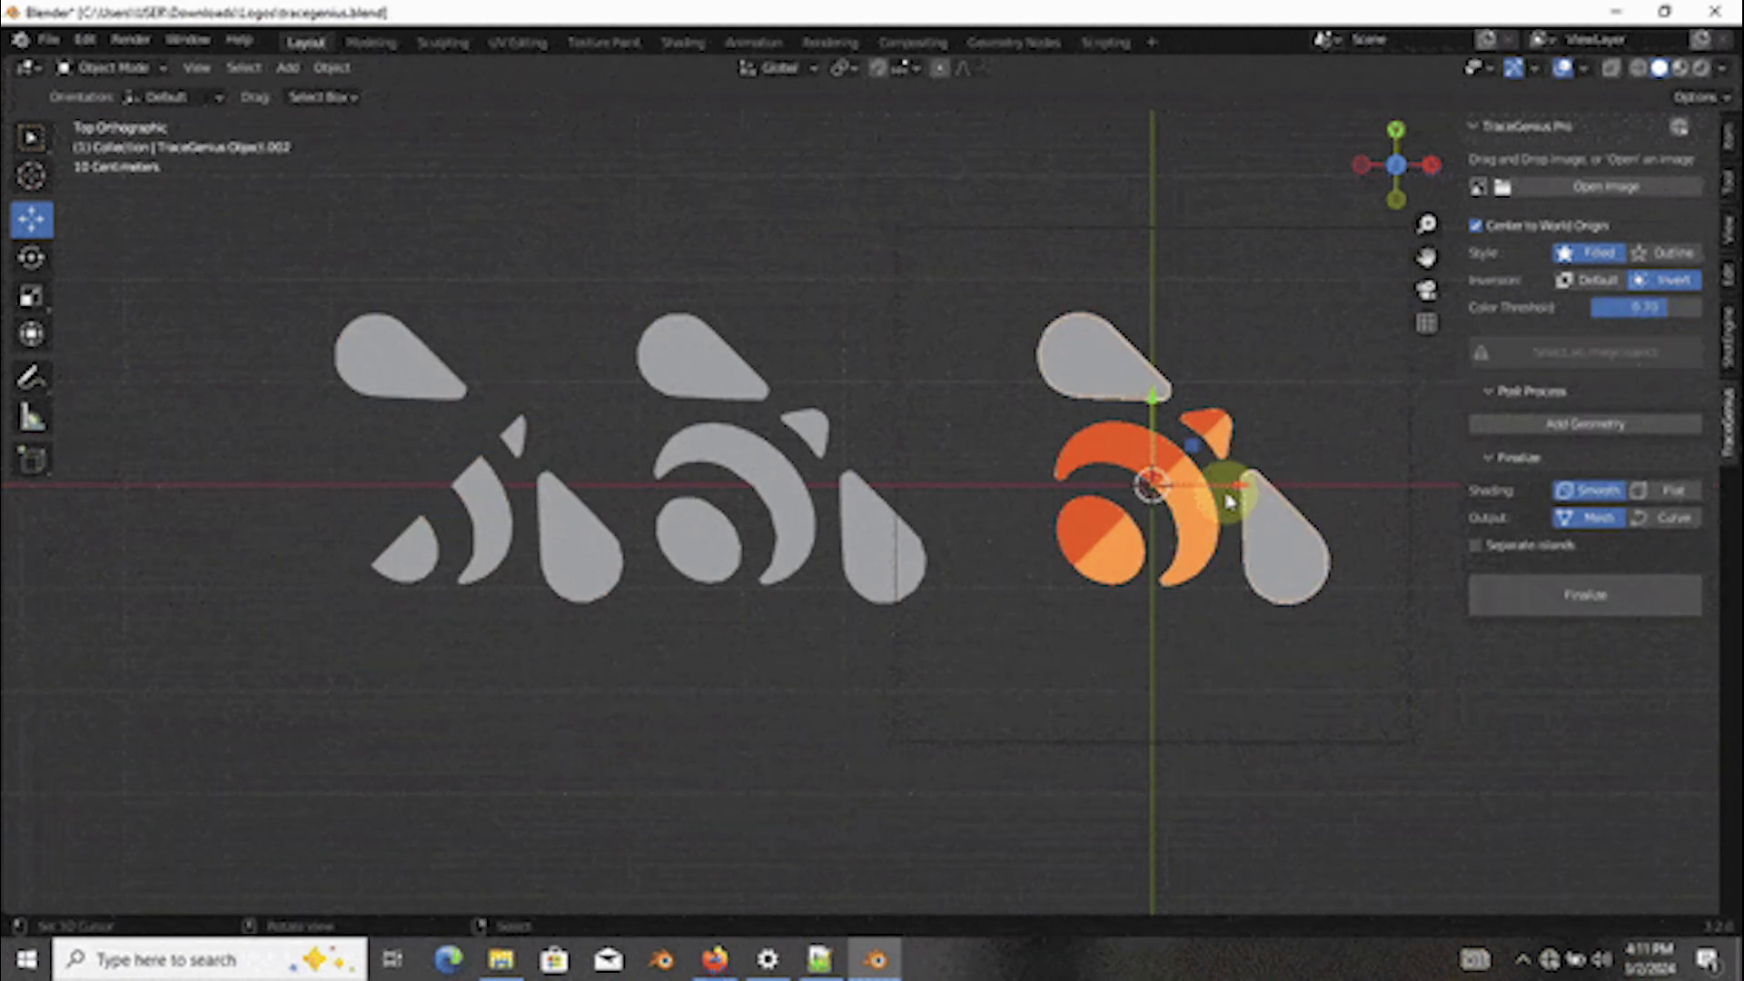
left_click_drag(1225, 487, 173, 487)
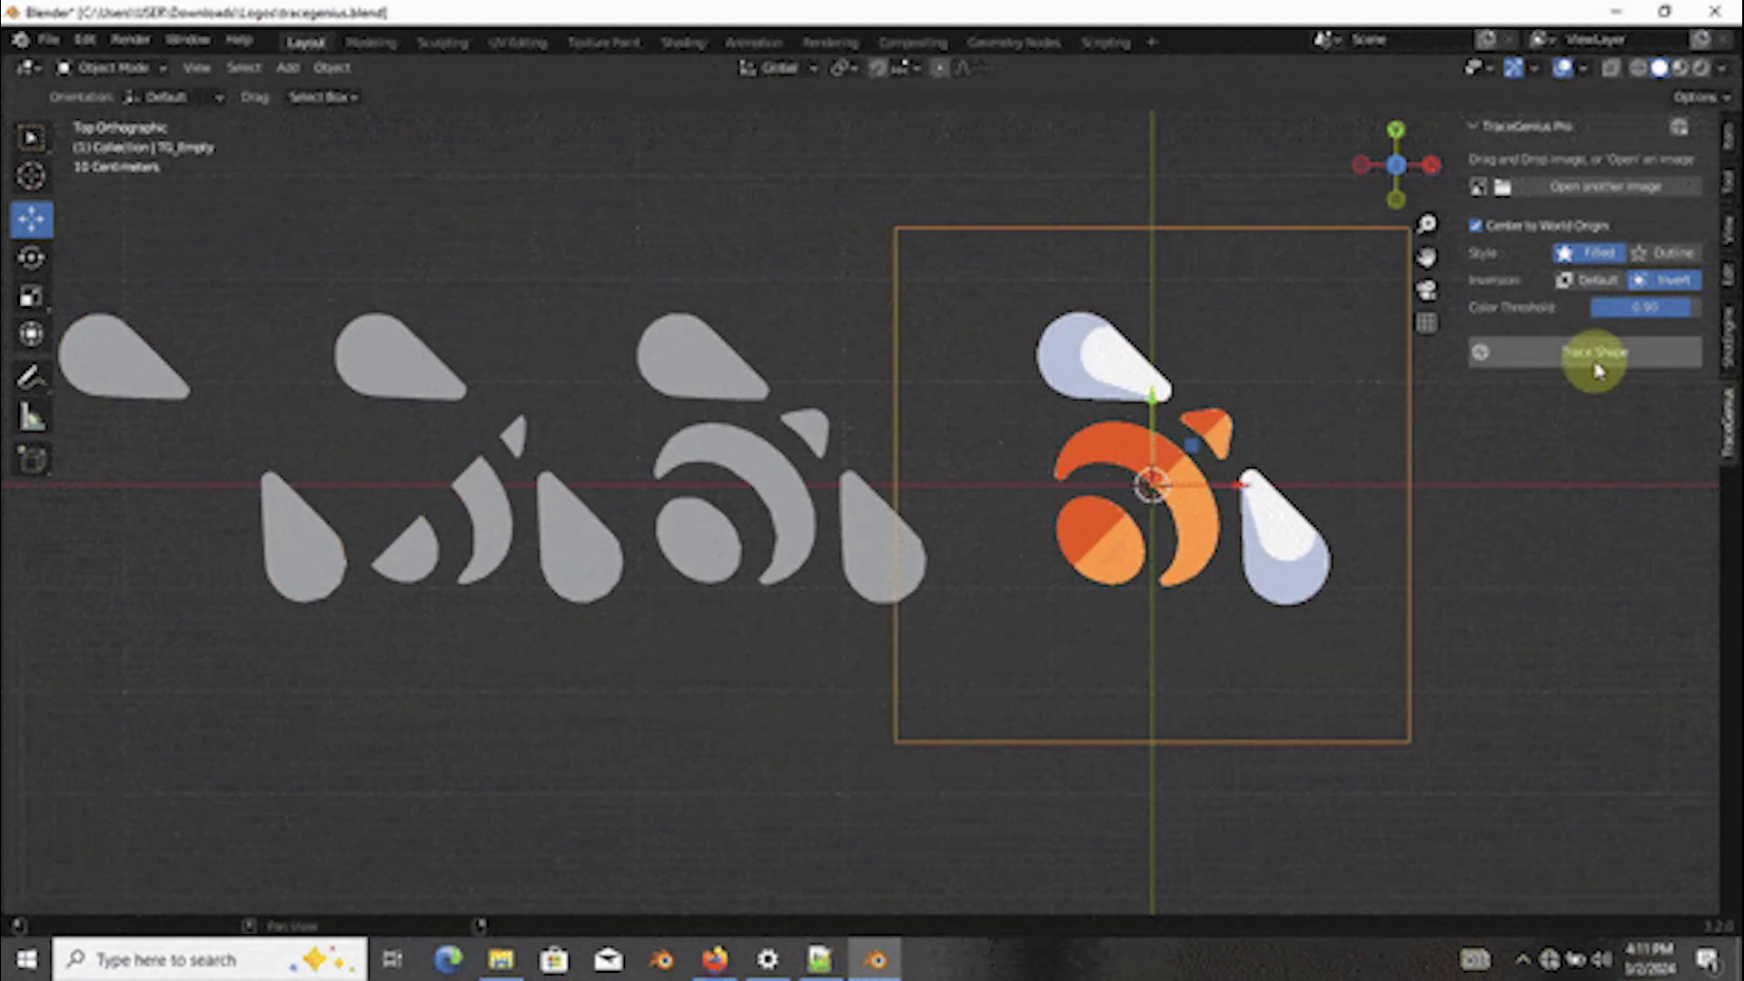
- Trace the emblem at 0.90, finalize the dragon mesh with a chosen origin, and lift off a separated piece
left_click(1594, 351)
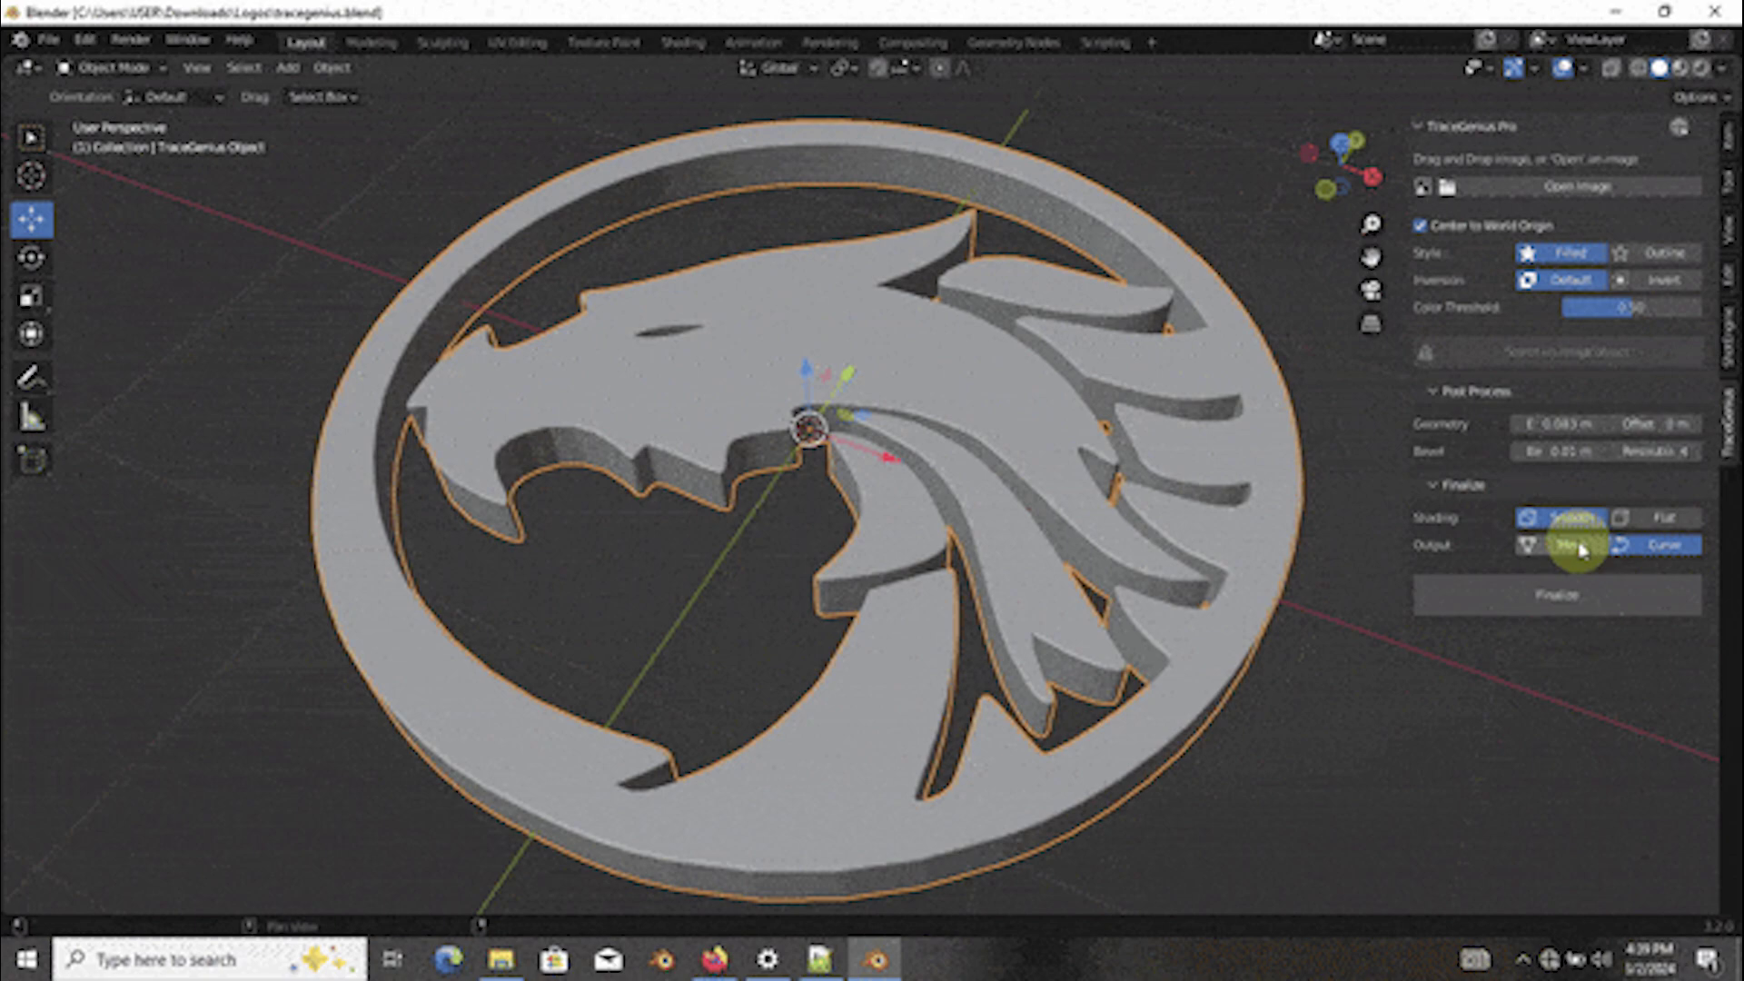
left_click(1544, 599)
left_click(1549, 633)
left_click(1550, 651)
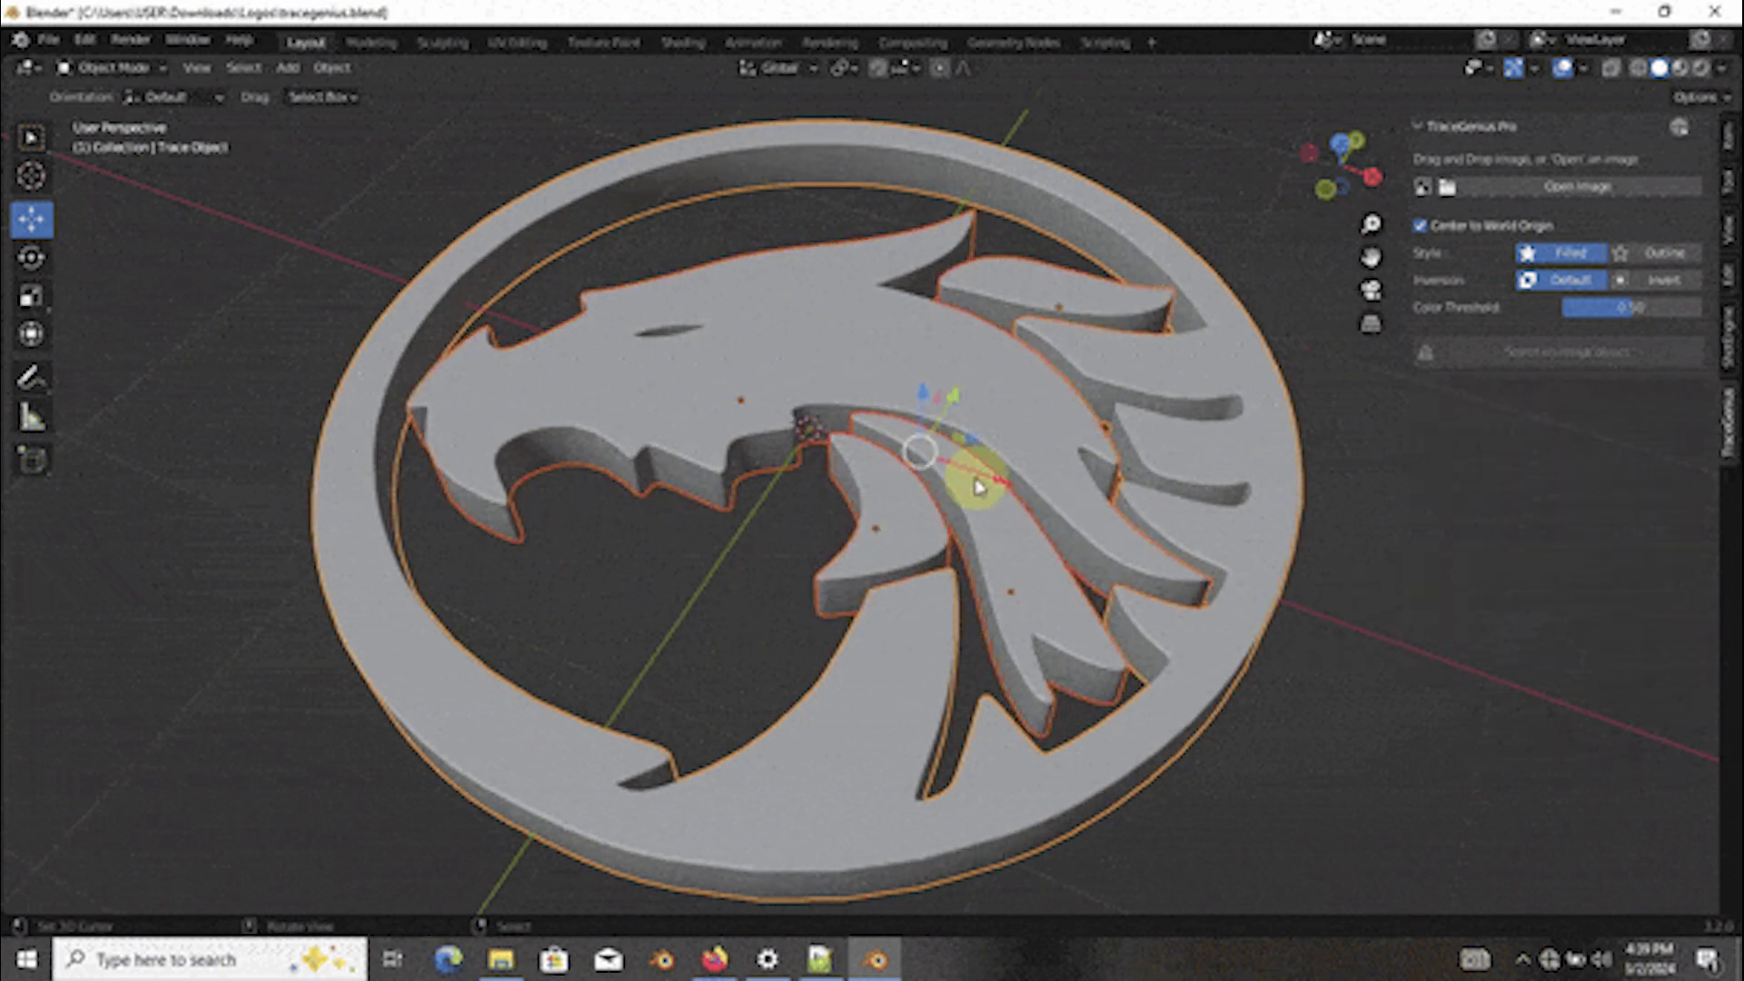
left_click(891, 536)
left_click(906, 354)
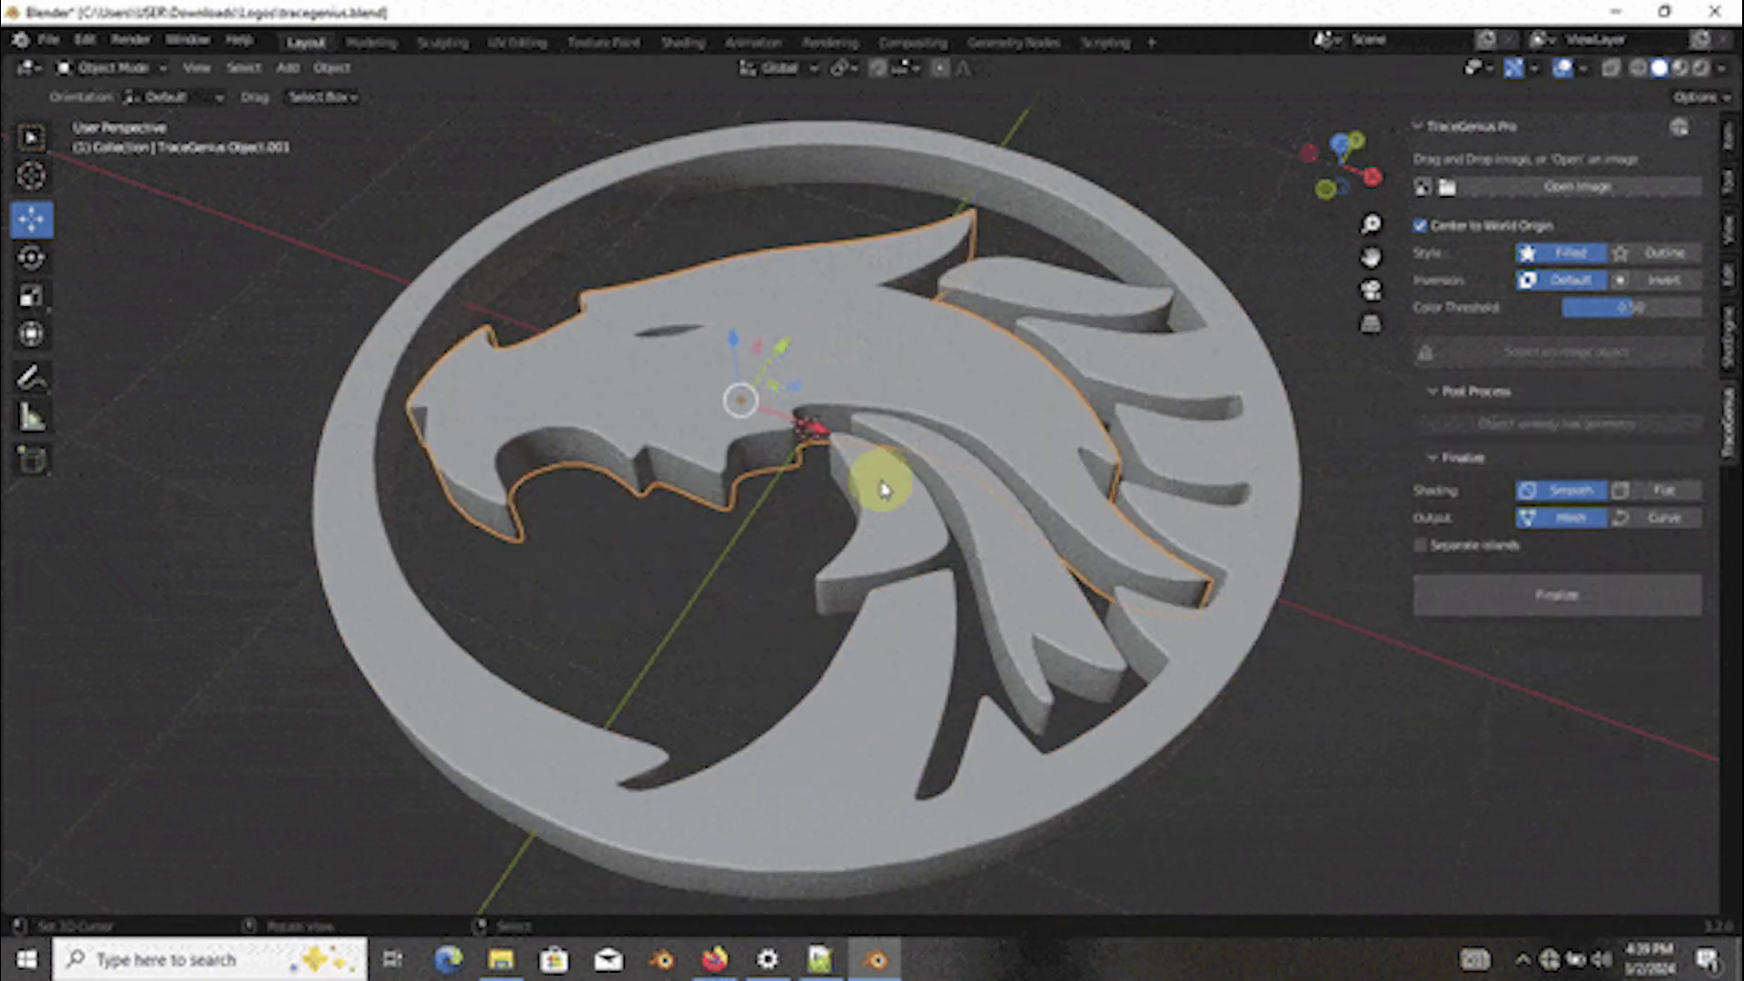
left_click(869, 472)
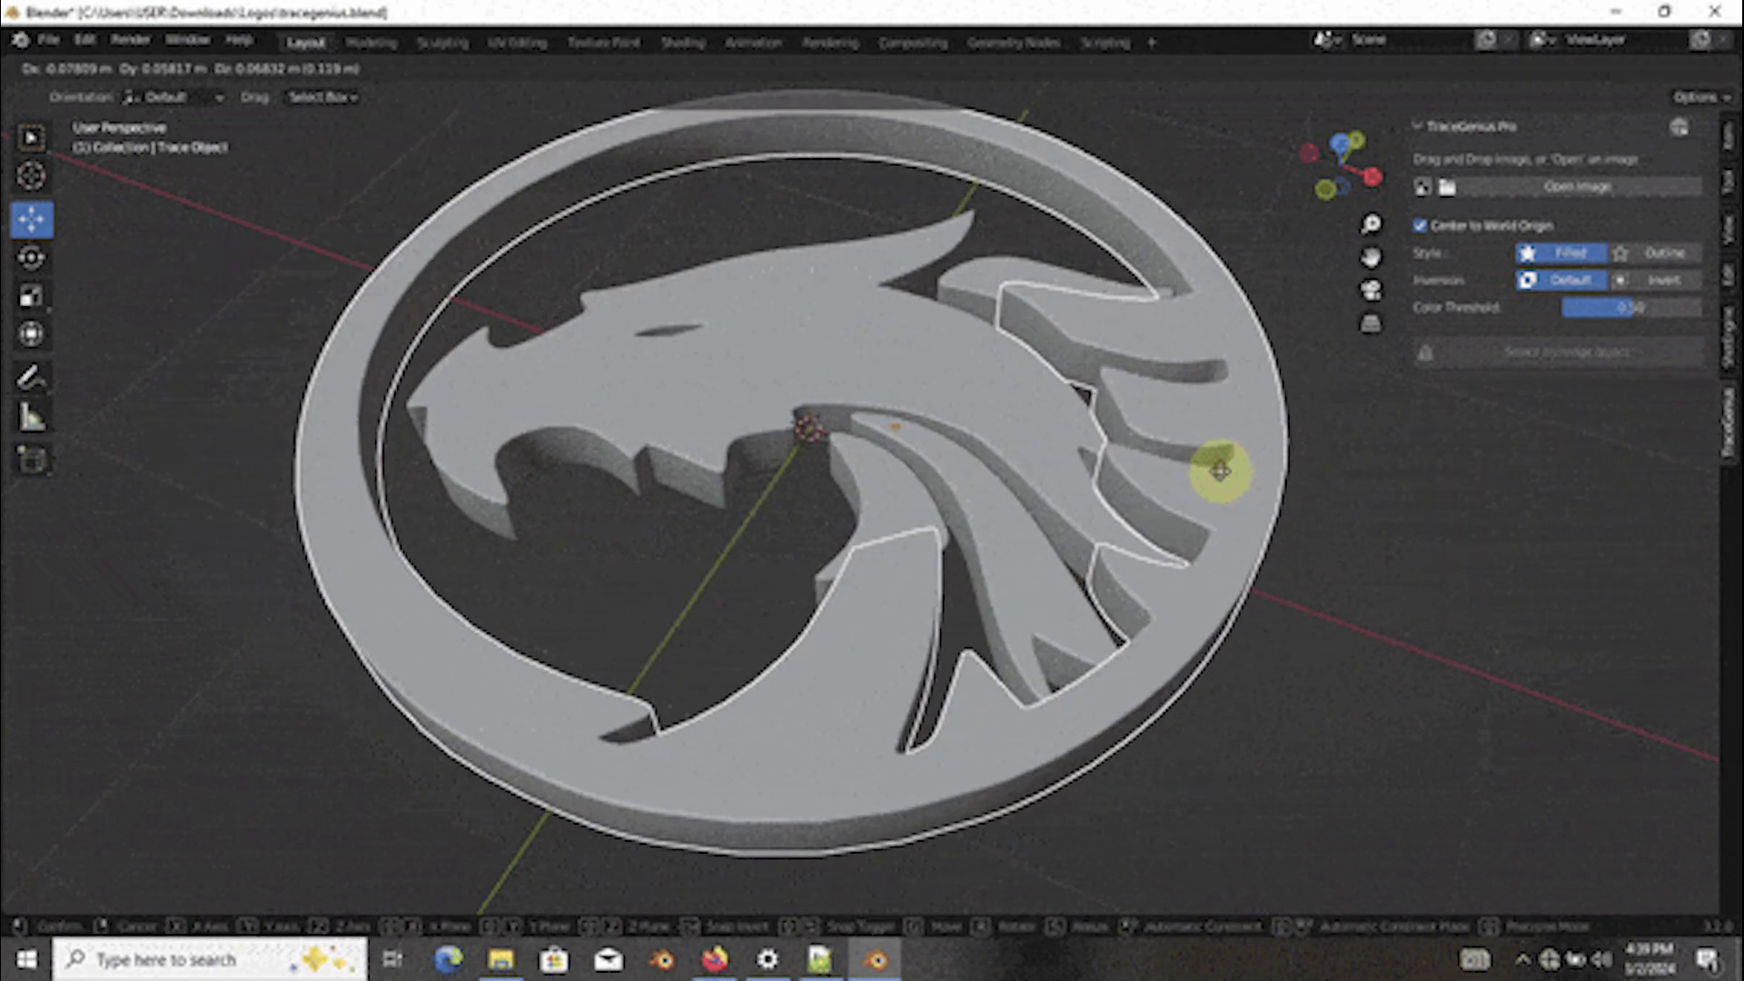
left_click_drag(1217, 467, 1004, 264)
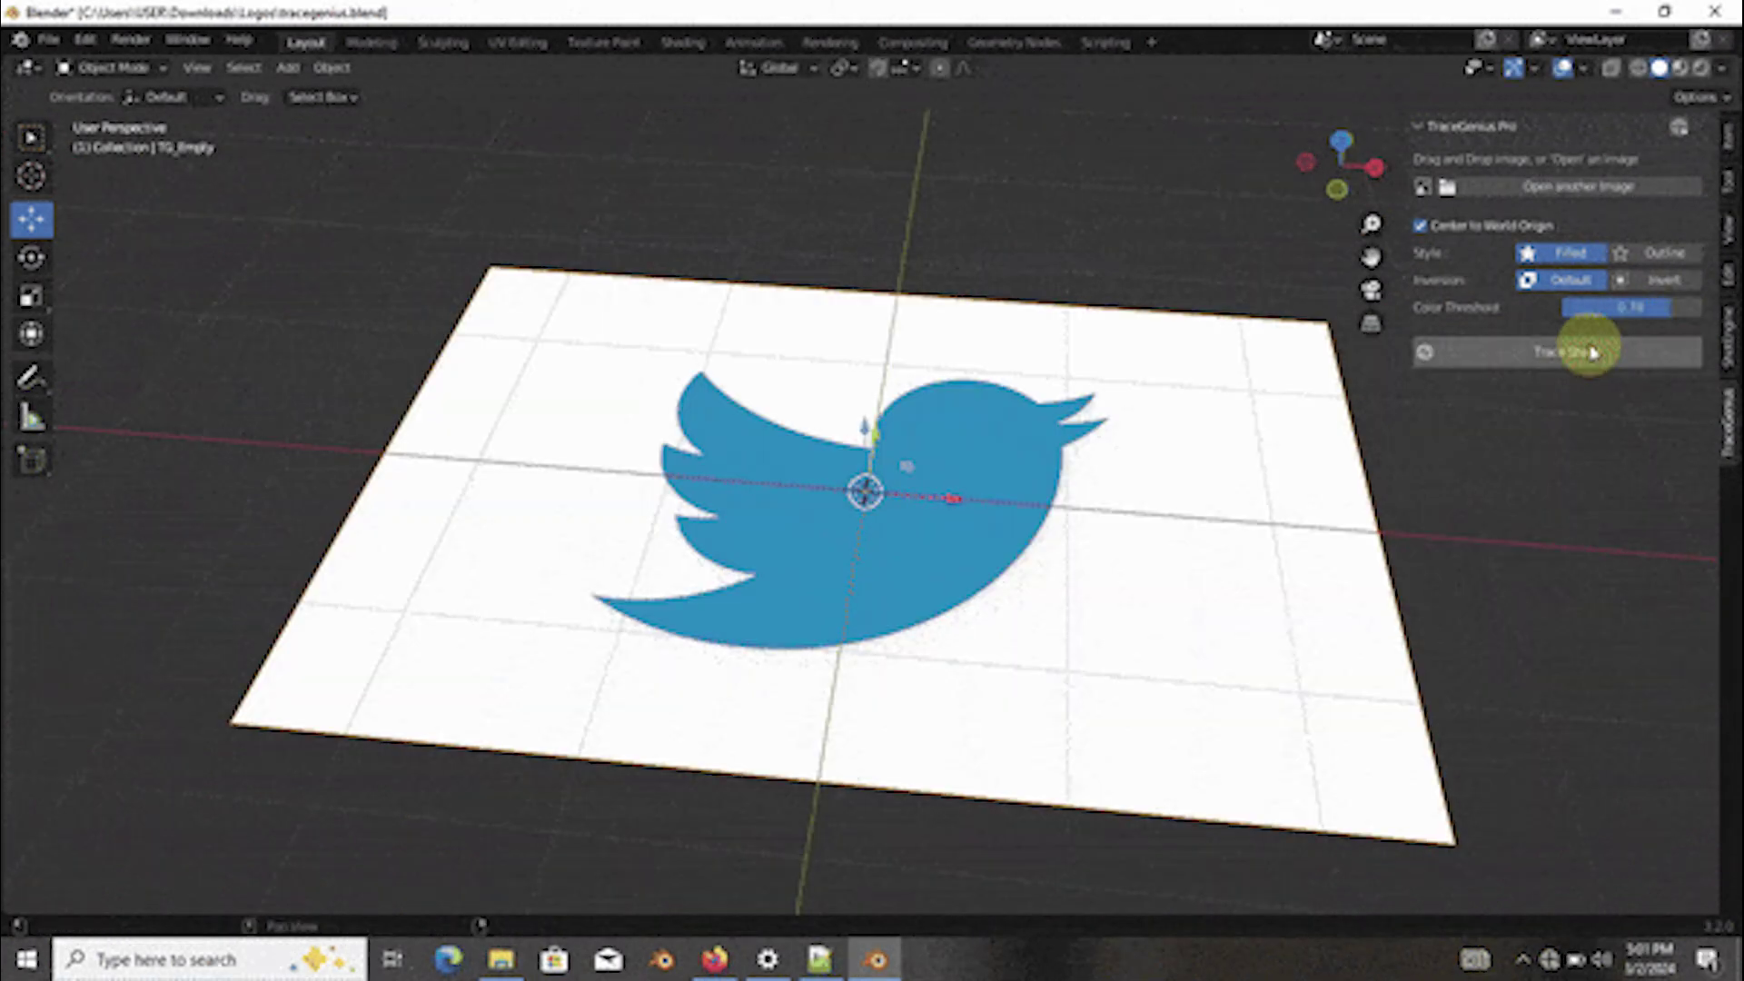
- Trace the bird image, give it extrusion depth and bevel, and finalize it as a solid mesh
left_click(1591, 353)
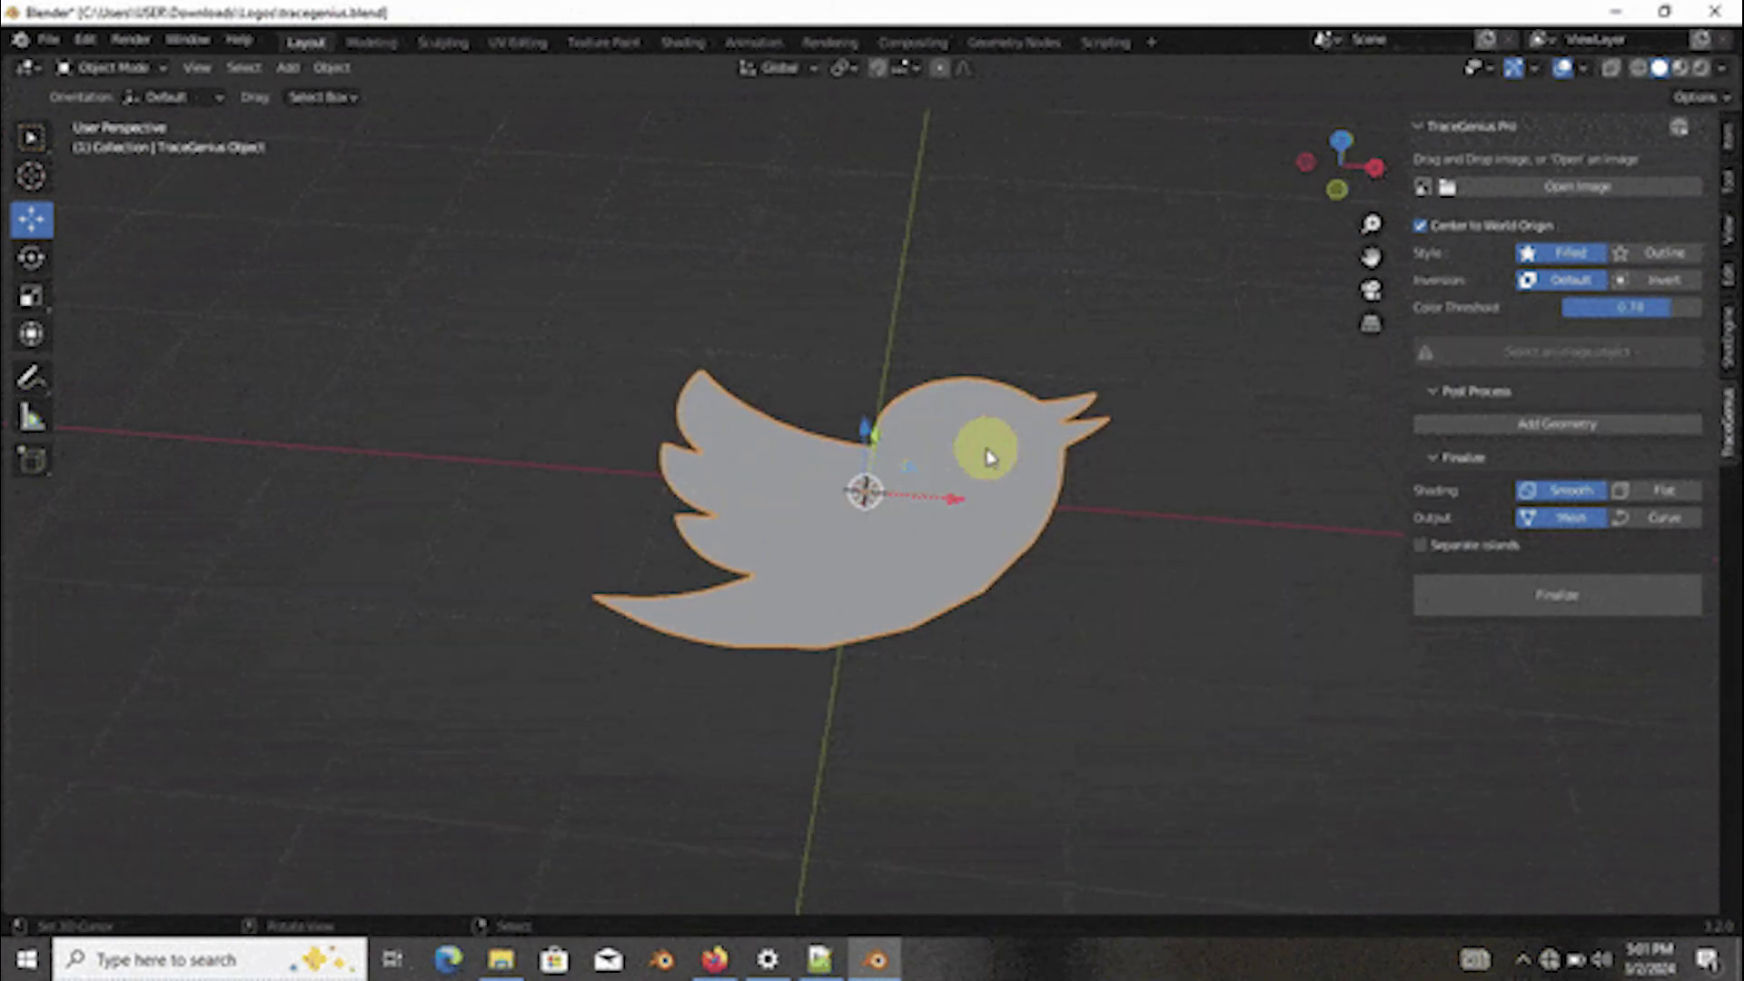
scroll(1017, 465, "up", 3)
left_click(1544, 424)
mouse_move(1544, 424)
left_mouse_down()
mouse_move(1598, 424)
mouse_move(1580, 451)
left_mouse_up()
left_click(1490, 631)
mouse_move(1339, 163)
left_mouse_down()
mouse_move(1380, 181)
mouse_move(1344, 166)
left_mouse_up()
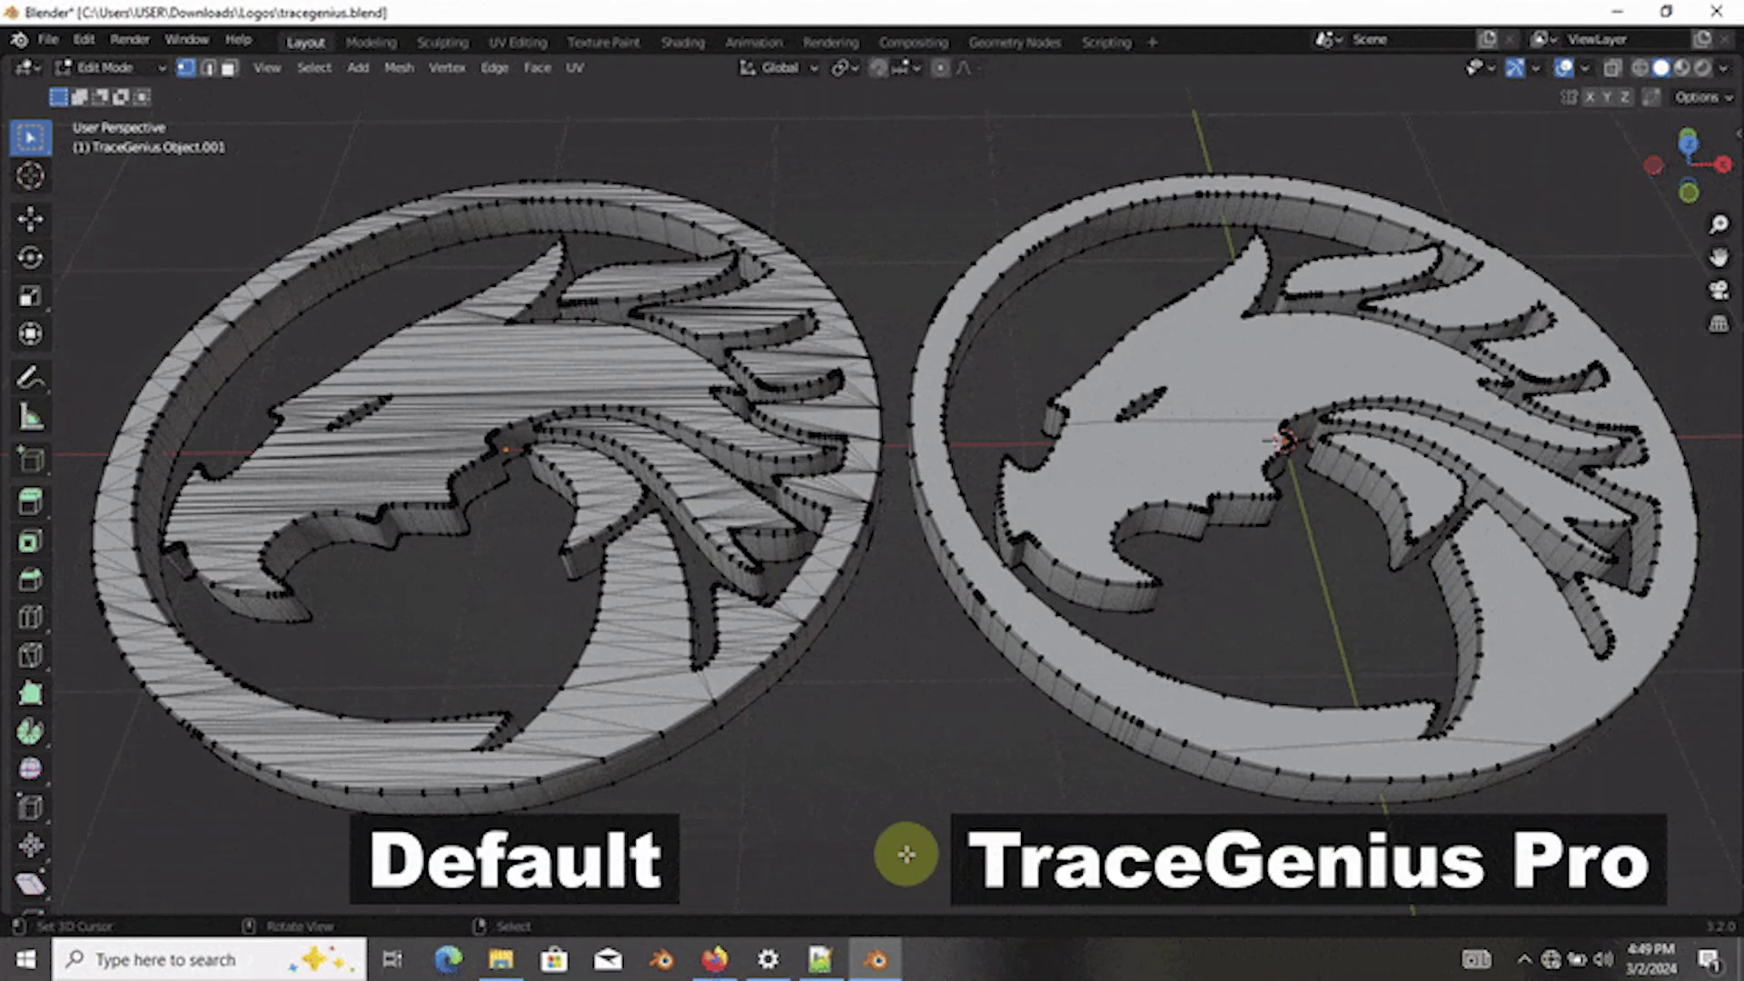
- Compare both dragon logos' wireframes, then trace the dragon and cyan M logos and move them right
key("Tab")
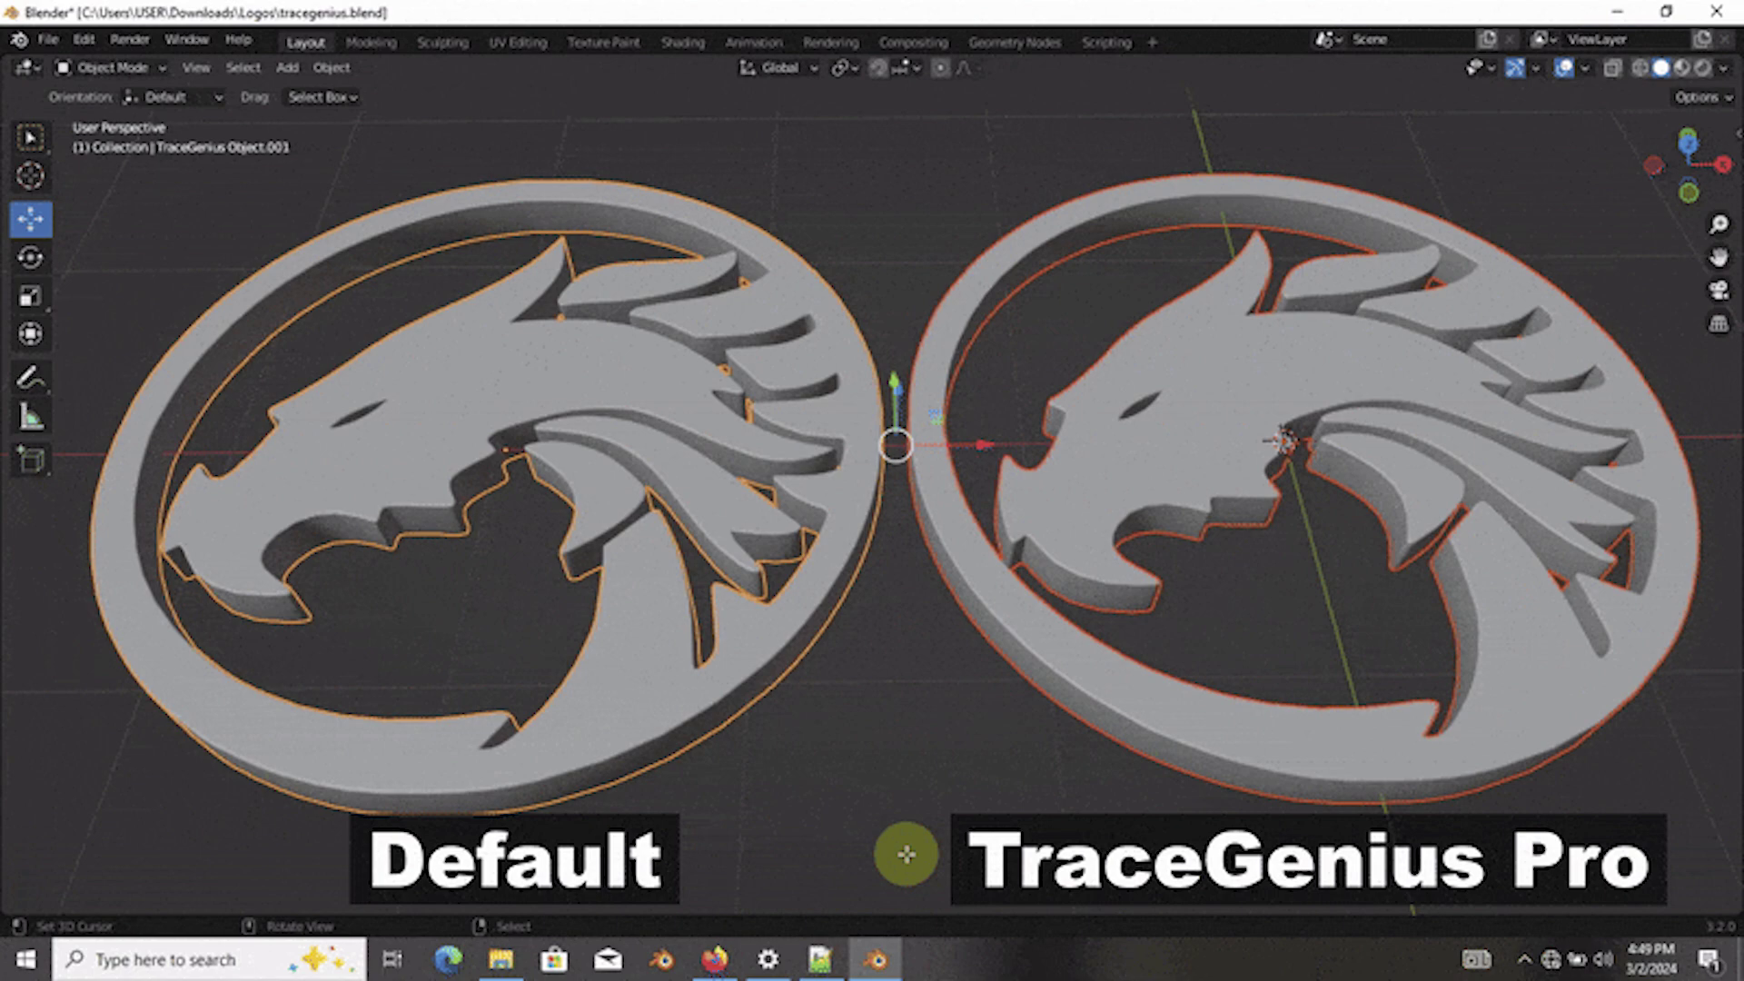
key("Tab")
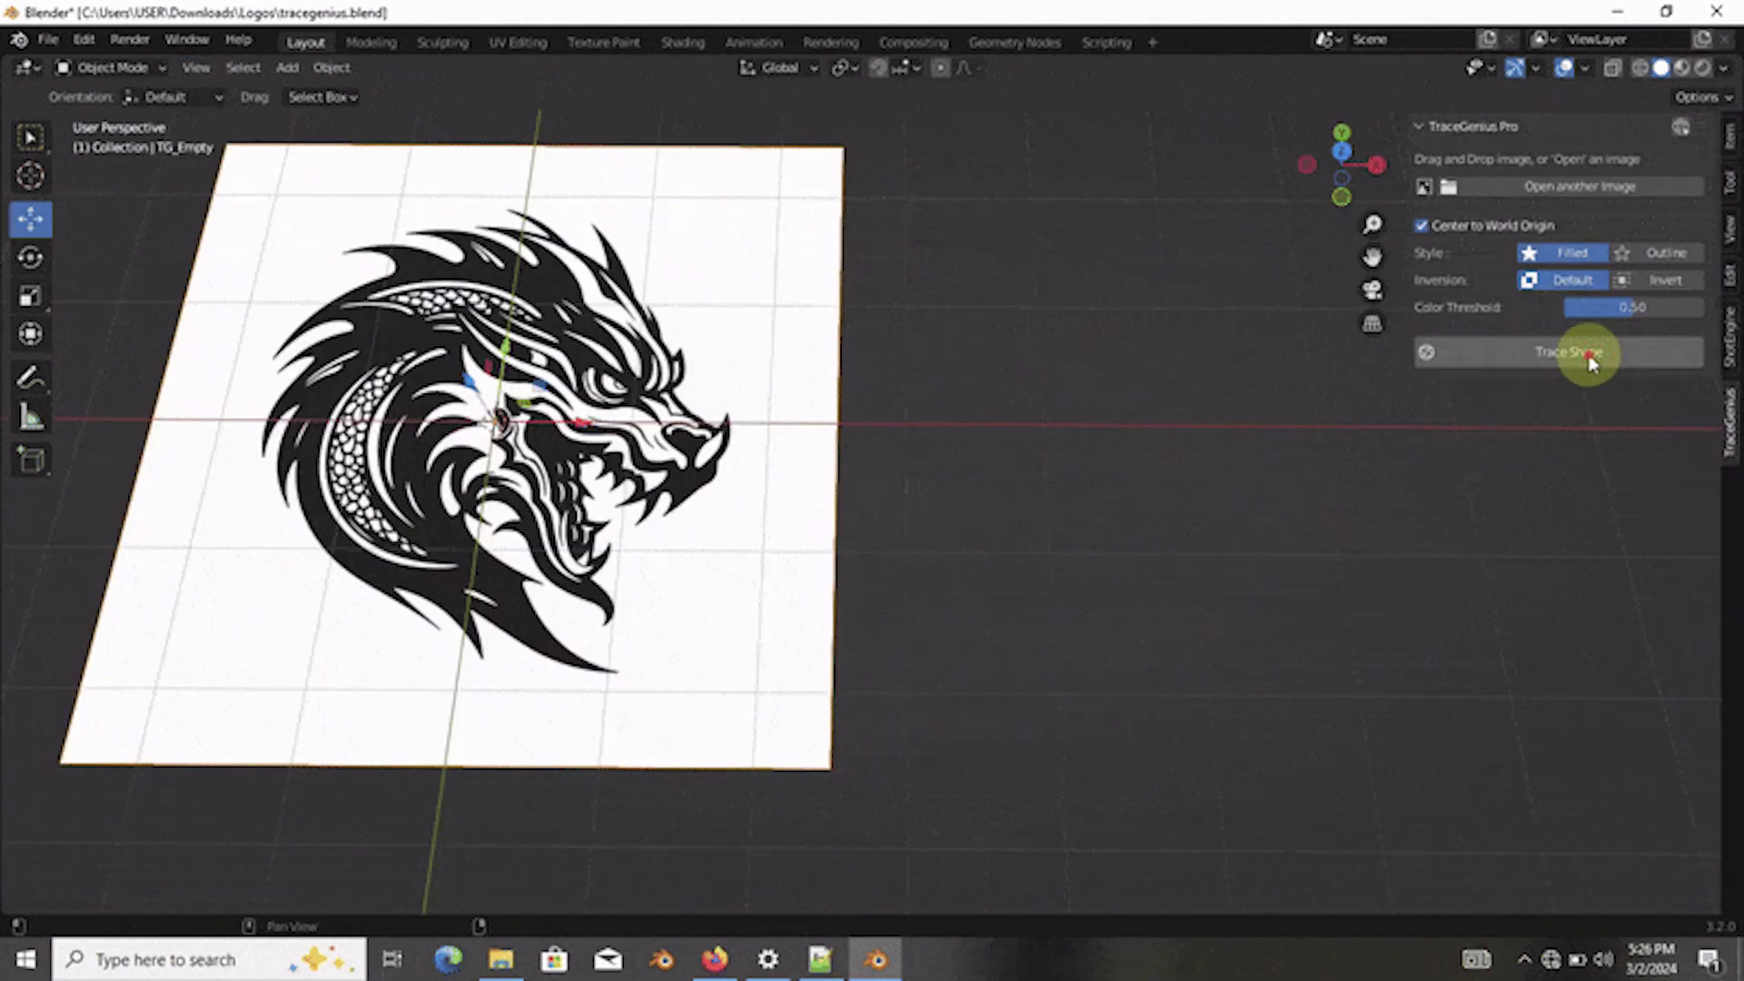
left_click(1588, 358)
mouse_move(564, 448)
left_mouse_down()
mouse_move(1167, 432)
mouse_move(1156, 417)
left_mouse_up()
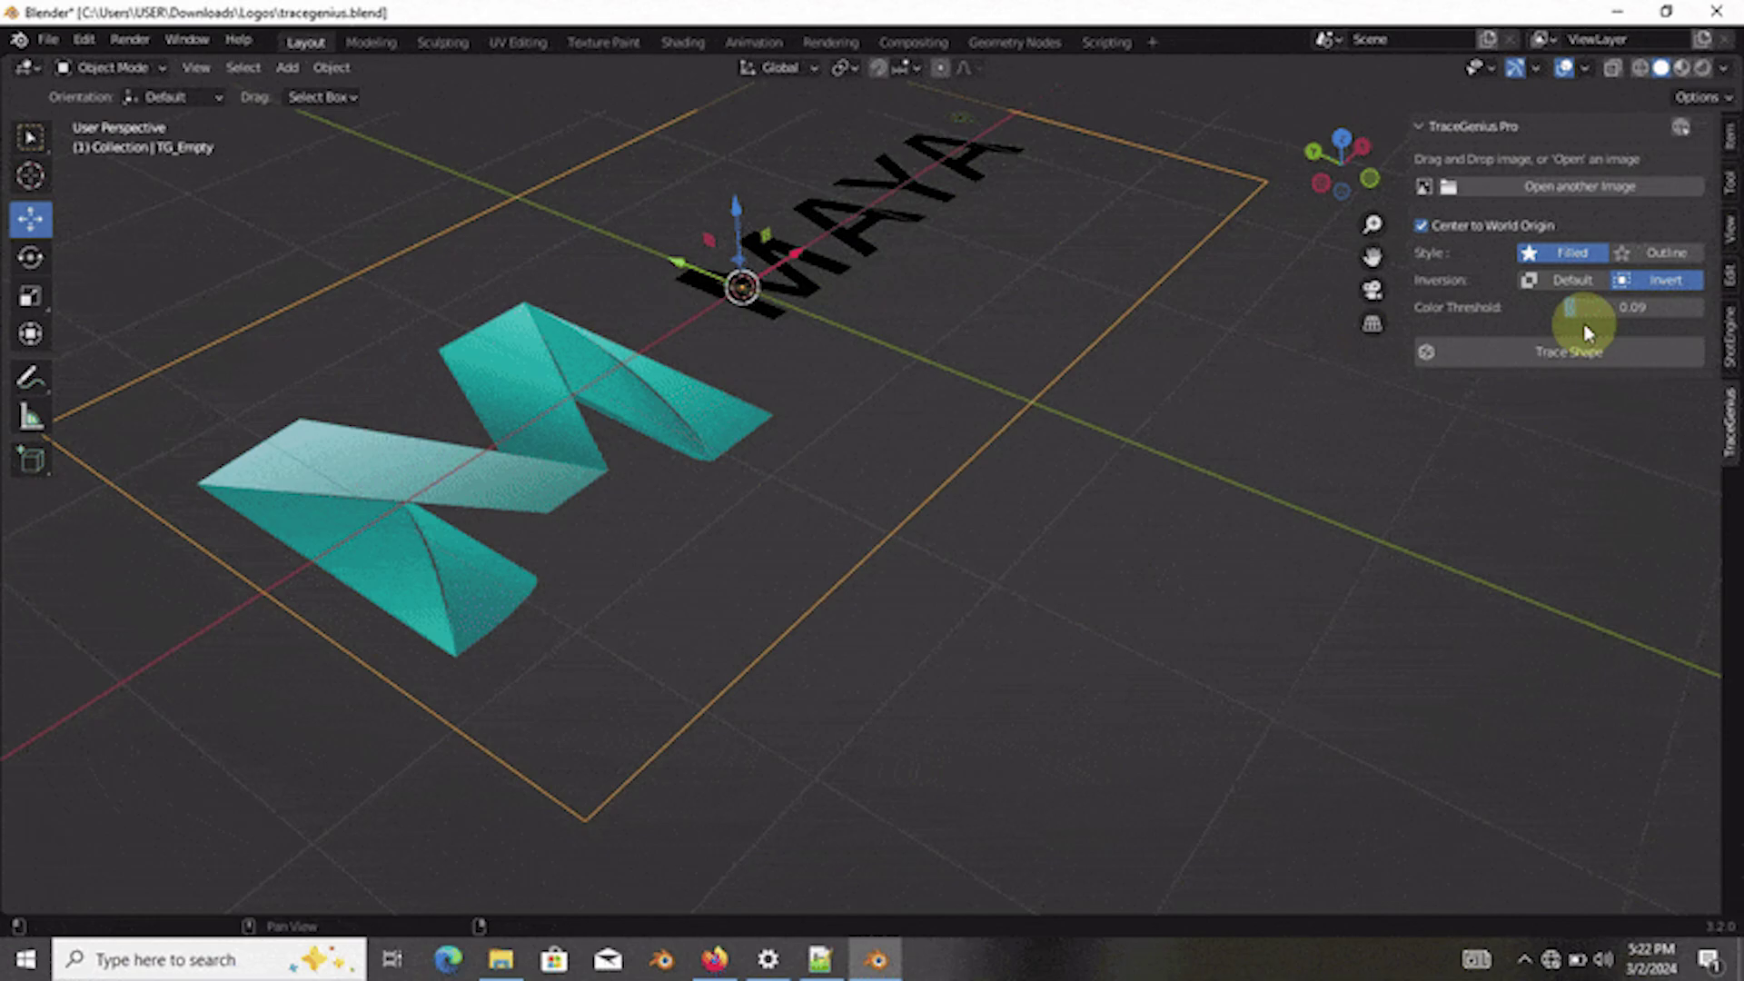
left_click(1585, 351)
left_click_drag(742, 289, 1141, 486)
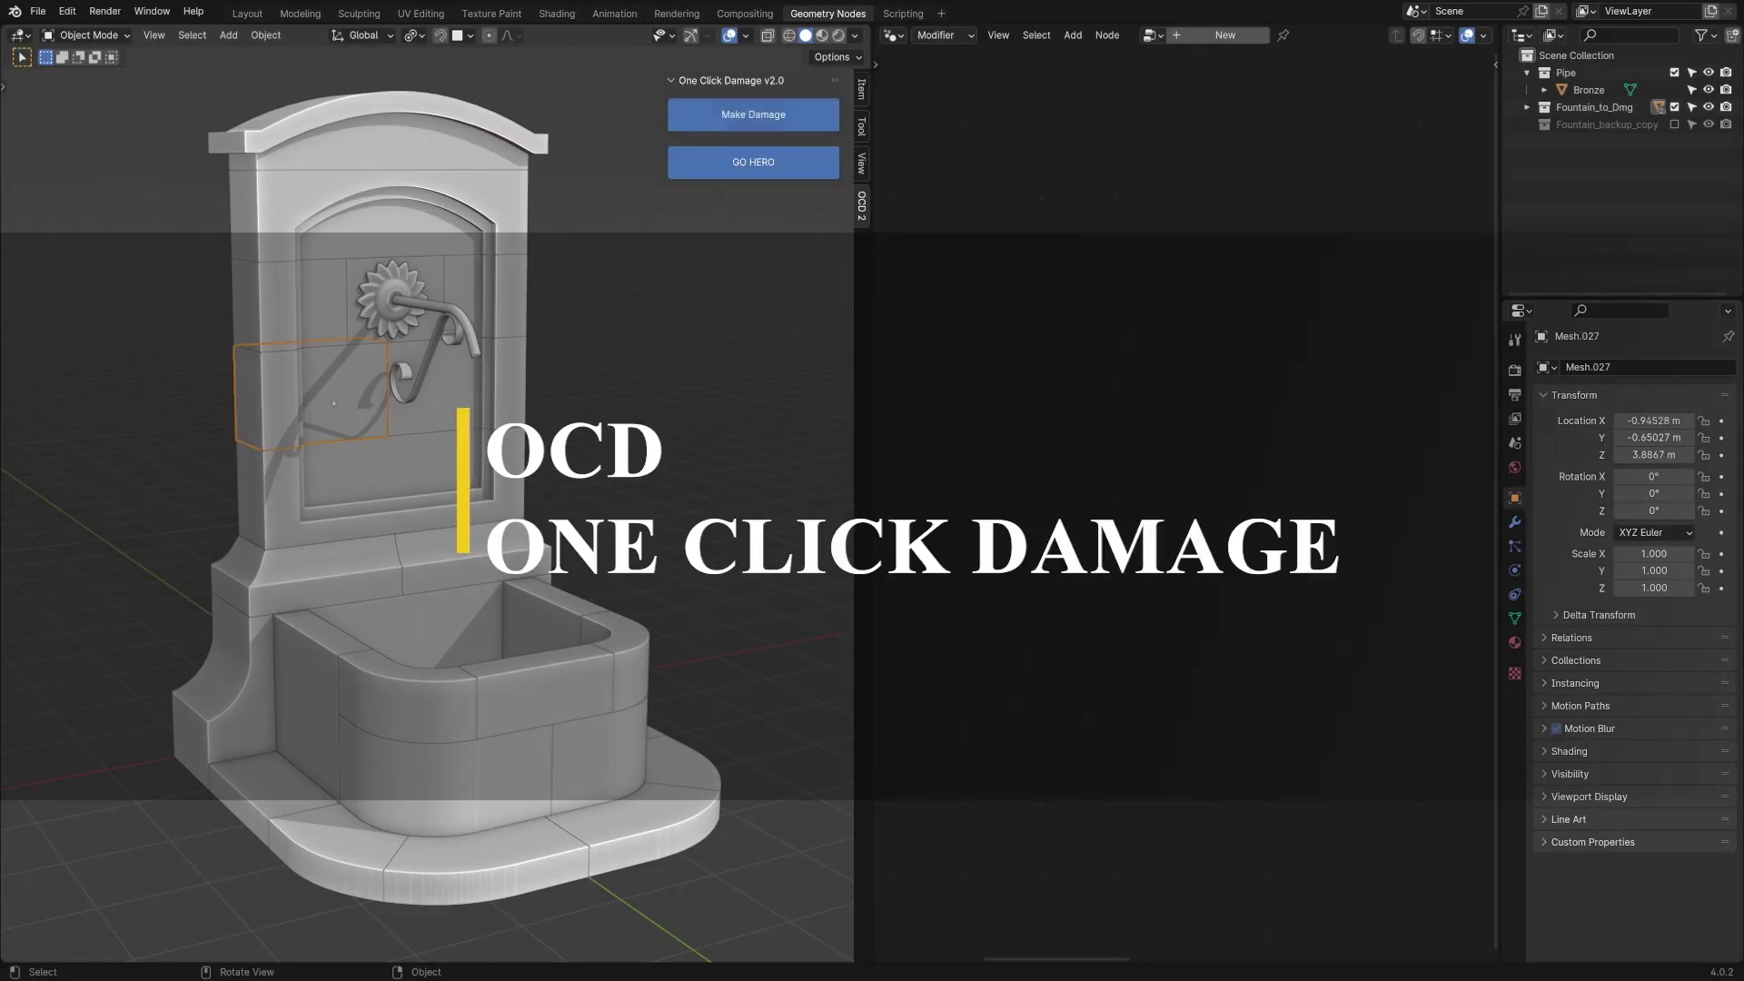
- Set the blocks into the fountain wall and basin slots and isolate one block
left_click(576, 504)
left_click(710, 536)
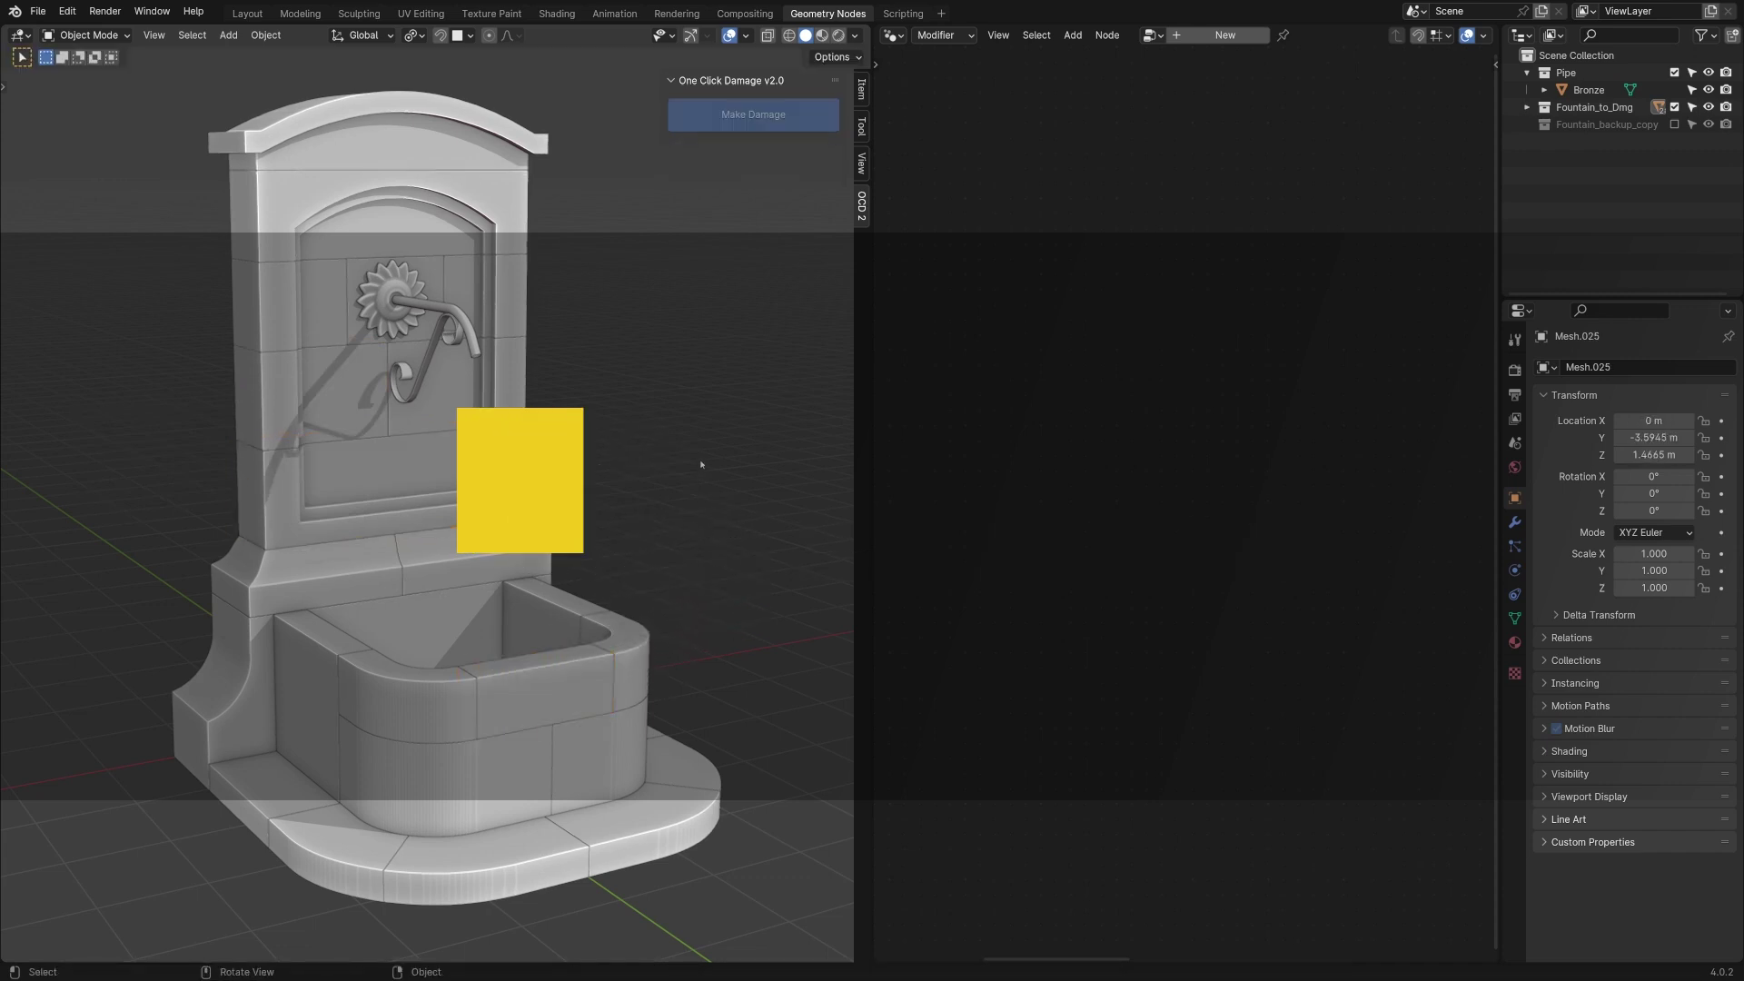
key("KP_Divide")
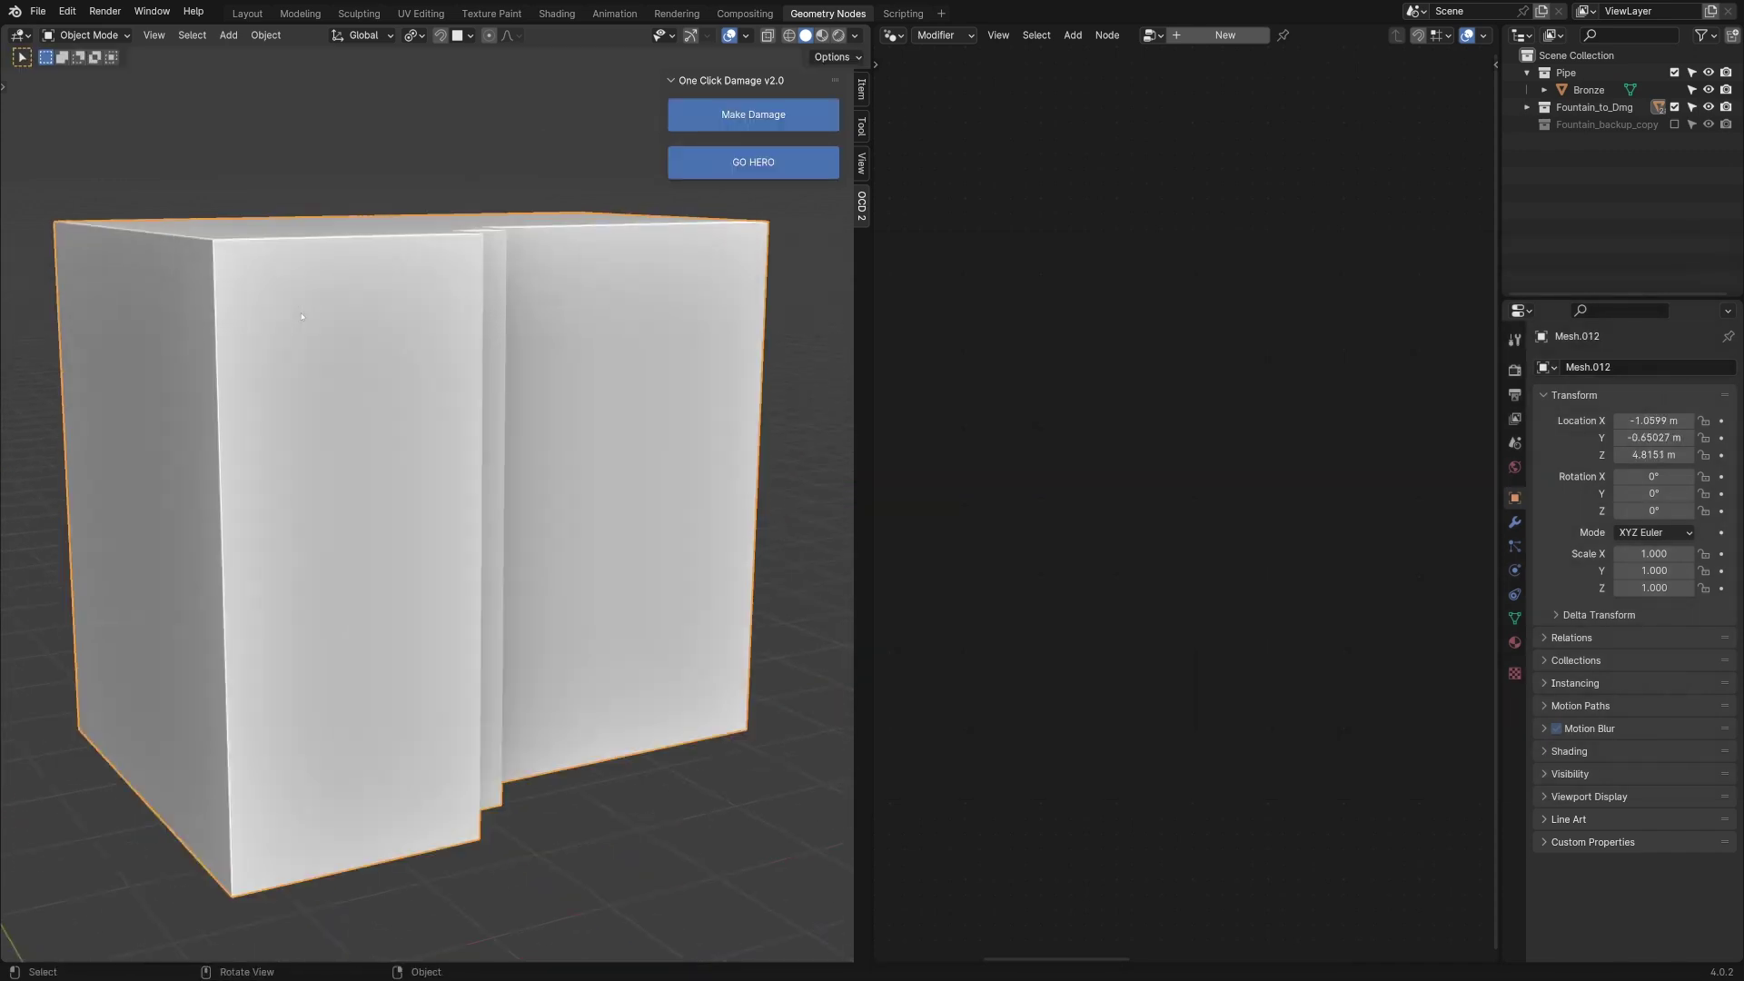
middle_click_drag(565, 376, 672, 363)
- Switch the damage noise to VORONOI and apply Make Damage to the fountain blocks
left_click(753, 200)
left_click(715, 222)
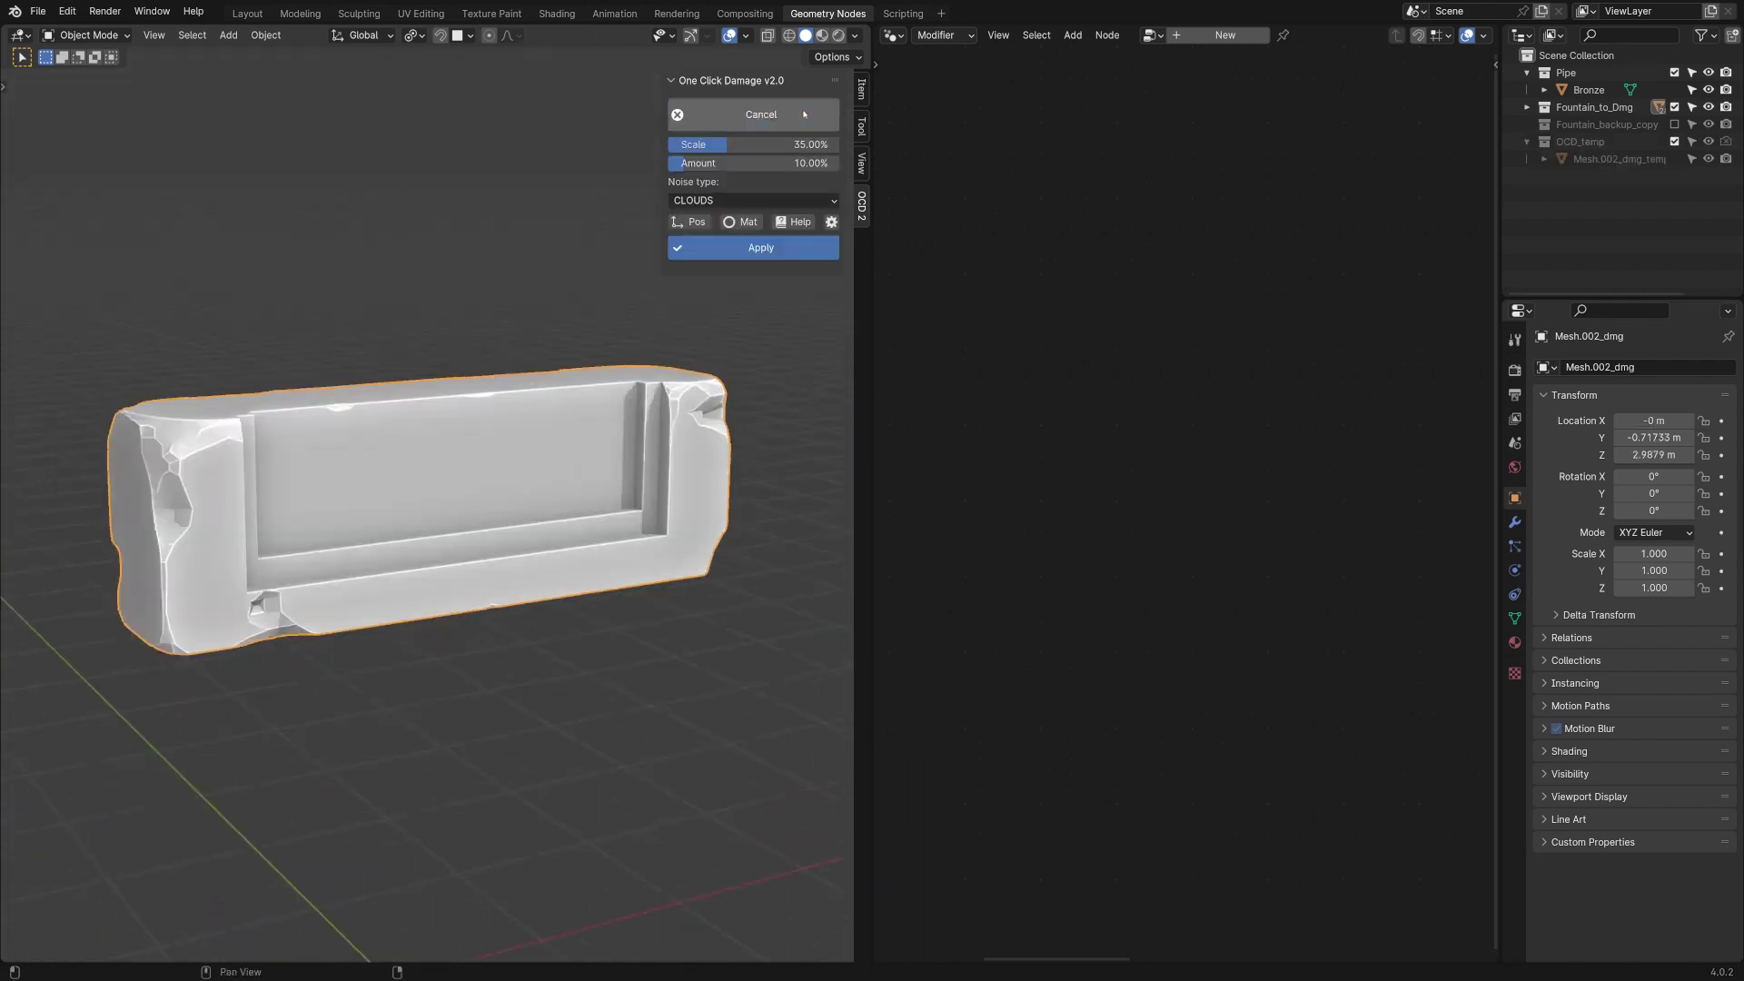
middle_click_drag(636, 399, 600, 400)
key("KP_Divide")
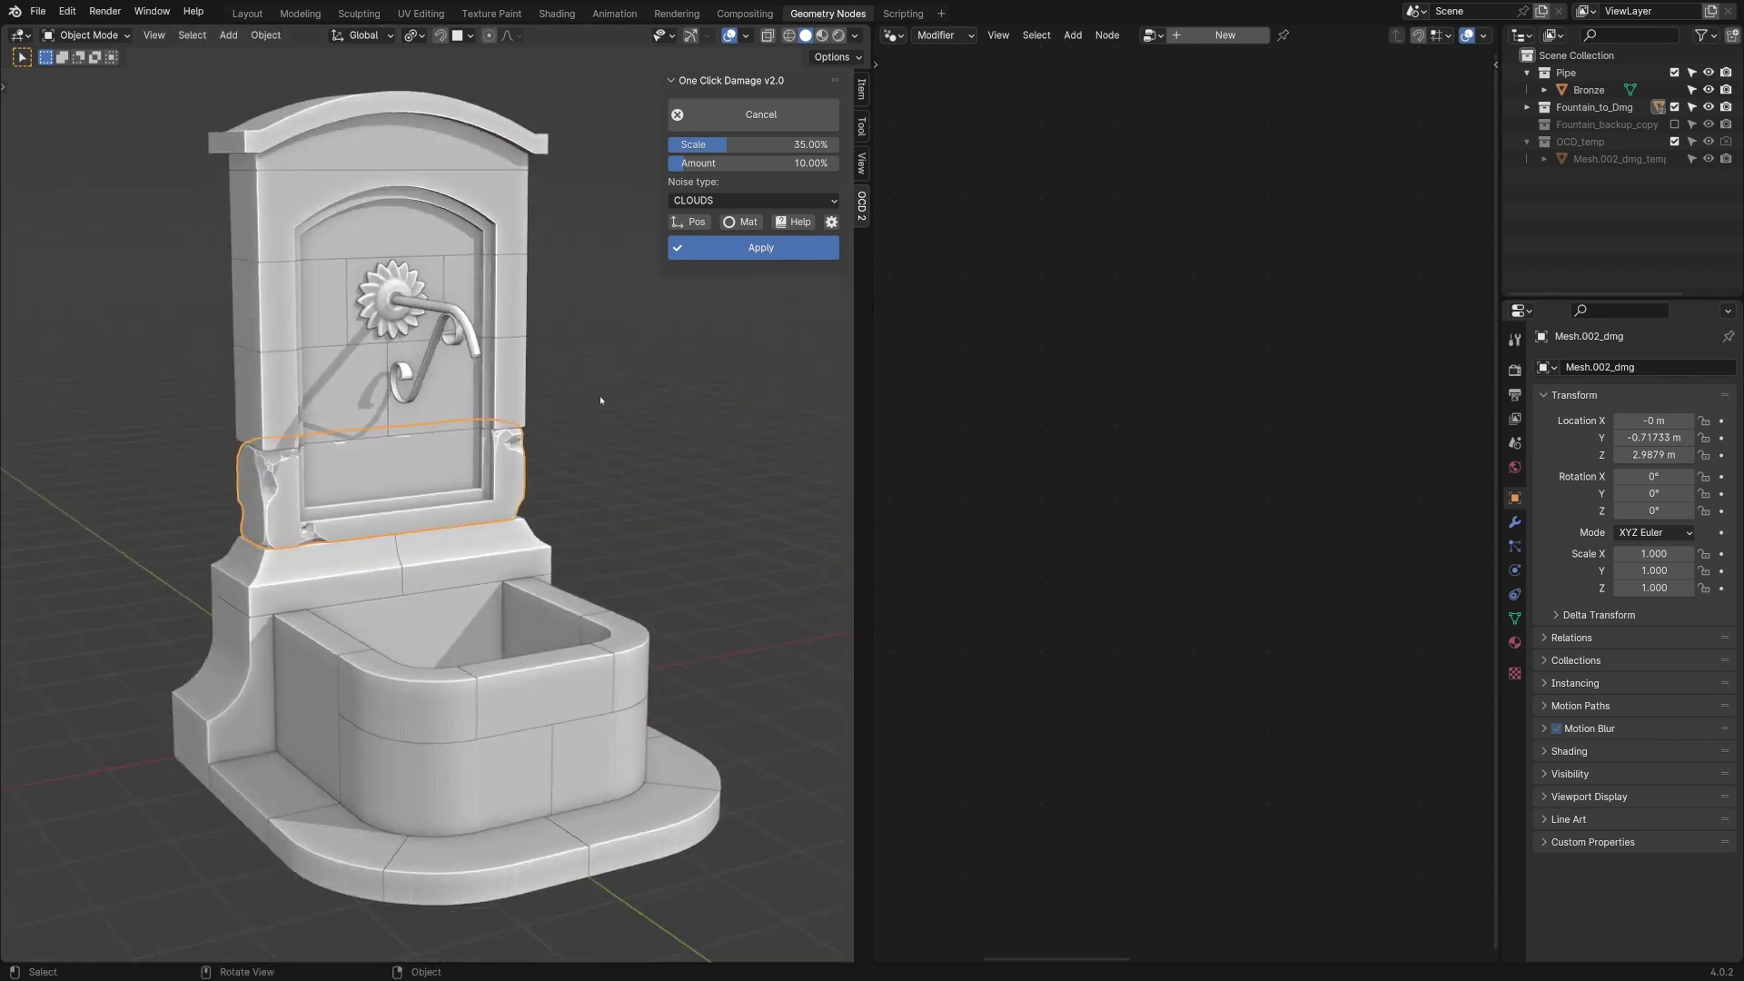
left_click(815, 115)
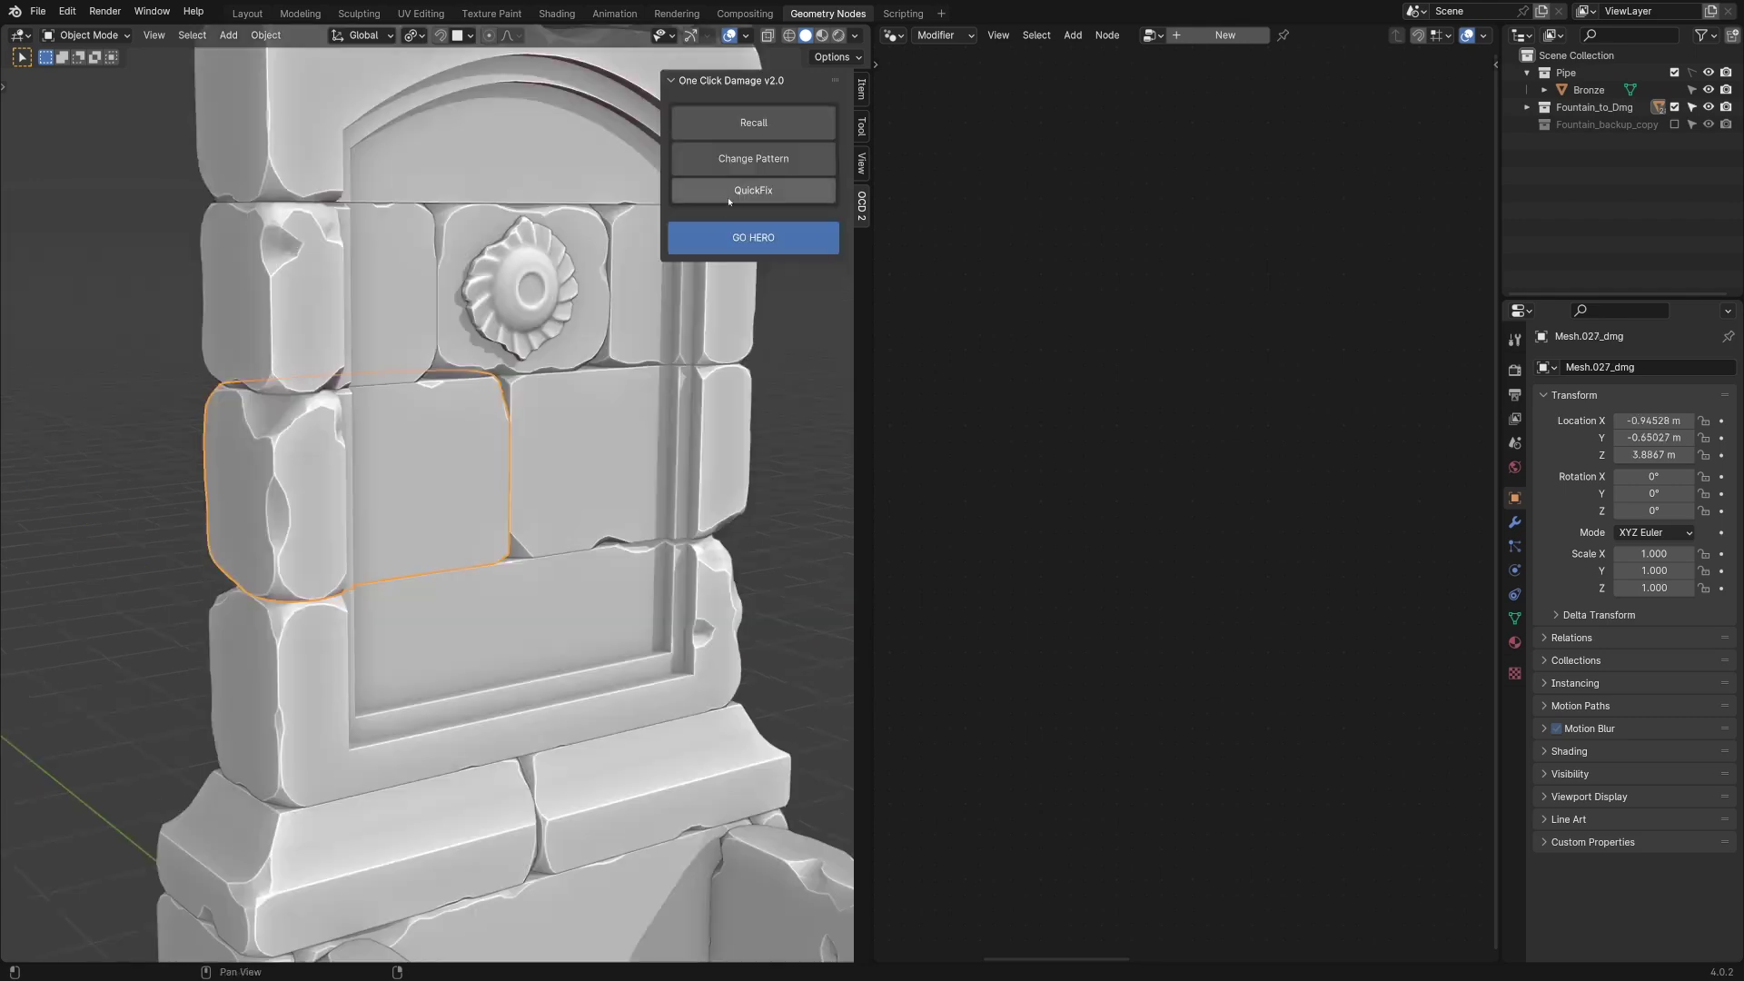
scroll(330, 359, "down", 6)
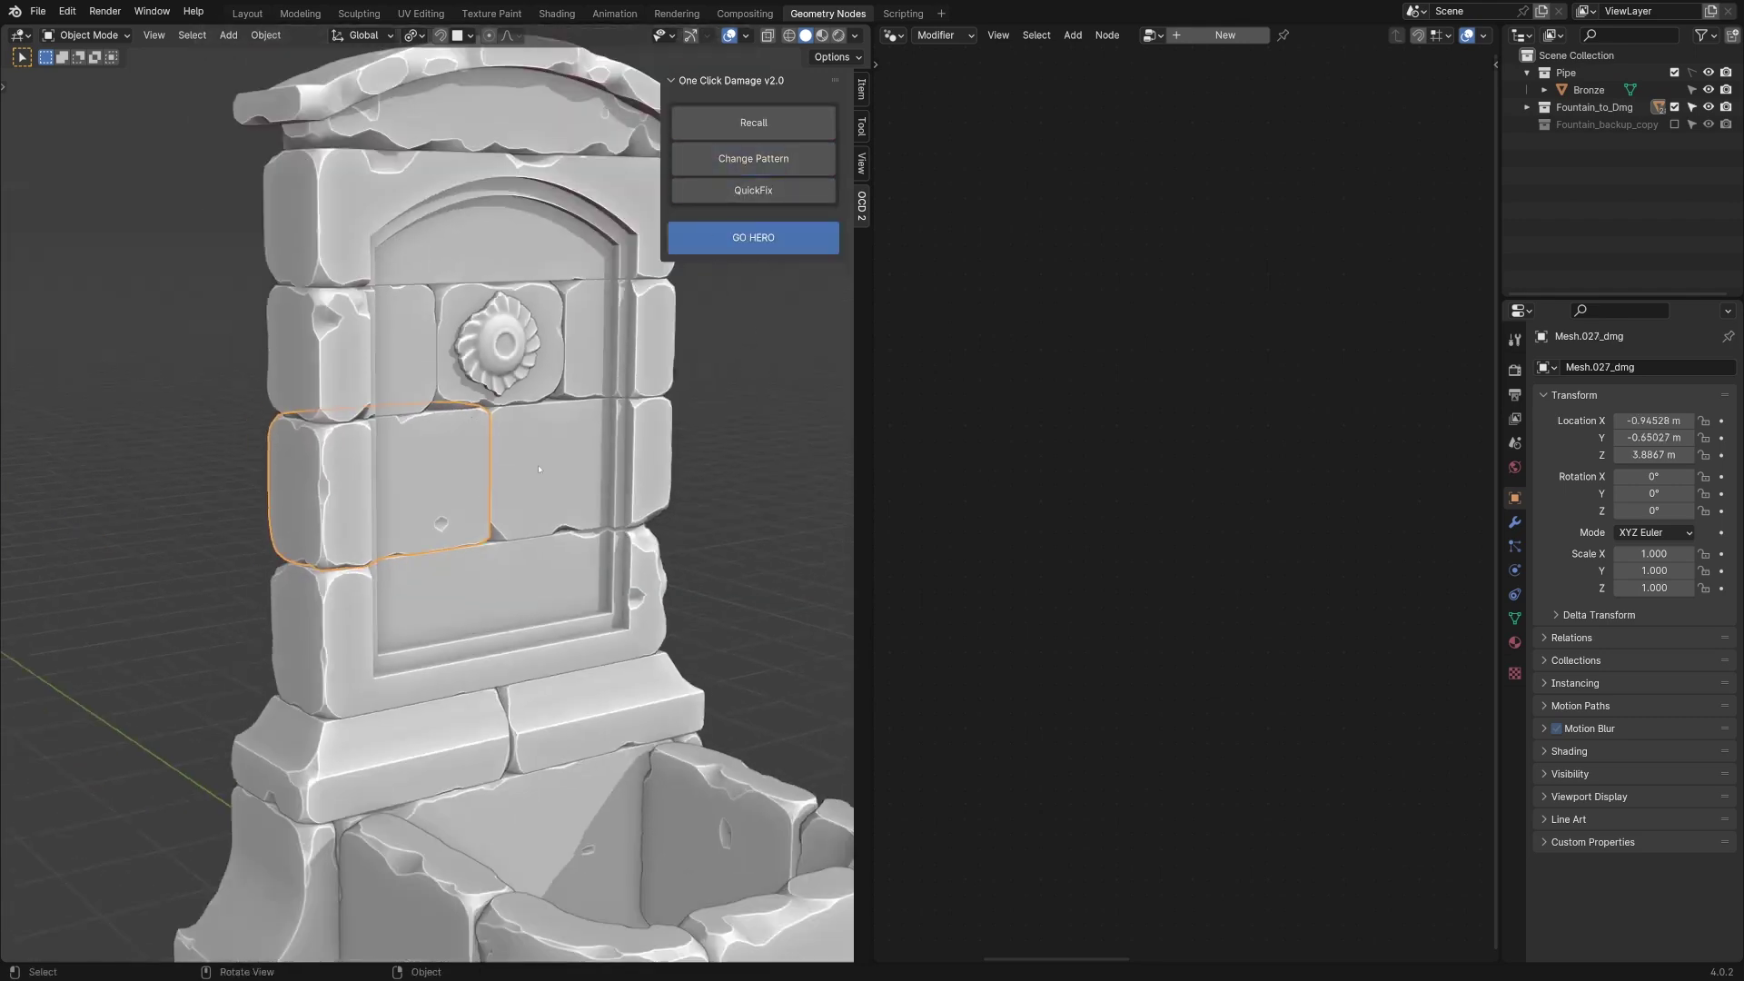
left_click(662, 369)
middle_click_drag(662, 370, 442, 710)
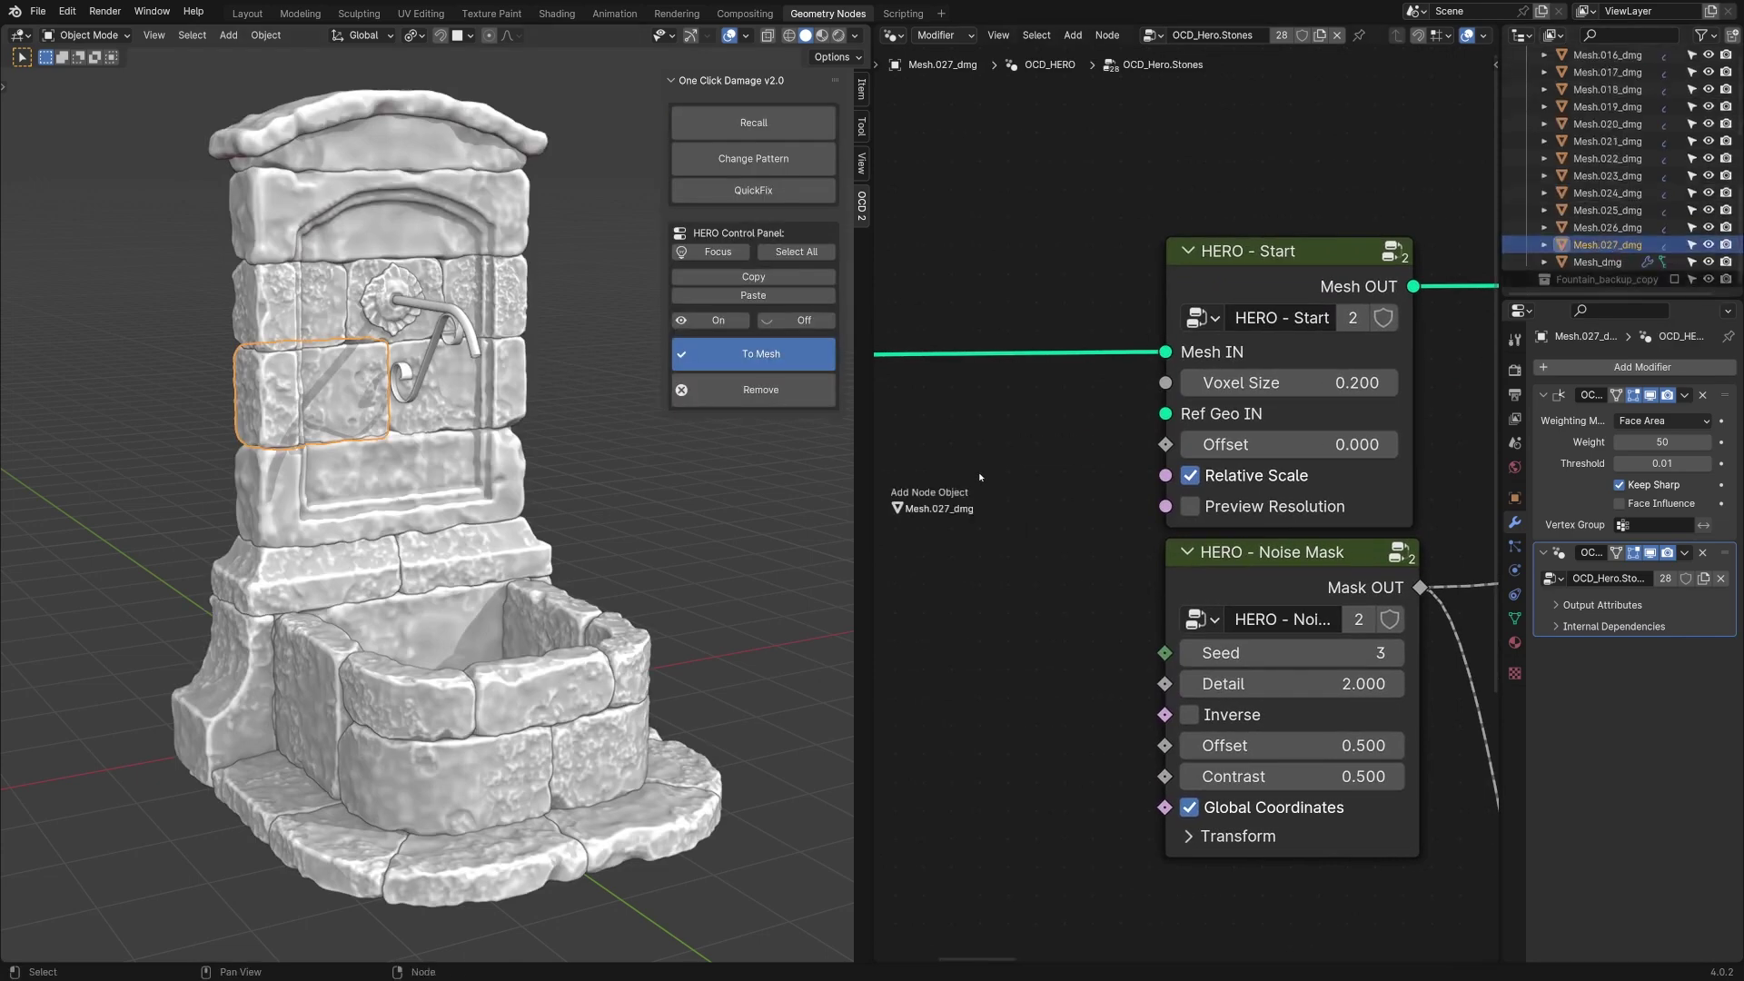
- Add Mesh.027_dmg as an Object Info node, edit the noise mask Offset, and add a HERO damage modifier
left_click_drag(980, 477, 980, 479)
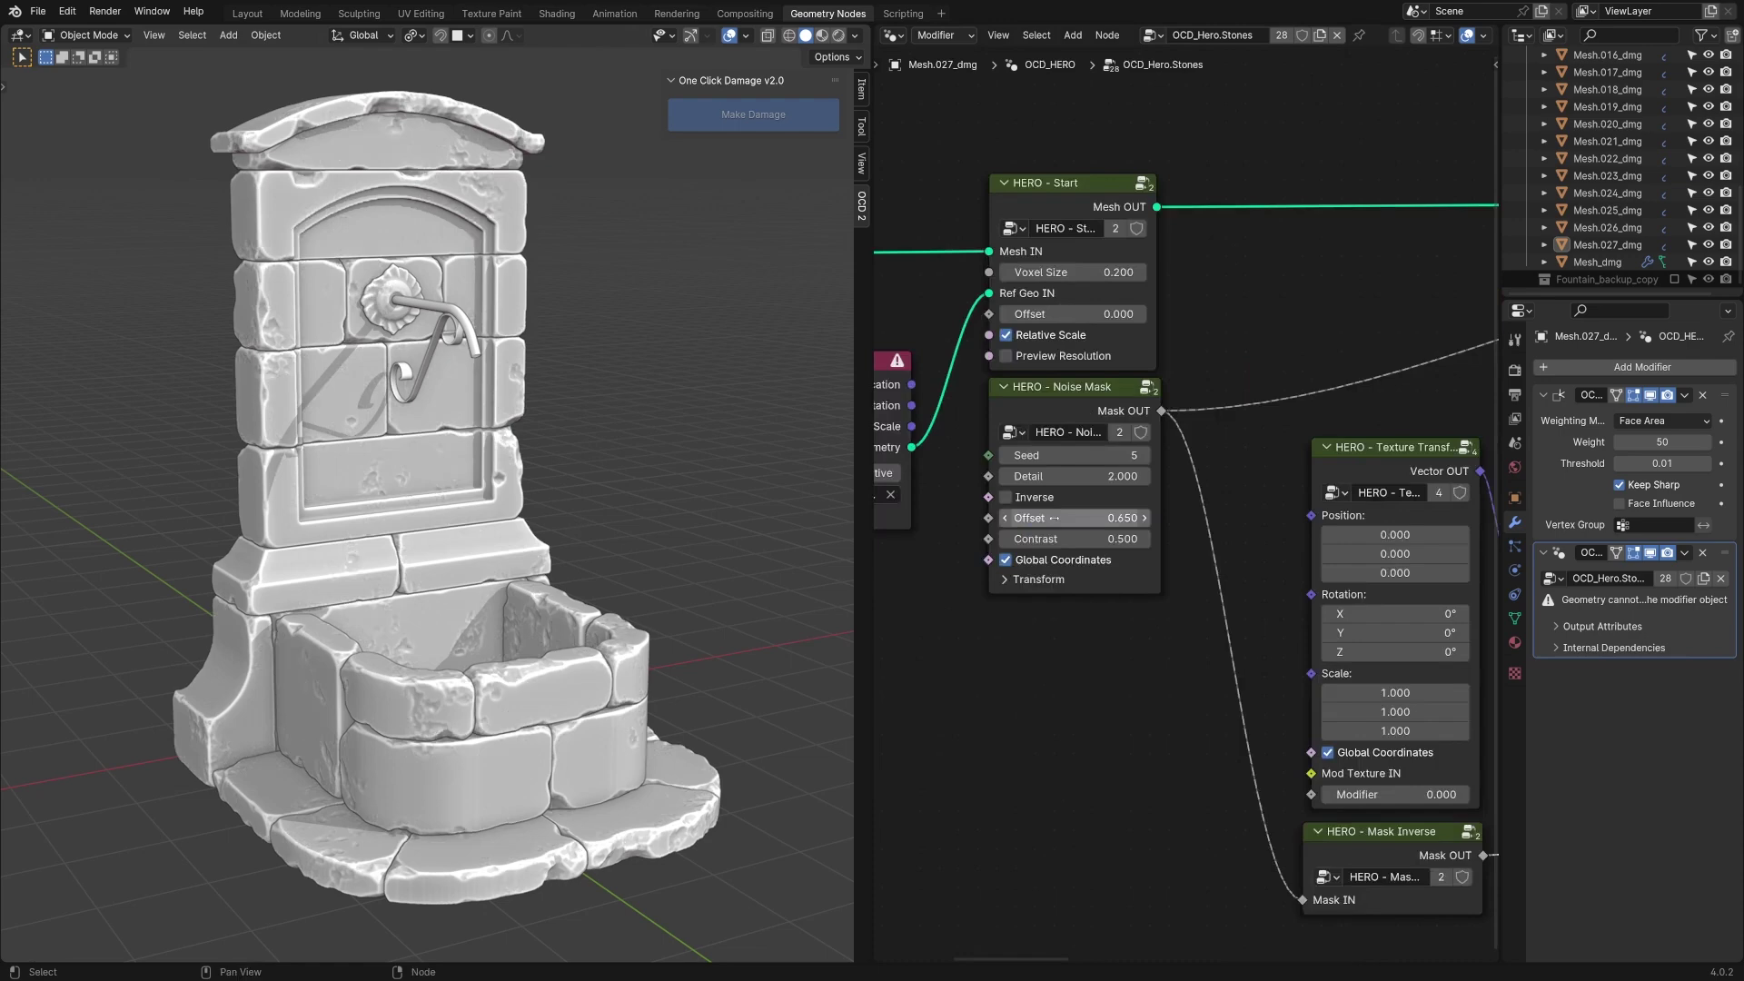
left_click(972, 552)
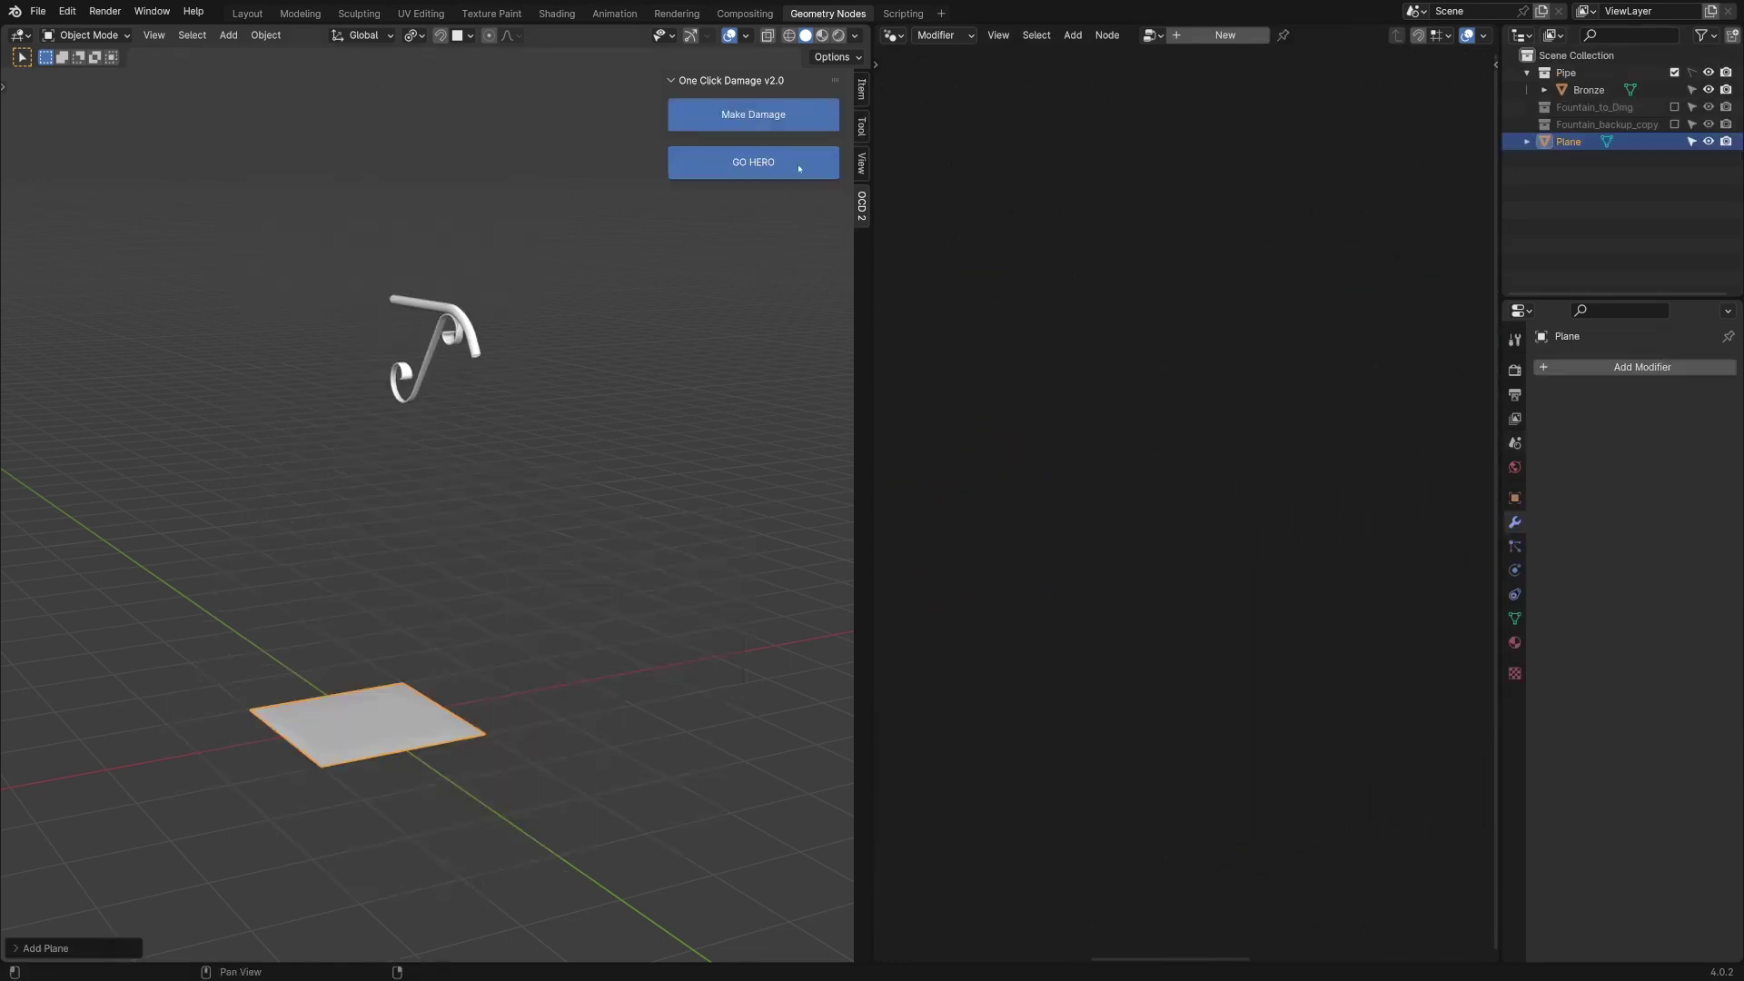
left_click(799, 165)
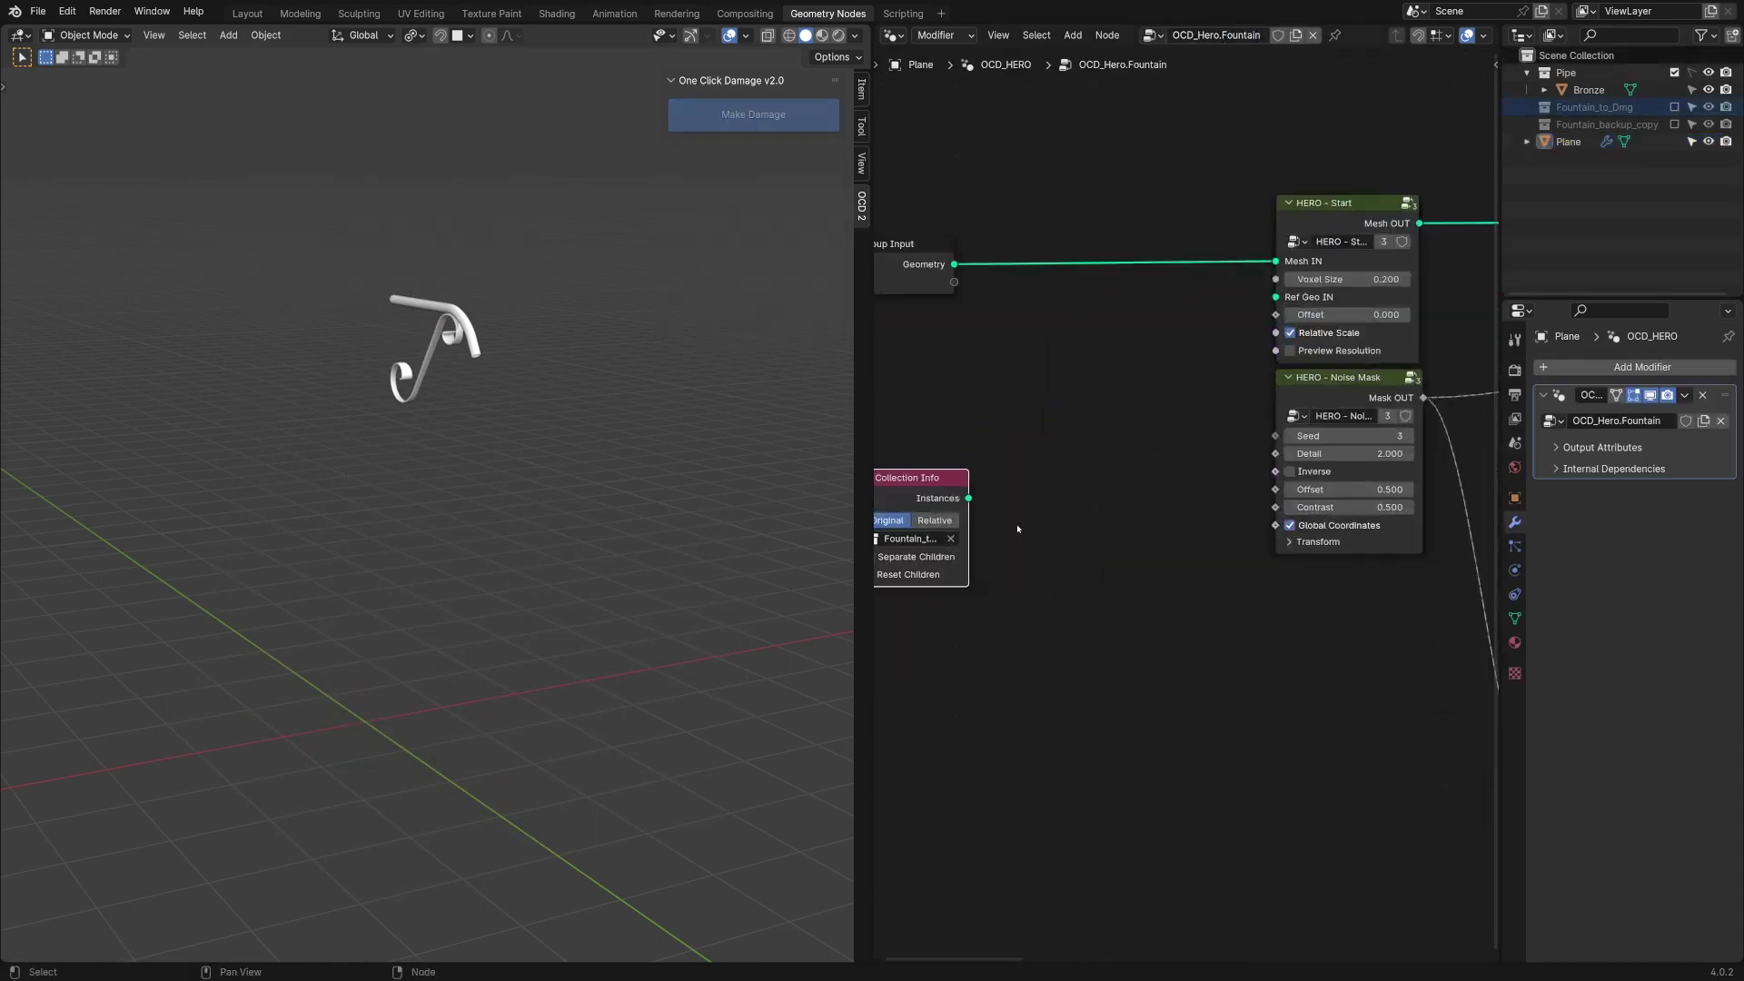
- Link Collection Info through Realize Instances into HERO - Start and Mesh IN with 0.2 voxel size
left_click_drag(1040, 489, 1087, 509)
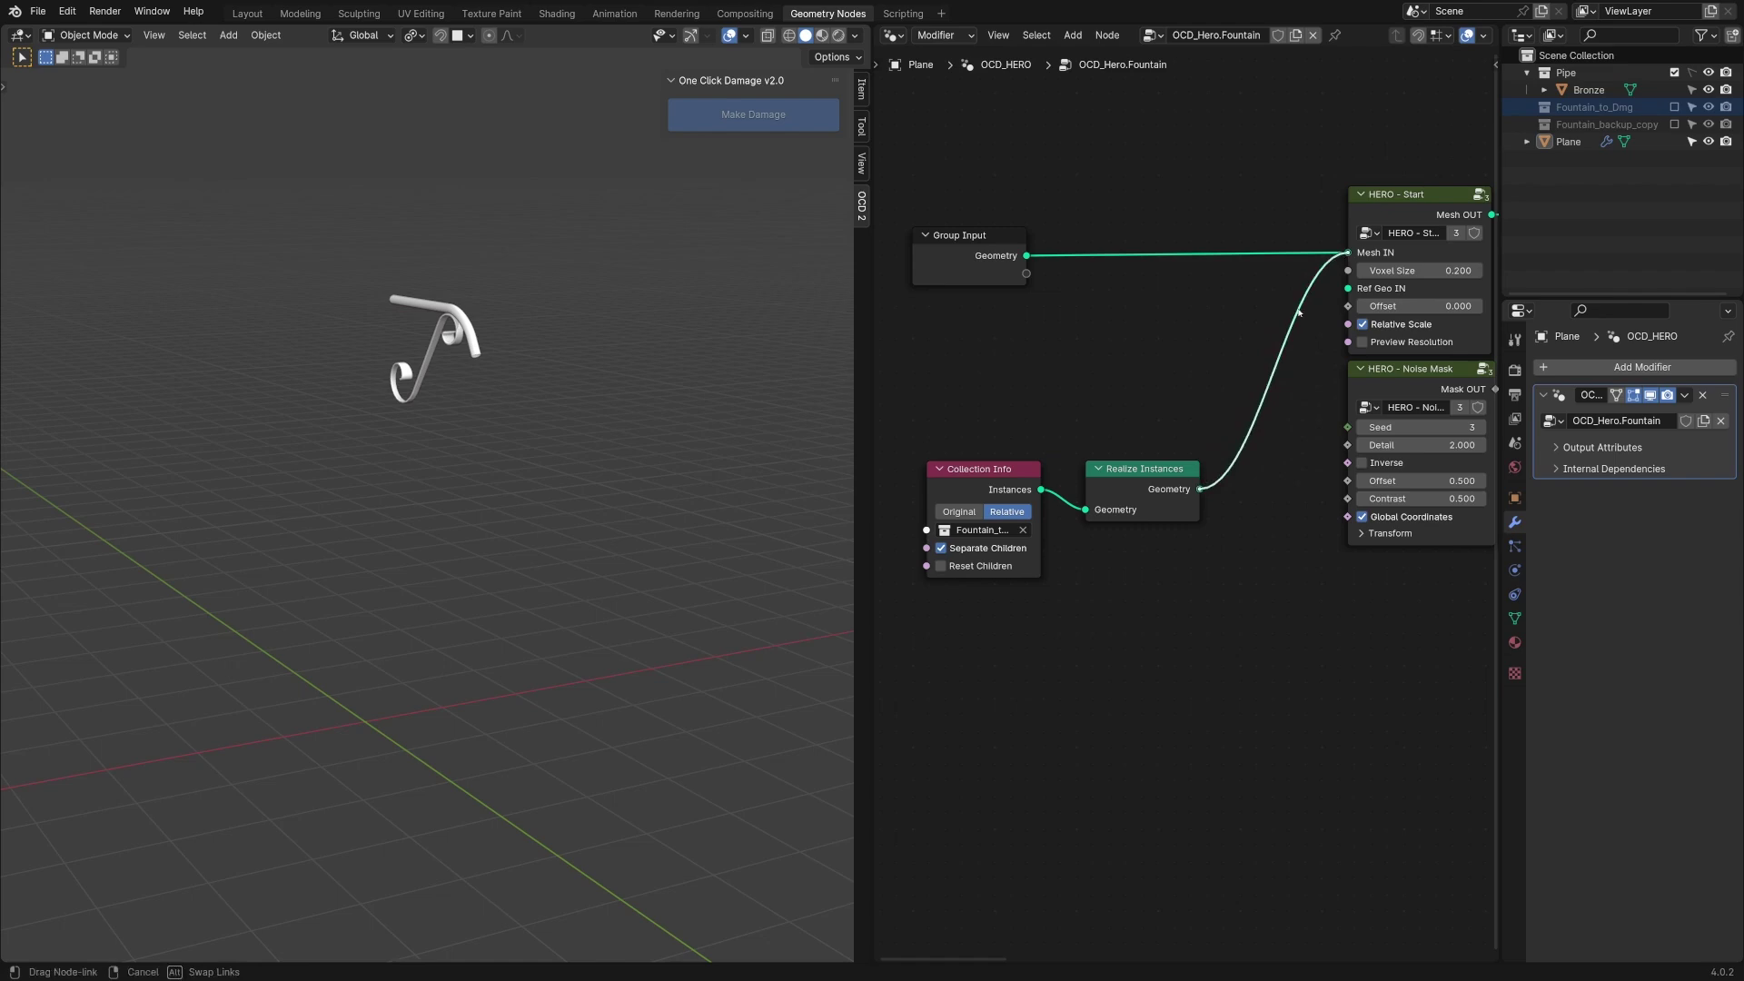
left_click_drag(1298, 311, 1348, 253)
middle_click_drag(1263, 360, 1018, 406)
key("Return")
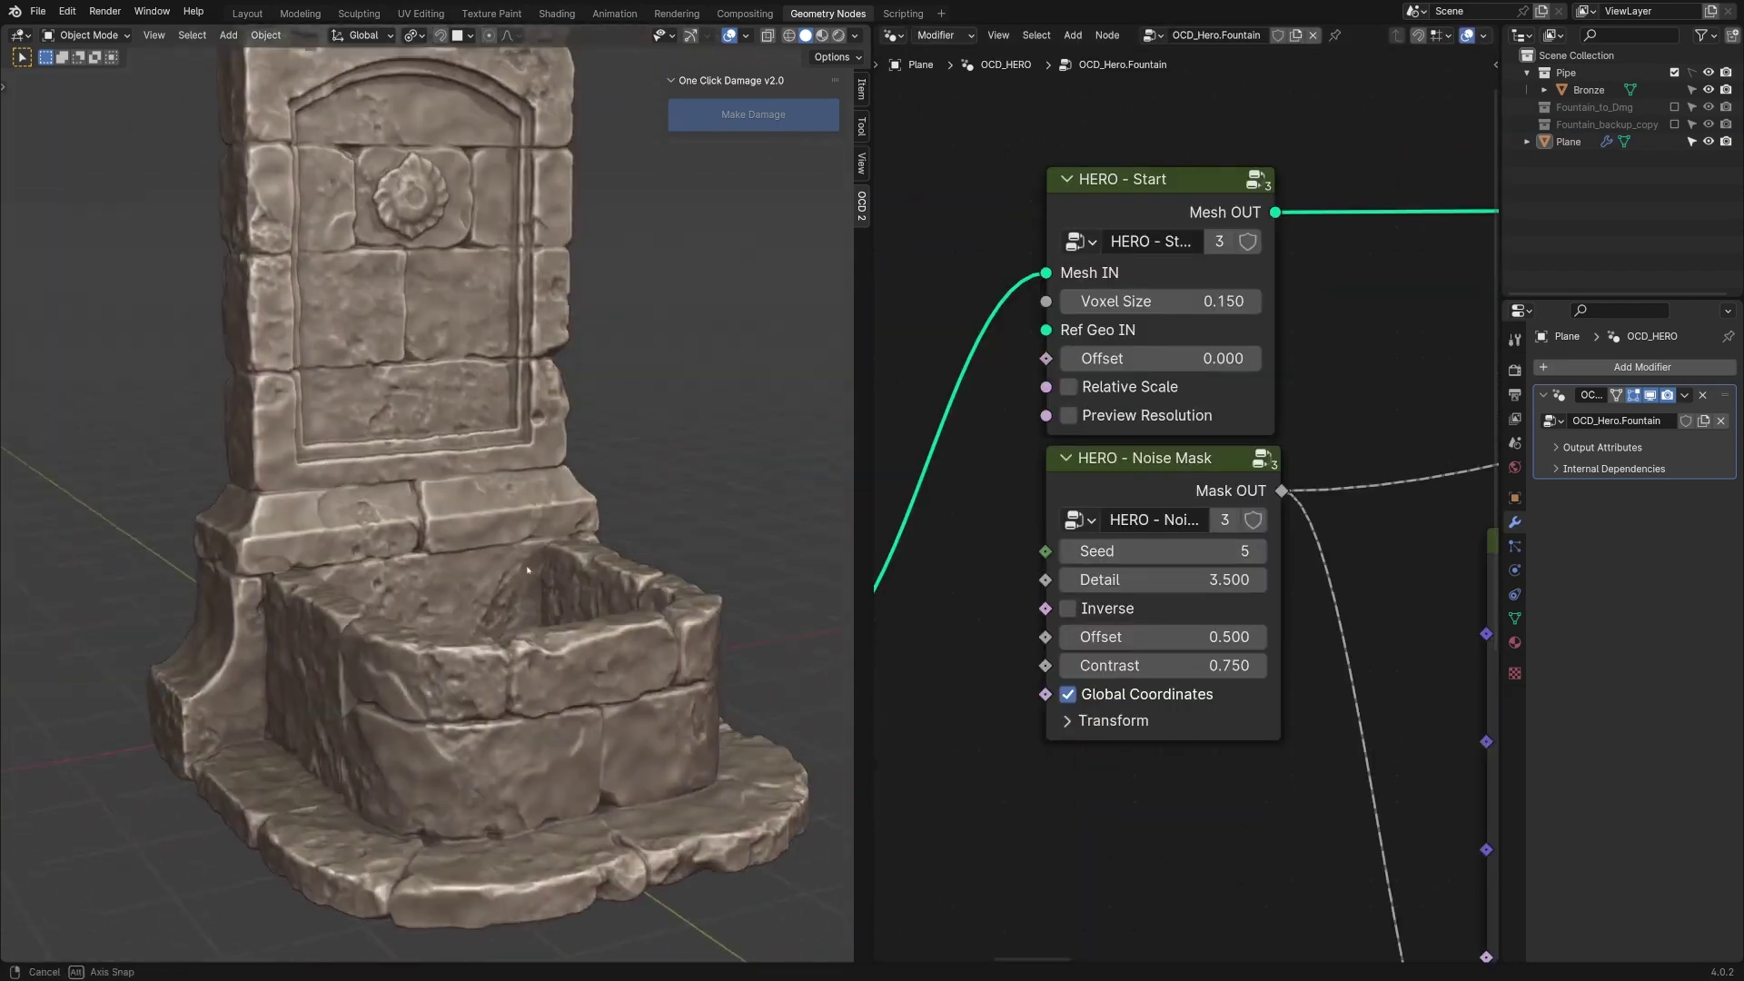
double_click(1127, 301)
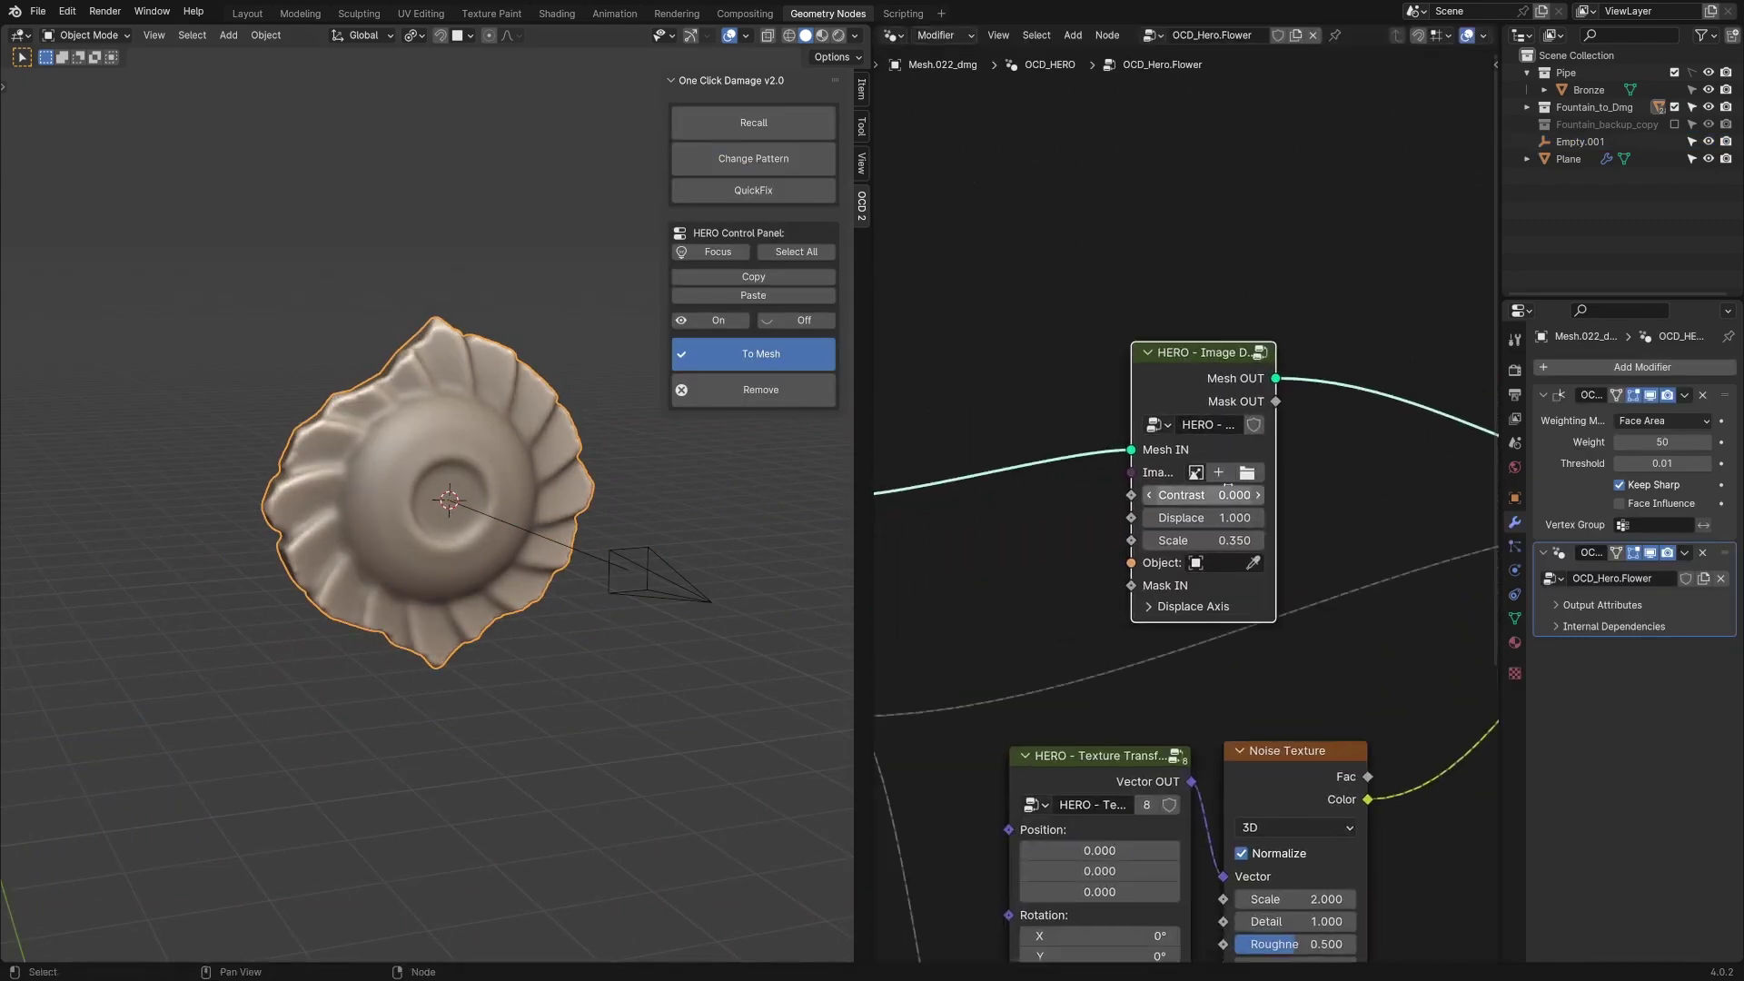
- Select the Empty.001 image projector, then reselect the flower to show its displacement nodes
scroll(471, 384, "up", 4)
scroll(471, 384, "up", 2)
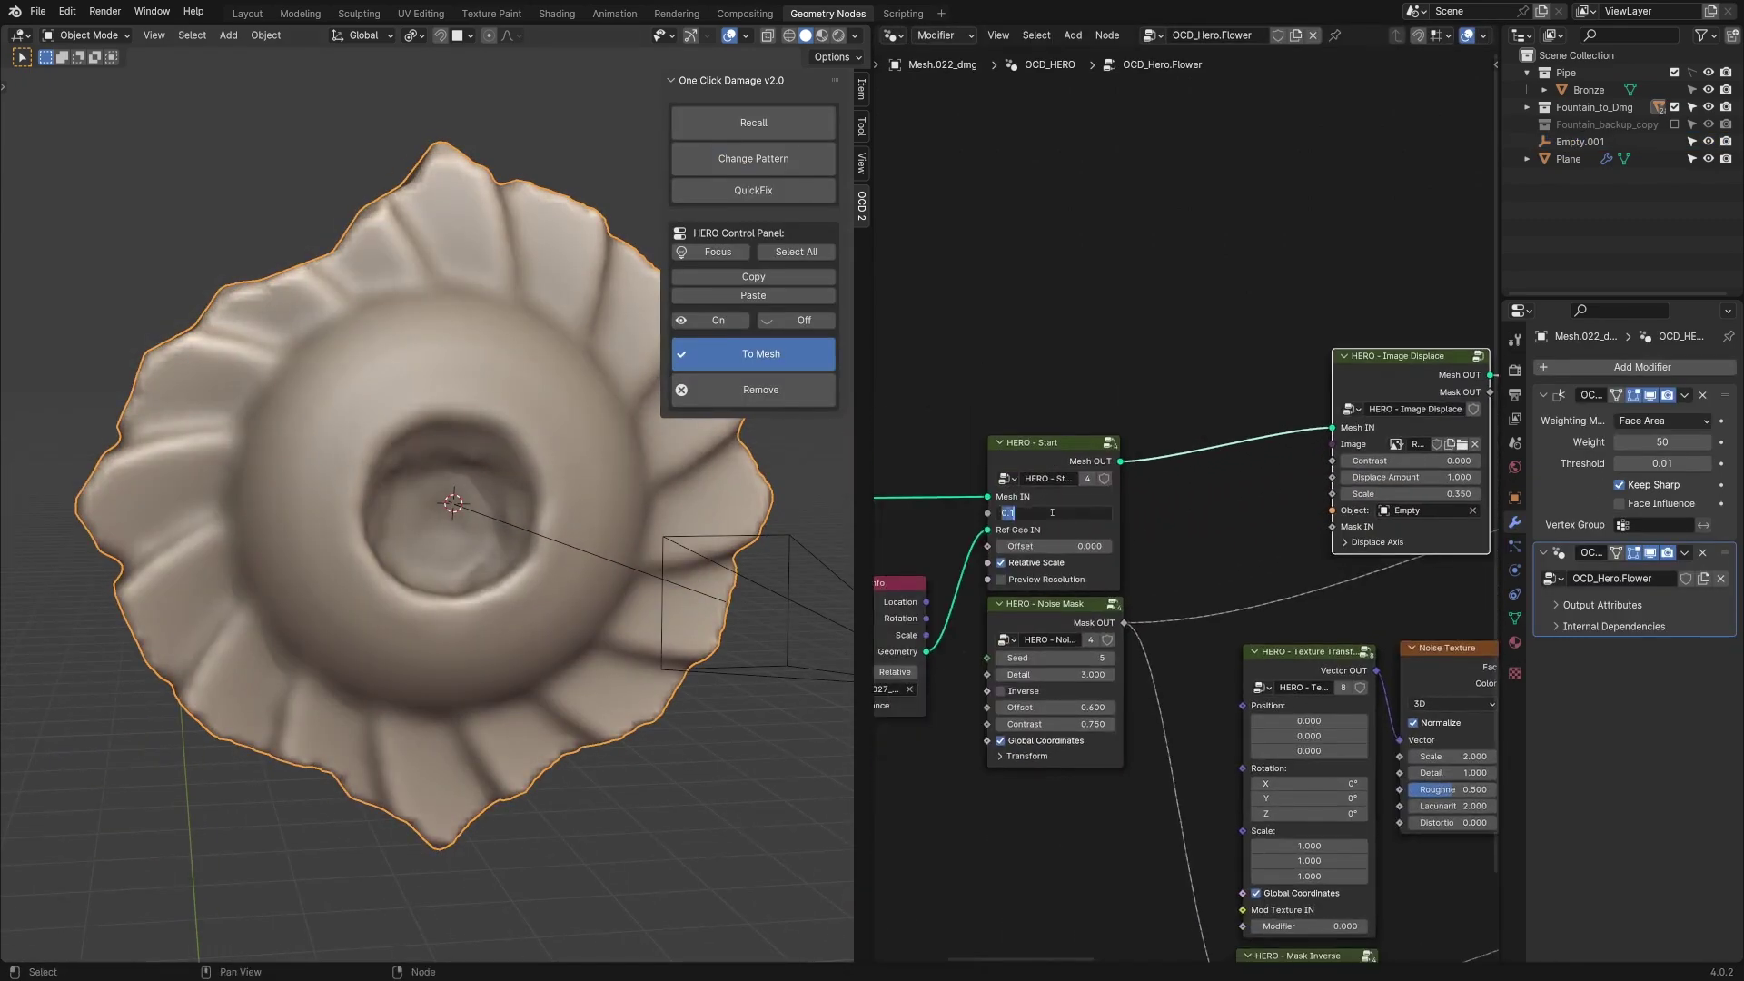
left_click(789, 602)
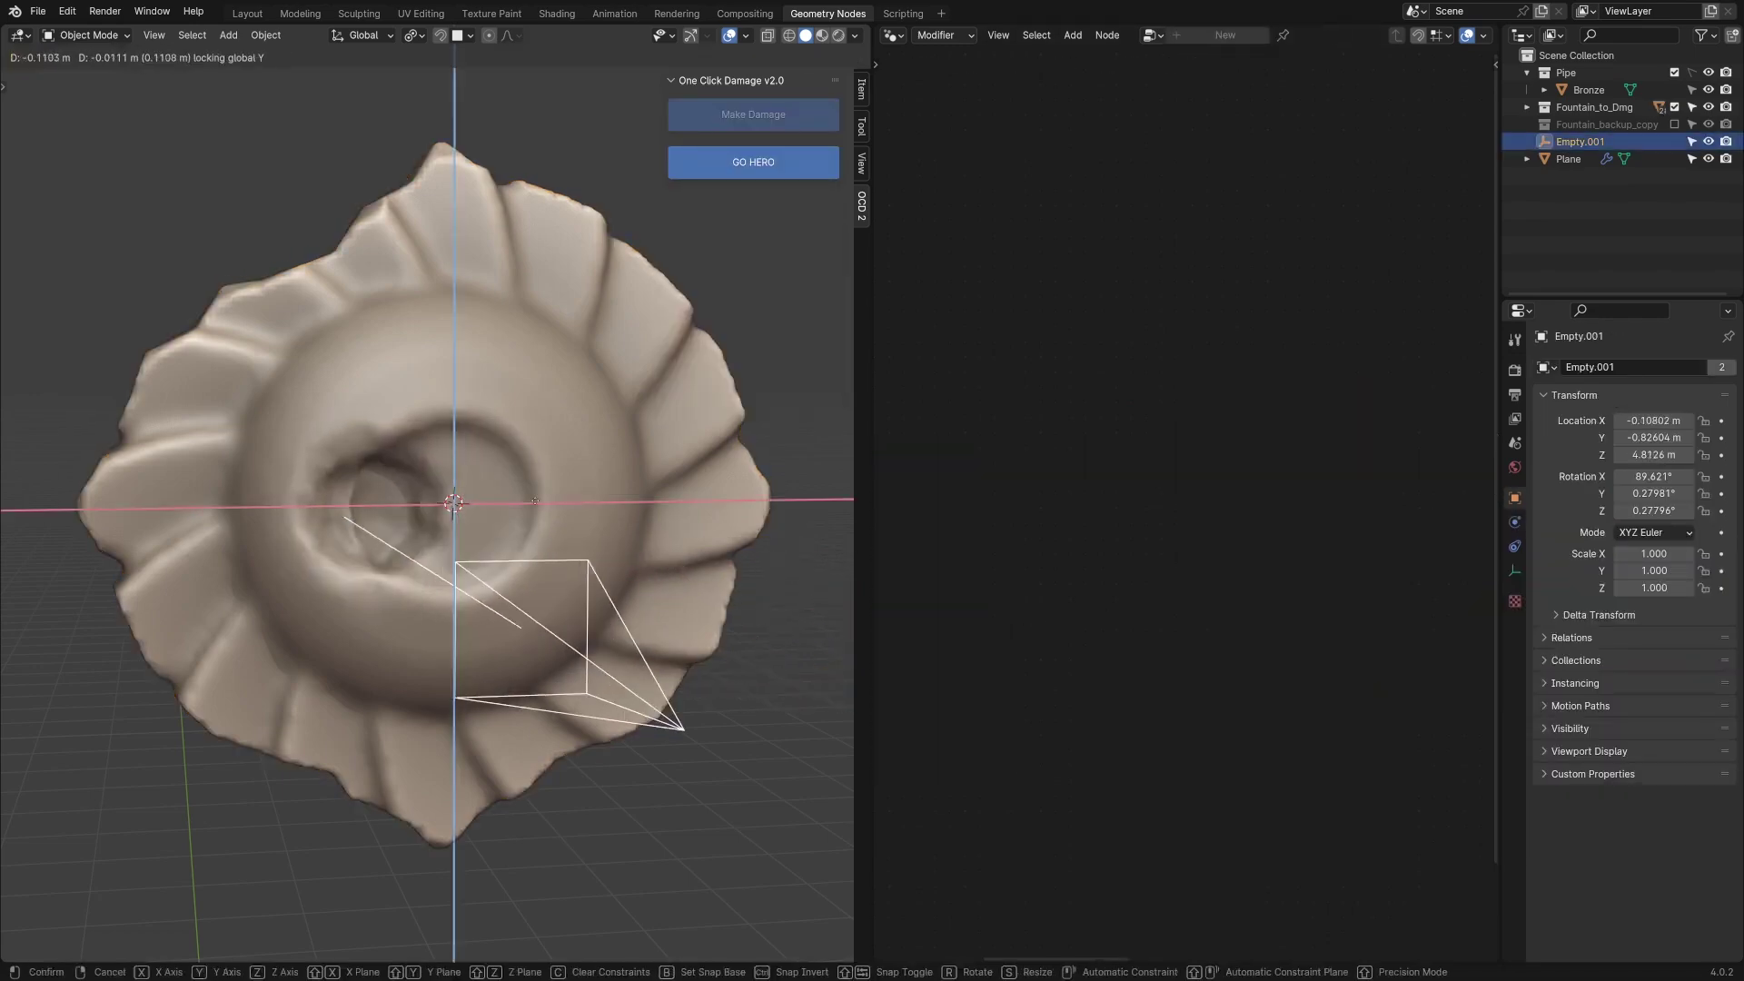
left_click(605, 500)
left_click(605, 500)
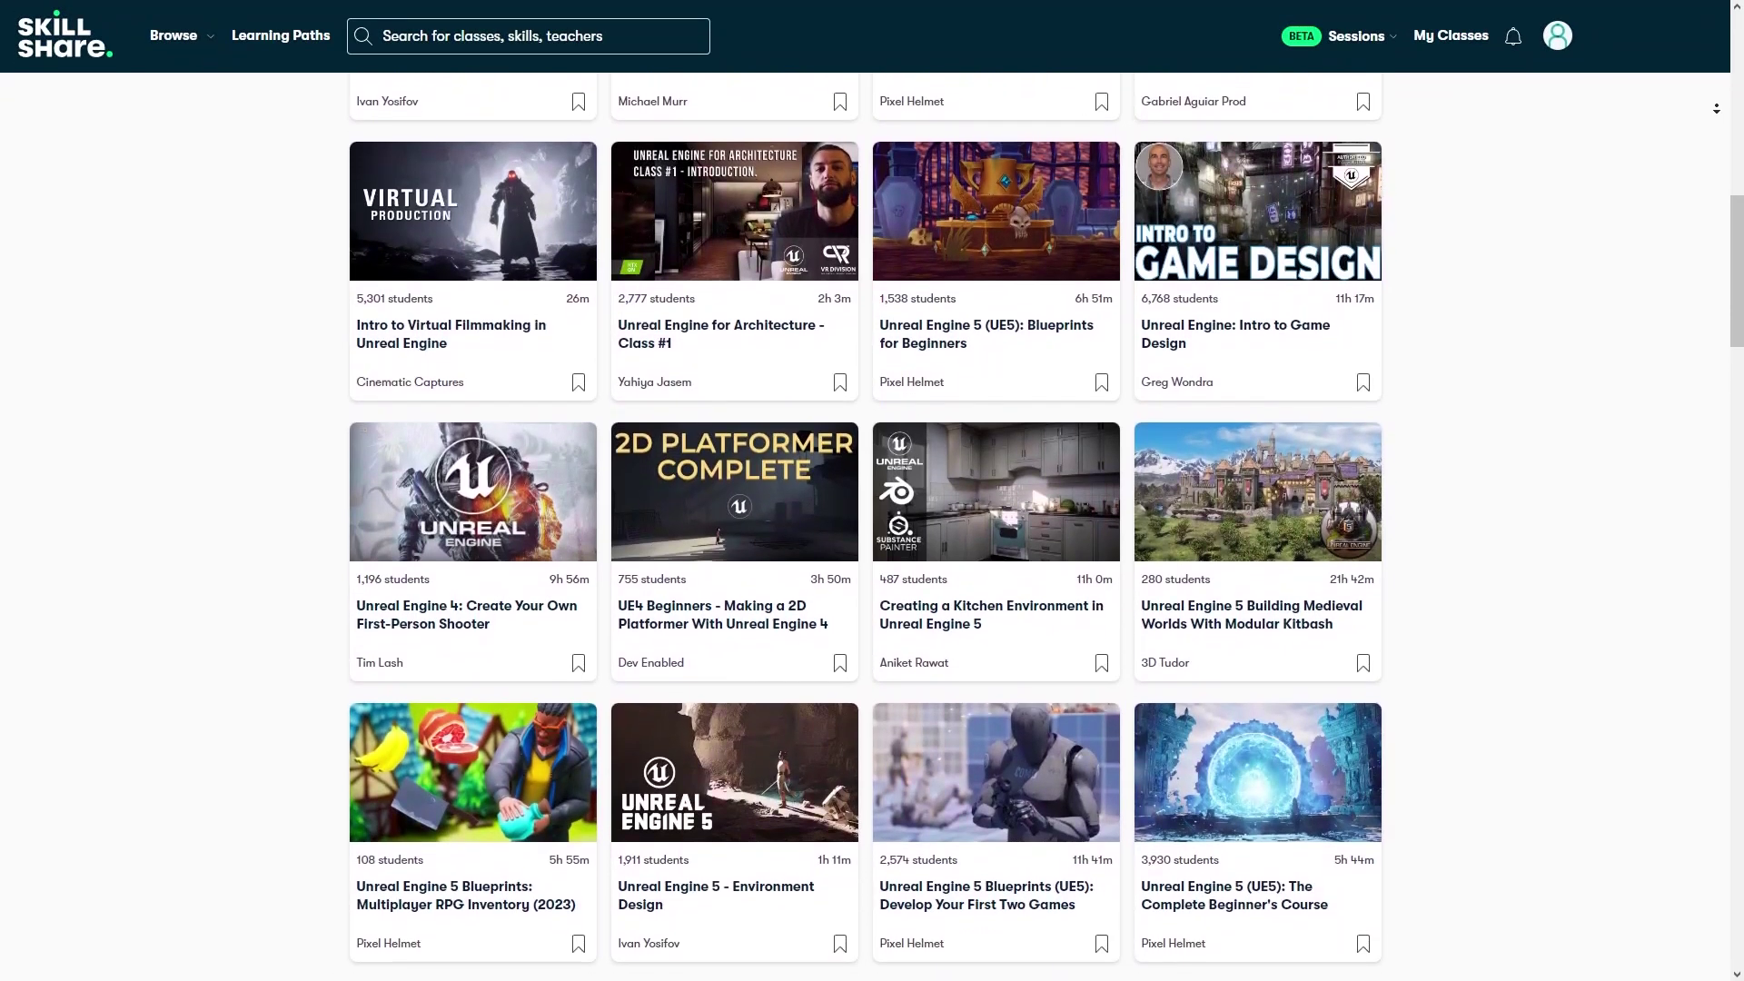
- Scroll down through the Skillshare Unreal Engine class grid
scroll(872, 509, "down", 1)
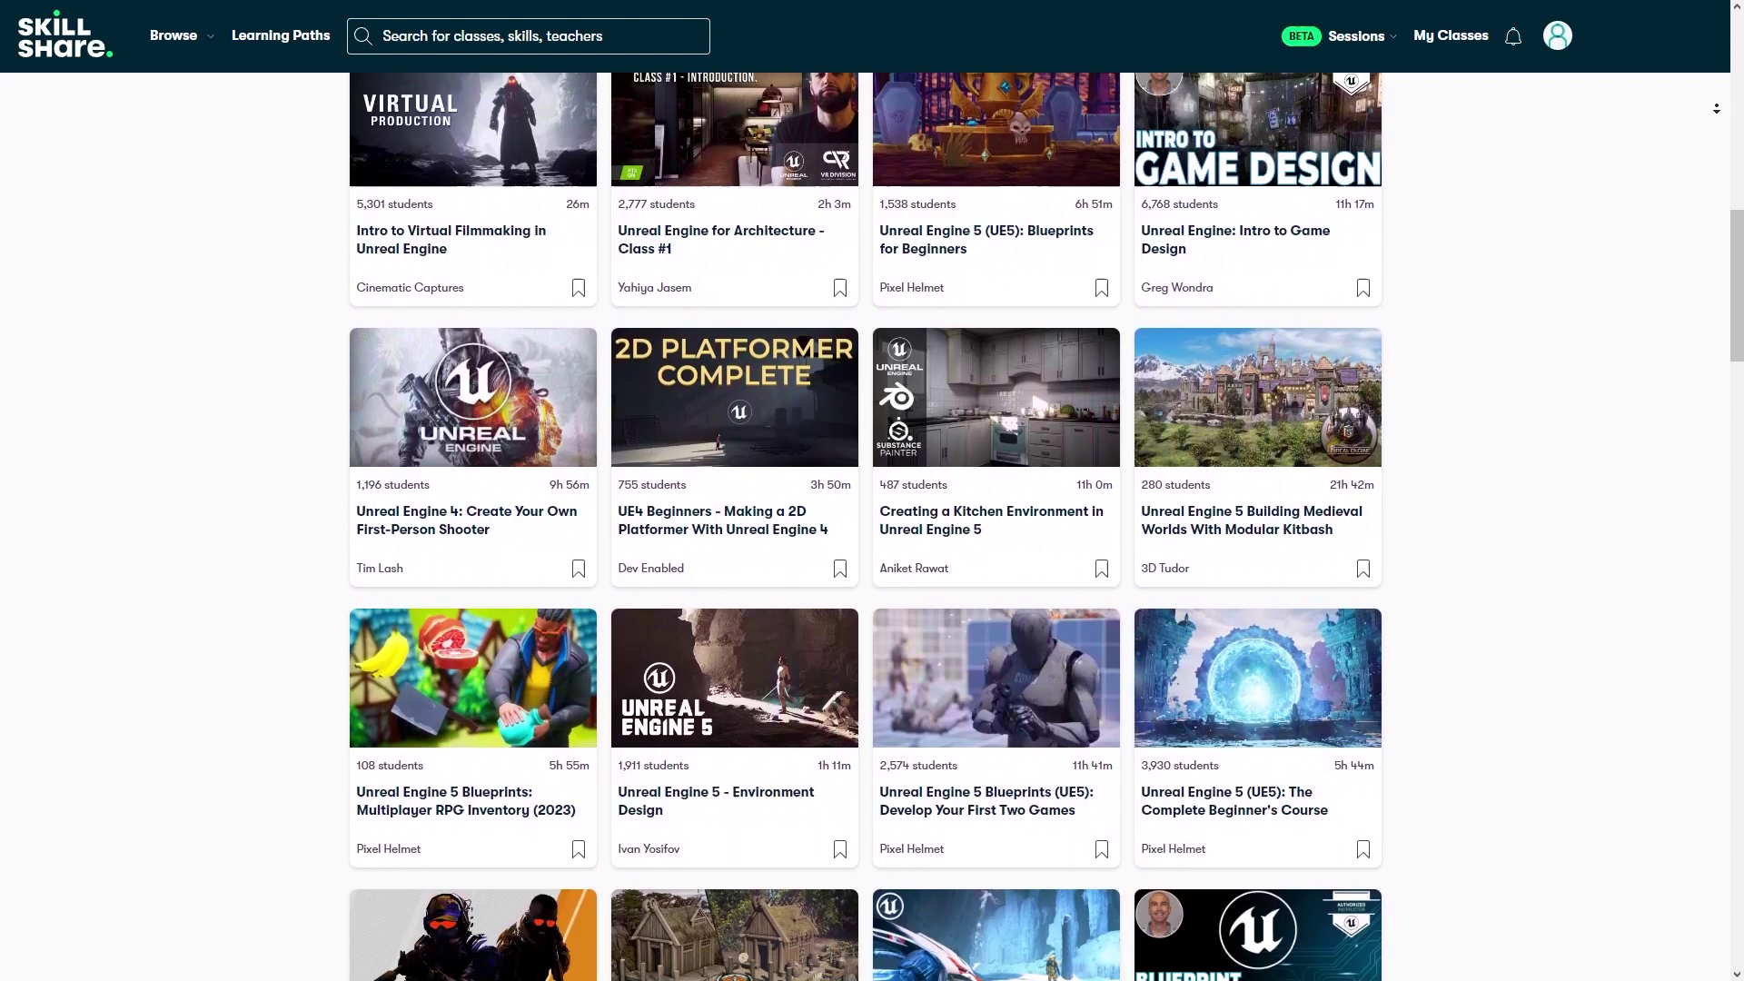
scroll(872, 509, "down", 1)
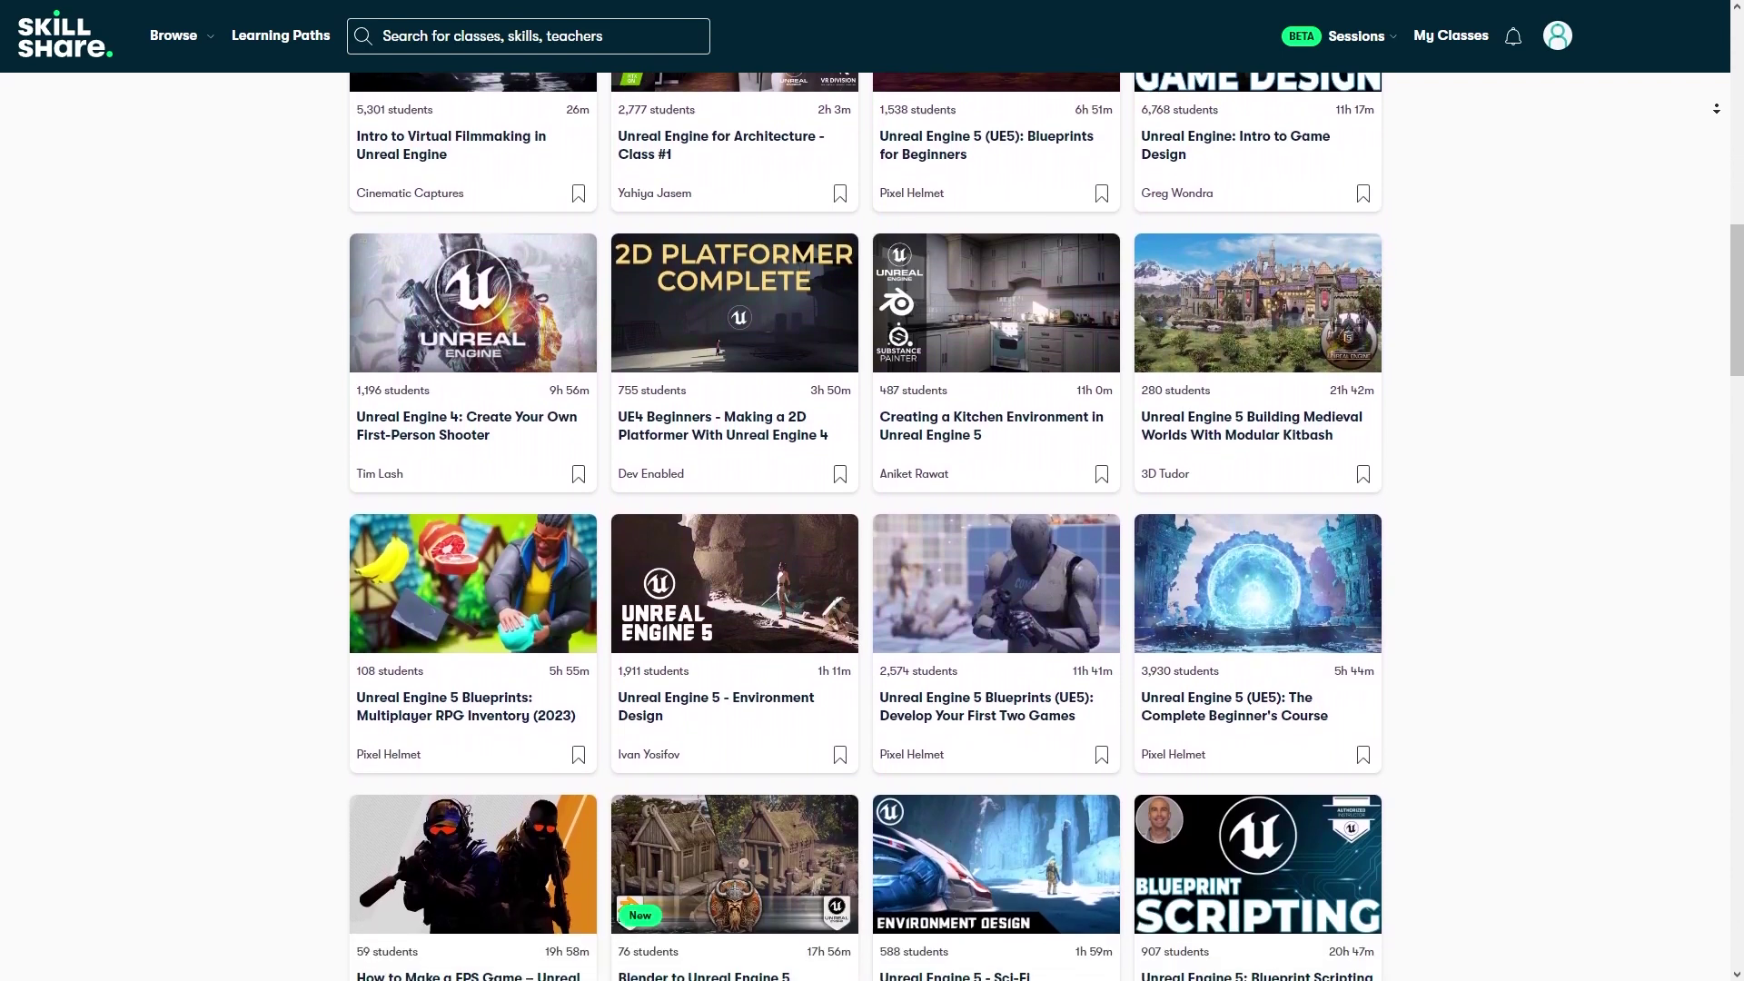
scroll(872, 509, "down", 1)
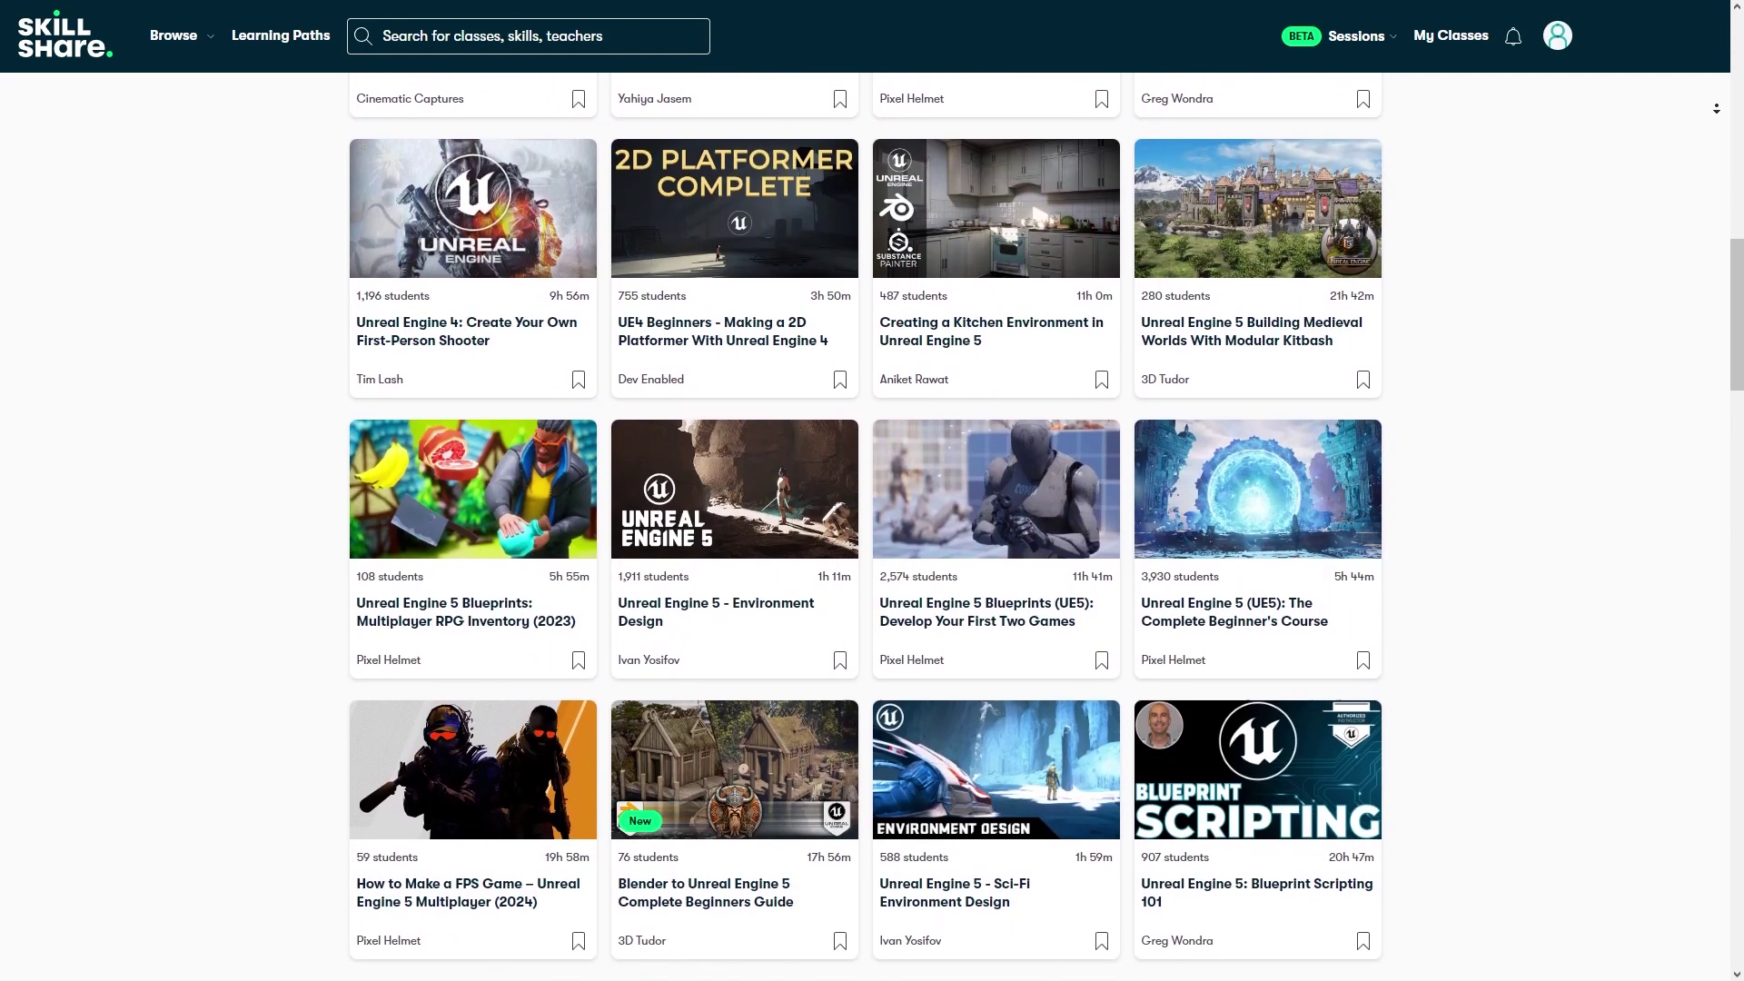
scroll(1716, 108, "down", 1)
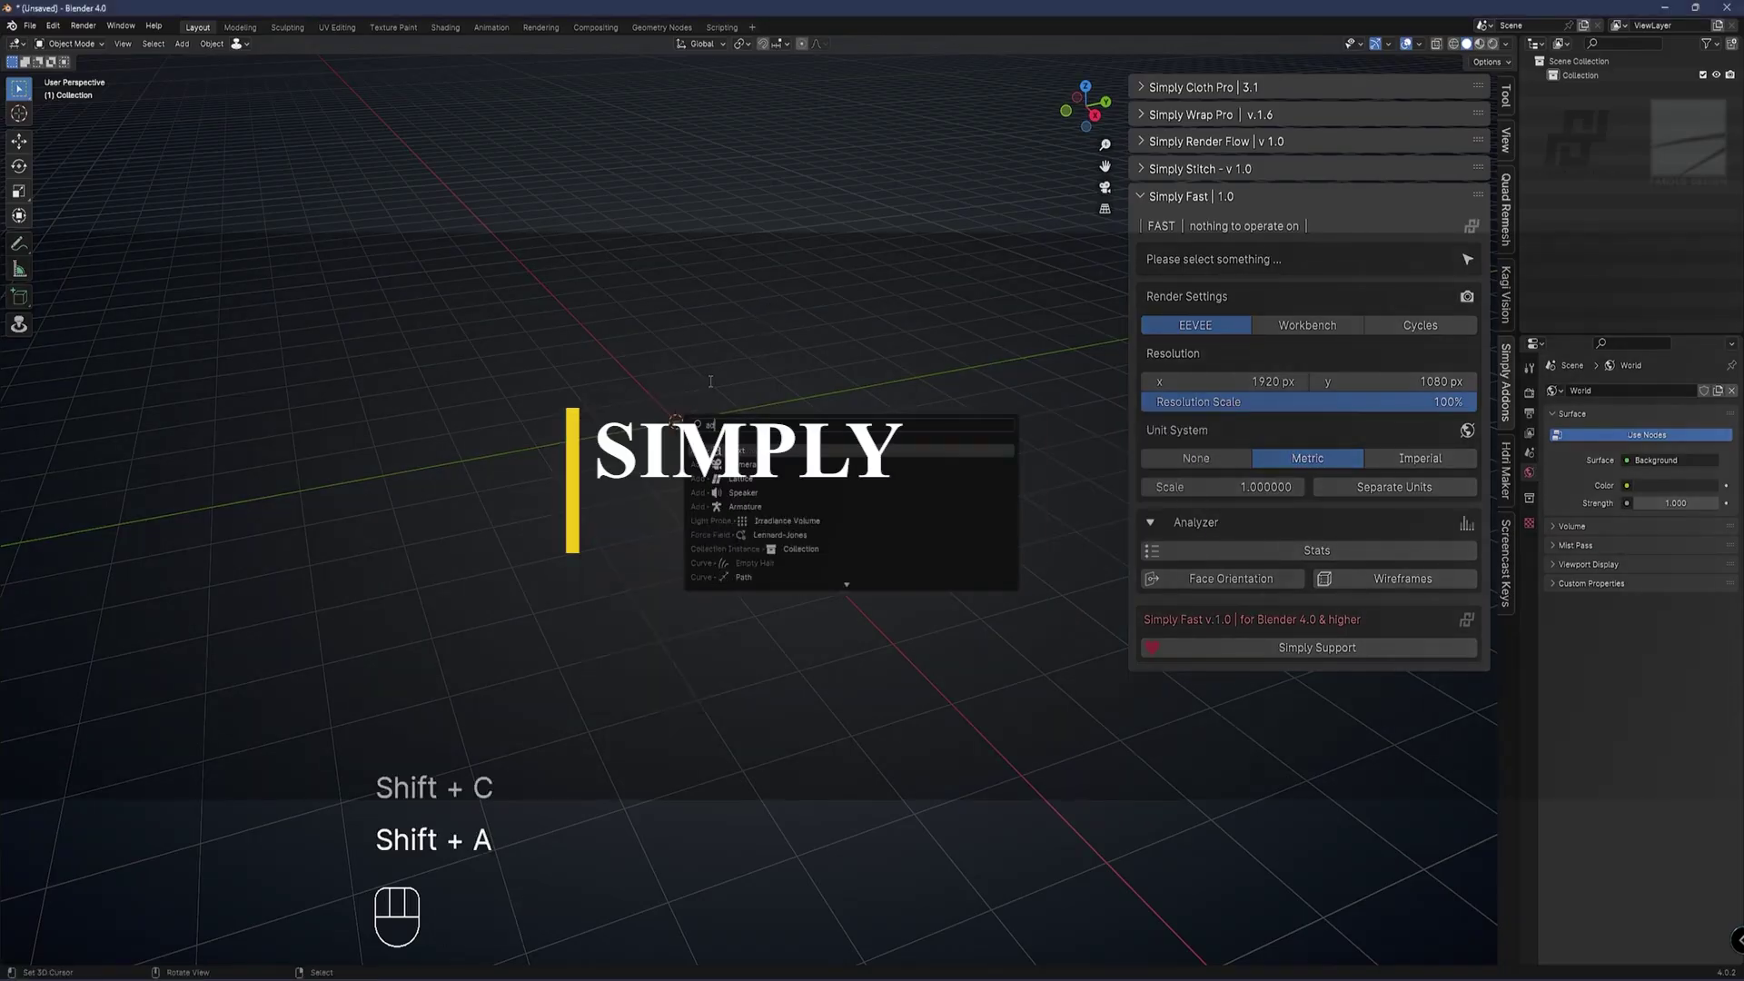
- Add the Suzanne monkey head through command search and frame it in front view
key("F3")
type("append ape")
key("Return")
key("KP_1")
key("KP_Decimal")
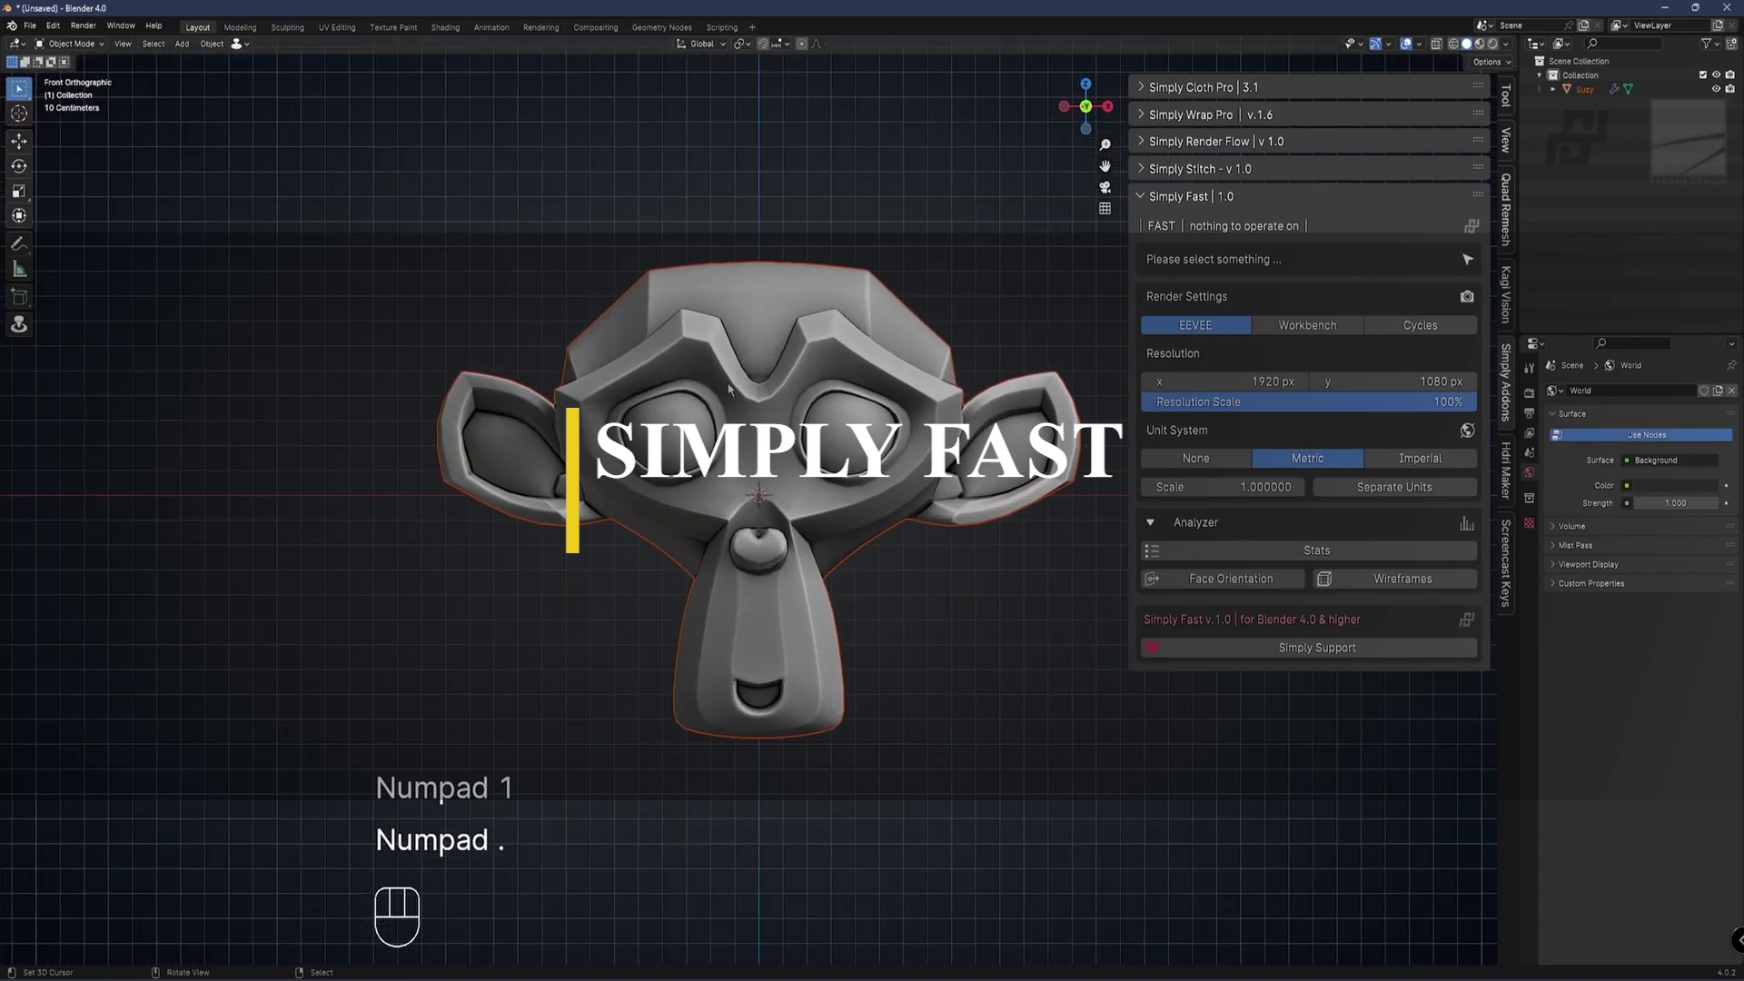
middle_click_drag(710, 382, 808, 388)
key("KP_1")
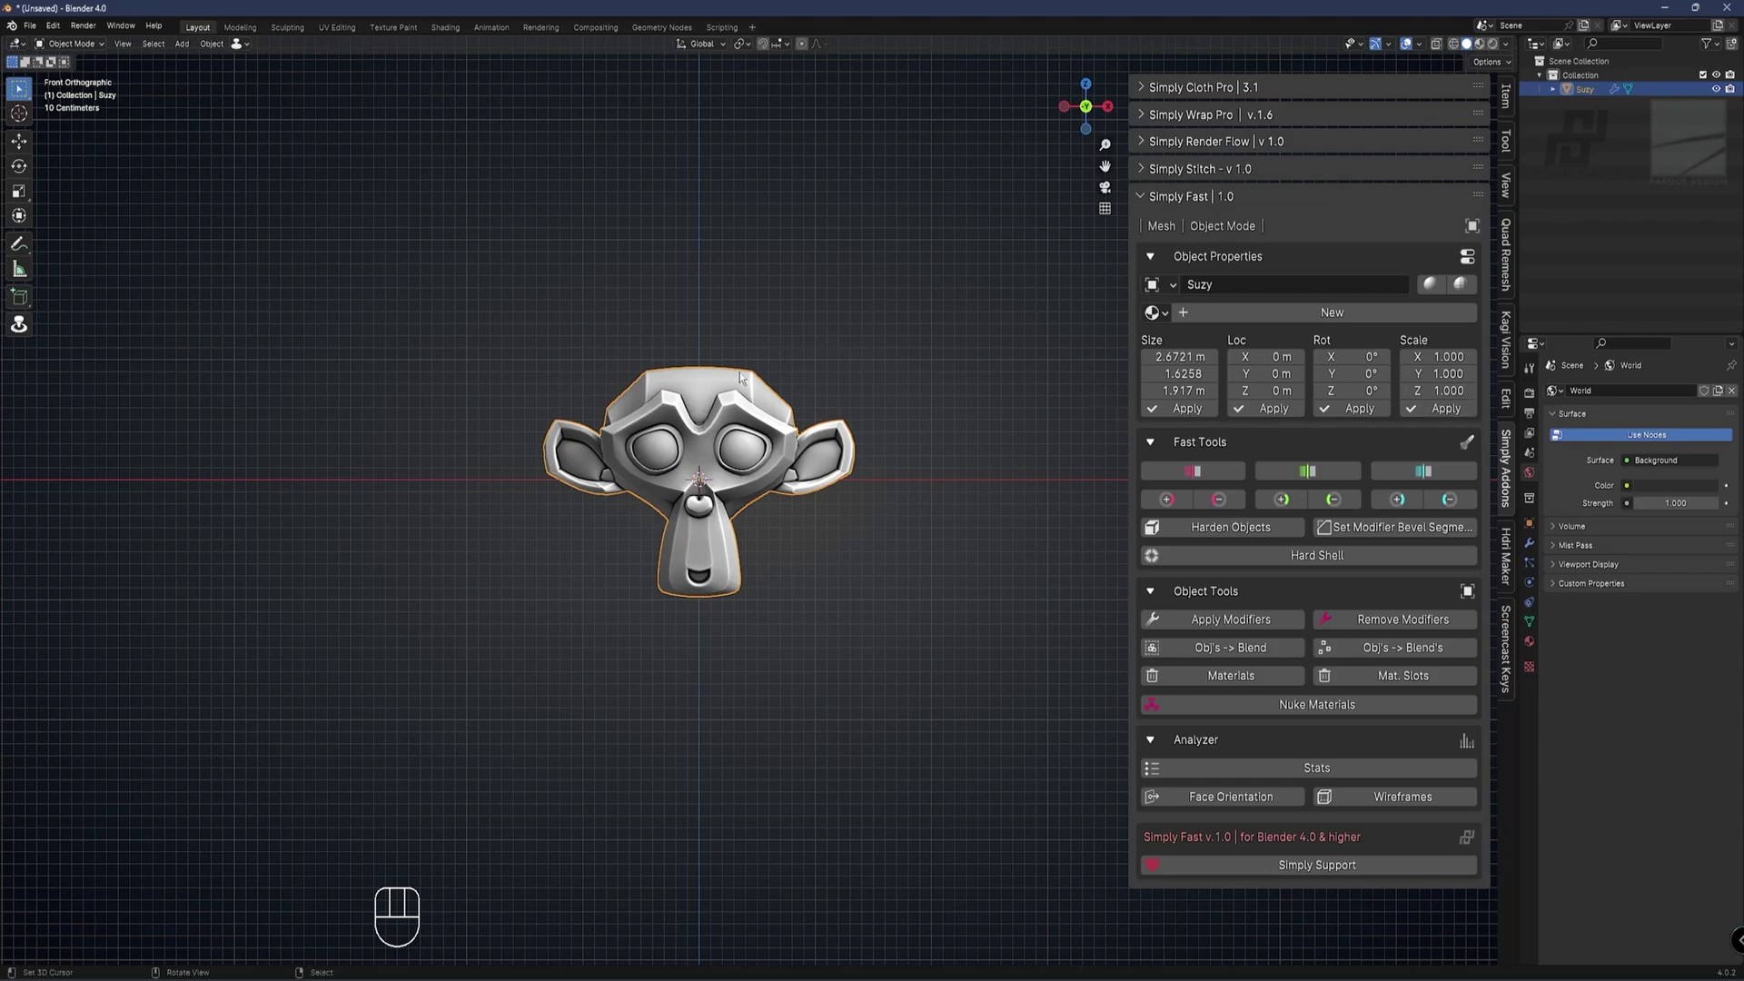
- Toggle Edit Mode, check the Object and Material properties, and bring up quick rename and Simply Fast popups
key("Tab")
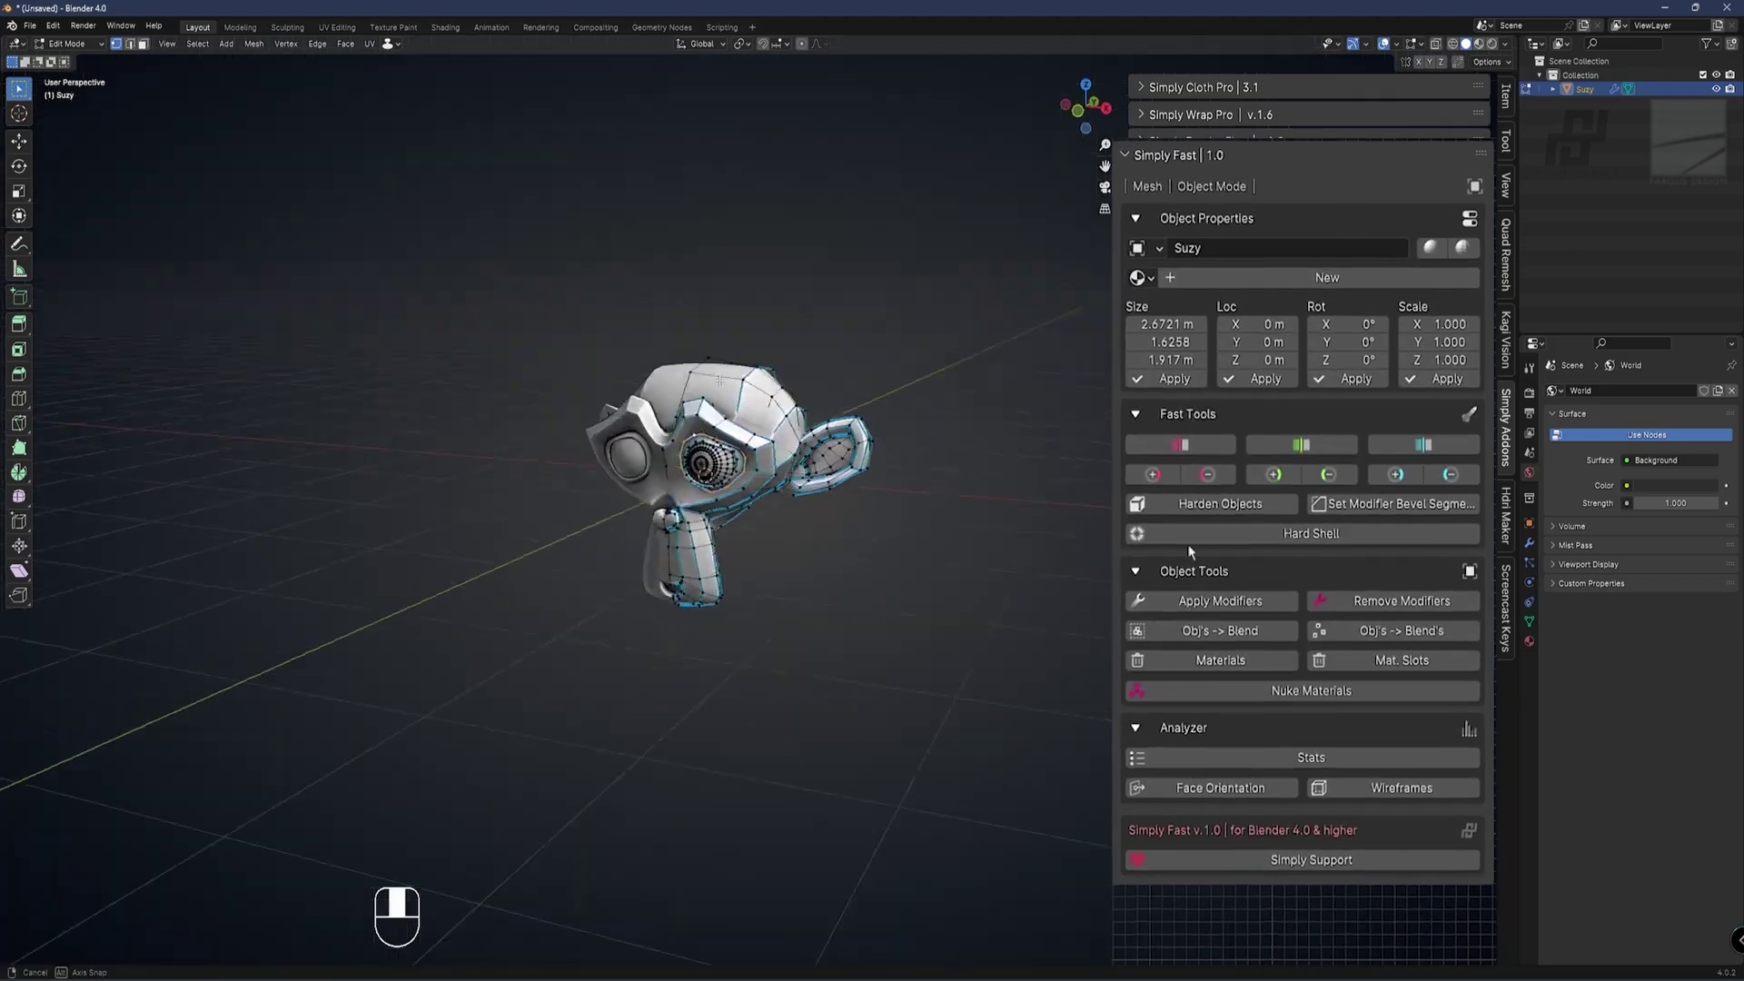
key("Tab")
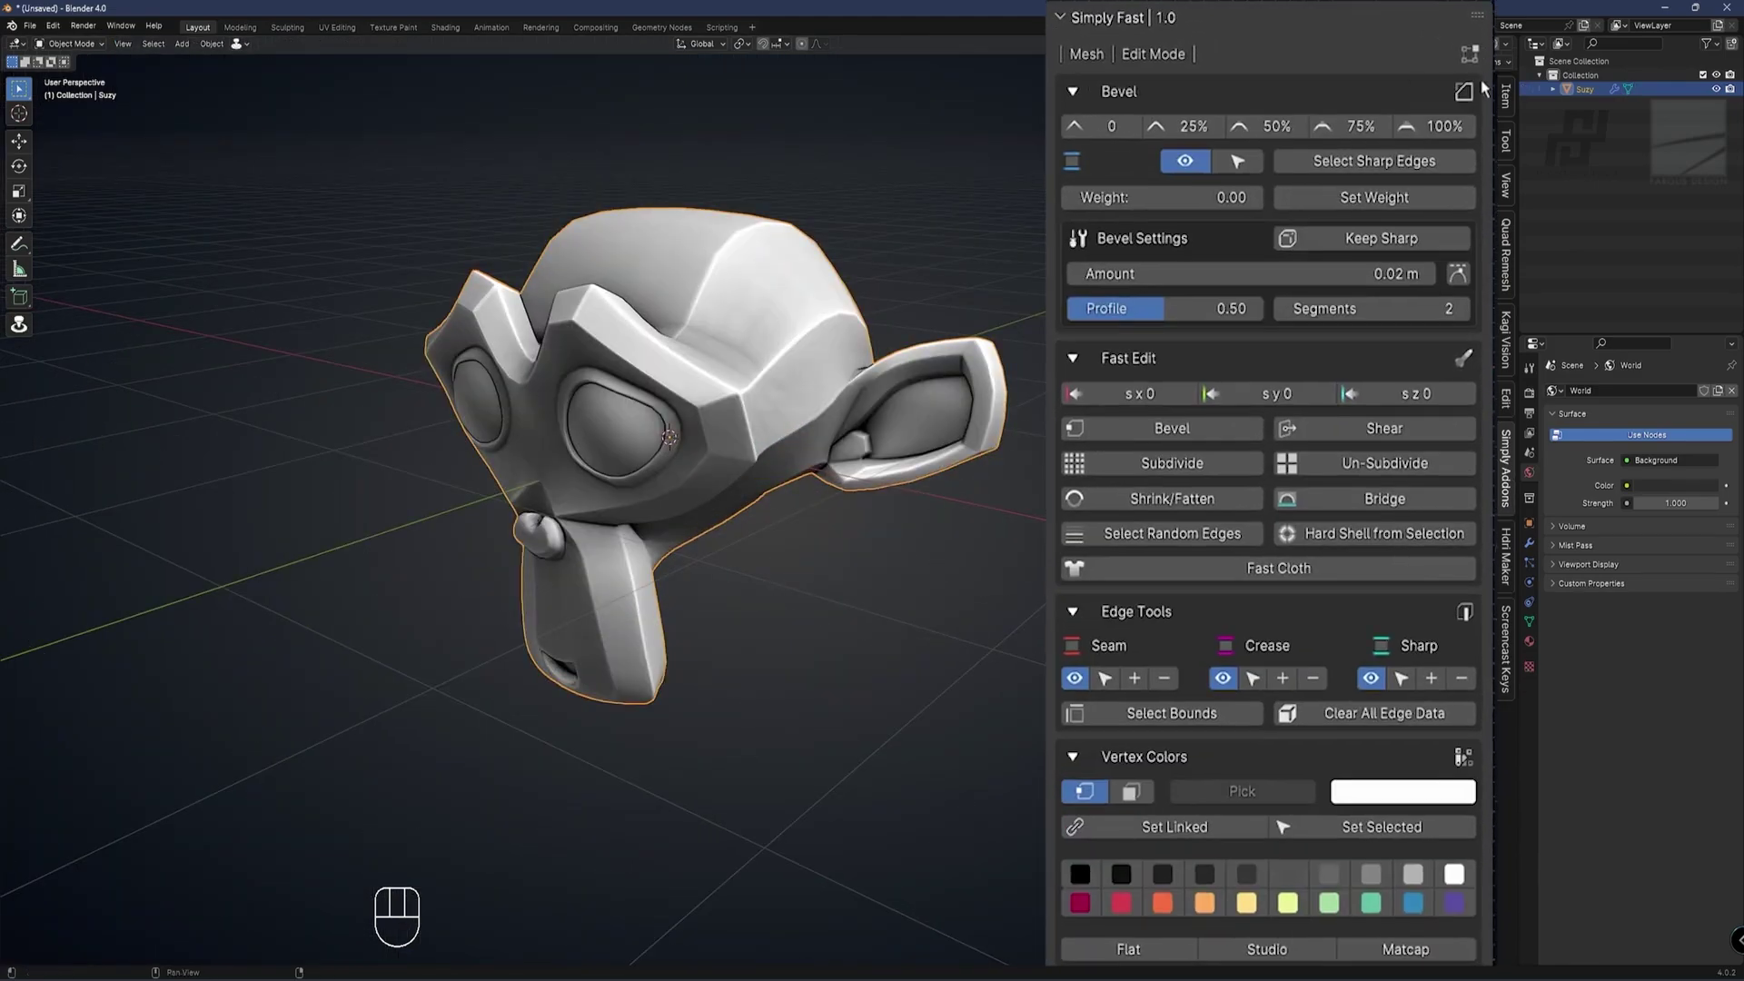
left_click(1530, 525)
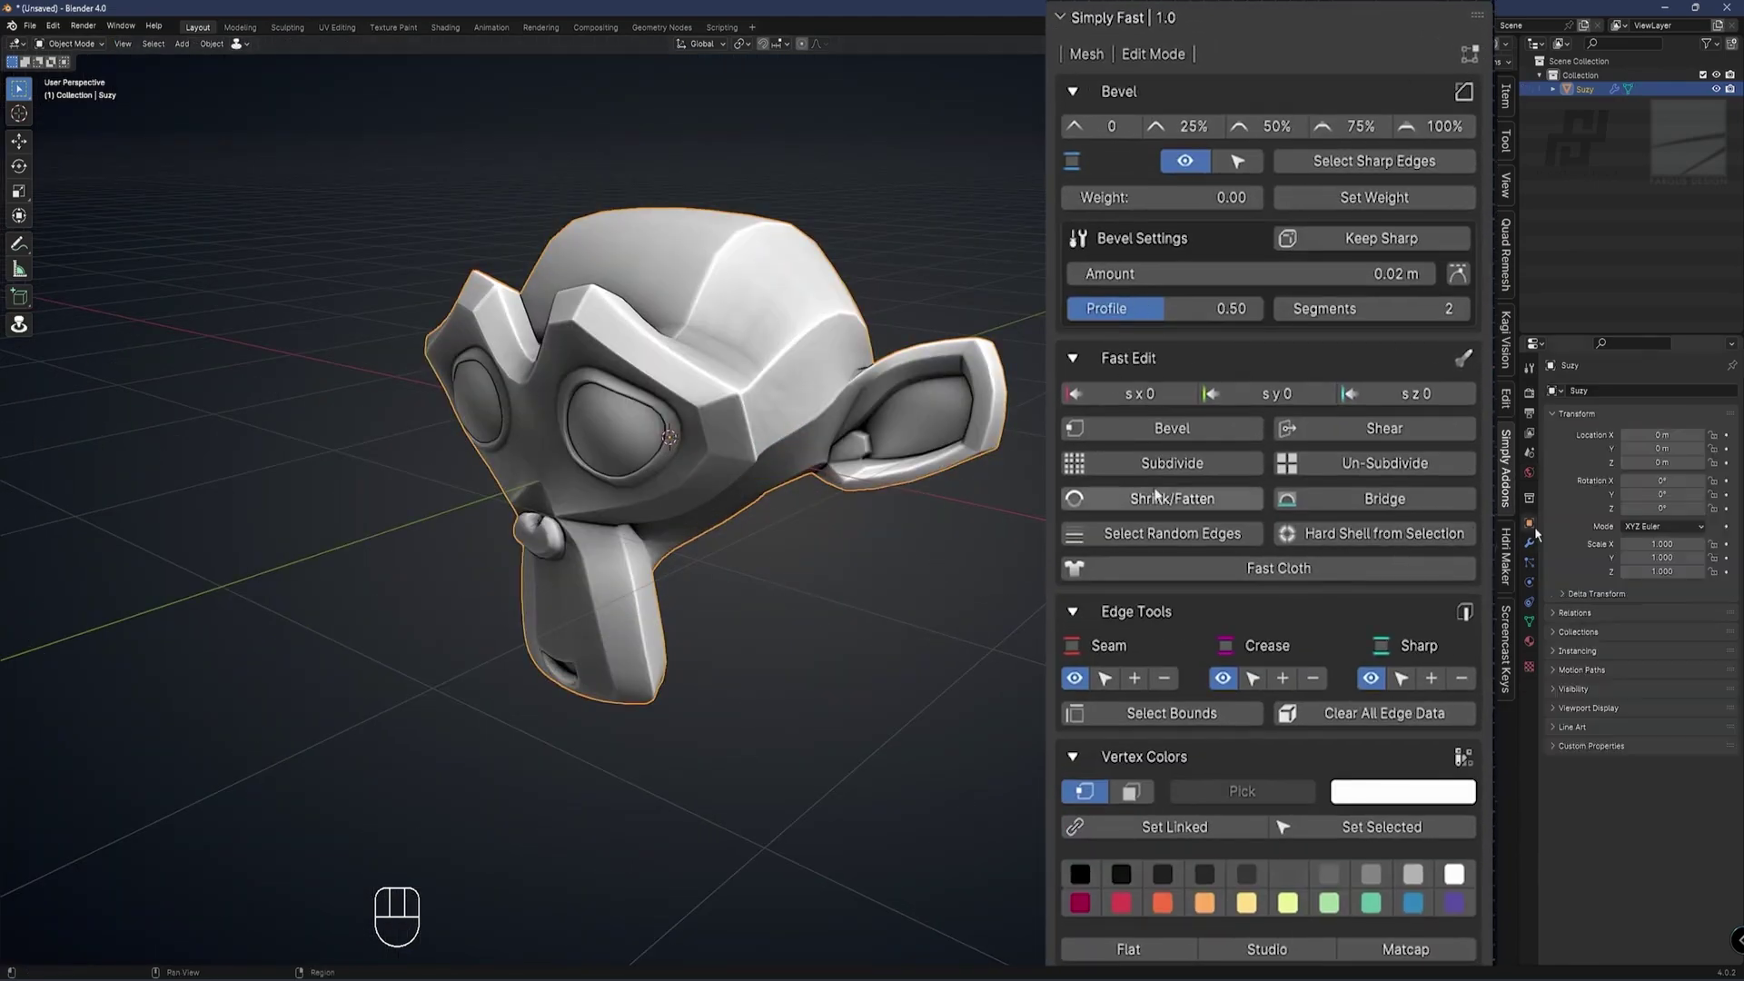
left_click(1531, 642)
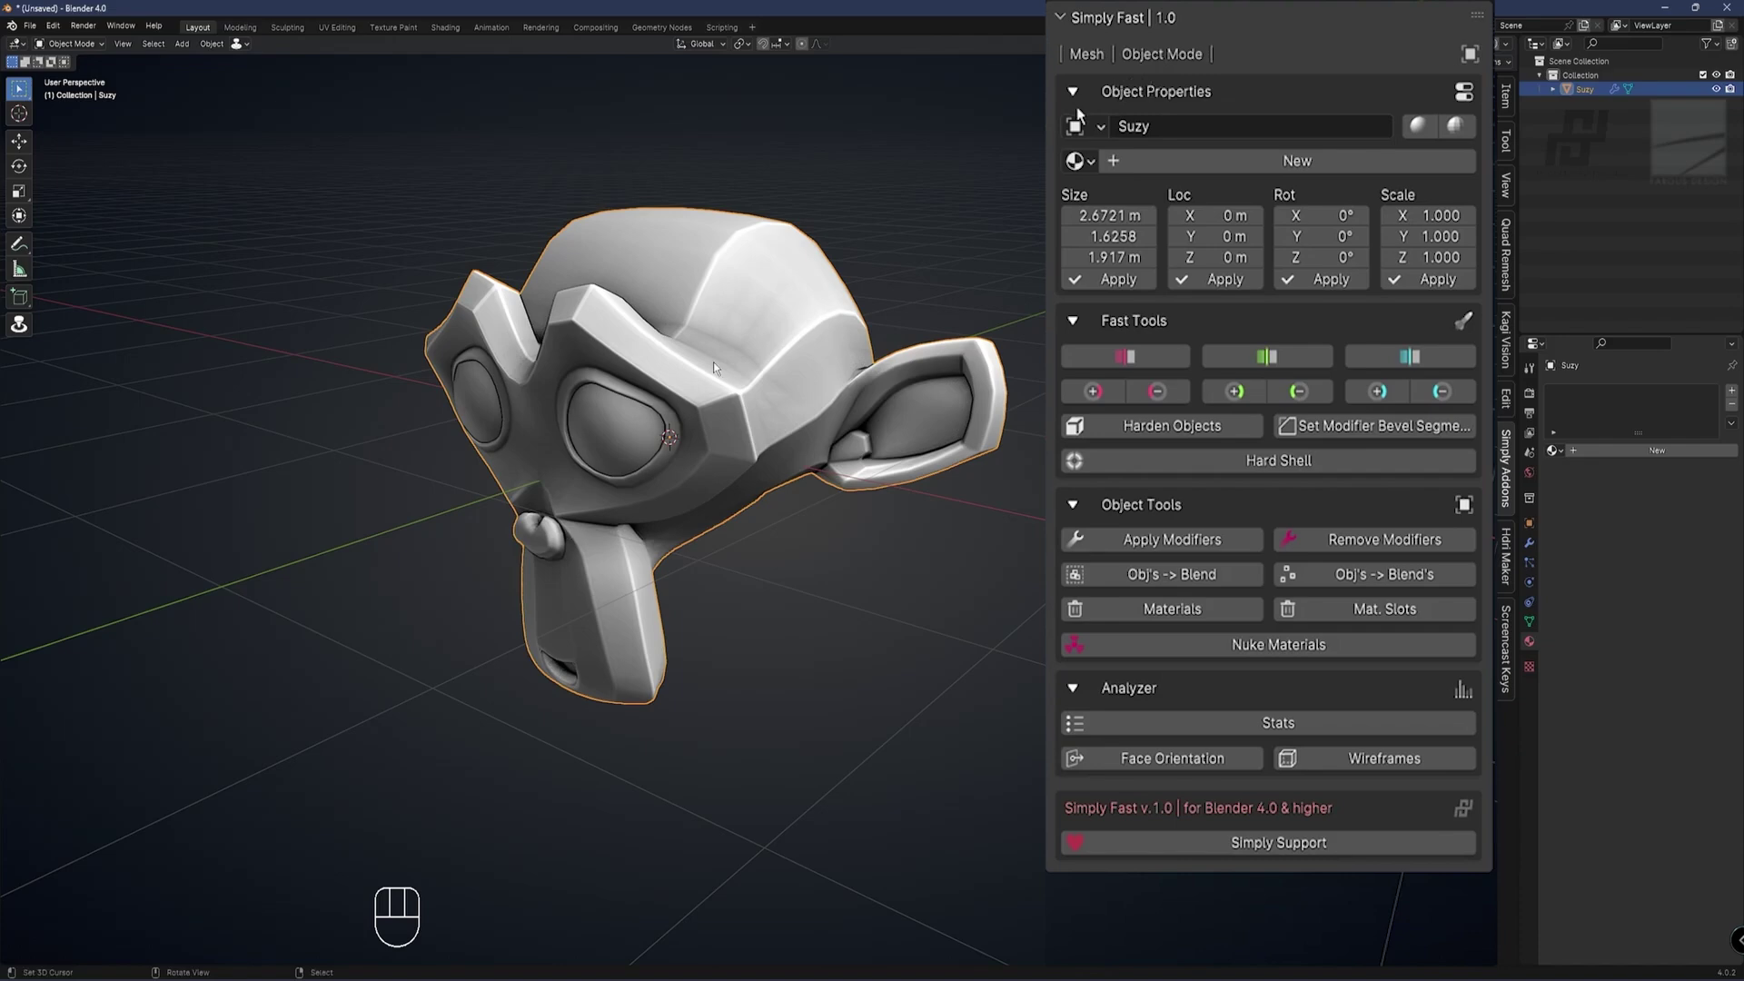
key("F2")
key("F1")
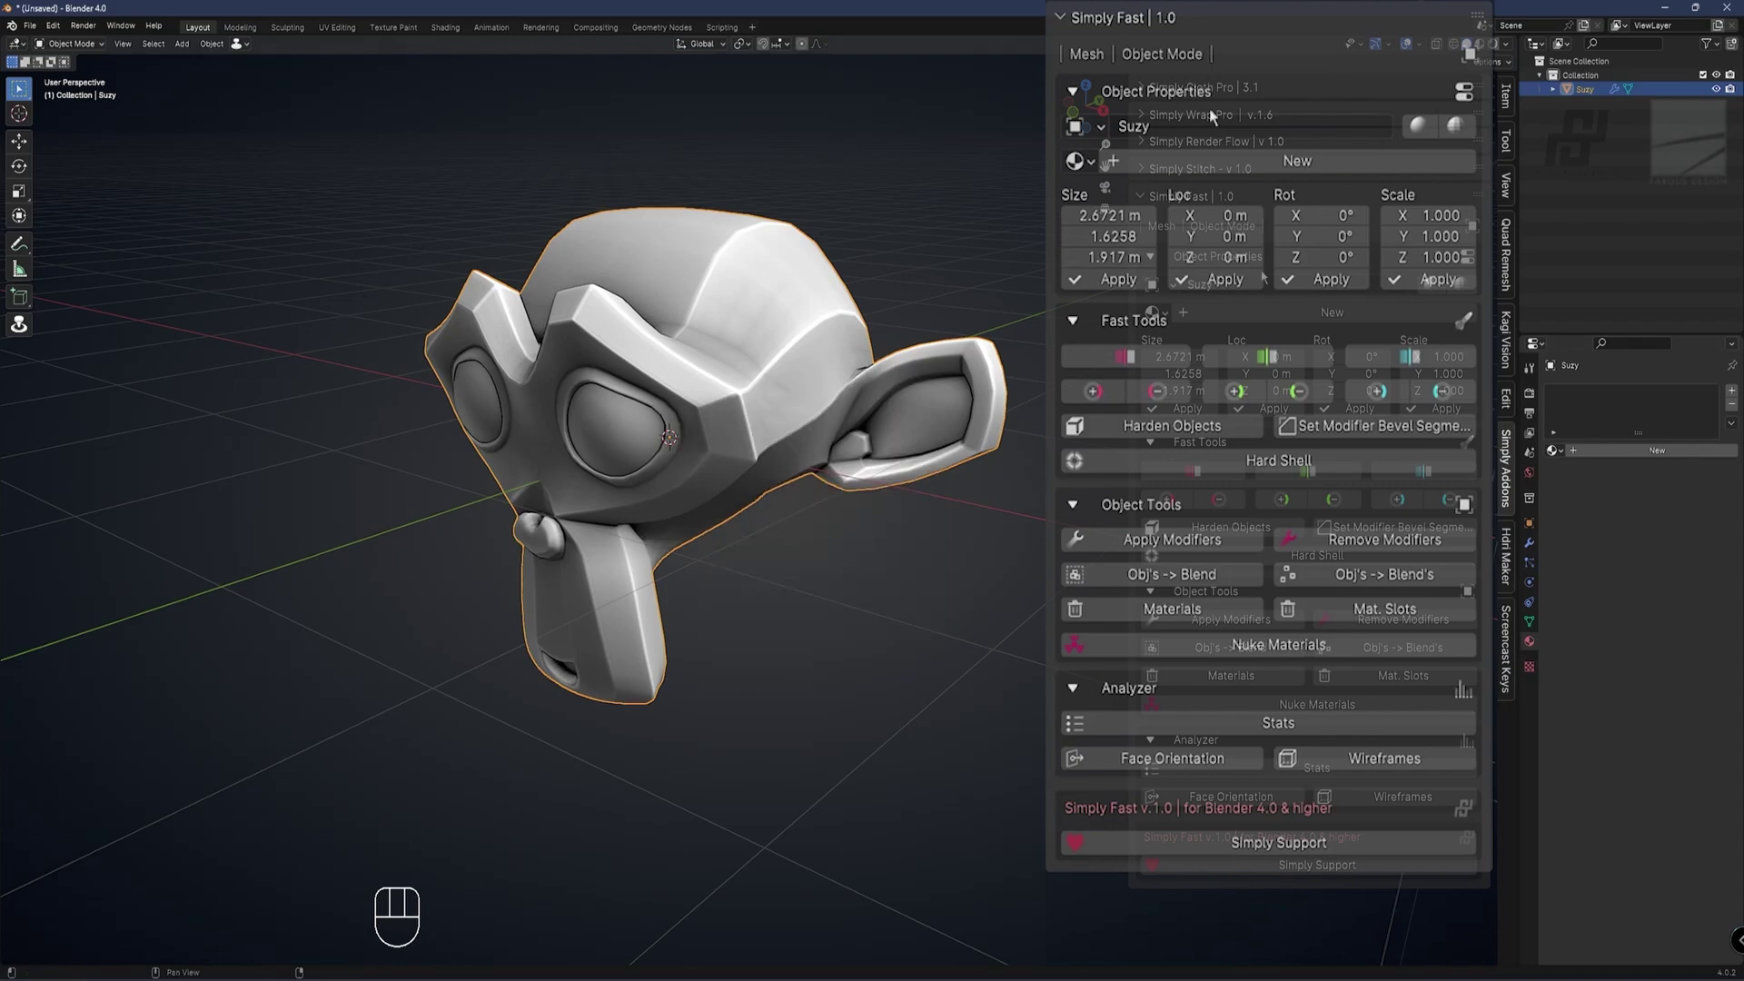
key("F1")
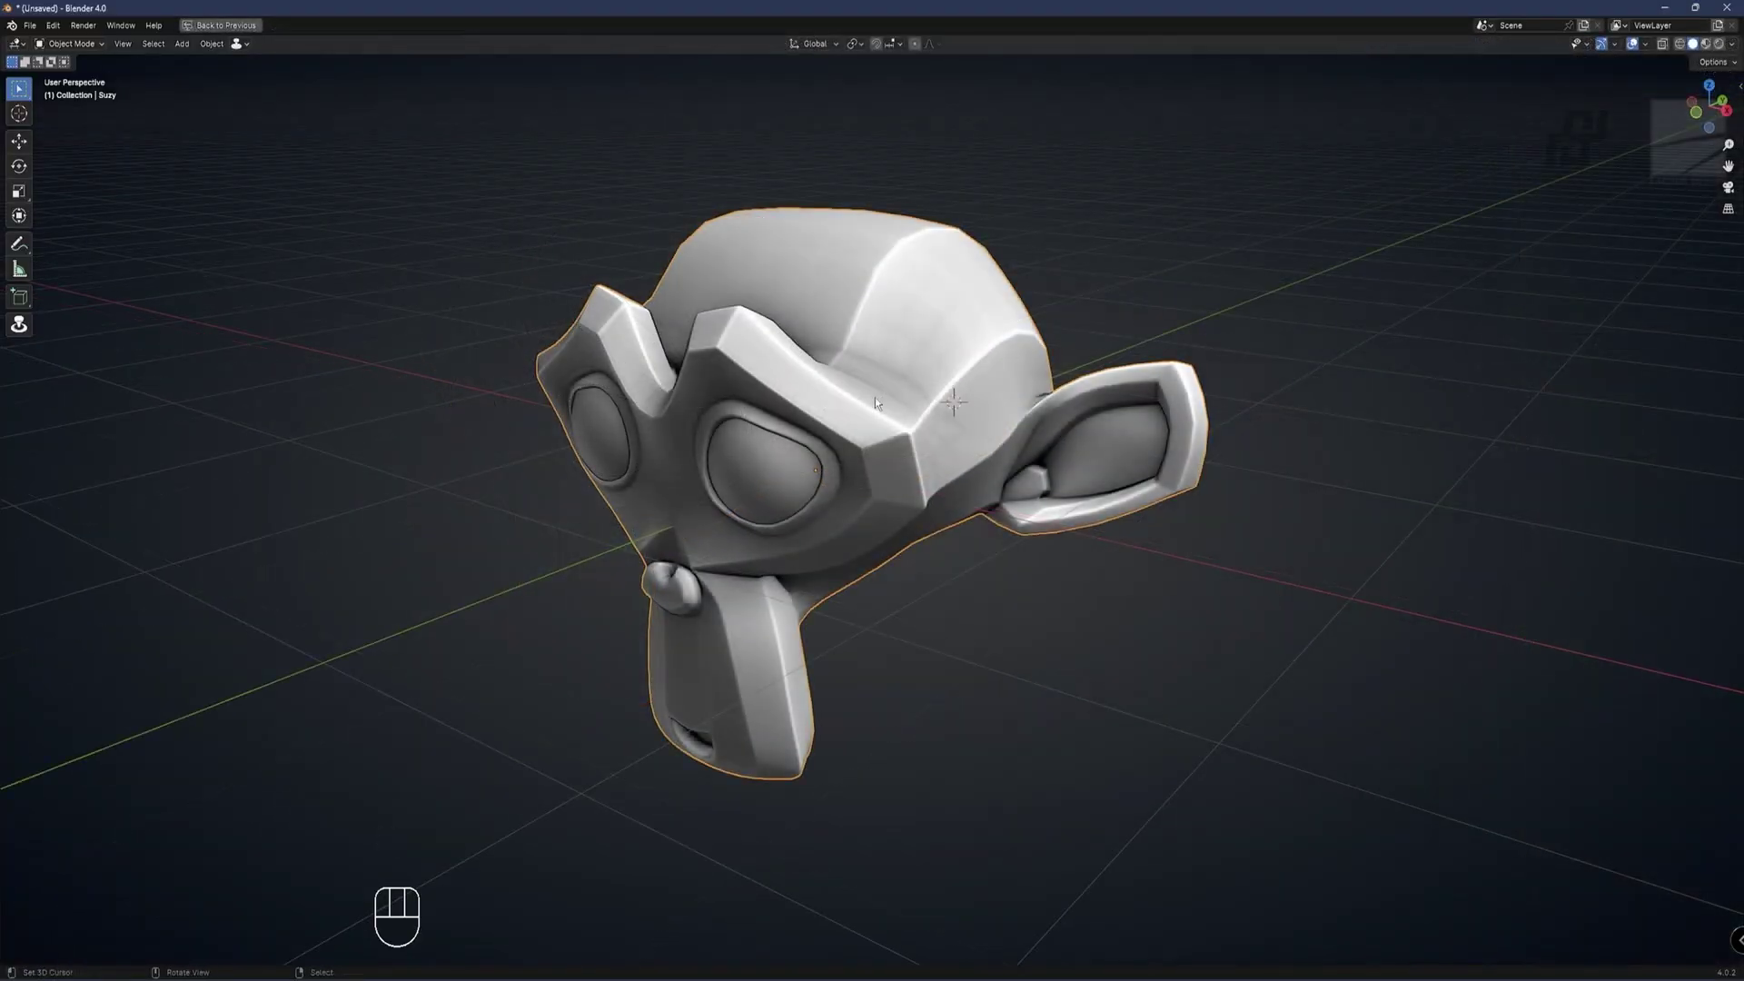
- Select the whole monkey mesh in Edit Mode and show the Simply Fast edit mode tools and sidebar
key("F1")
key("Tab")
key("a")
middle_click_drag(1090, 445, 981, 441)
key("F1")
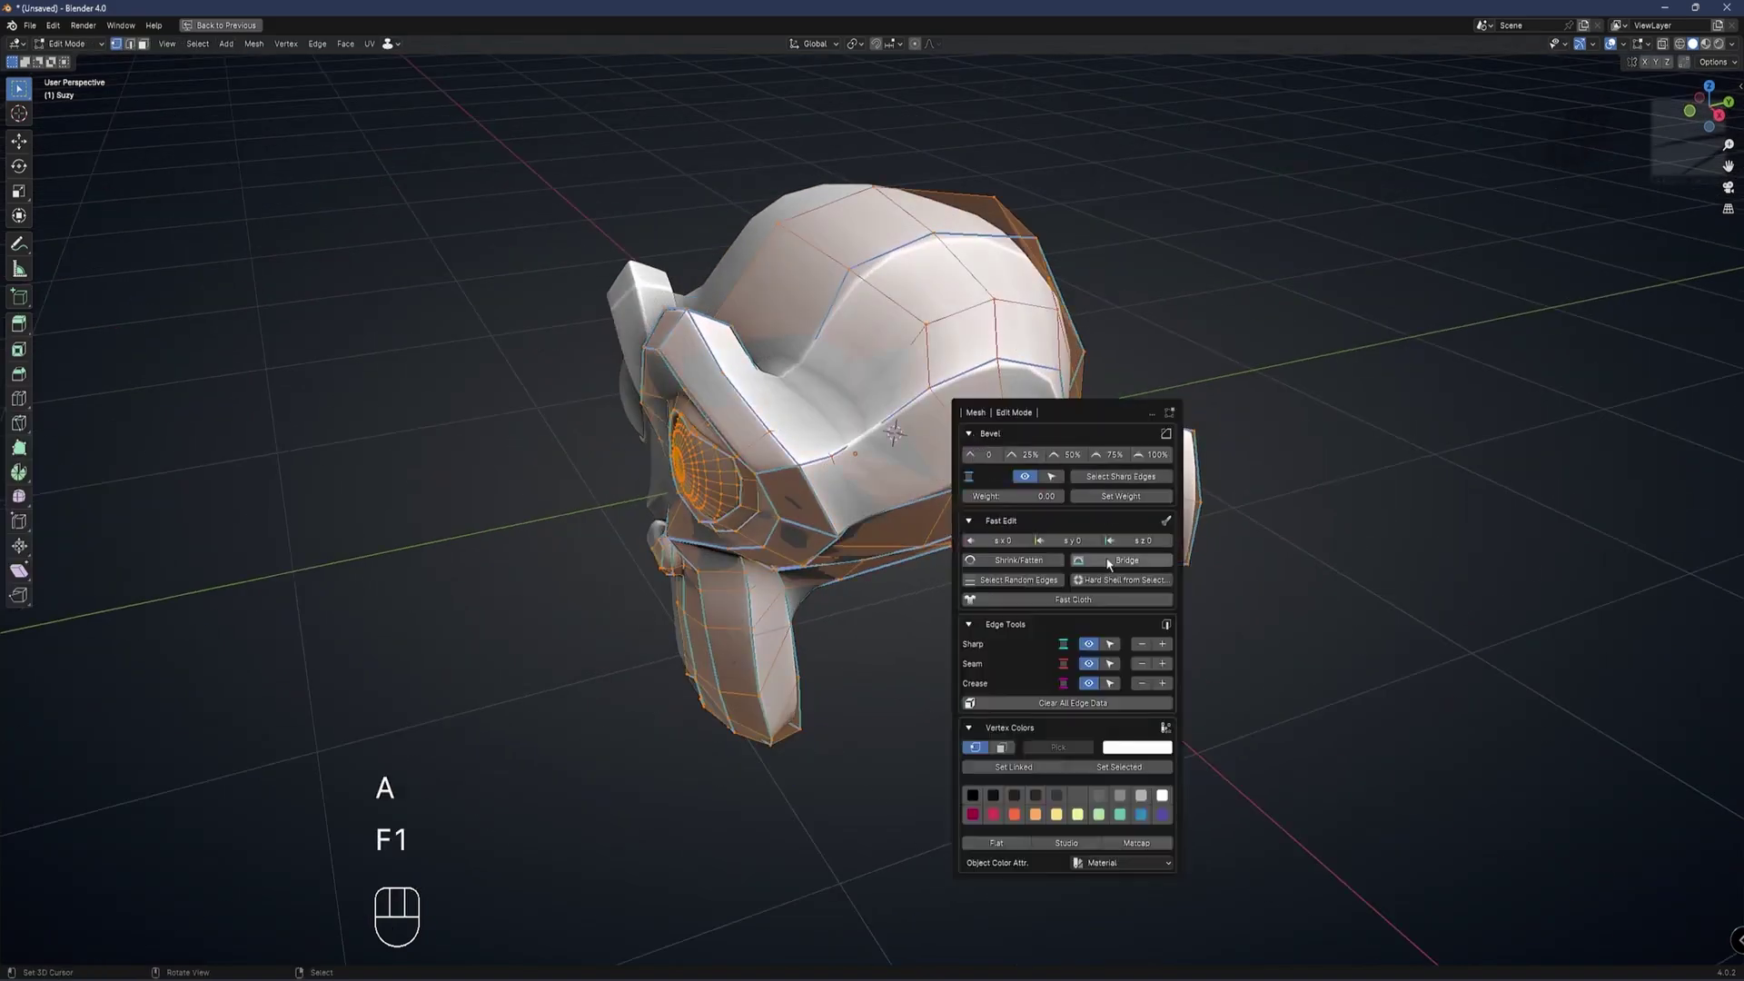
key("F1")
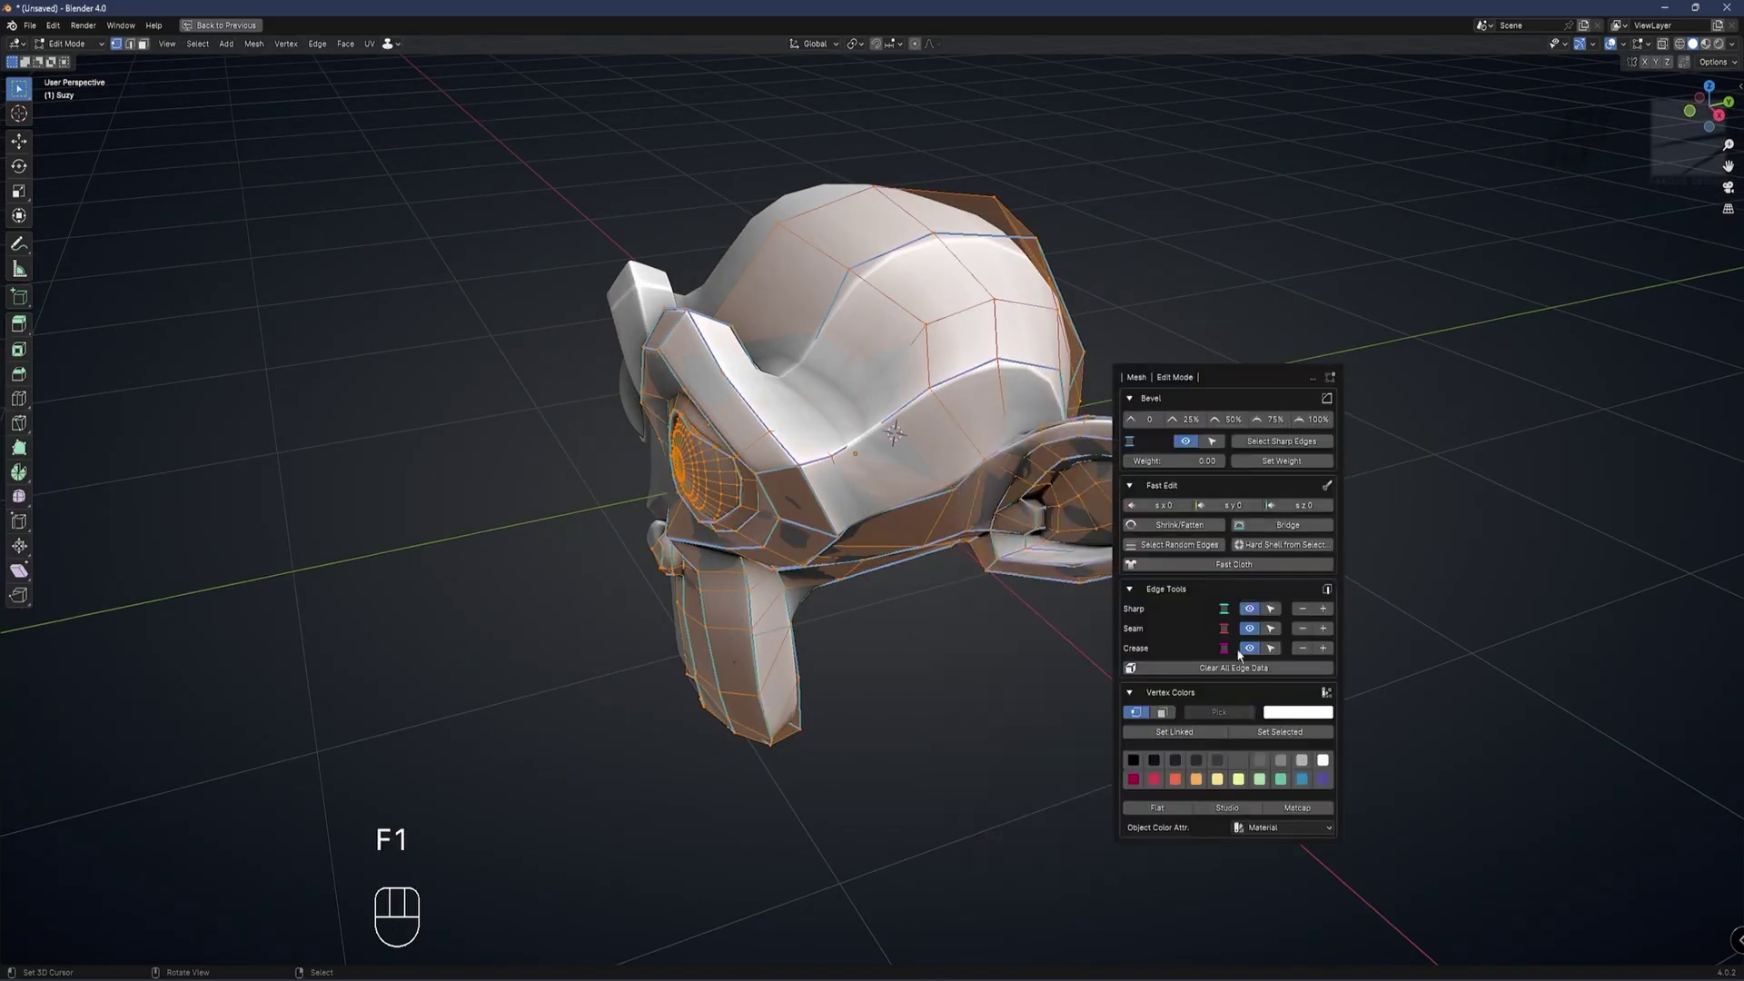
middle_click_drag(748, 408, 862, 390)
key("n")
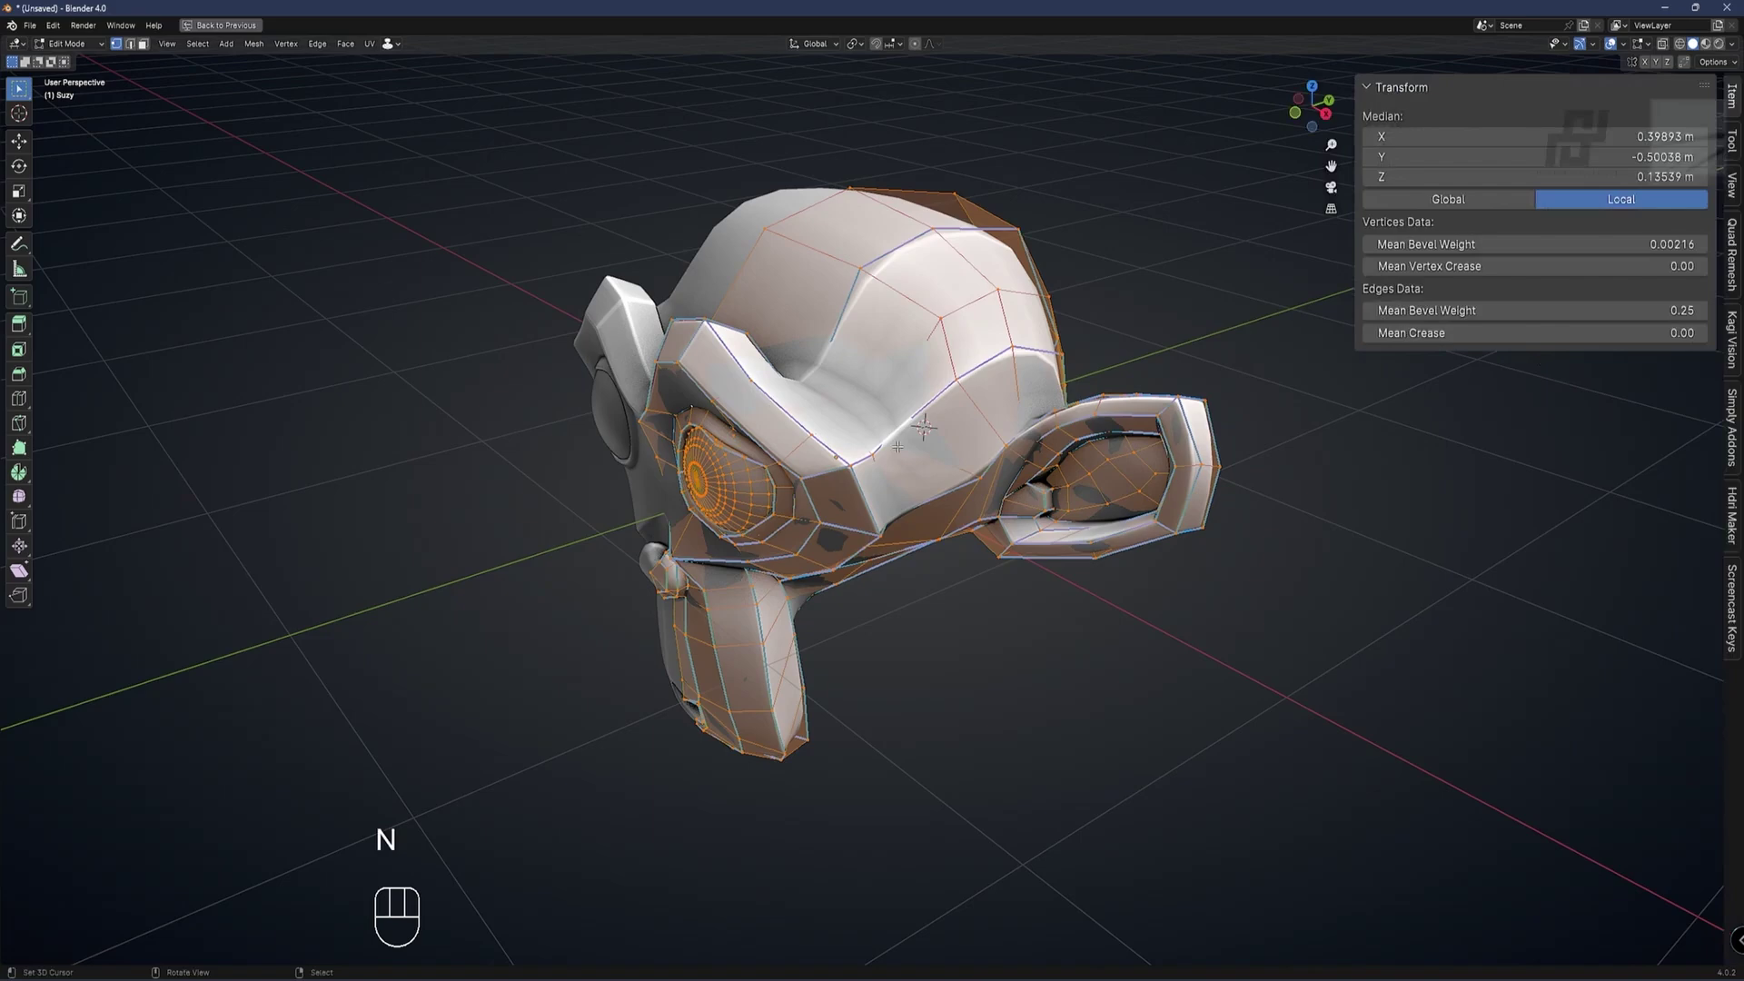
- Back in Object Mode, expand the Simply Fast sidebar panel, delete Suzy and reset the 3D cursor
key("Tab")
left_click(1732, 468)
left_click(1406, 198)
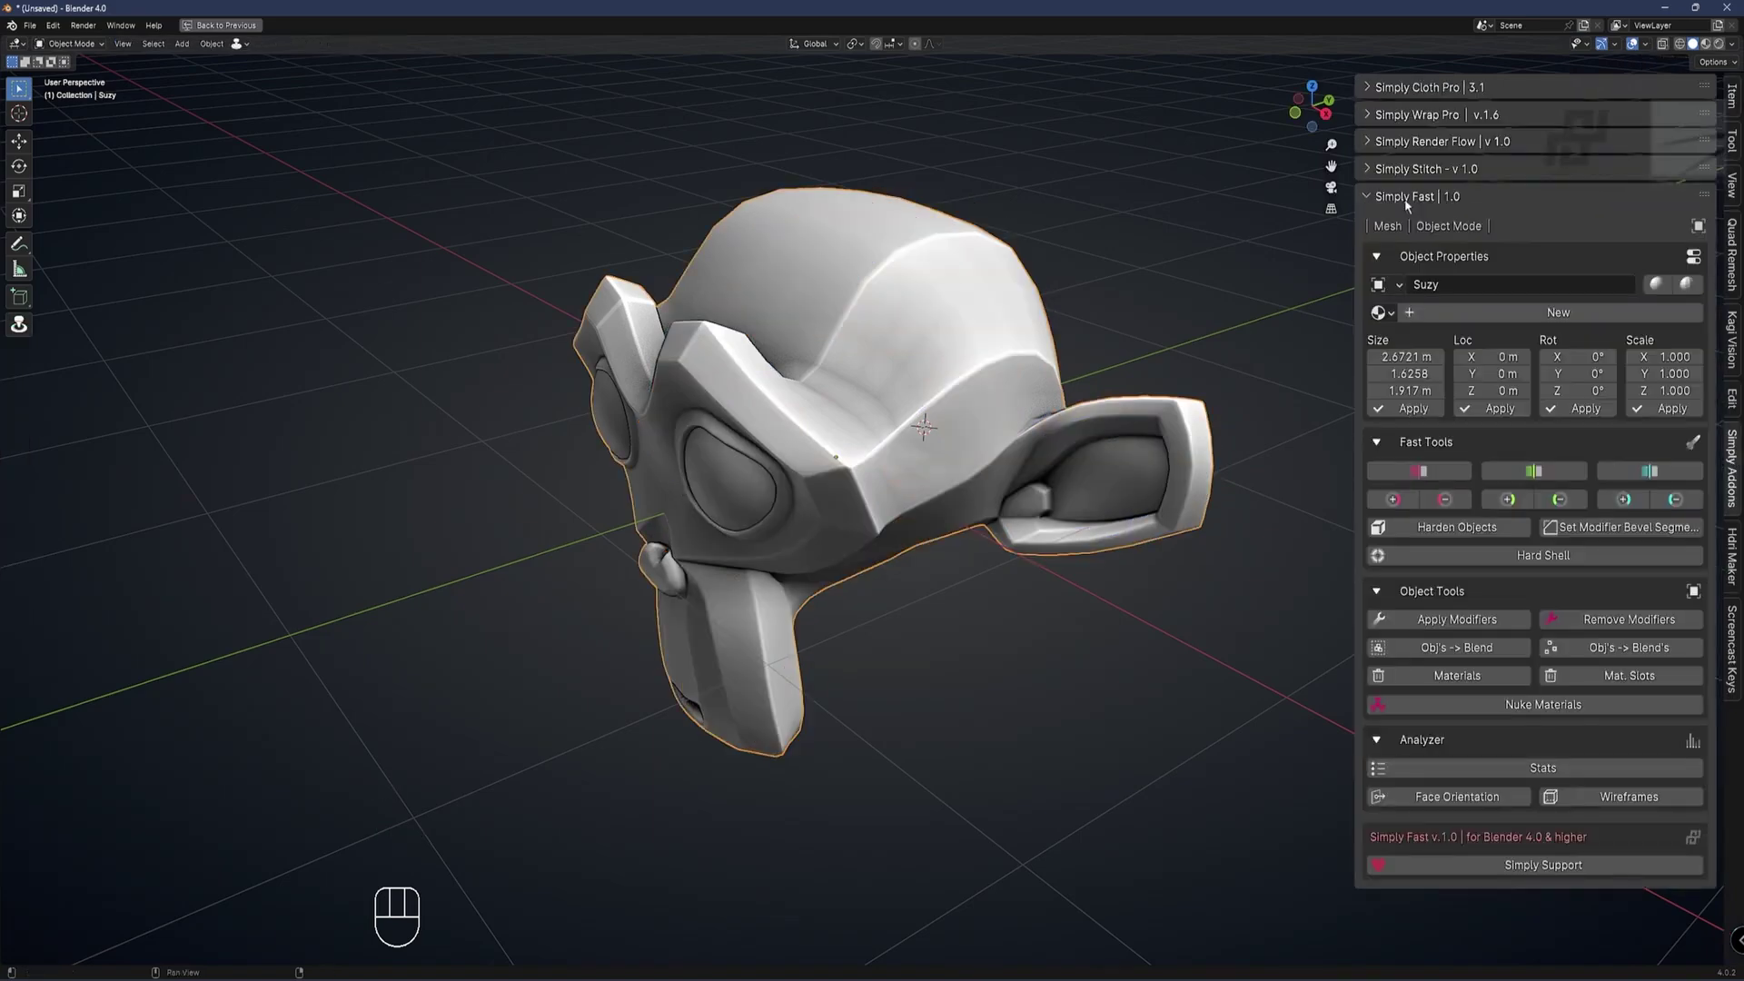
key("x")
left_click(944, 510)
key("shift+c")
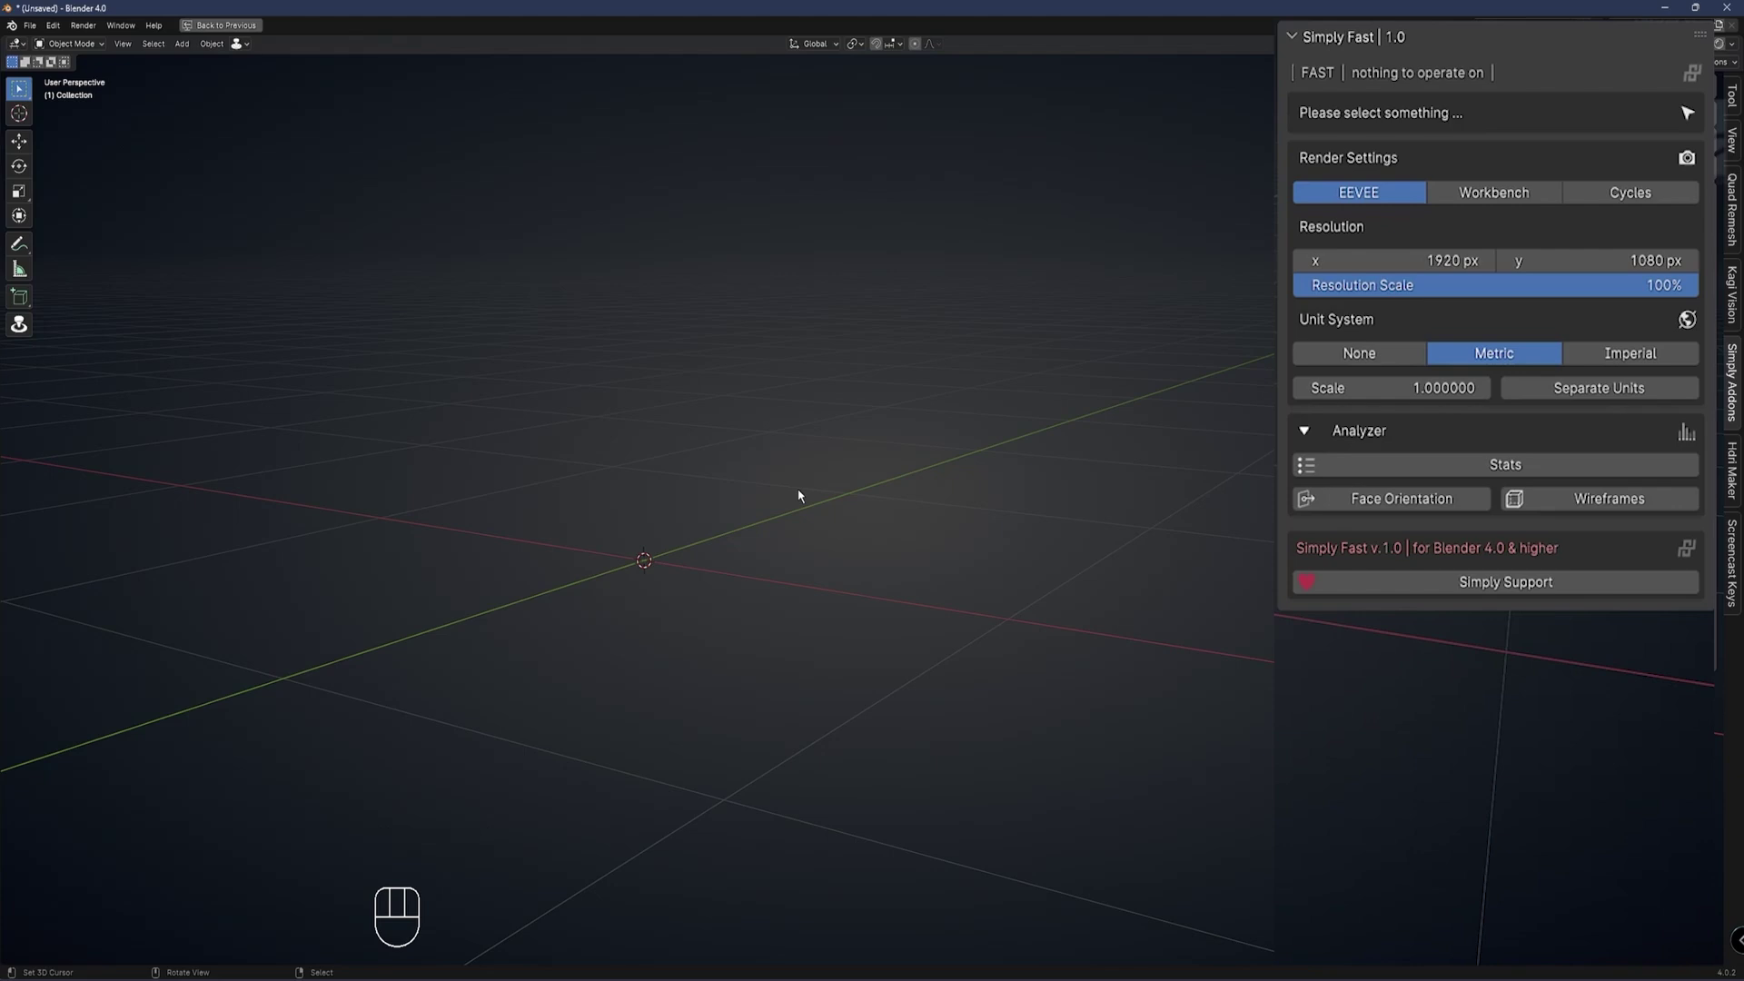
- Add a cube, scale it down to 0.269, and raise it about 0.25 m along Z
key("shift+a")
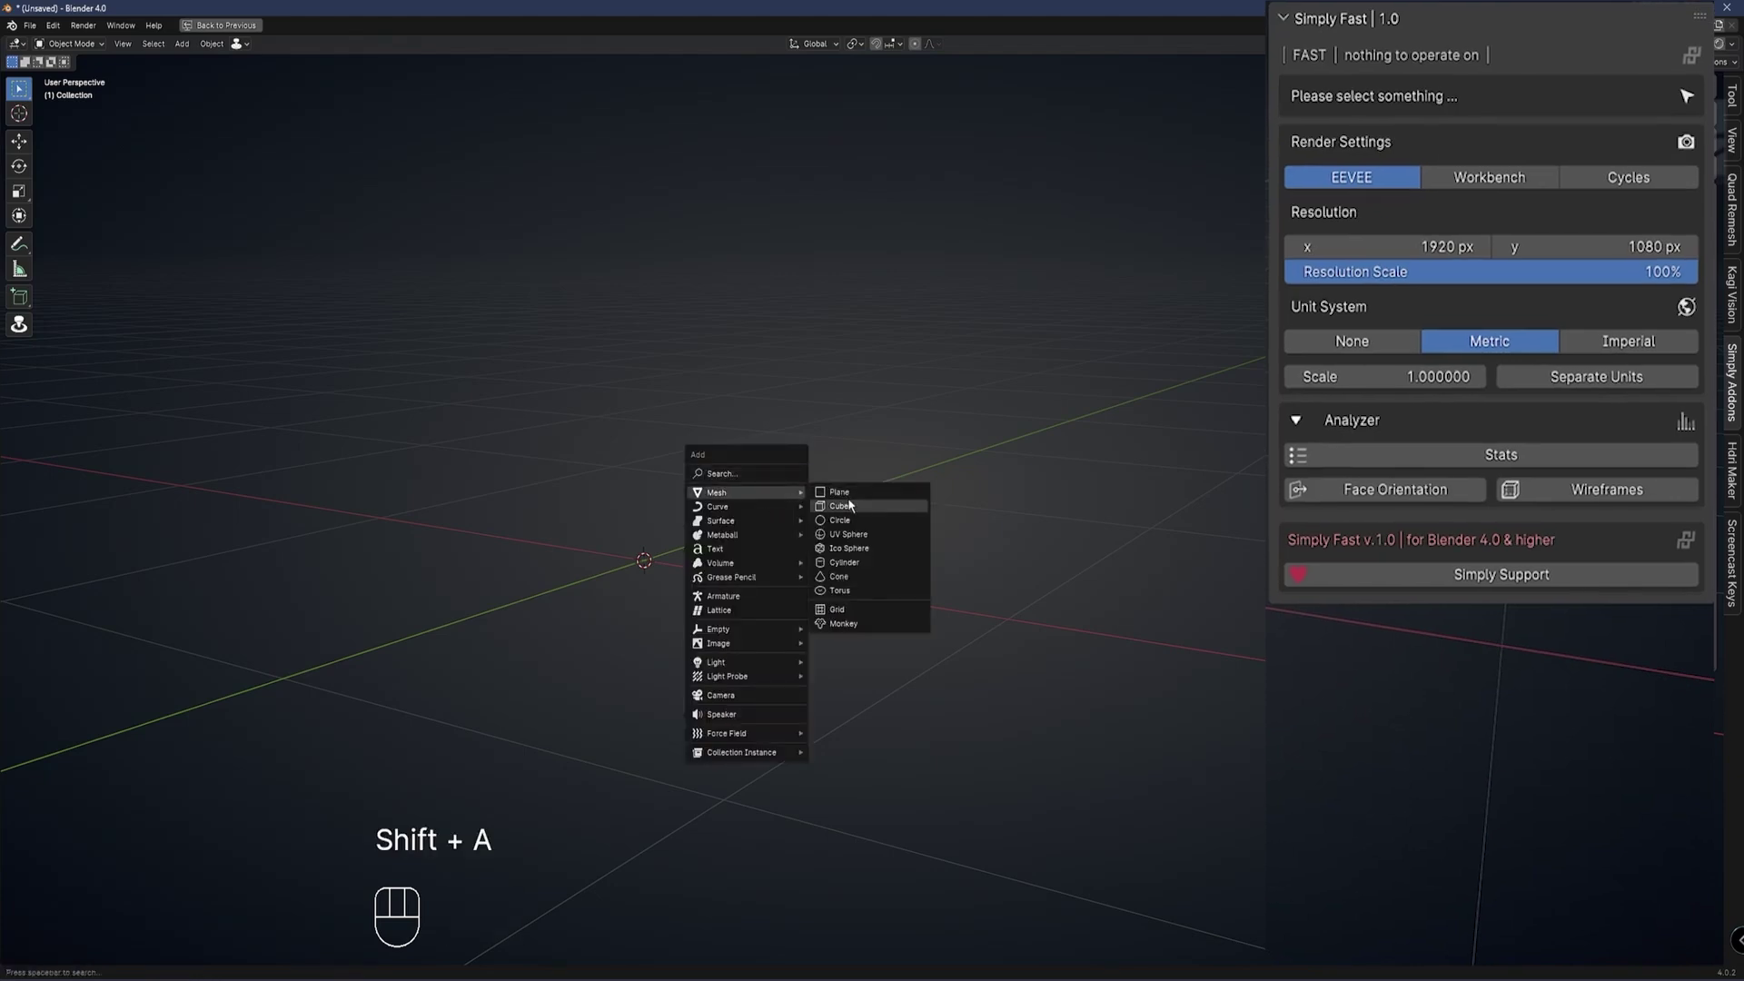
left_click(839, 506)
key("s")
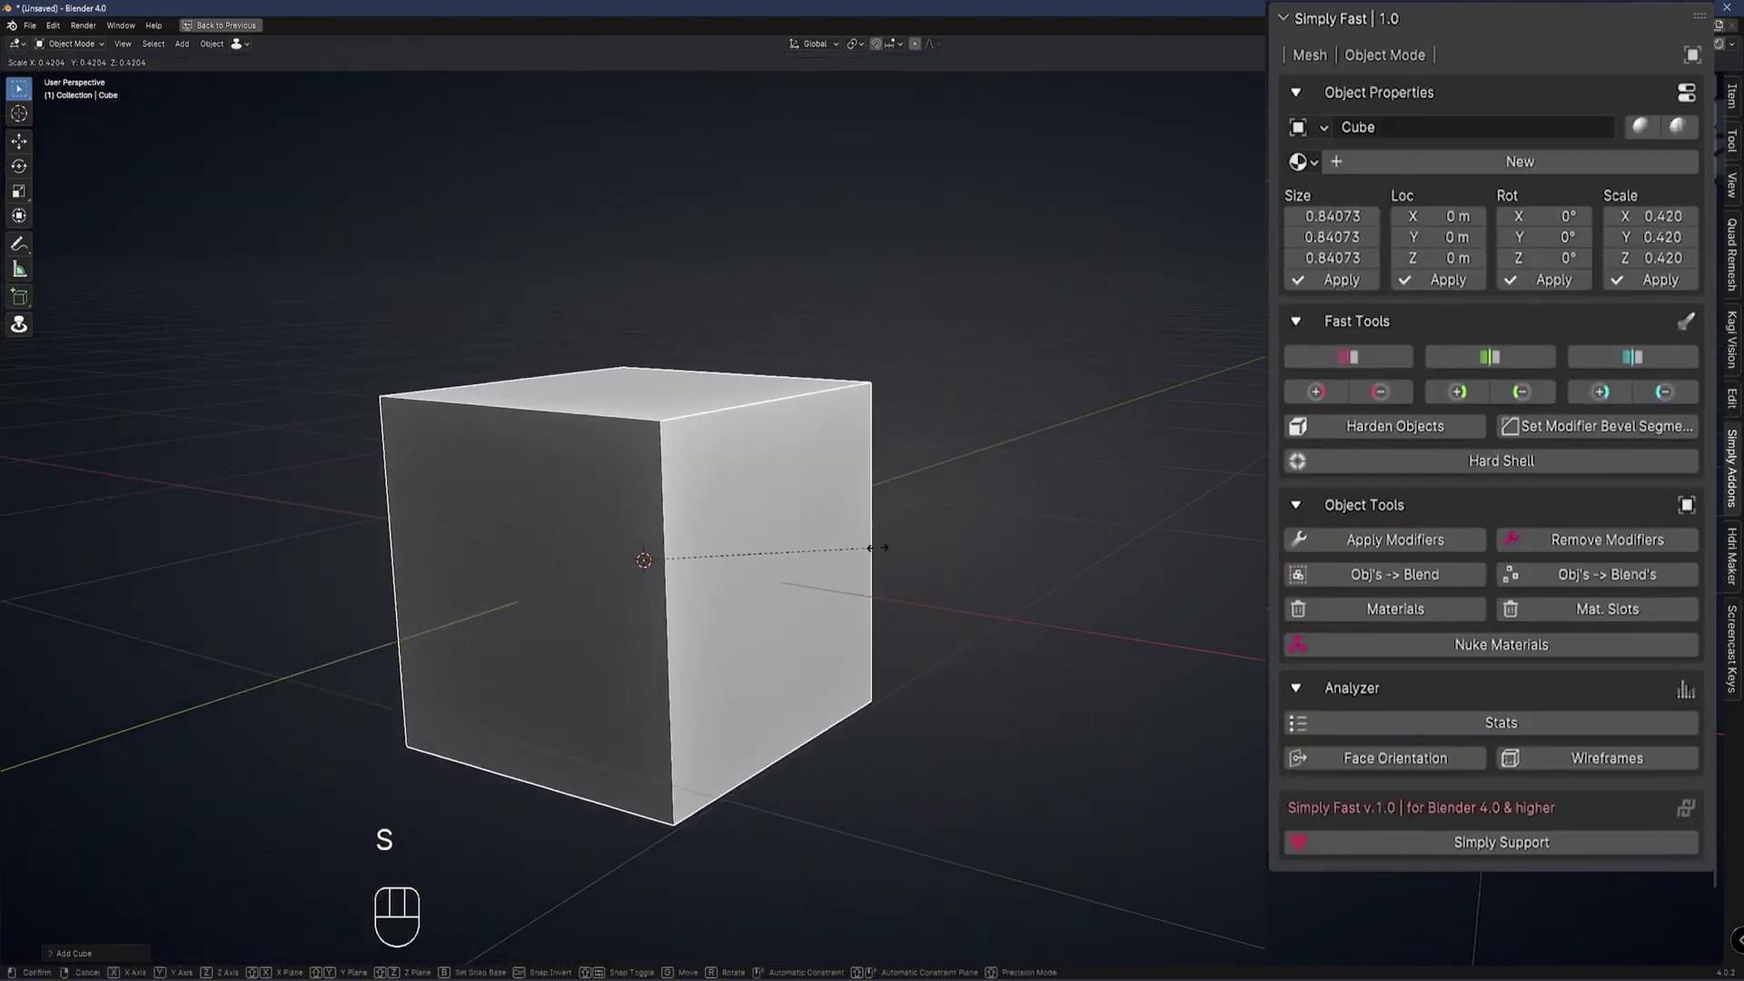
left_click(788, 566)
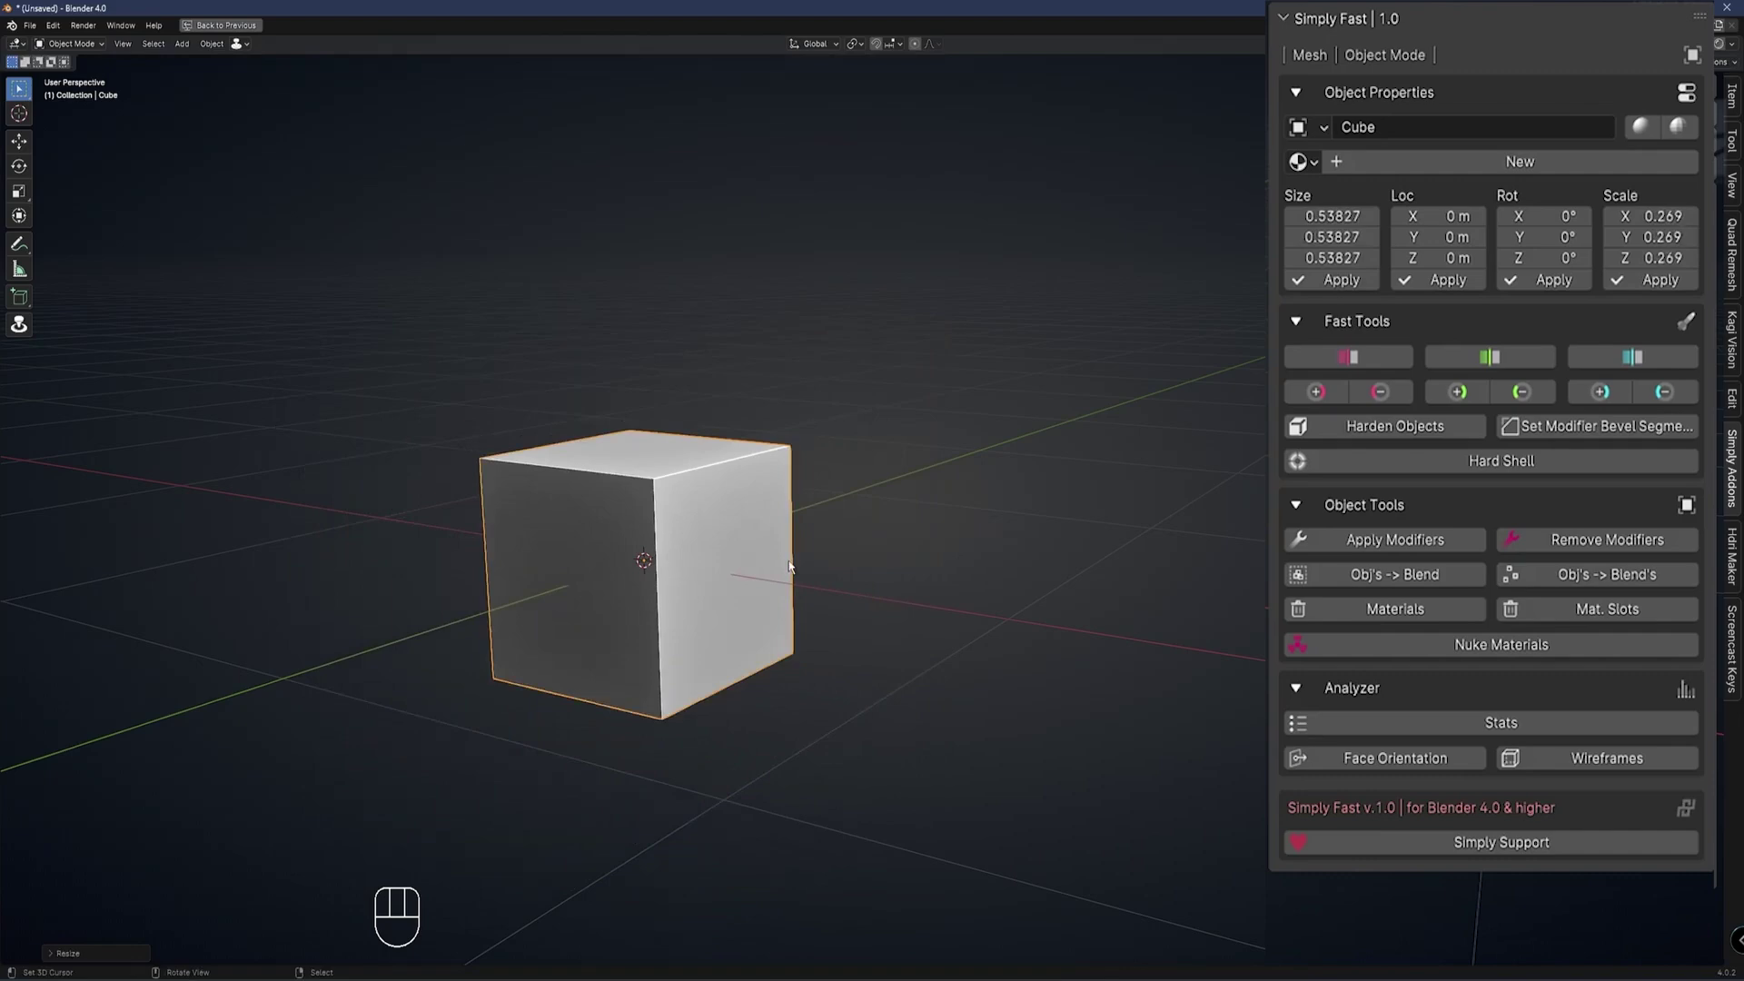
key("KP_1")
key("g")
key("z")
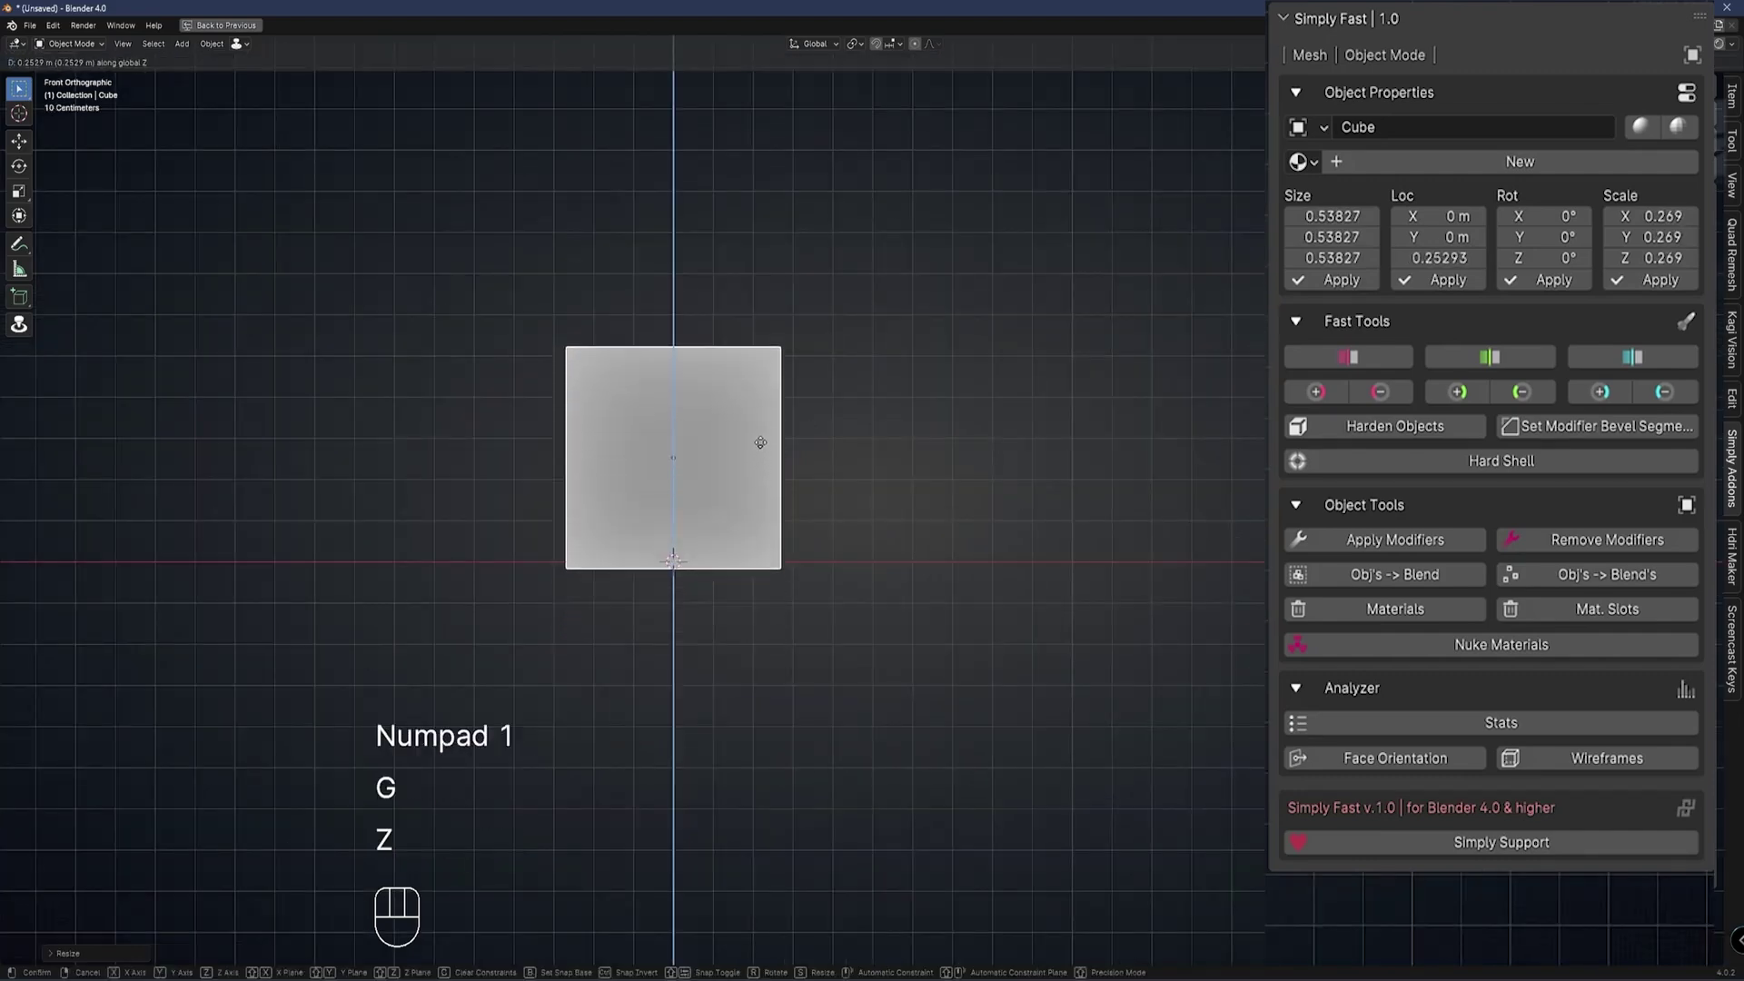
left_click(759, 436)
middle_click_drag(759, 436, 409, 429)
- Try moving a cube face along X in Edit Mode, cancel it, and return to Object Mode
key("Tab")
left_click(856, 409)
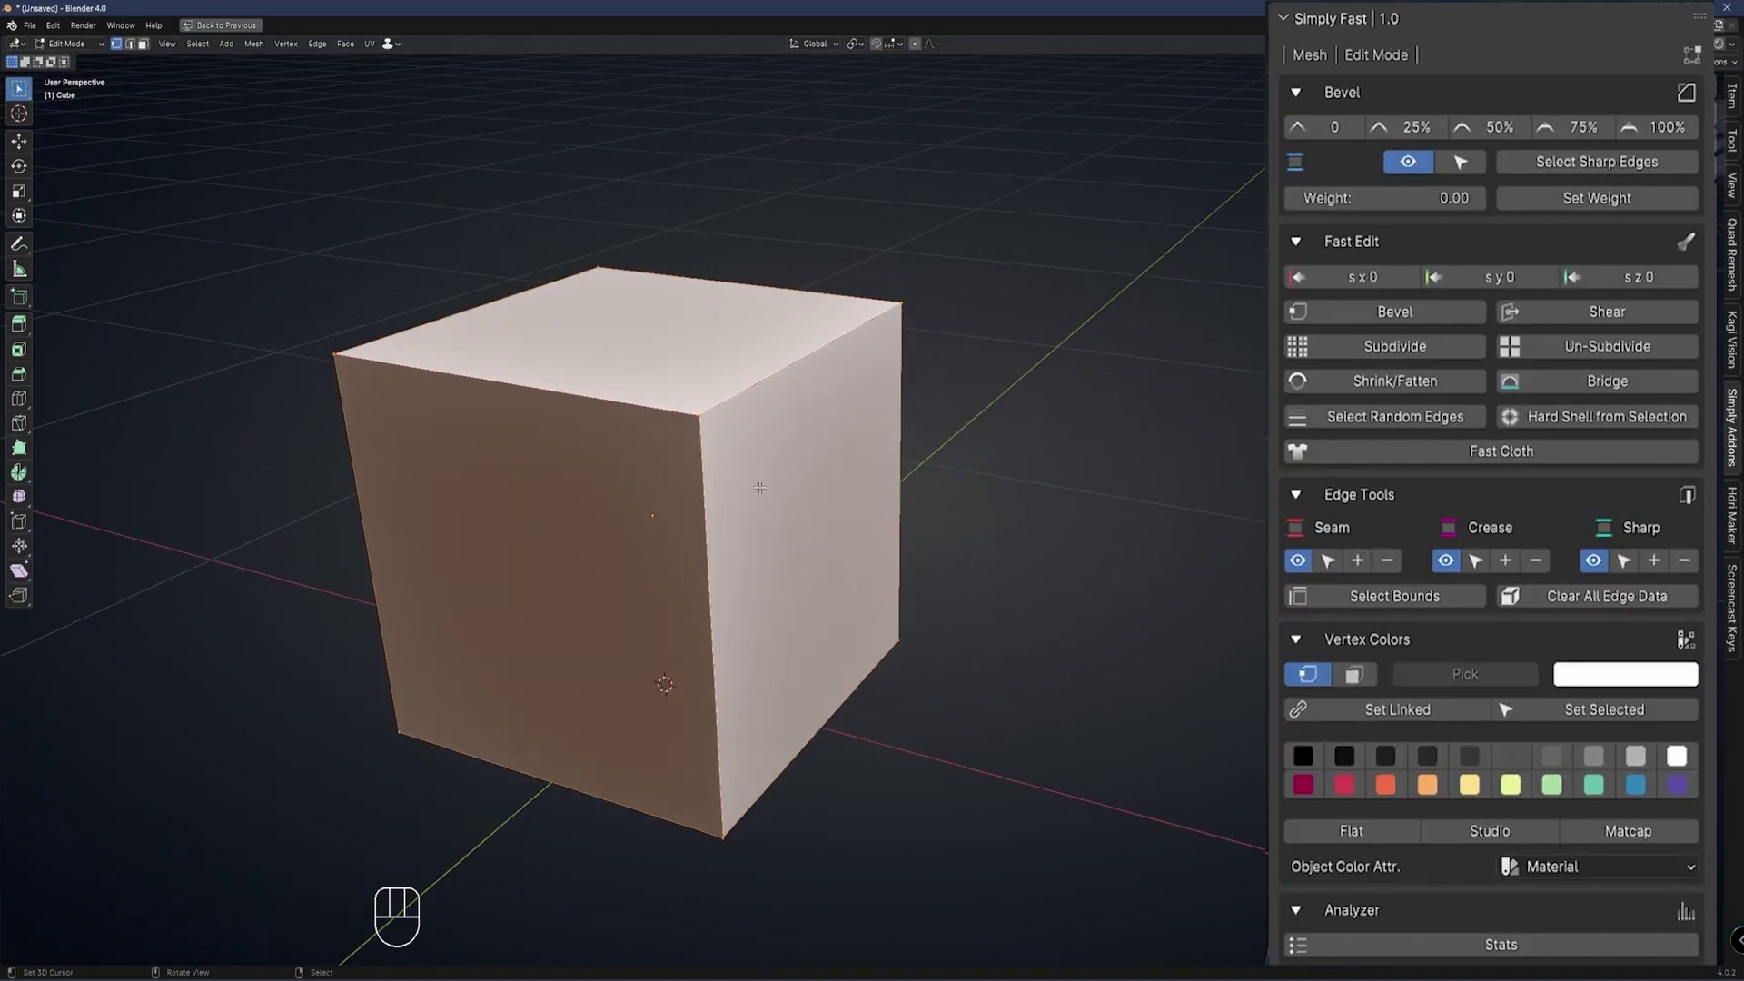
key("3")
key("g")
key("x")
right_click(806, 514)
key("g")
key("x")
right_click(704, 510)
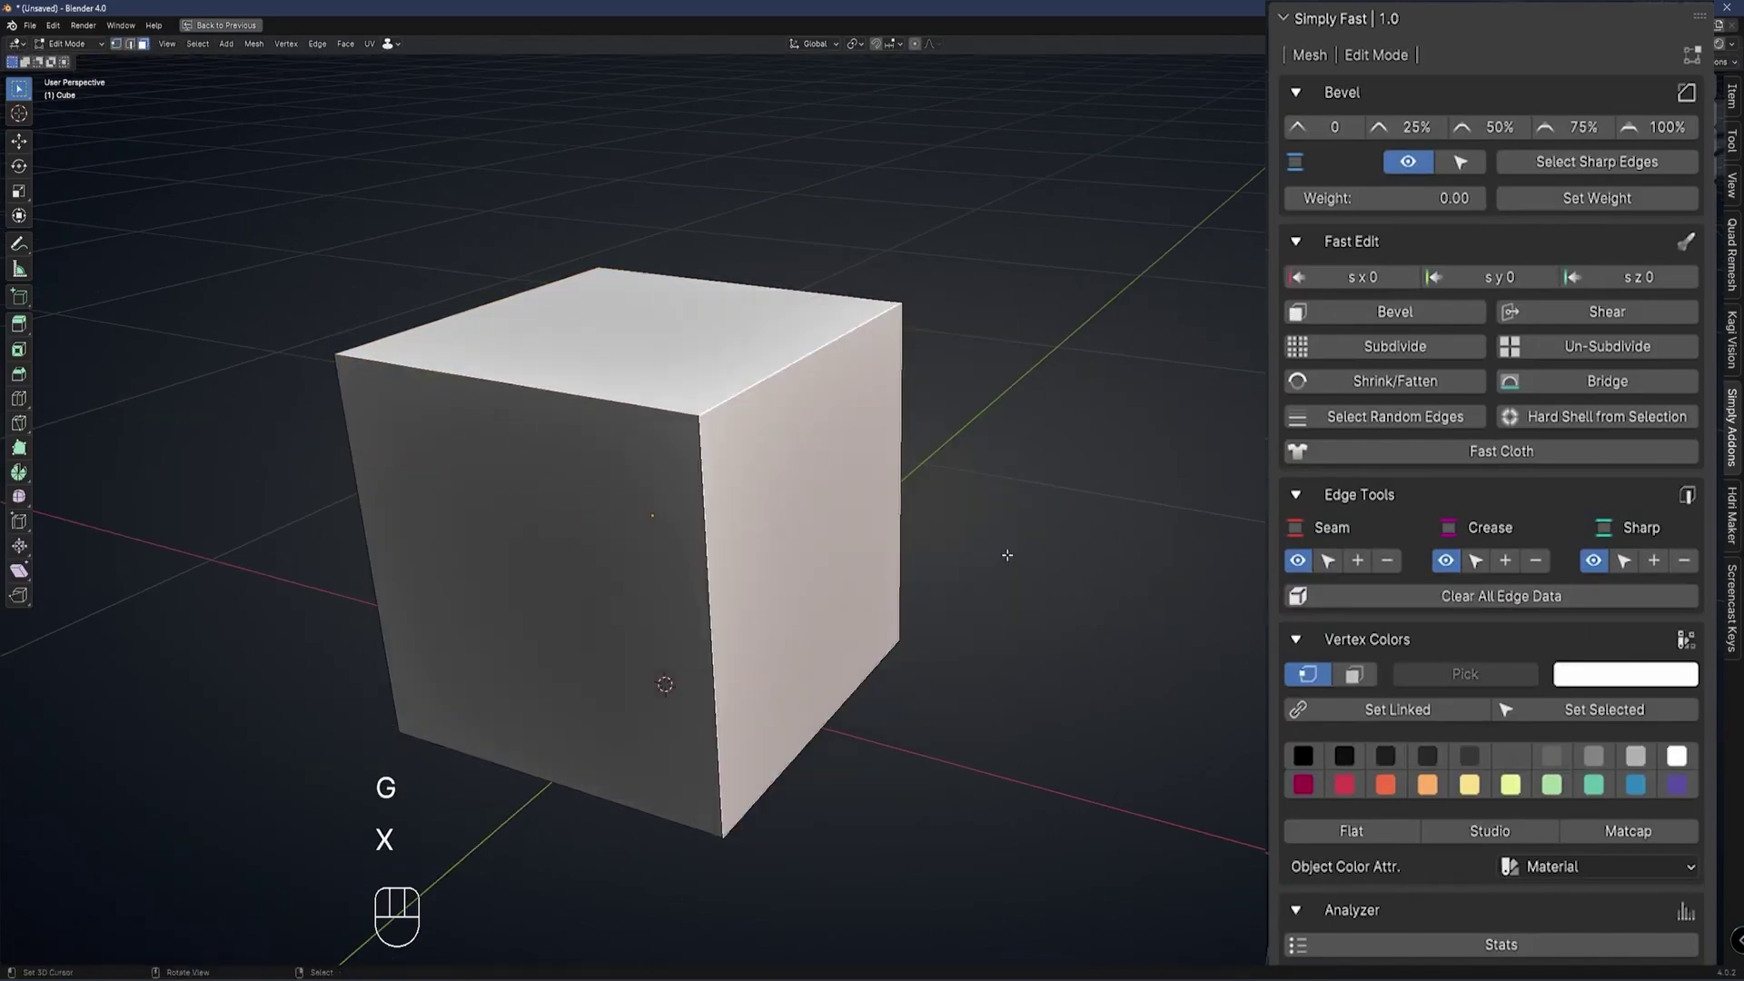
key("Tab")
scroll(705, 435, "down", 3)
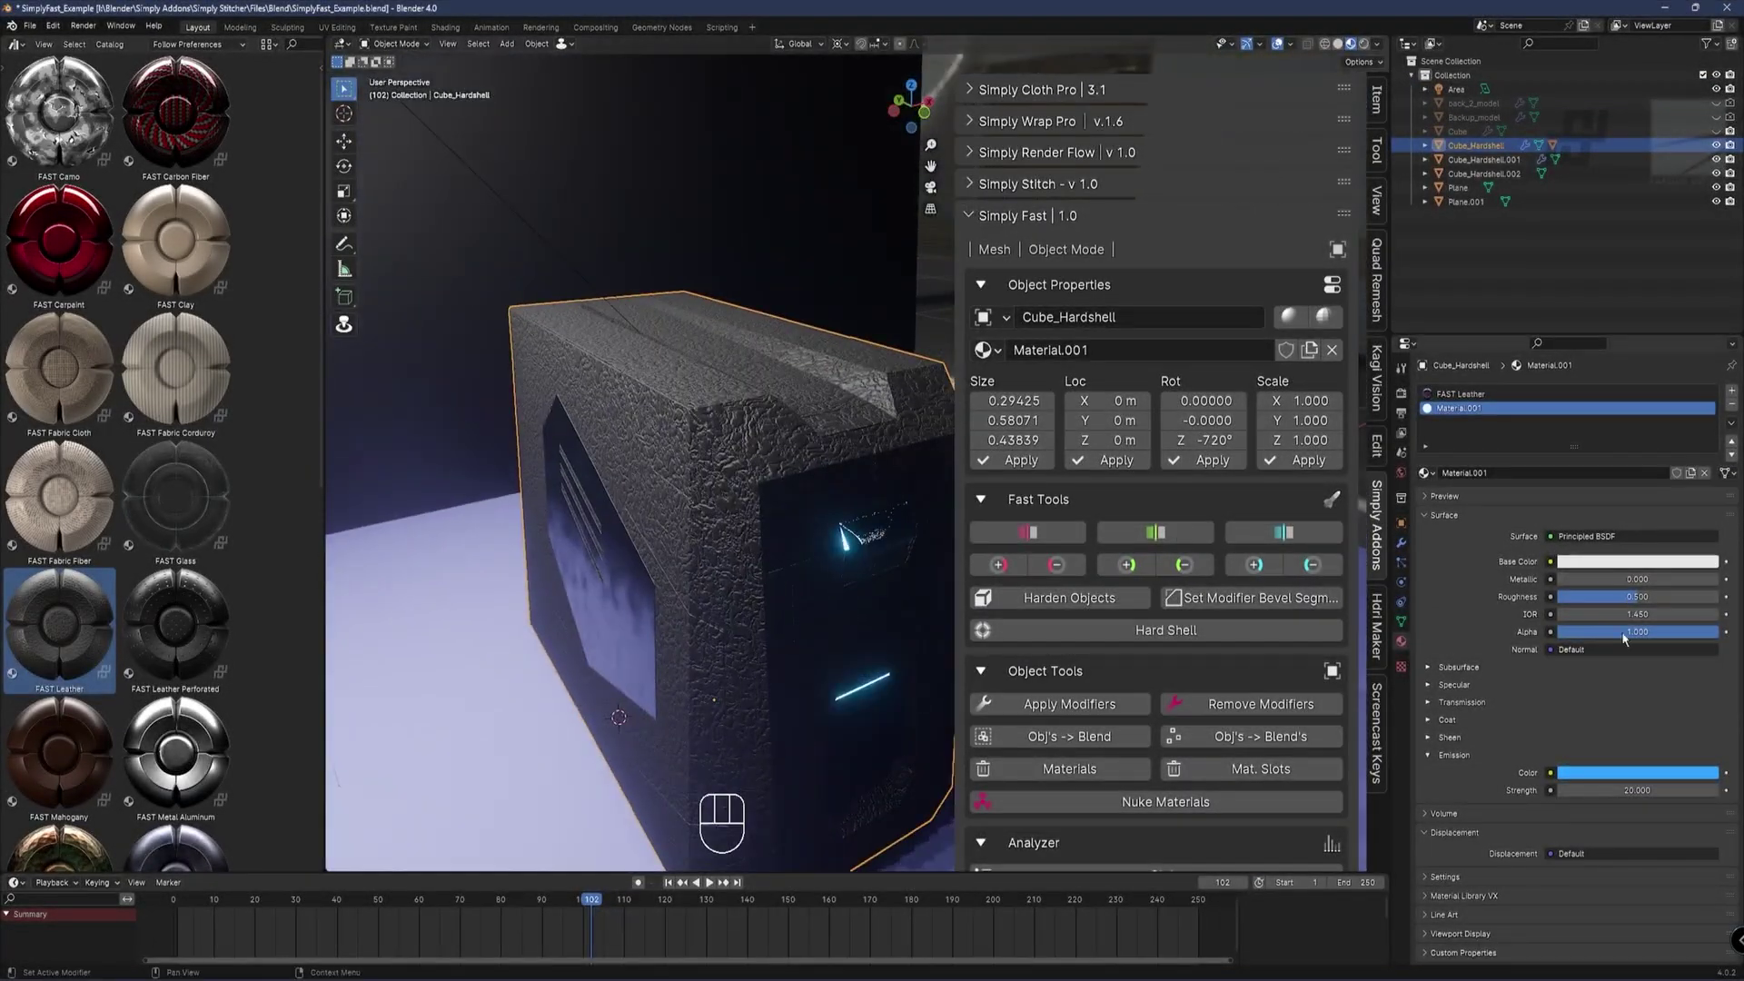
- Apply the FAST Leather material, then duplicate the area light as Area.001, moved along Z and rotated
left_click(1460, 393)
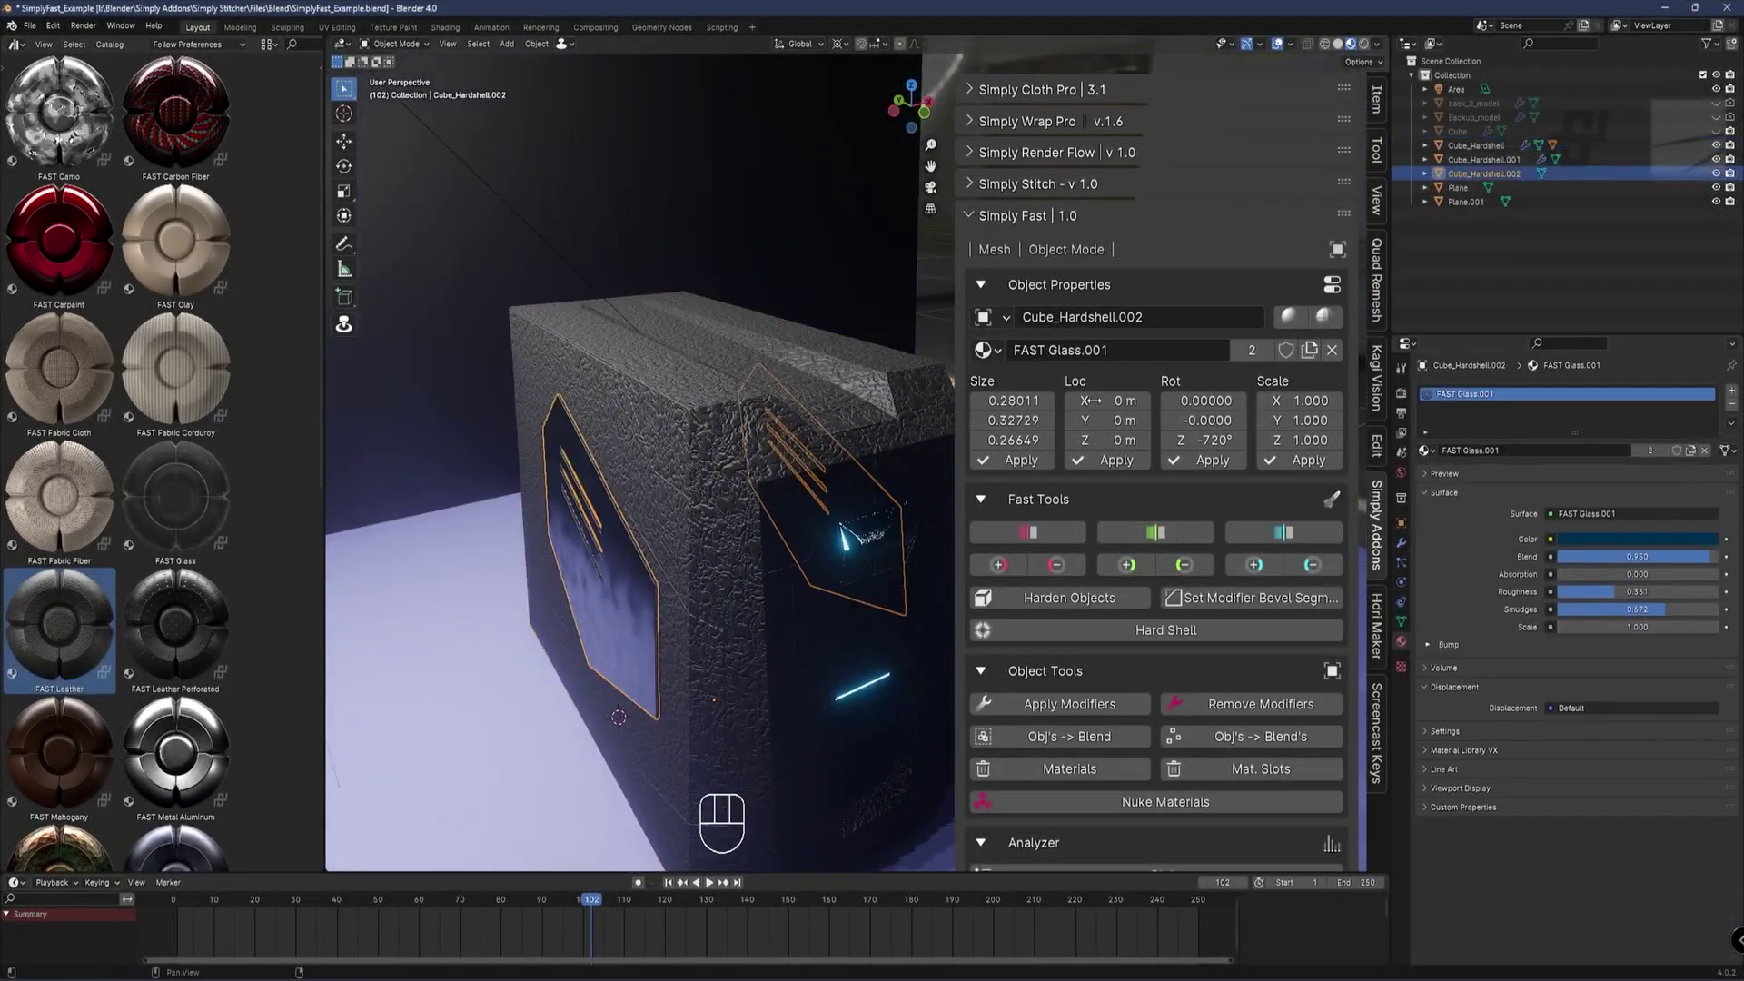
left_click(1635, 561)
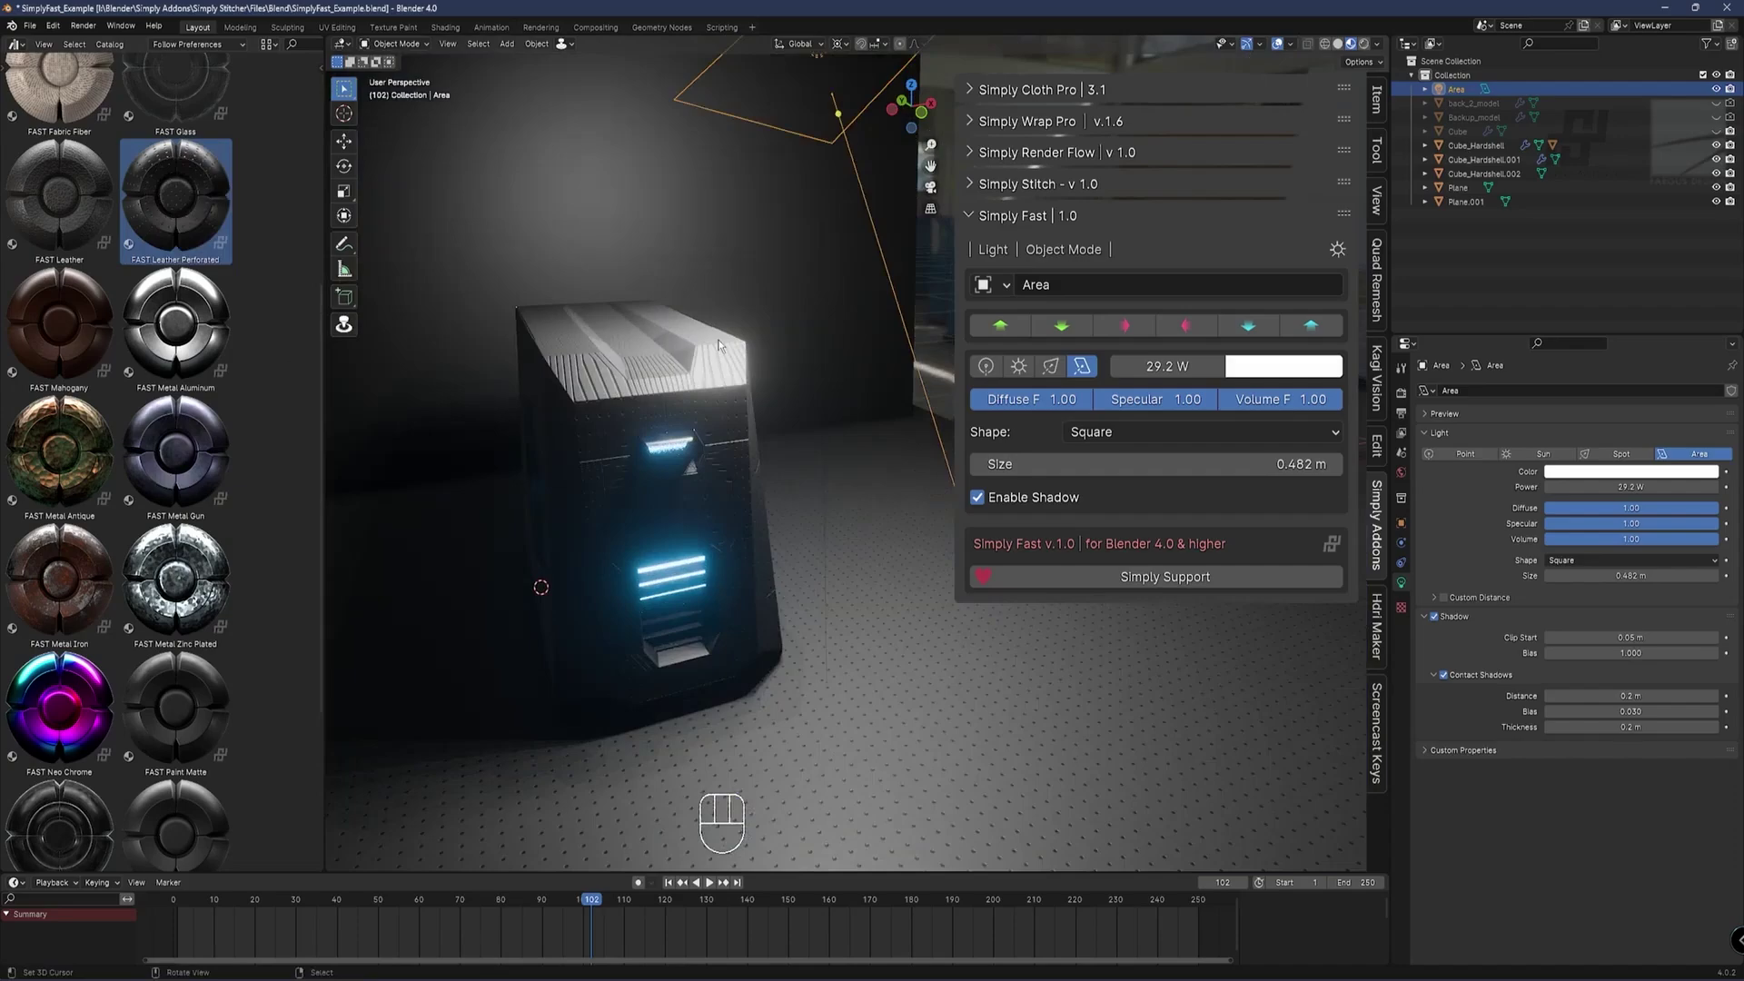
scroll(76, 445, "down", 8)
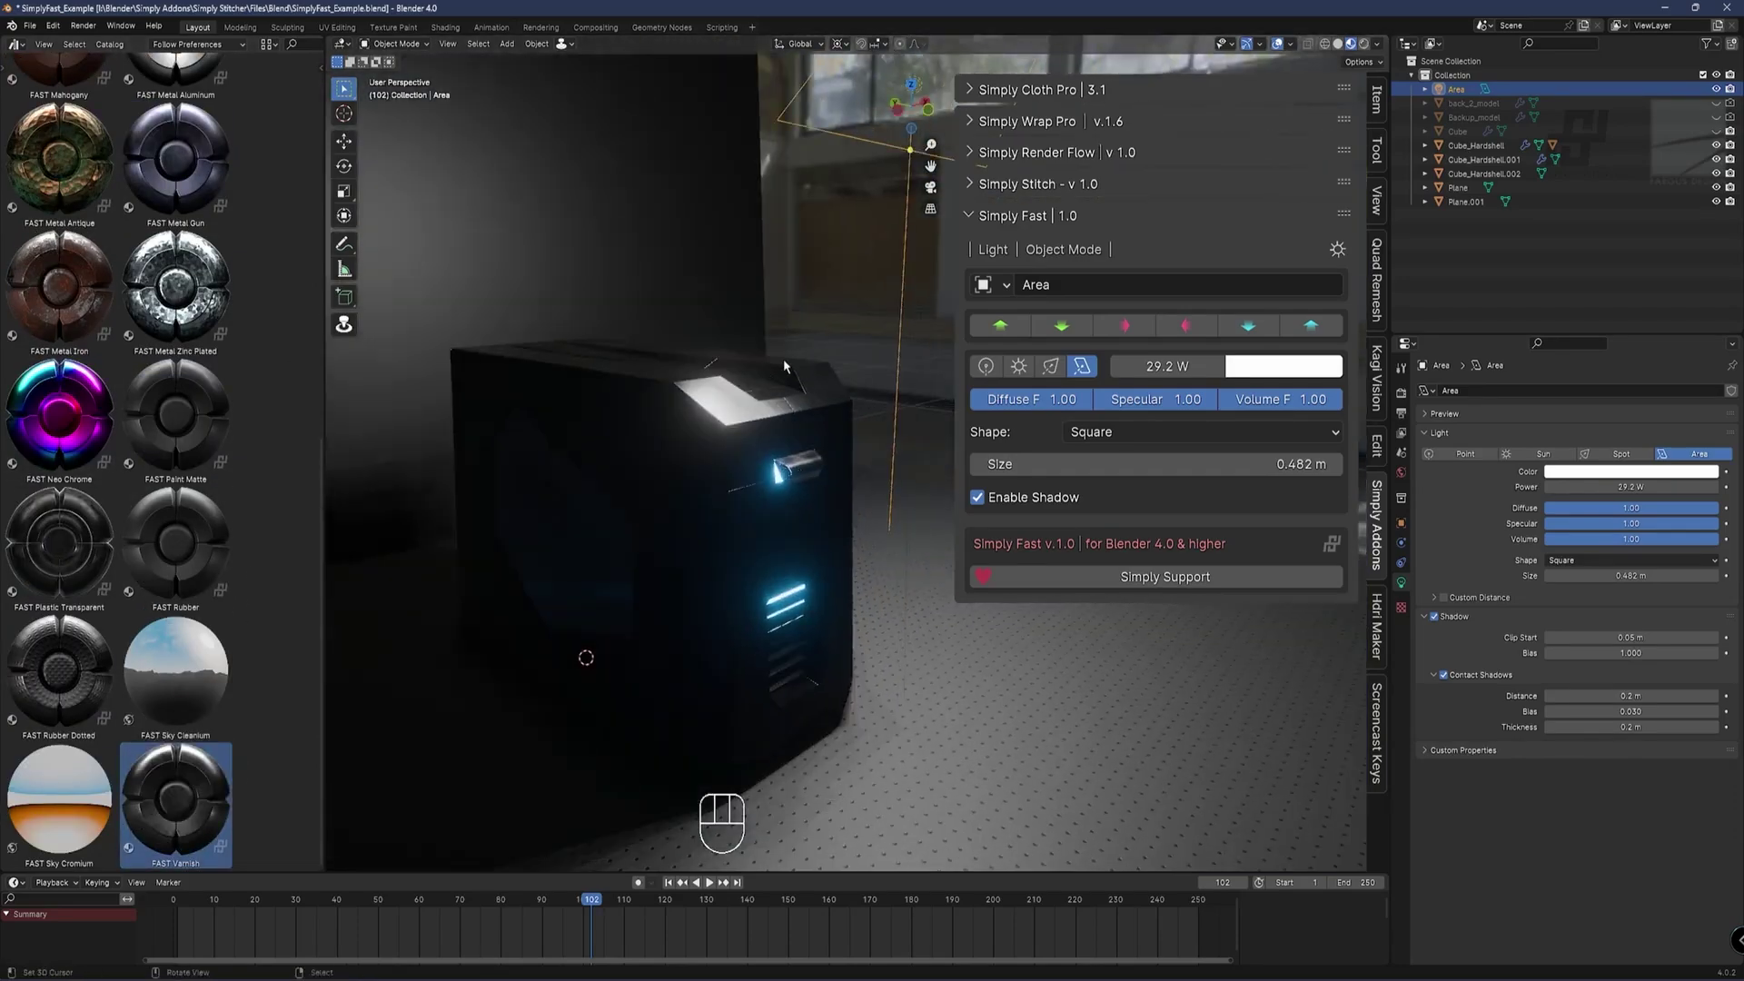
key("shift+d")
key("g")
key("shift+z")
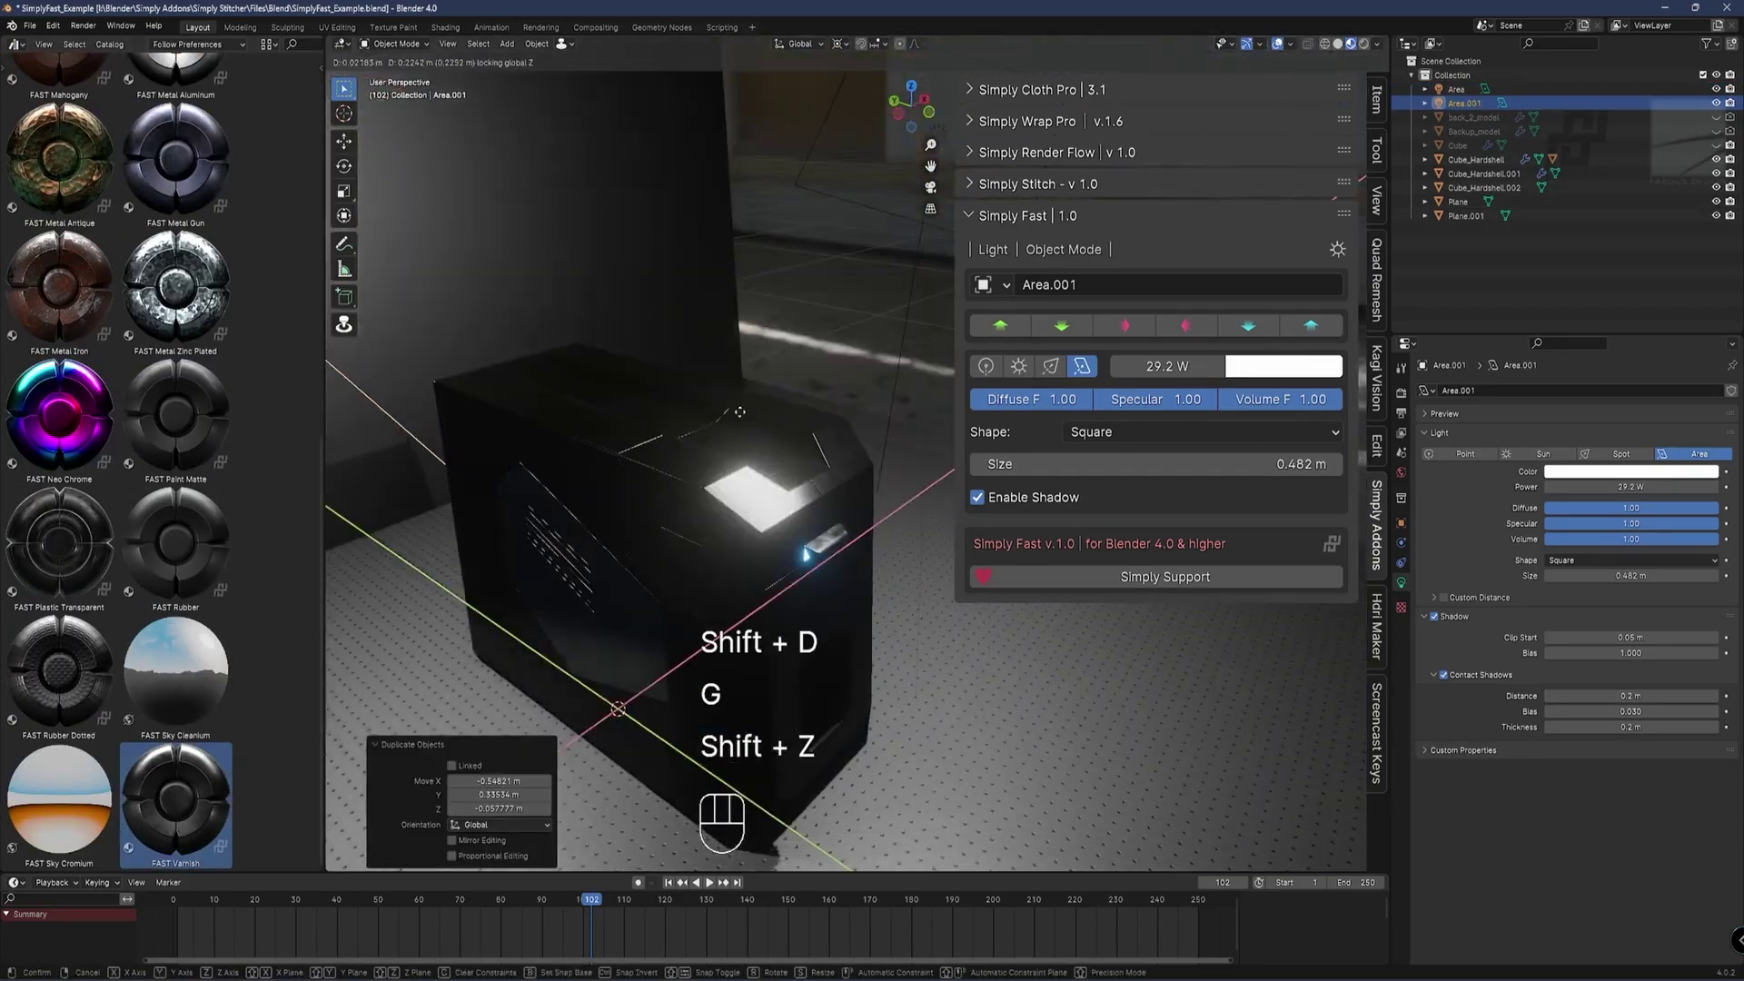
key("r")
key("r")
key("r")
key("r")
- Select the Cube_Hardshell case and inspect it maximized, orbiting and changing the viewport shading
left_click(739, 411)
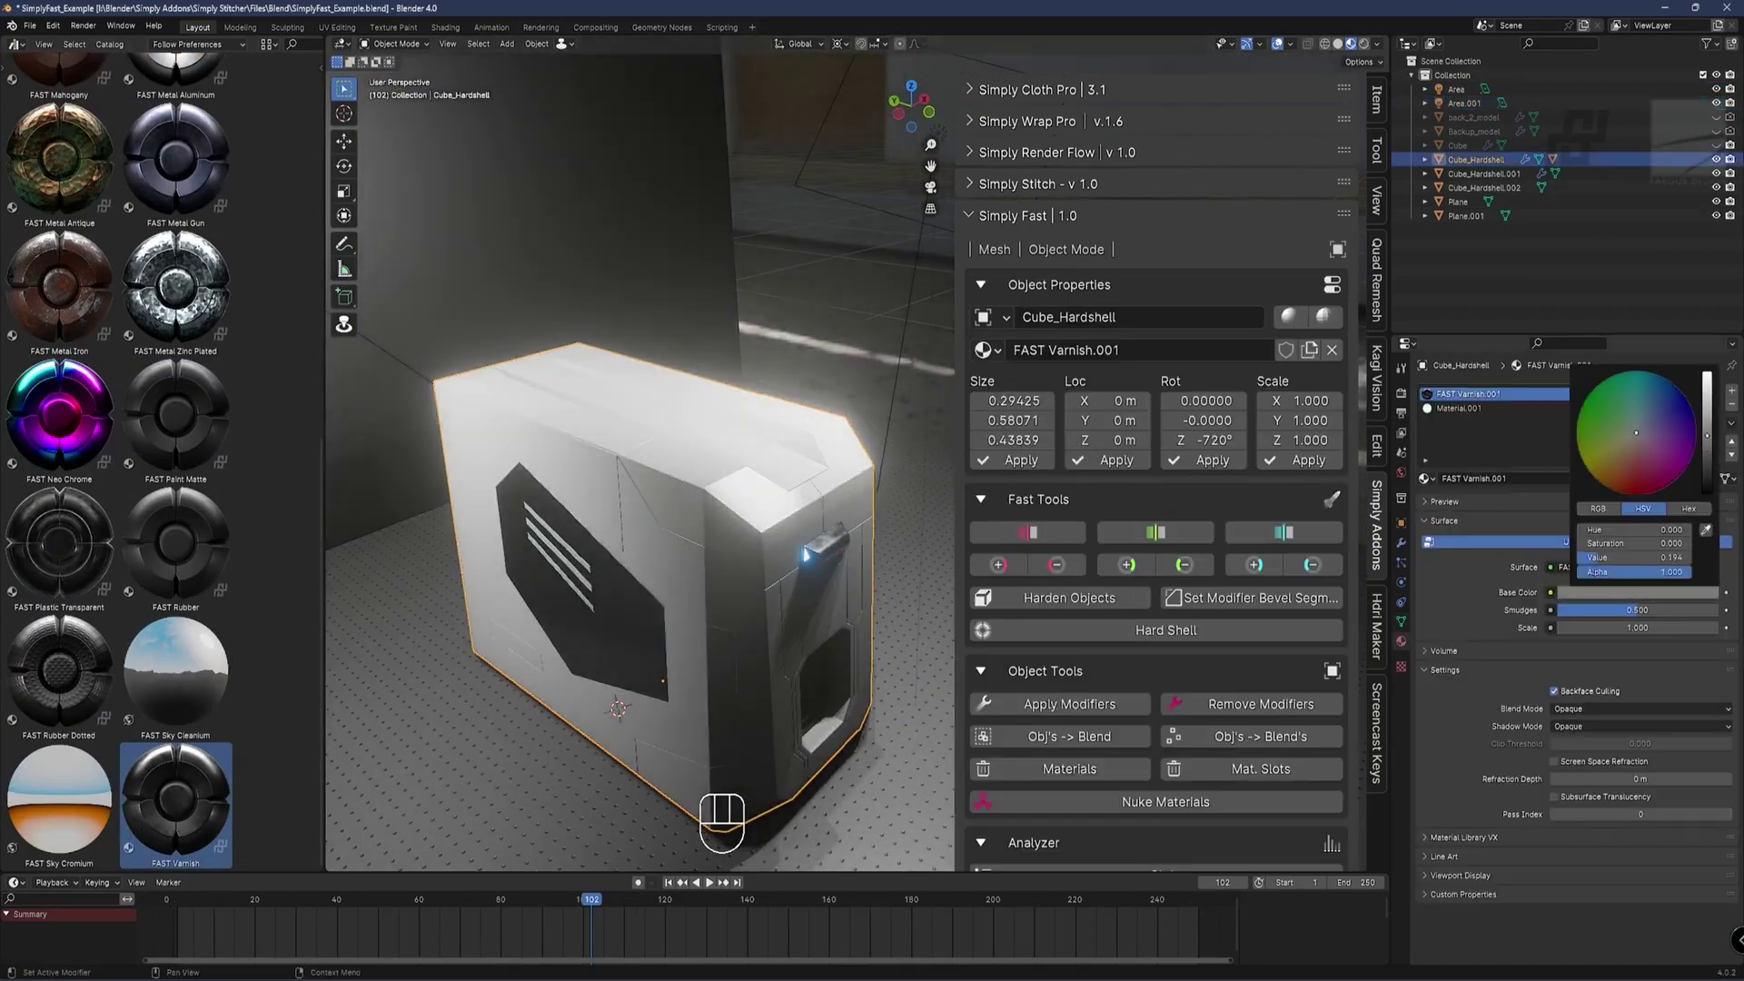
key("ctrl+space")
middle_click_drag(795, 500, 1094, 463)
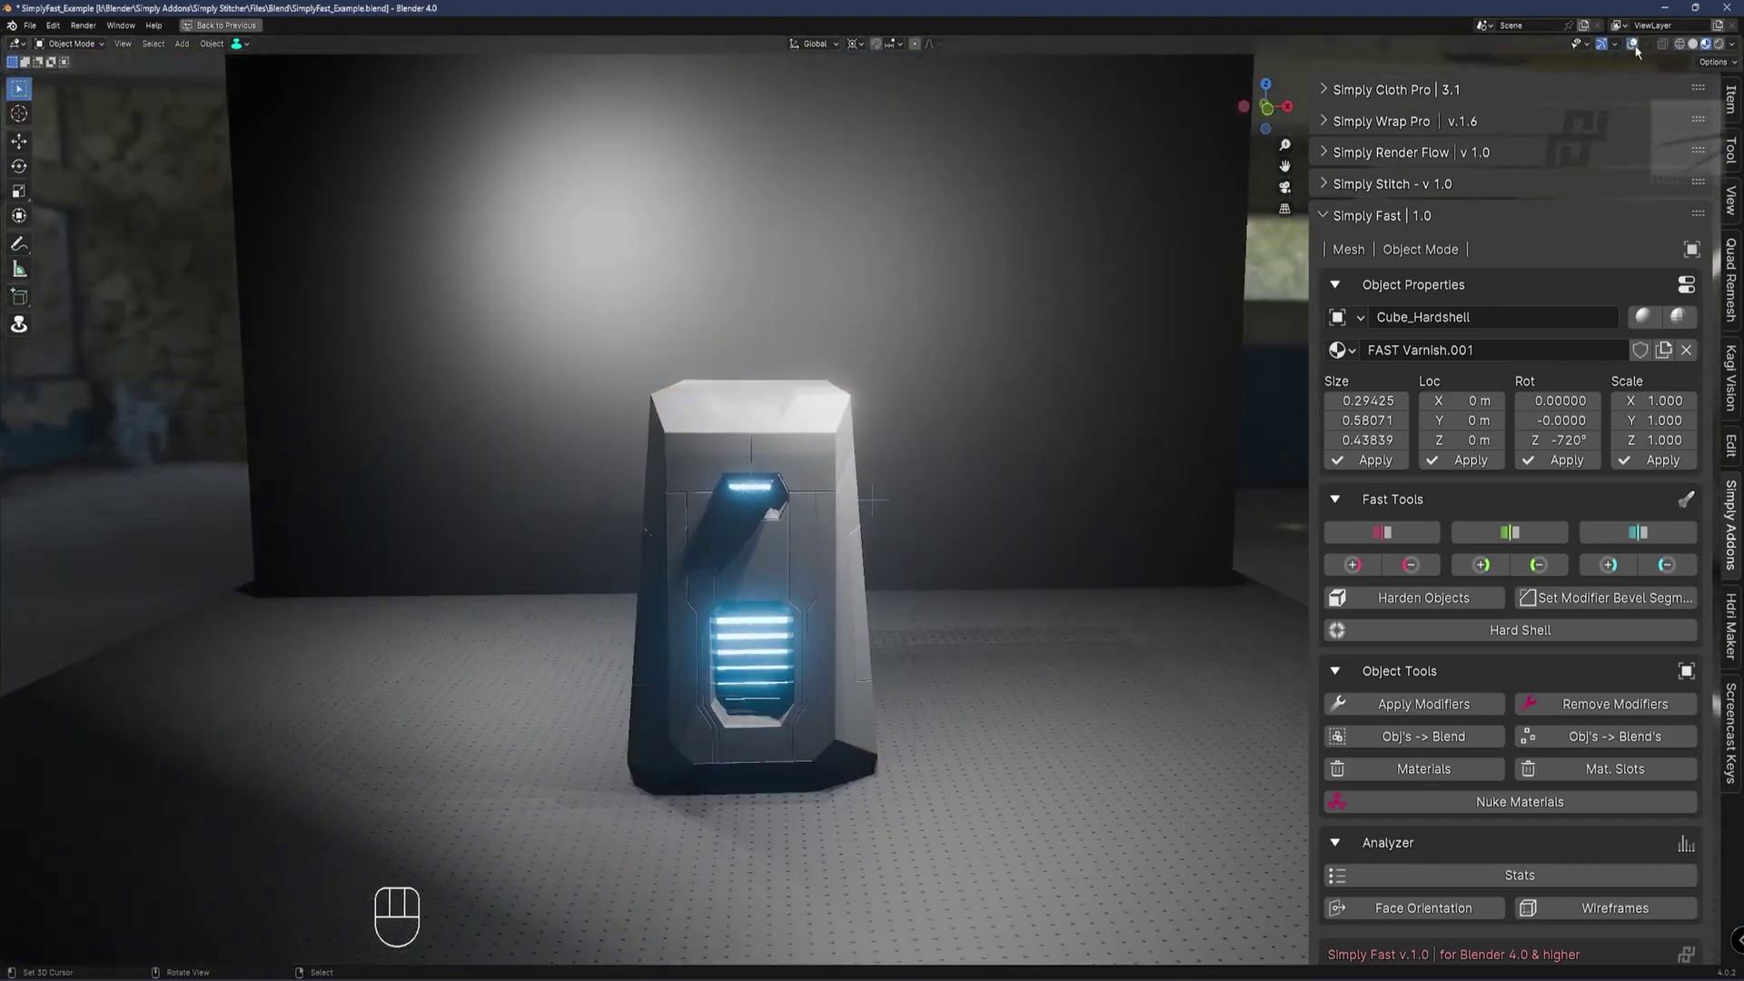
left_click(1727, 43)
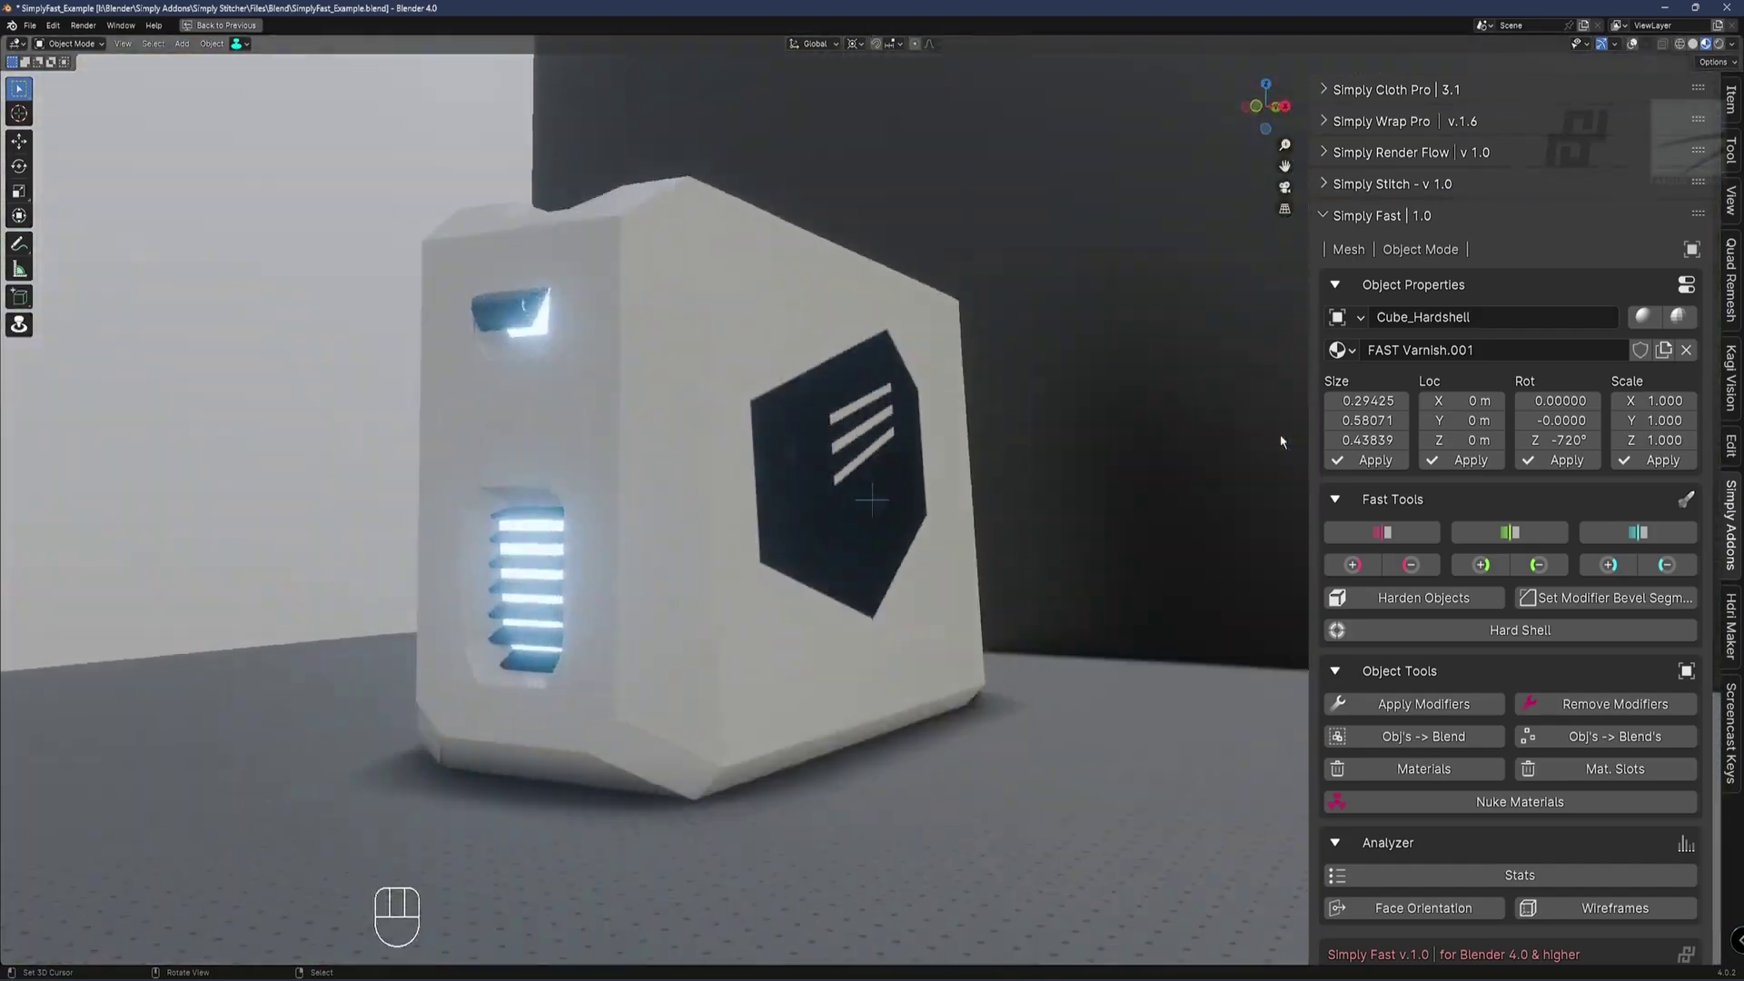
key("ctrl+space")
key("n")
key("n")
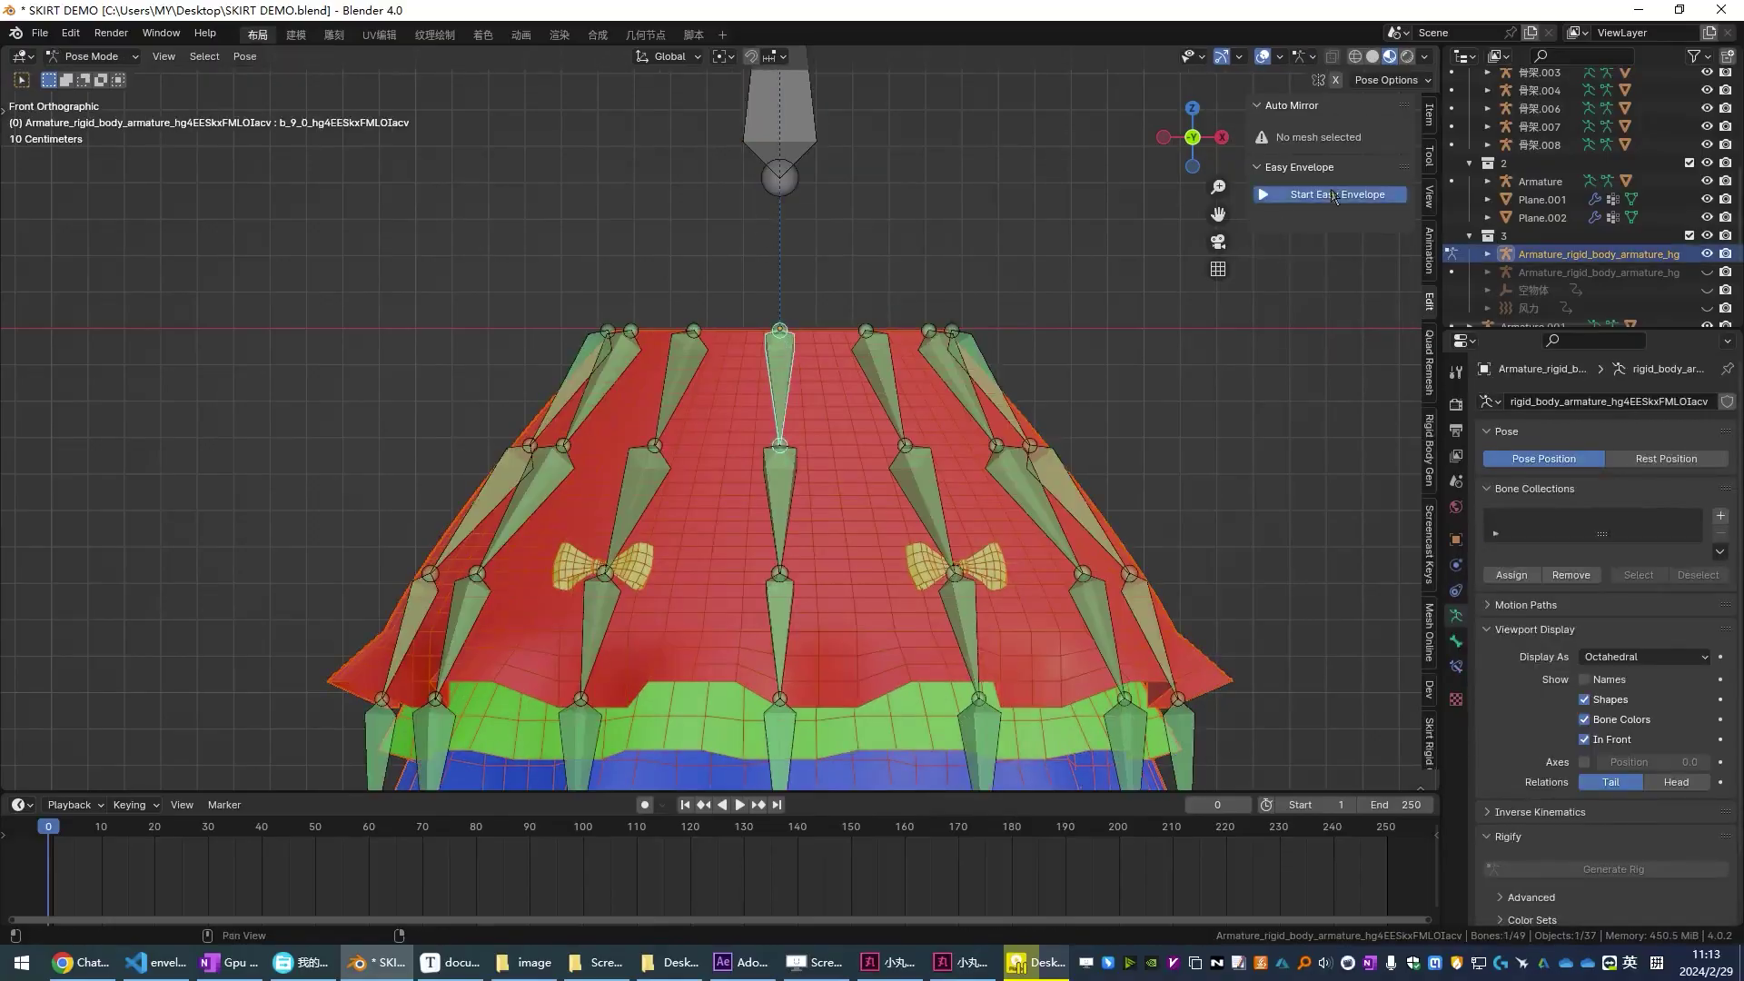
- Scale the selected skirt bone's envelope up with S
left_click(849, 309)
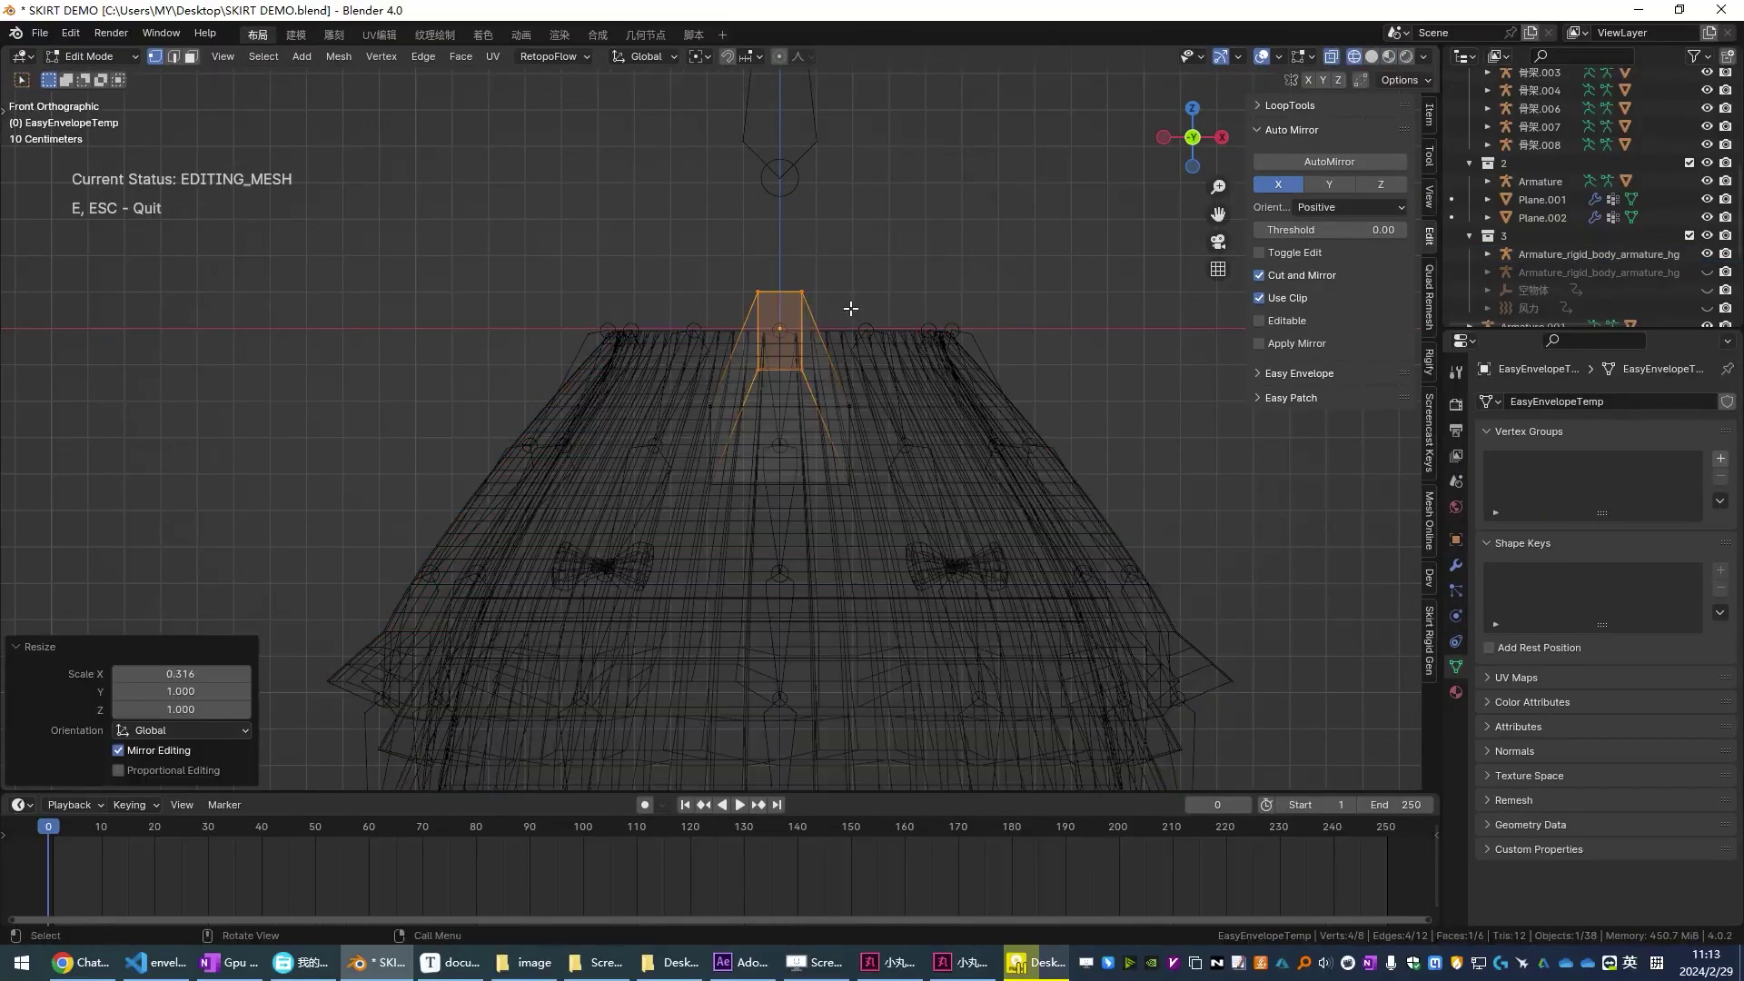
key("e")
key("s")
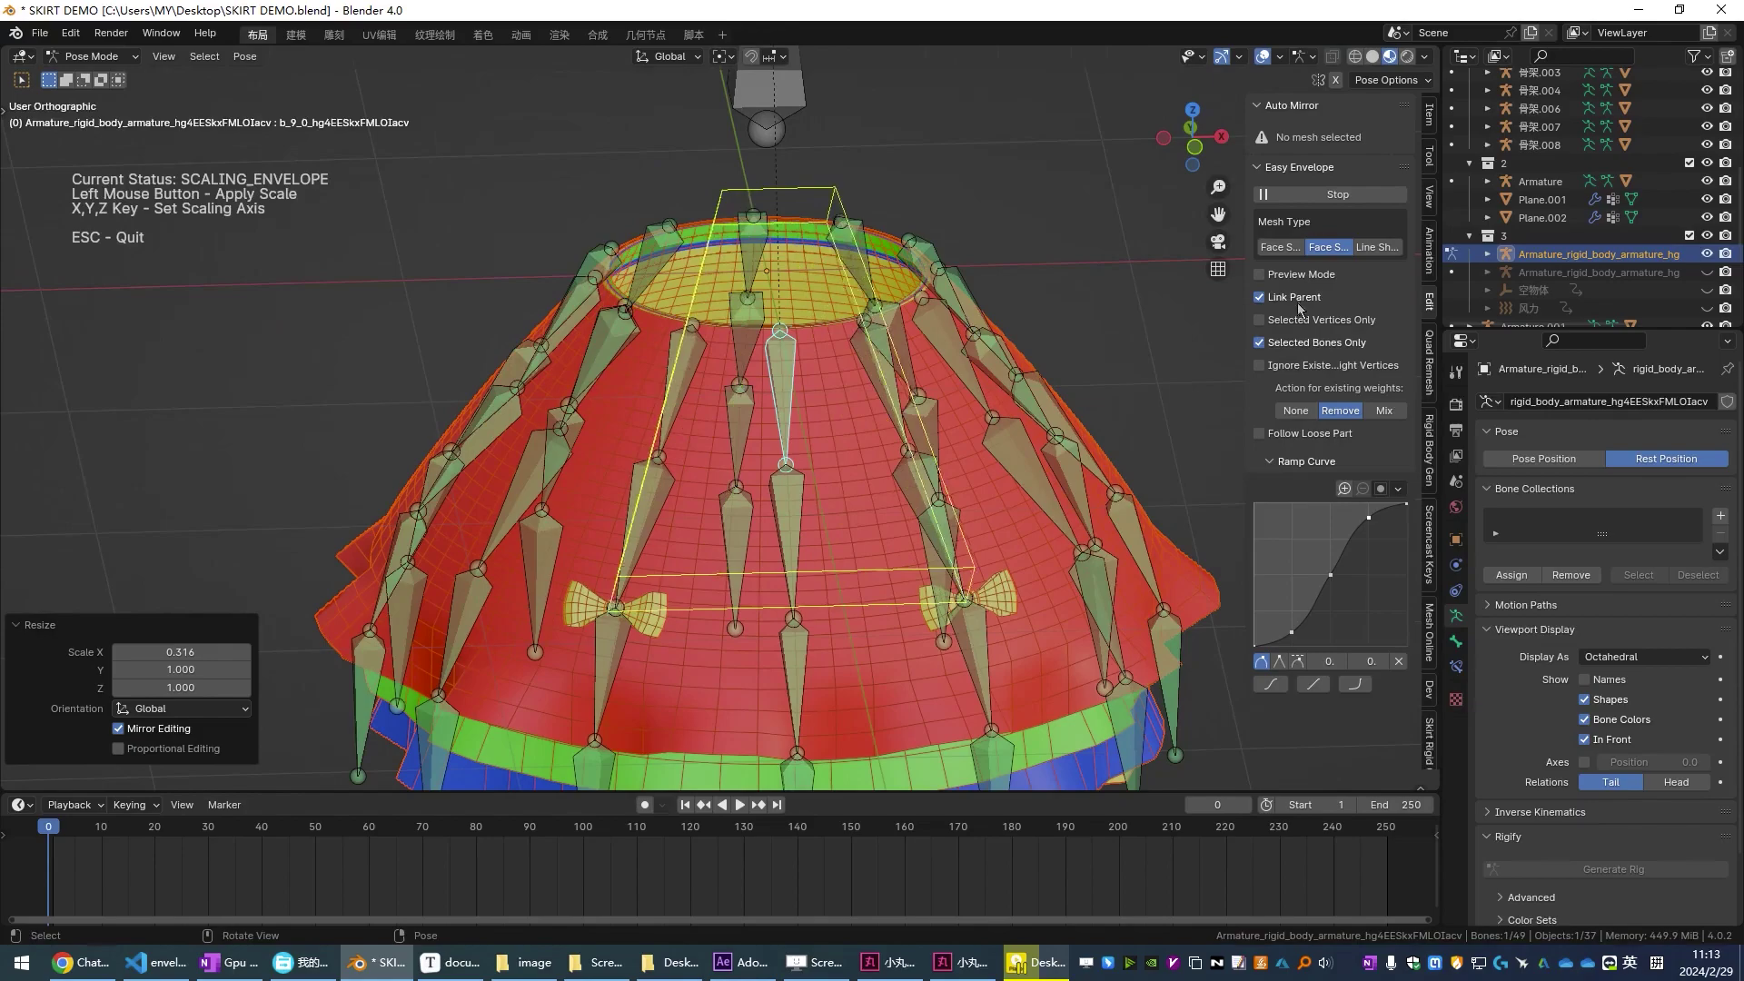
left_click(945, 318)
middle_click_drag(944, 317, 999, 409)
key("s")
left_click(1056, 329)
- Paste the envelope onto another skirt bone and calculate the weights, checking the info log
left_click(798, 491, "shift")
key("ctrl+m")
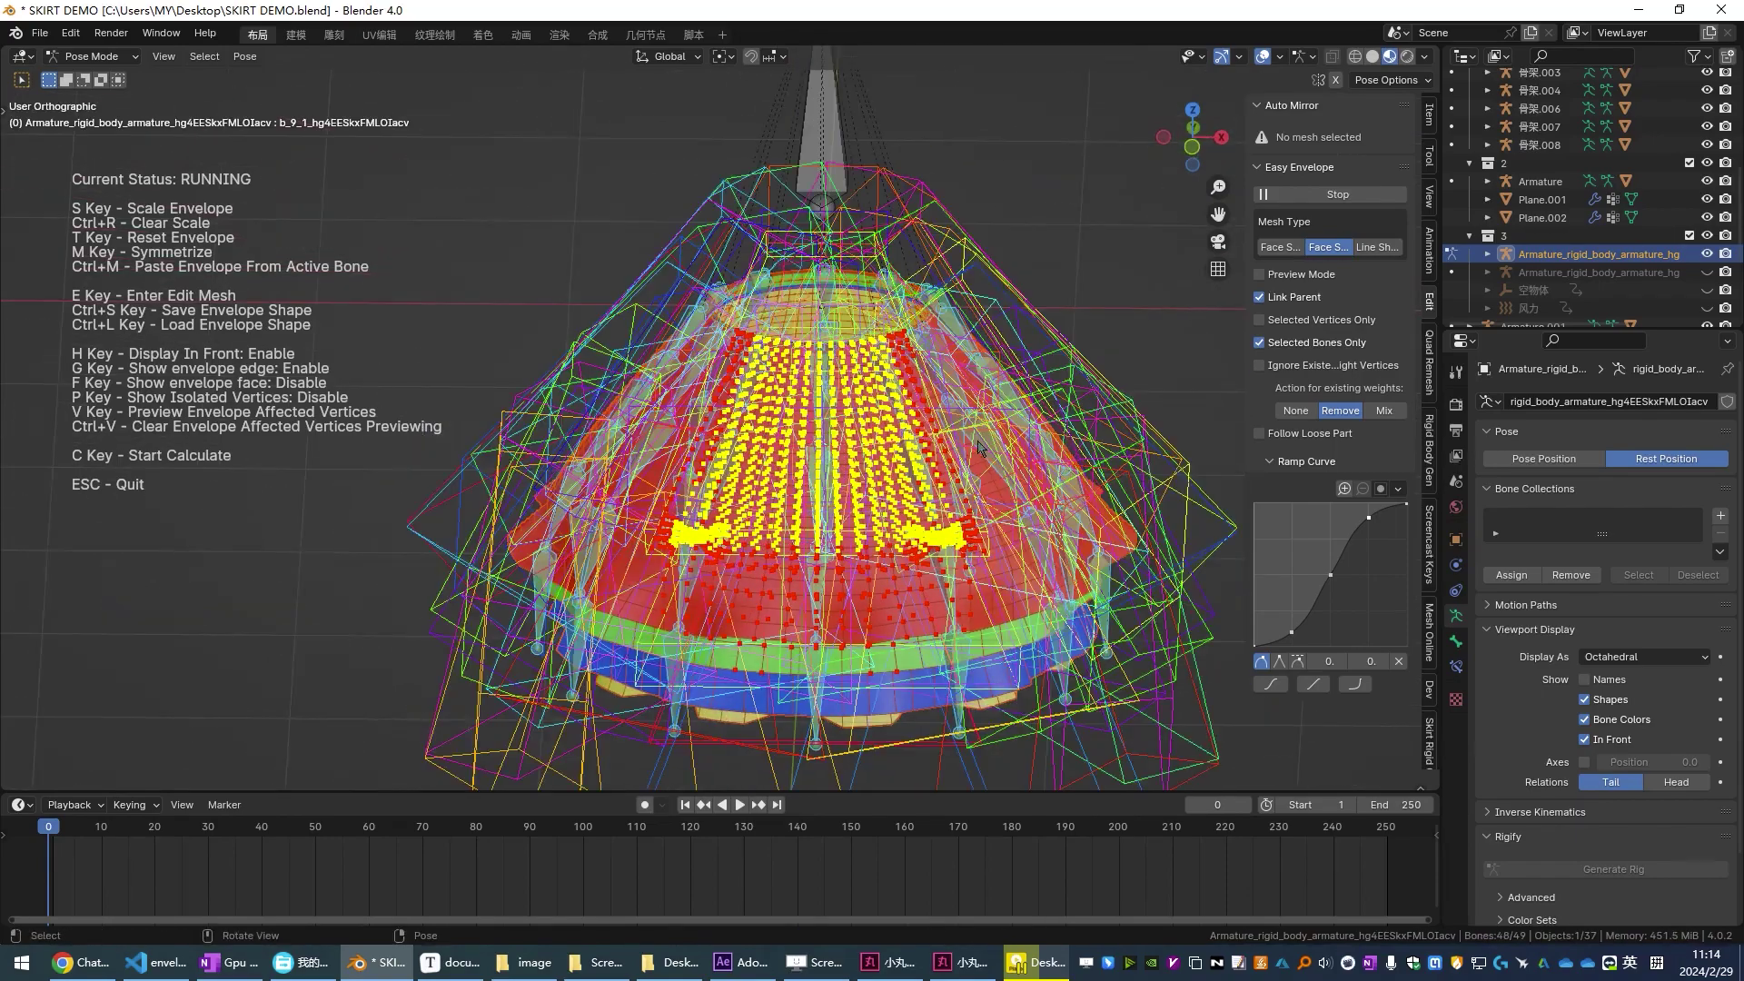
key("c")
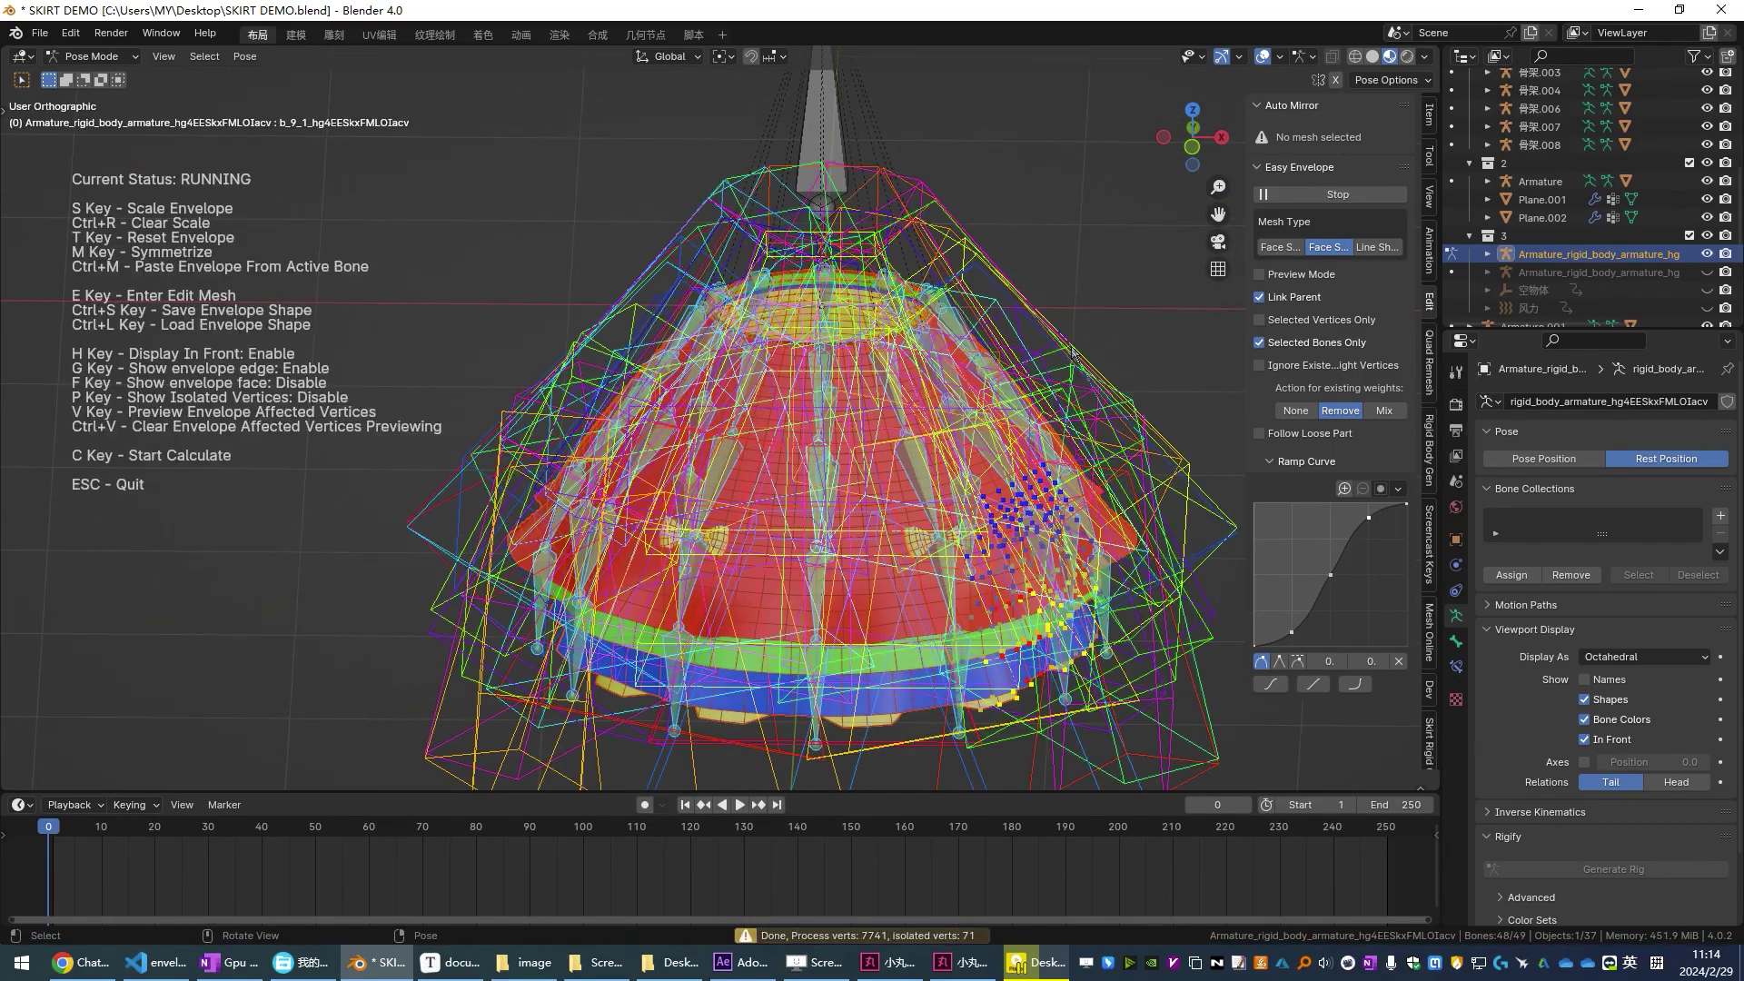
left_click(917, 935)
- Select a single skirt bone and toggle bones-in-front and envelope-face display
left_click(890, 315)
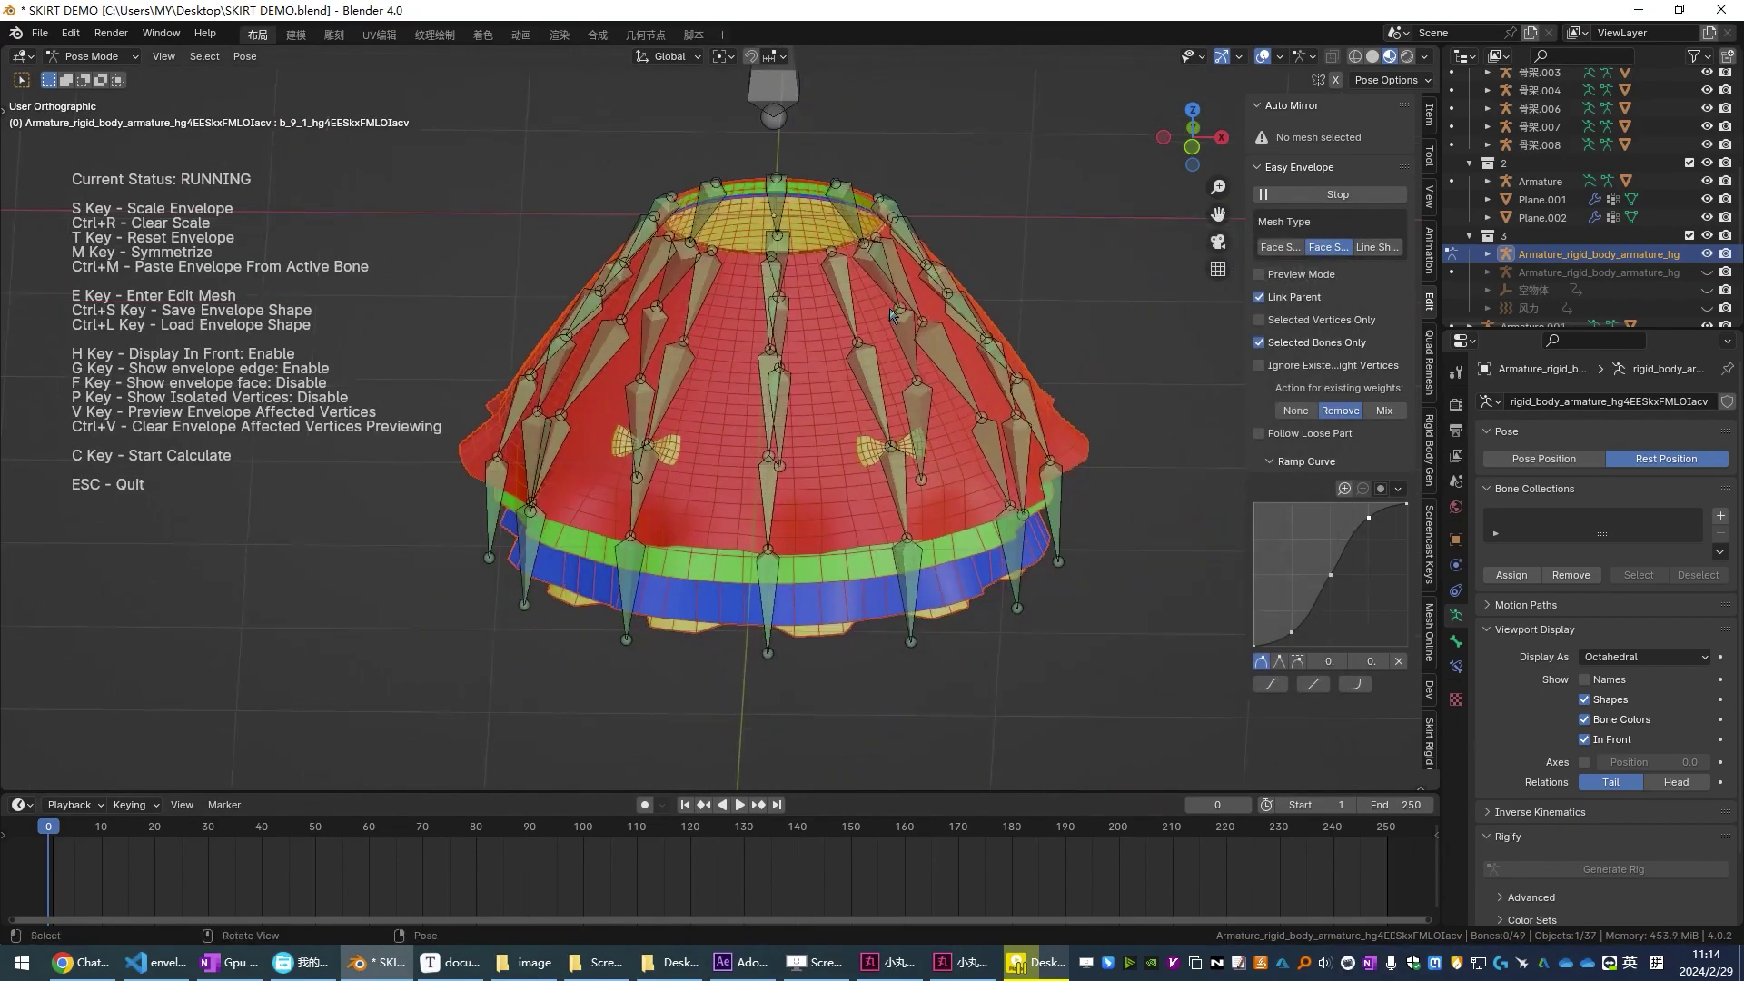
left_click(799, 449)
key("h")
key("f")
scroll(799, 449, "up", 5)
middle_click_drag(799, 449, 837, 580)
scroll(838, 580, "down", 5)
key("h")
key("f")
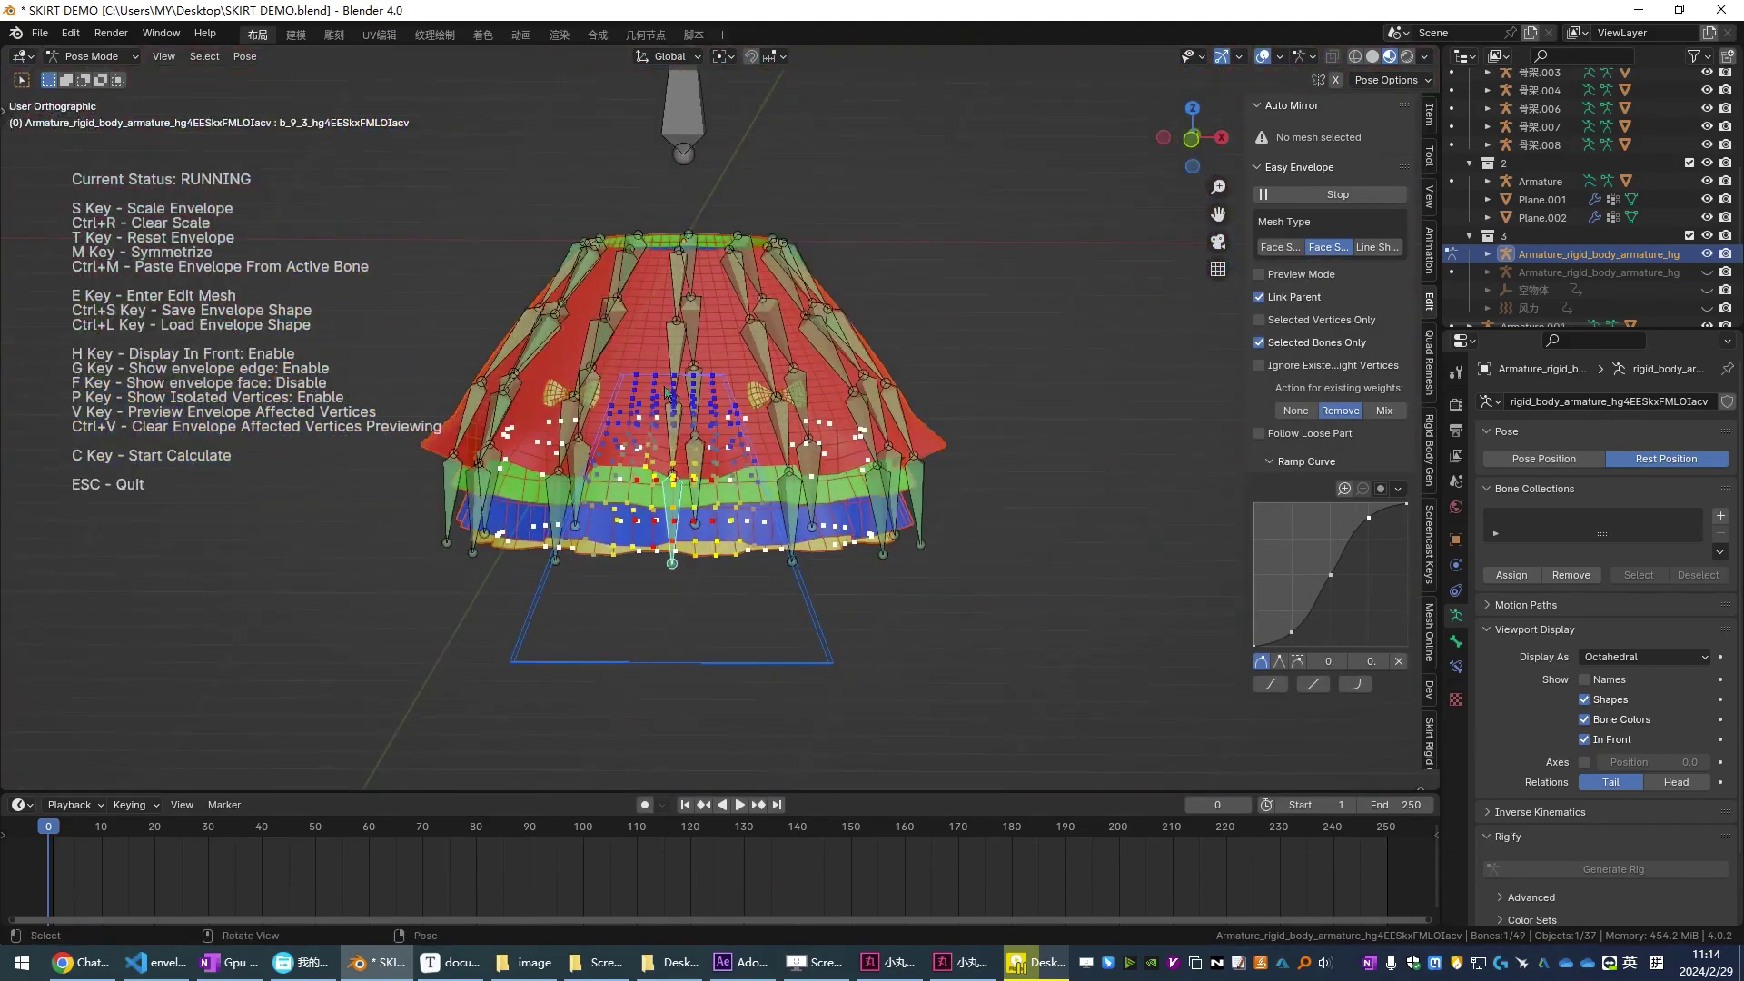
- Make one skirt bone active and resize its envelope
left_click(665, 393)
middle_click_drag(665, 392, 934, 319)
scroll(933, 319, "up", 4)
key("s")
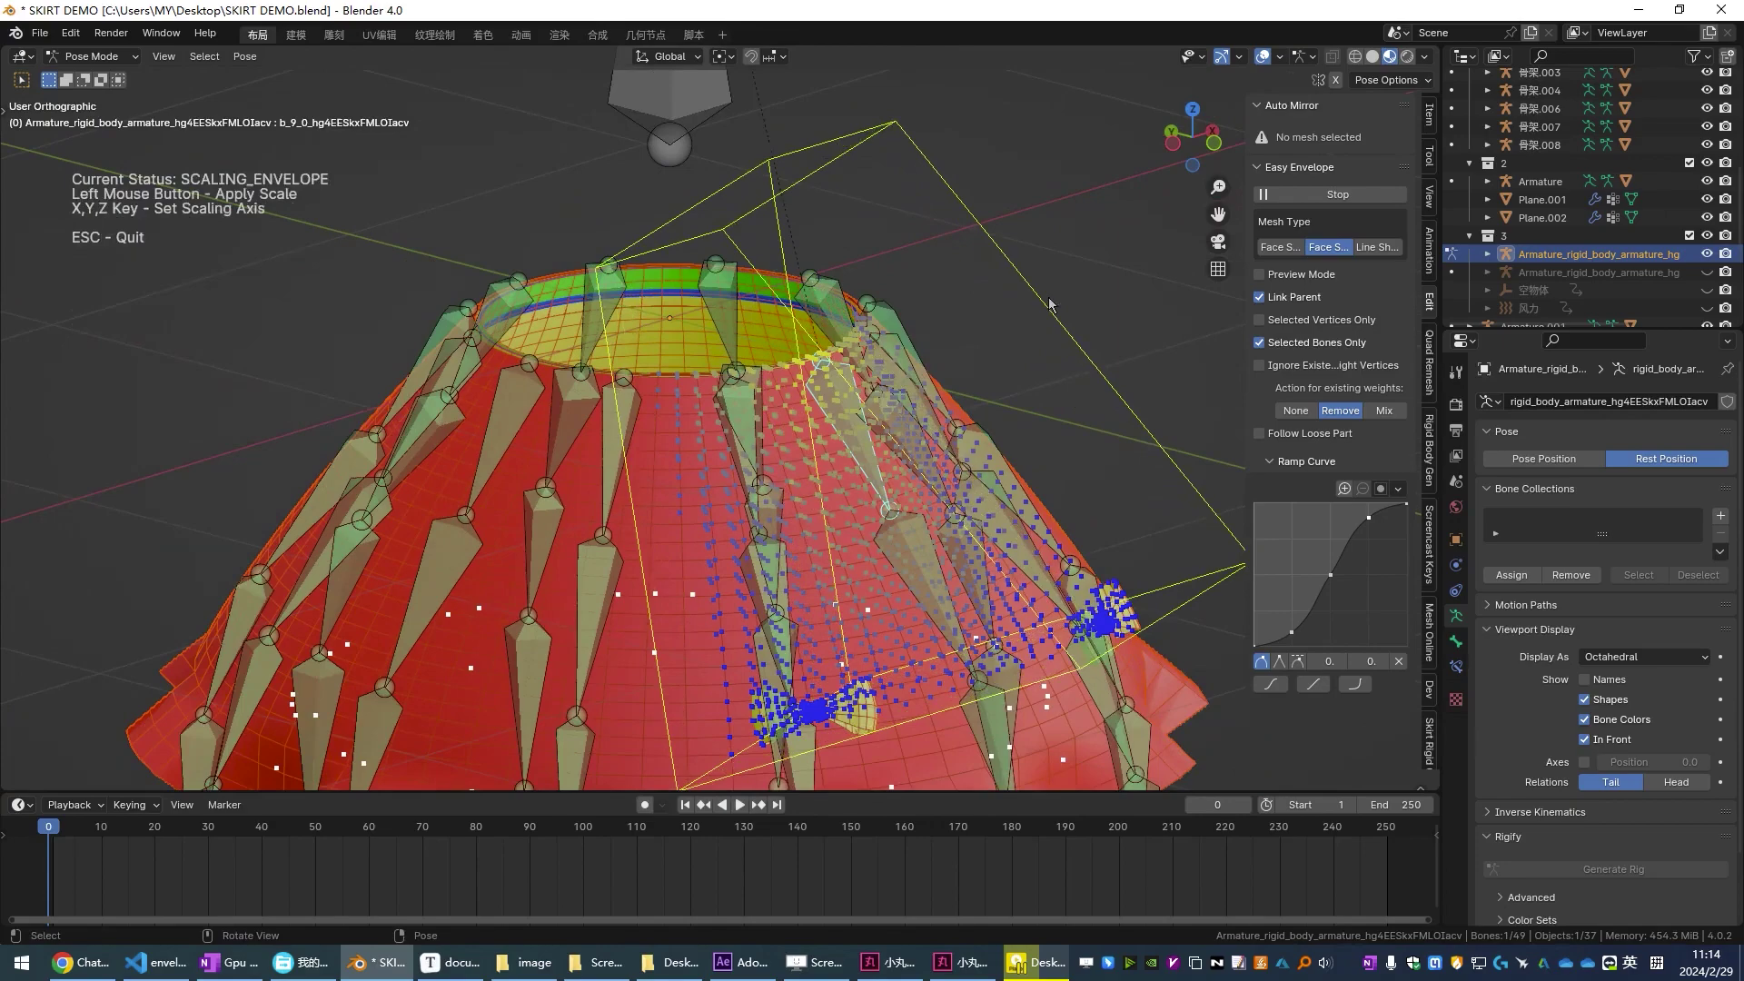
left_click(1049, 304)
- Copy that envelope to all skirt bones, calculate weights, exit the tool and play the simulation
key("a")
scroll(1049, 304, "down", 4)
key("ctrl+m")
key("c")
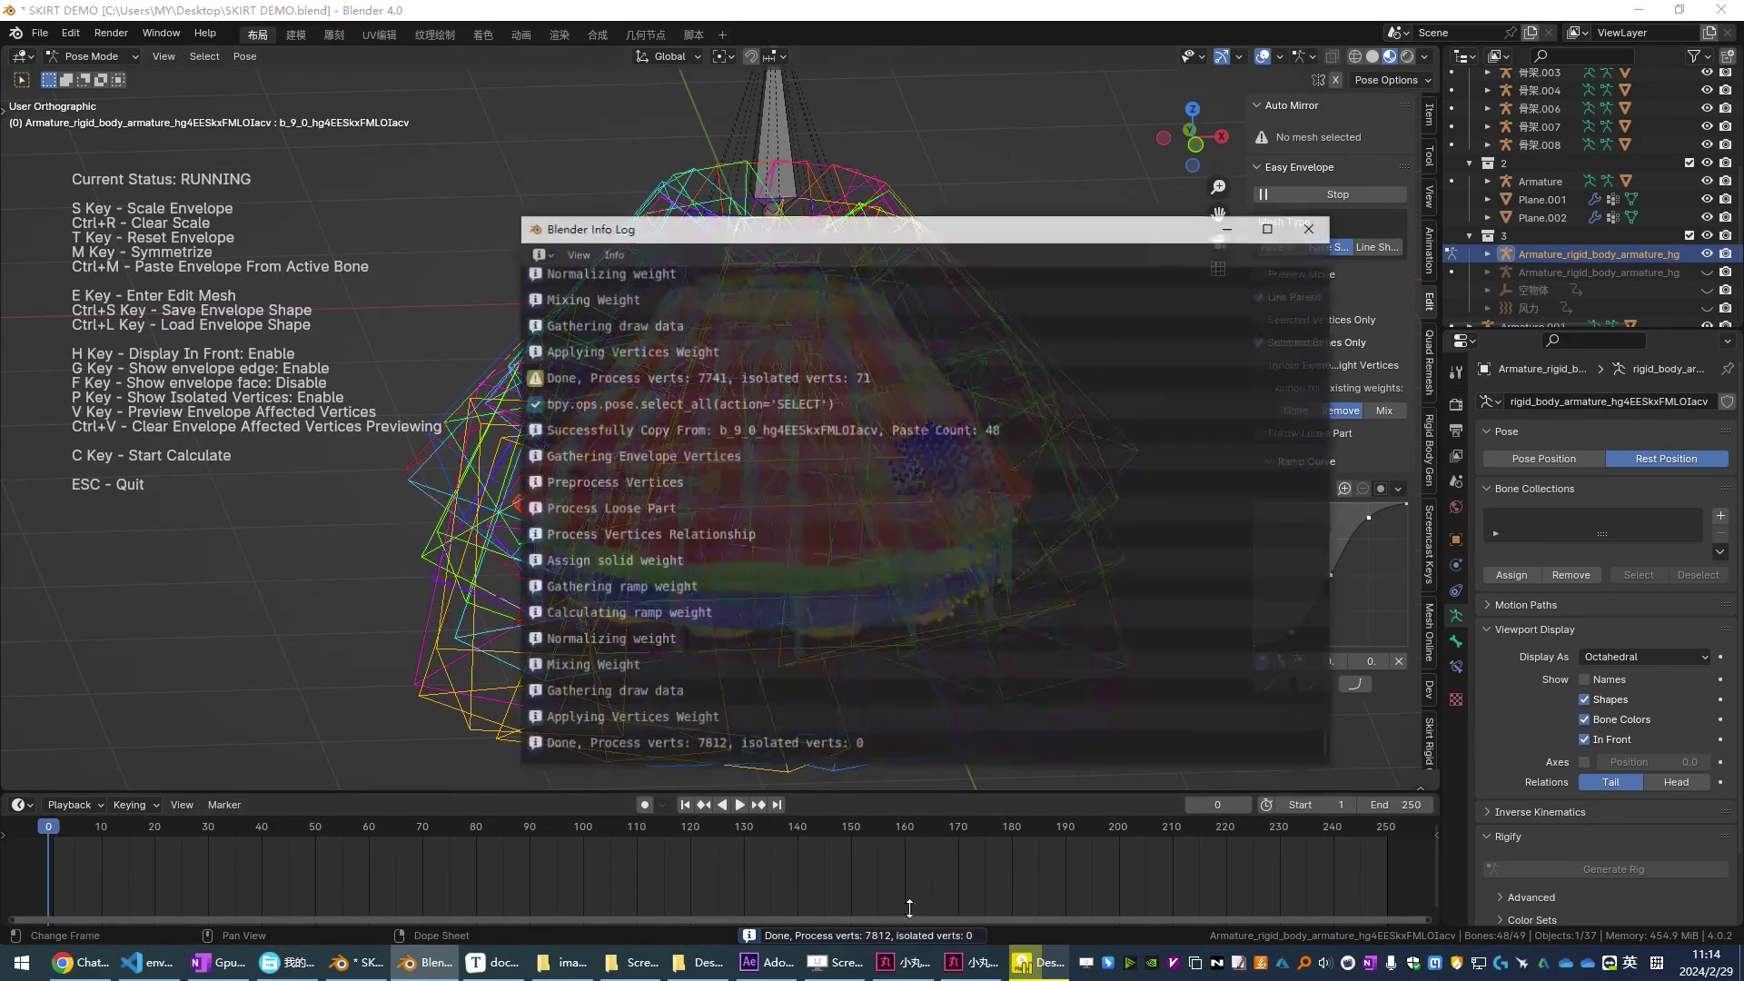
key("Escape")
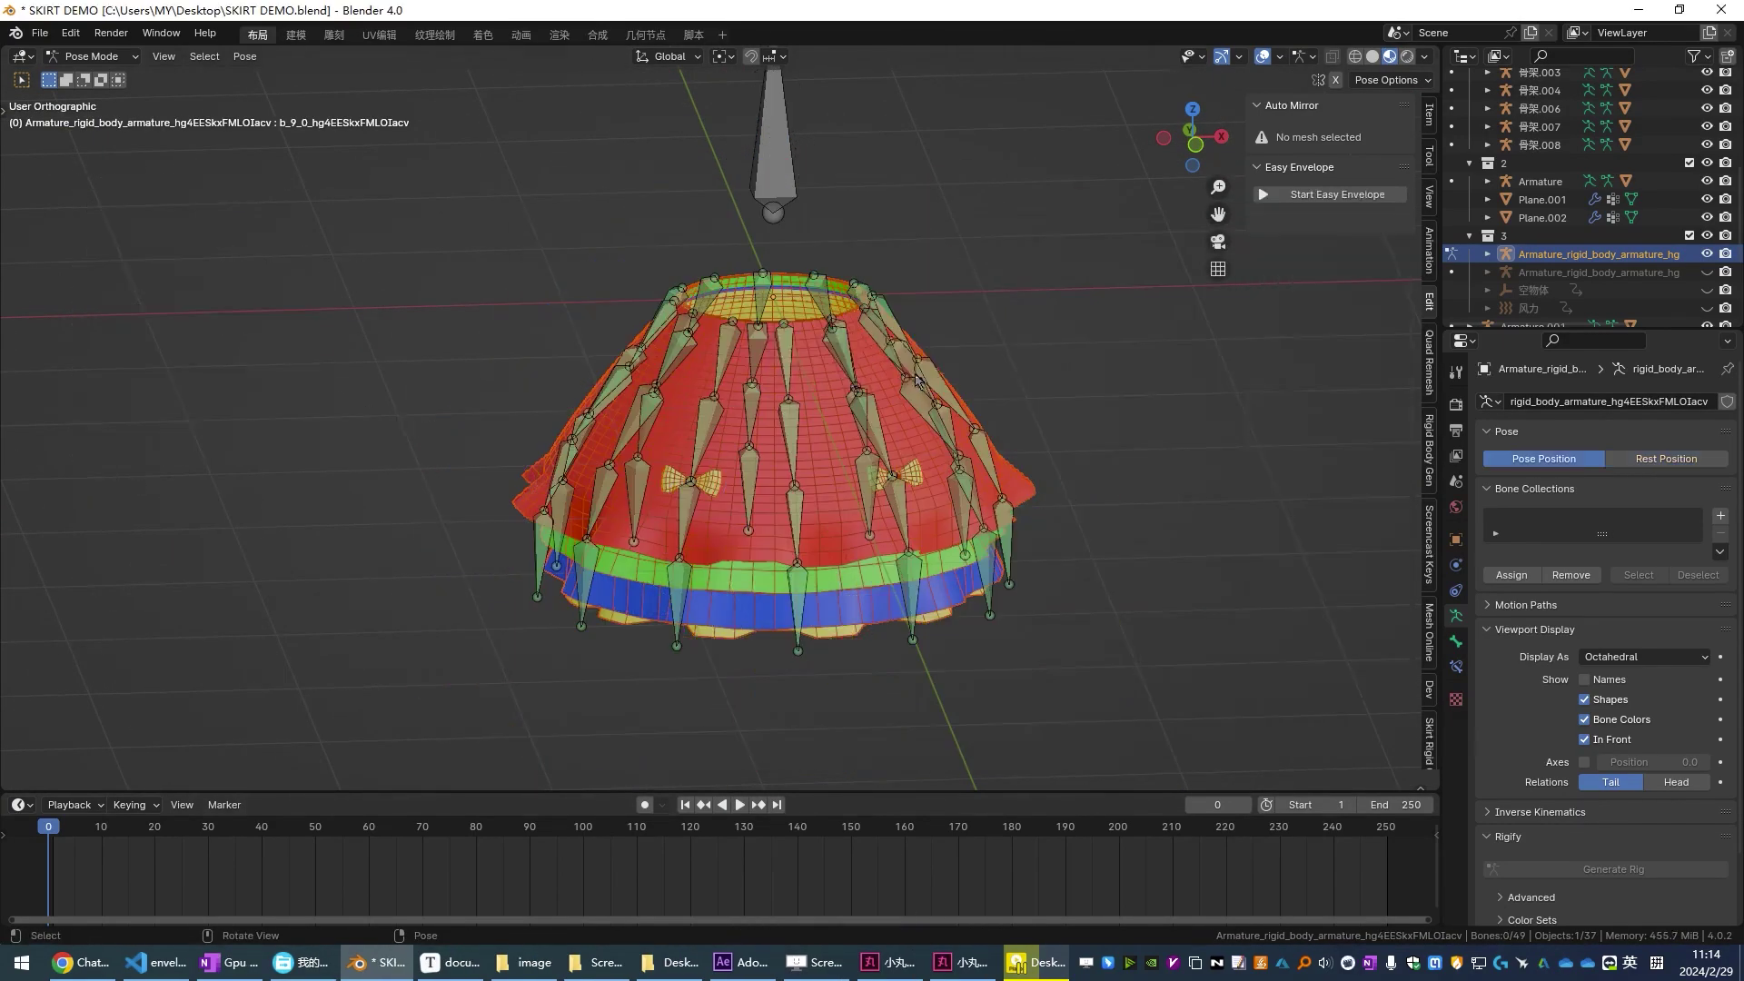
left_click(740, 805)
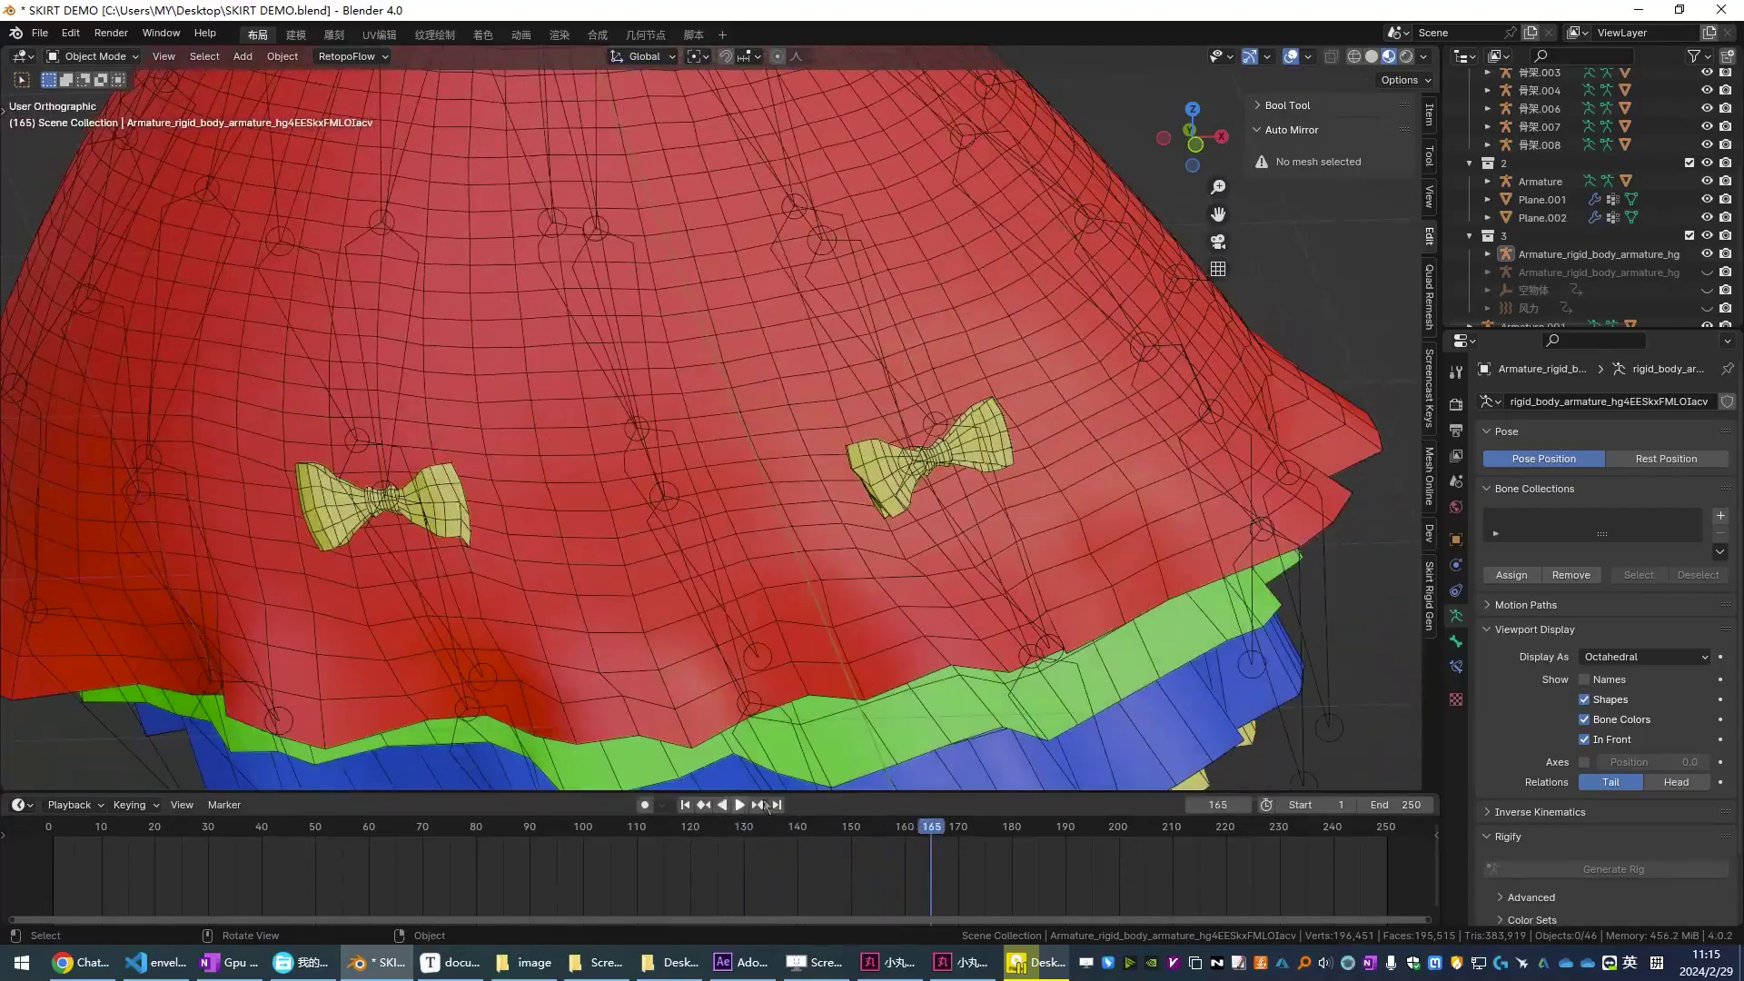
- Pause playback at frame 165 and shrink the envelopes around the wing bones
left_click(732, 805)
left_click(901, 486)
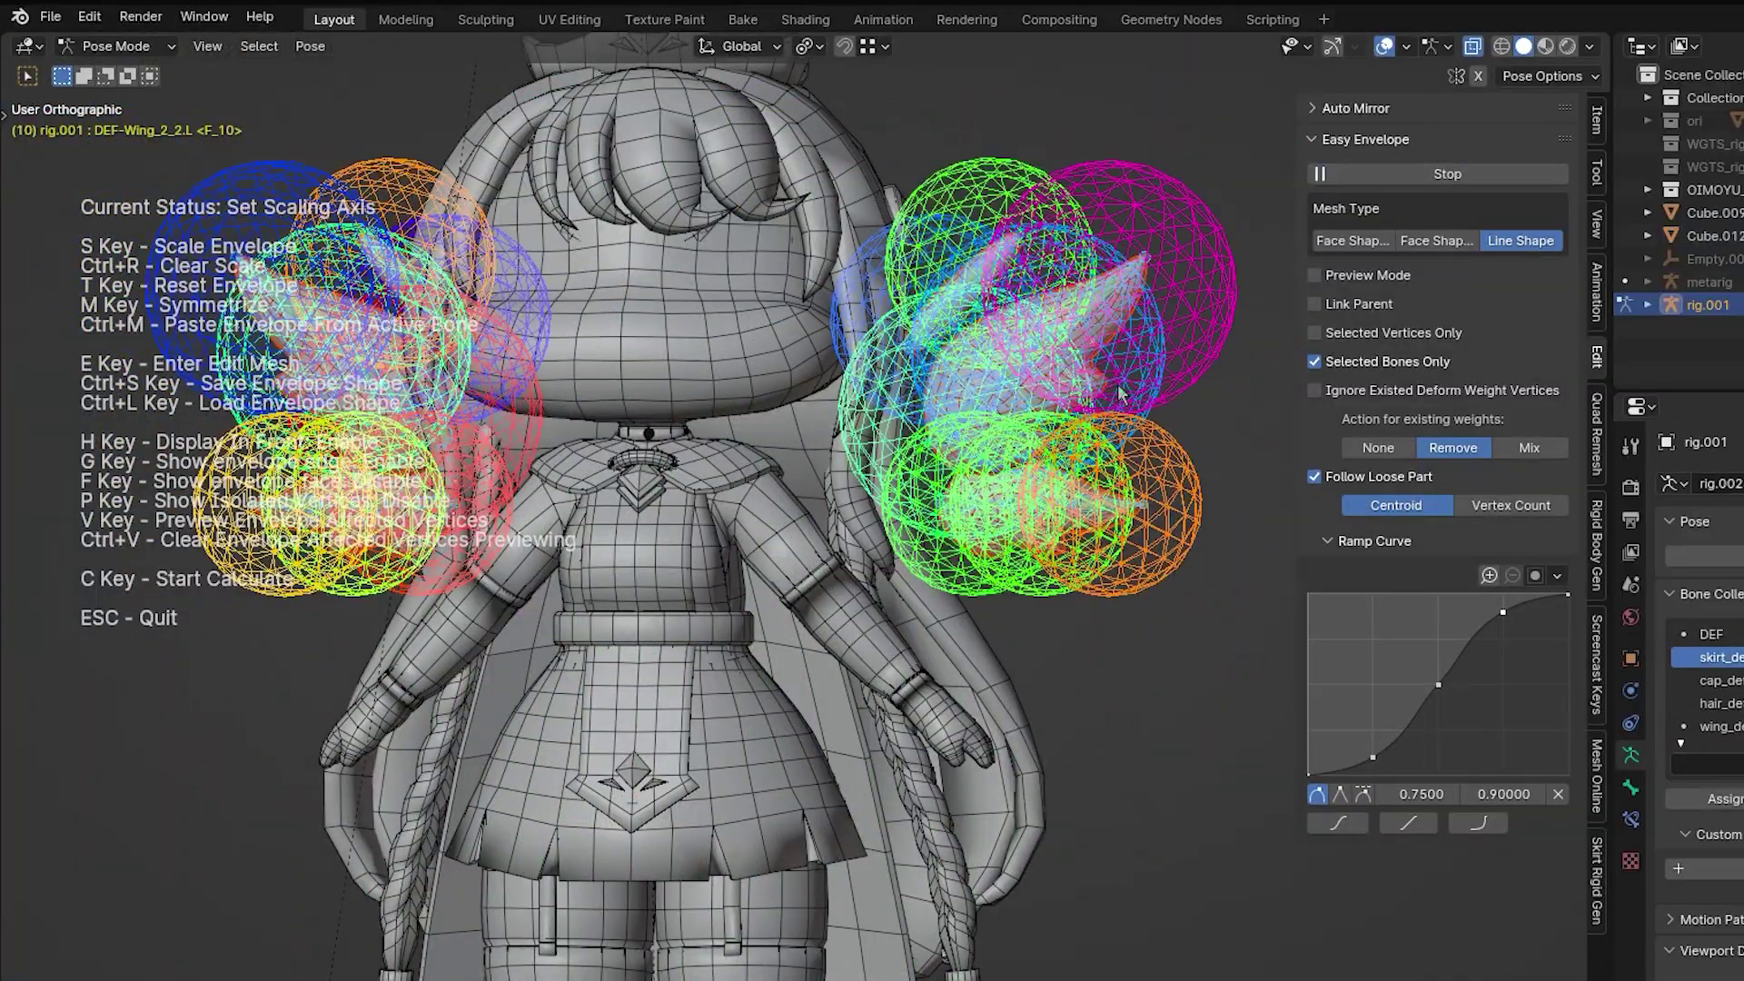
left_click(956, 416)
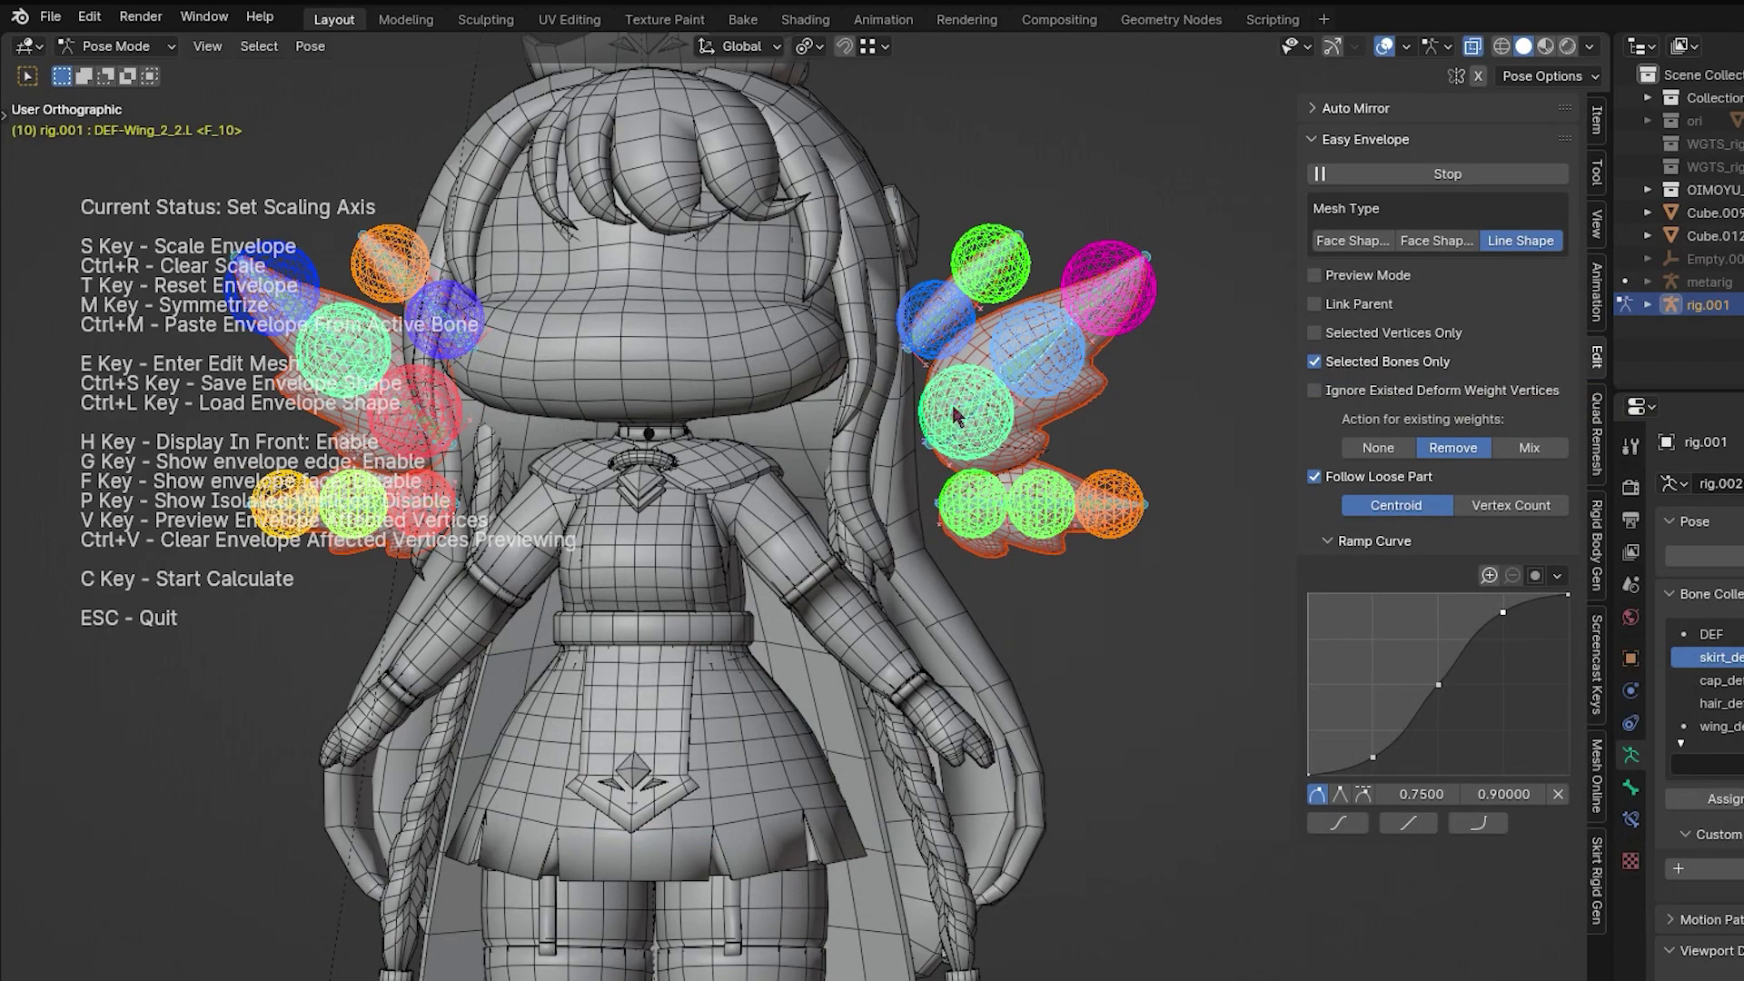
left_click(1018, 307)
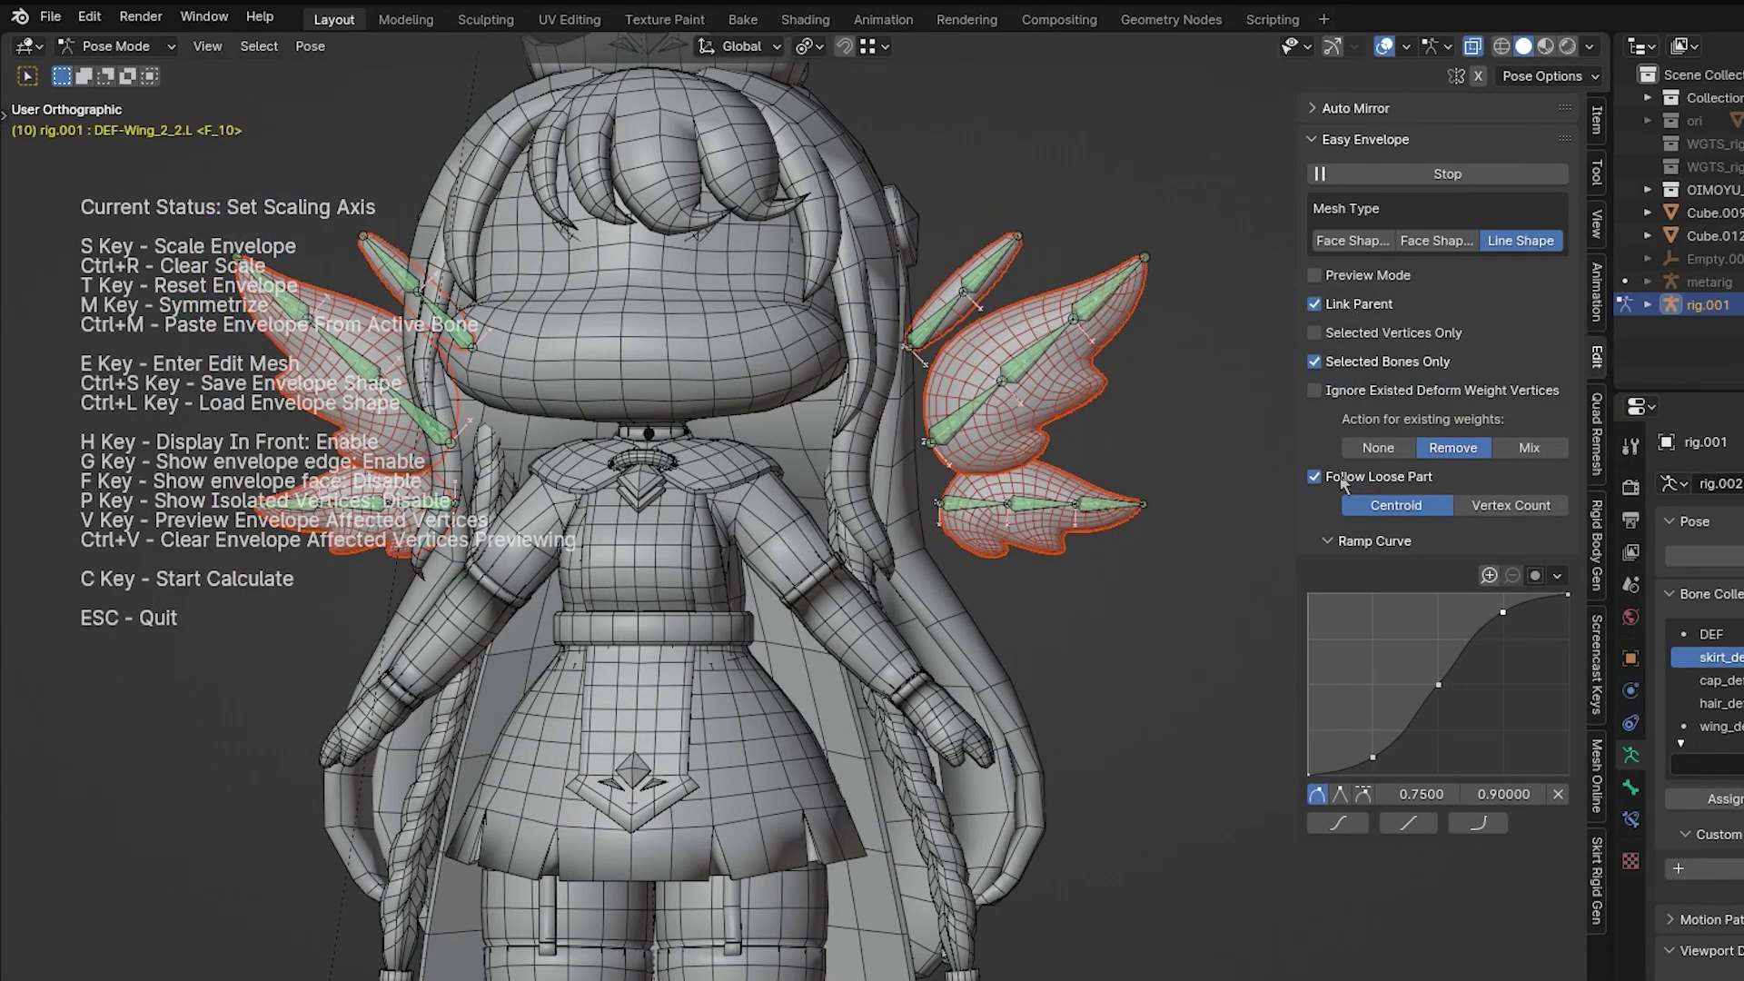
scroll(1073, 481, "down", 2)
key("s")
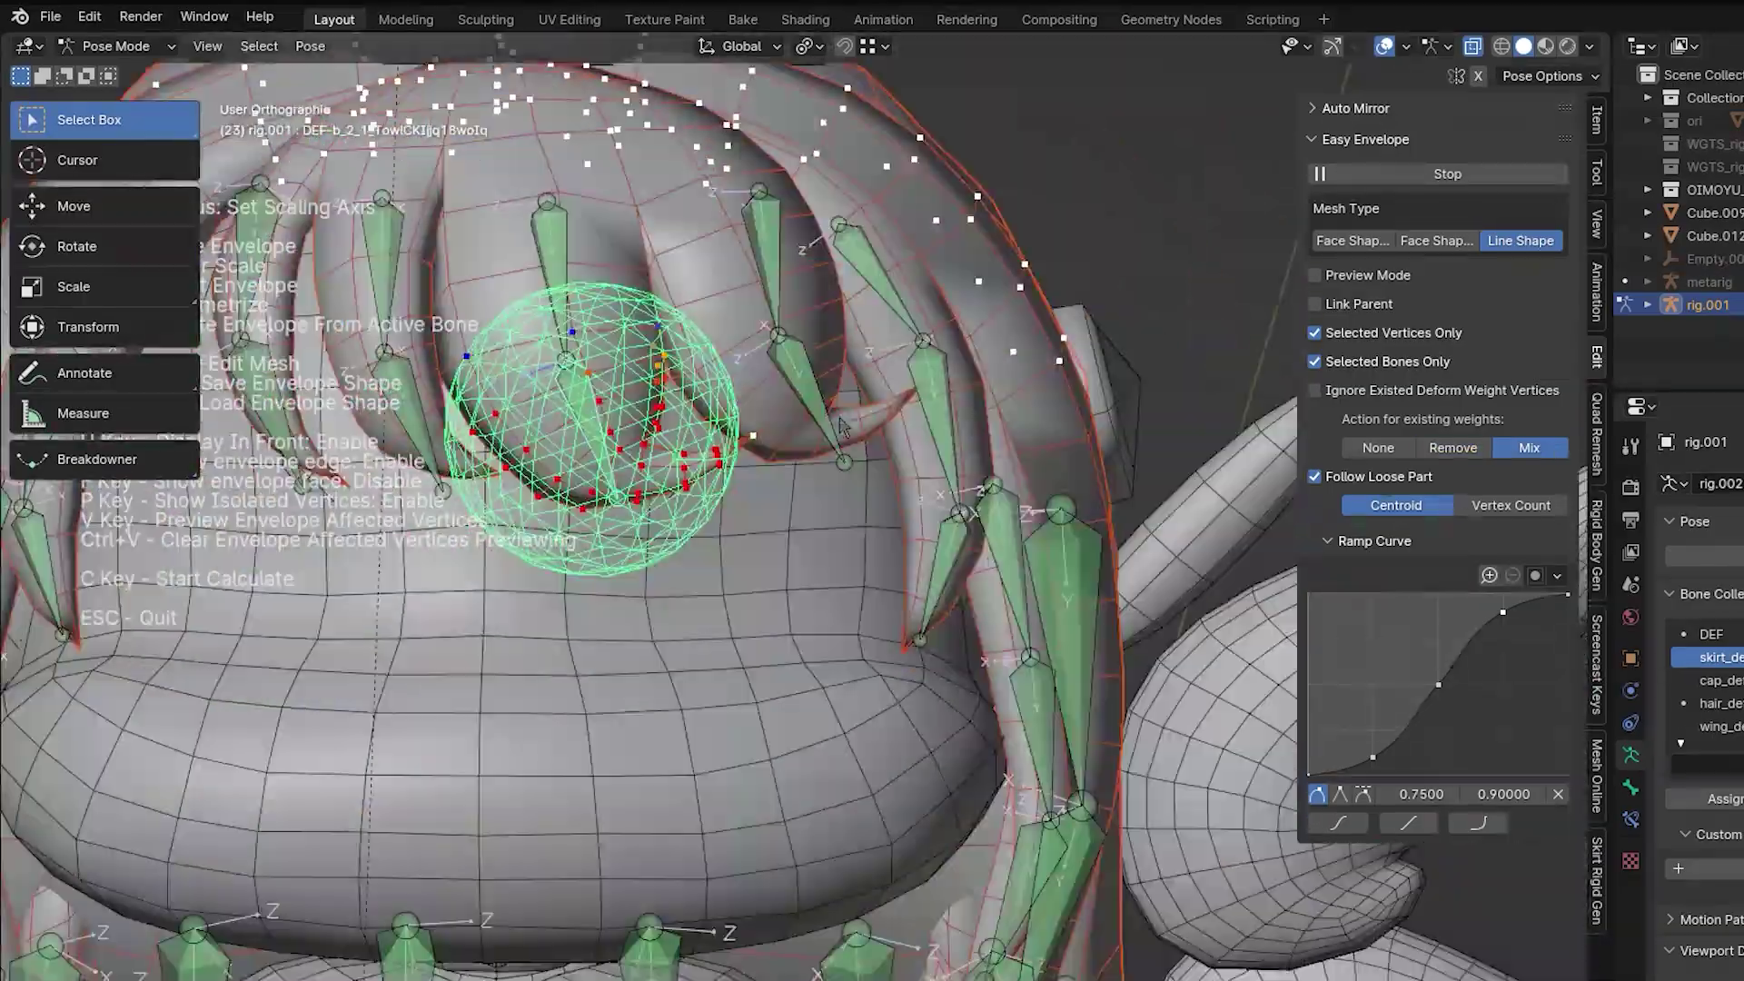
- Untick Follow Loose Part and select the skirt mesh
scroll(781, 509, "down", 3)
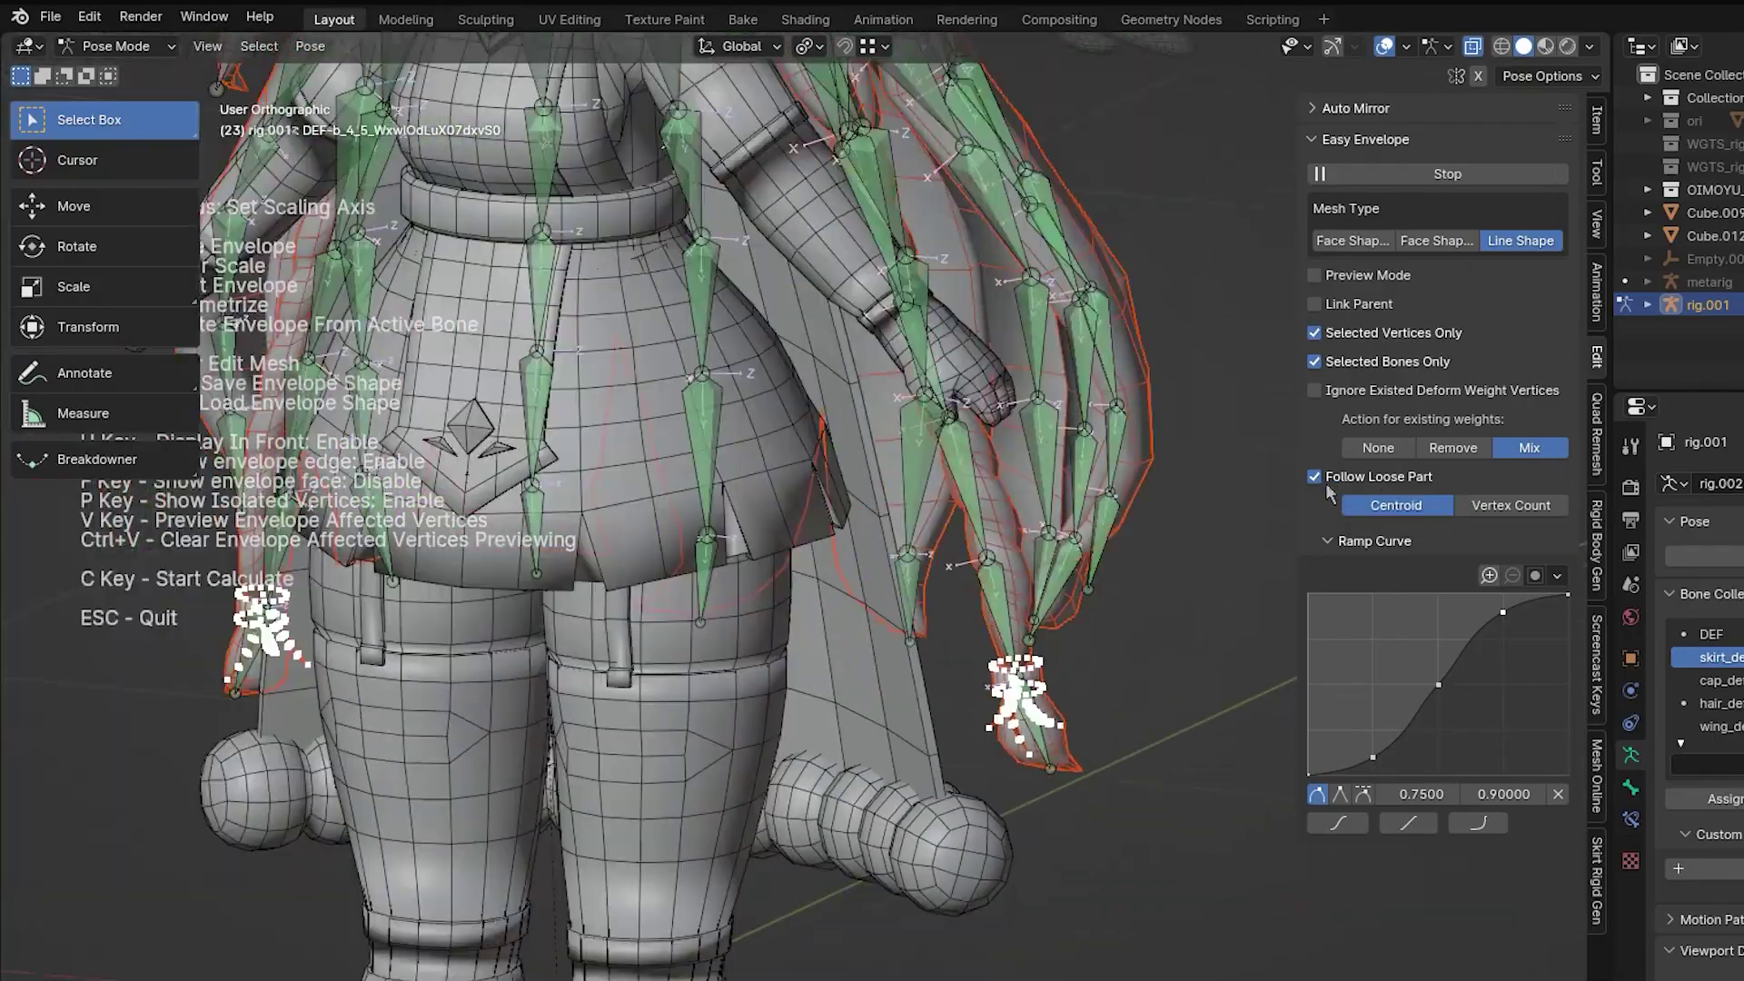
left_click(1314, 476)
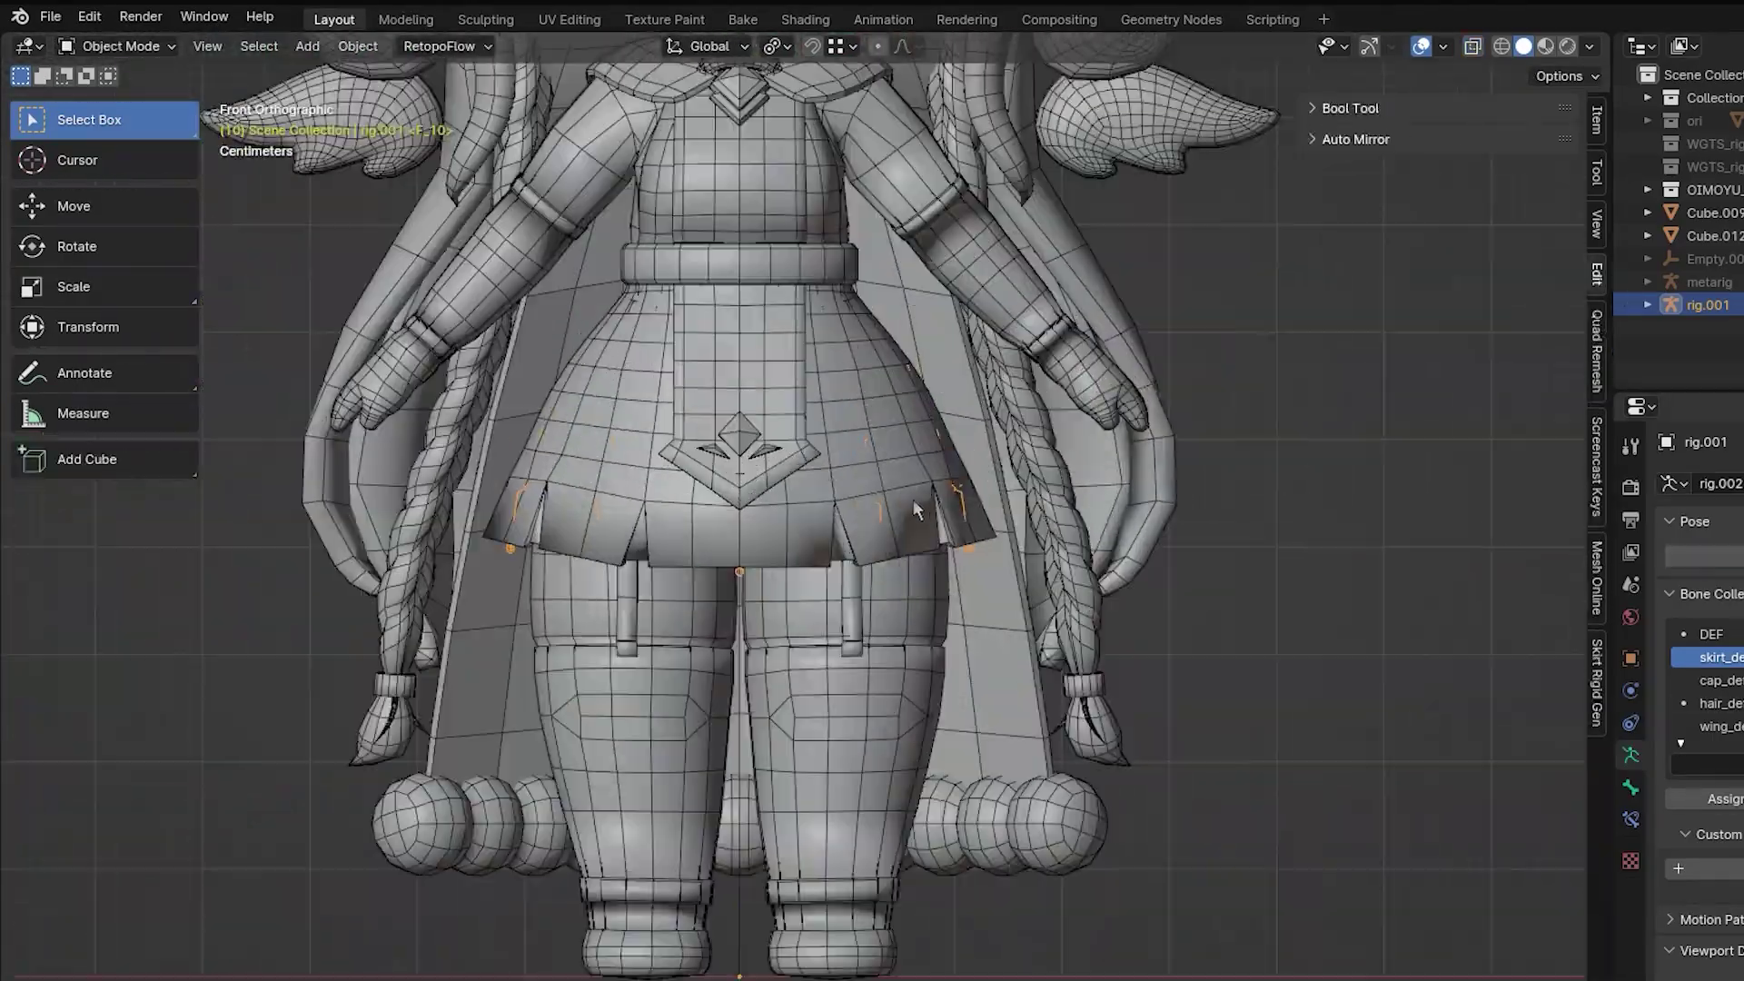
left_click(820, 402)
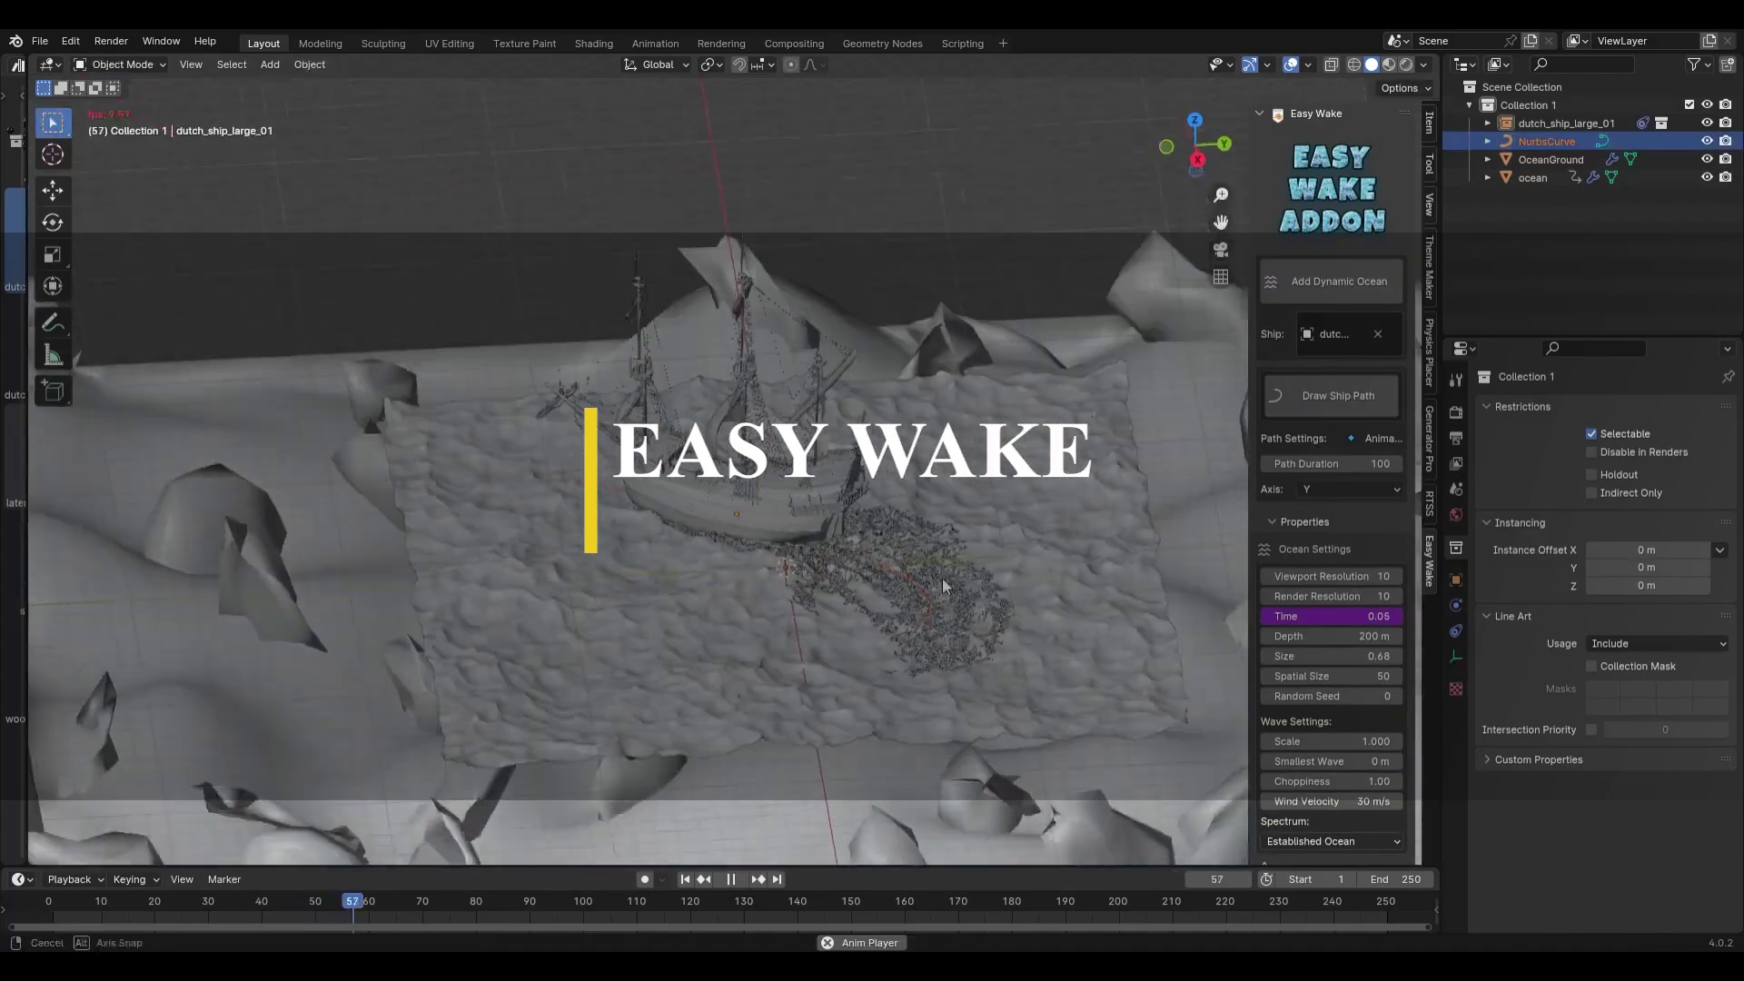
- View the ship's wake in Rendered shading from above and set the ocean Size to 1.2
left_click(1406, 66)
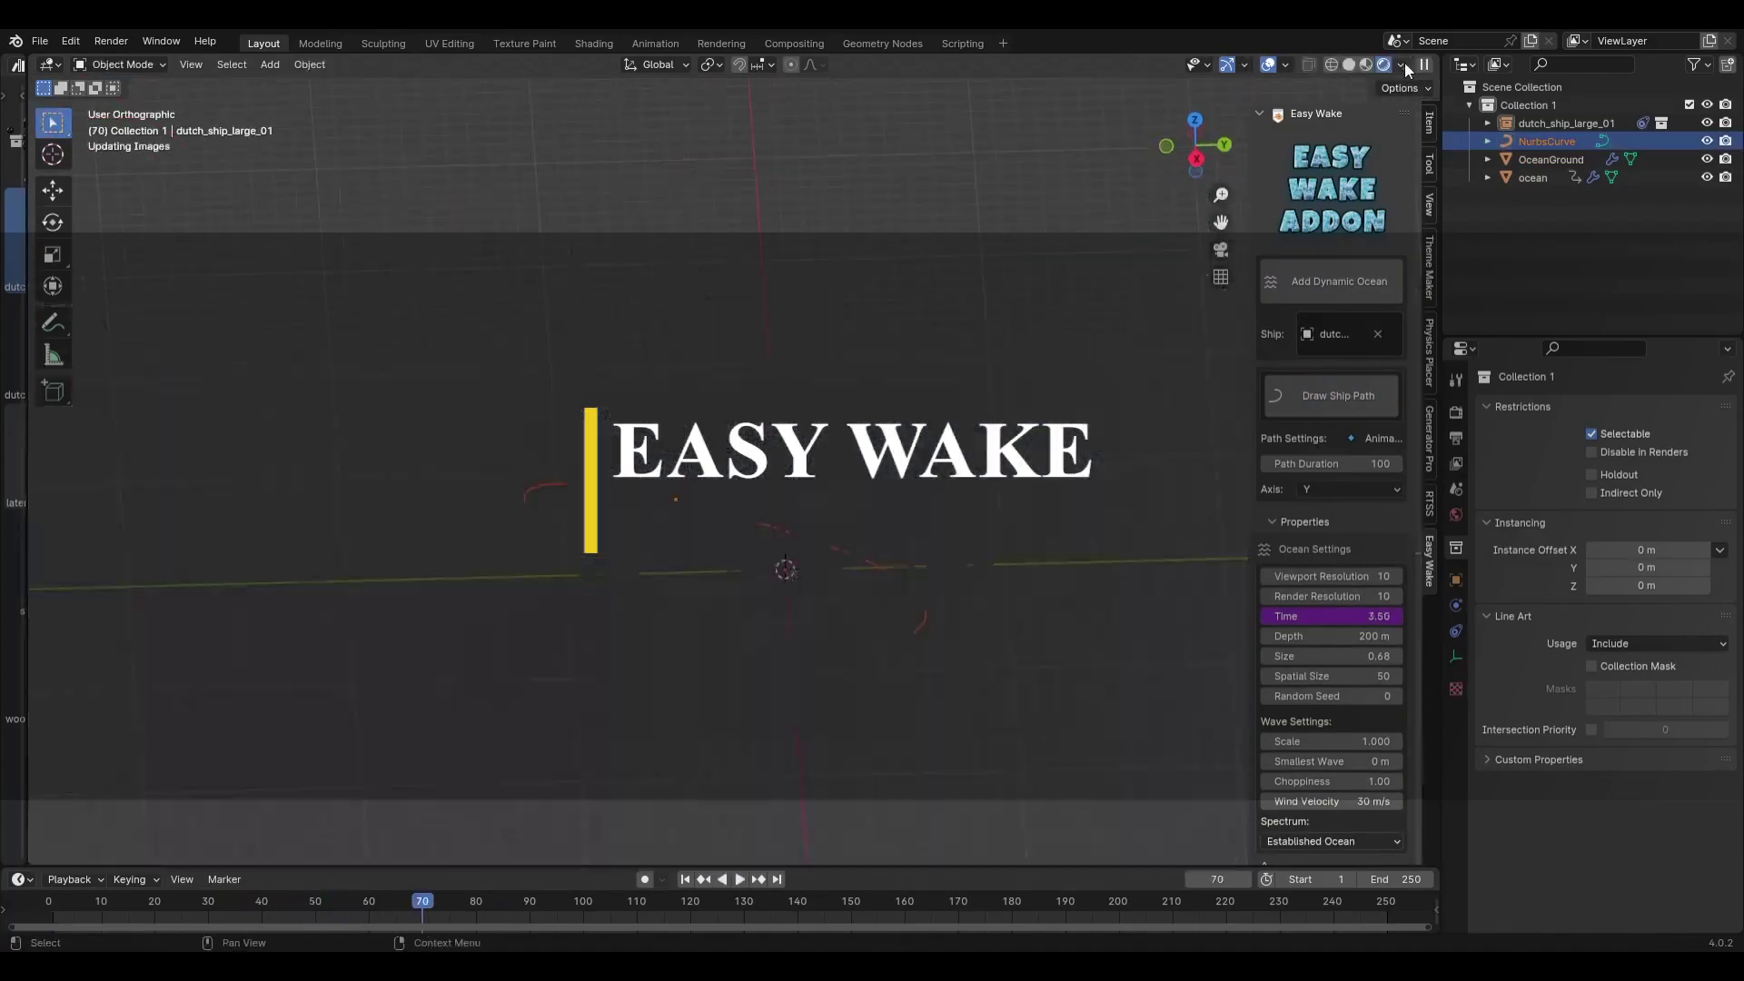
middle_click_drag(952, 358, 854, 436)
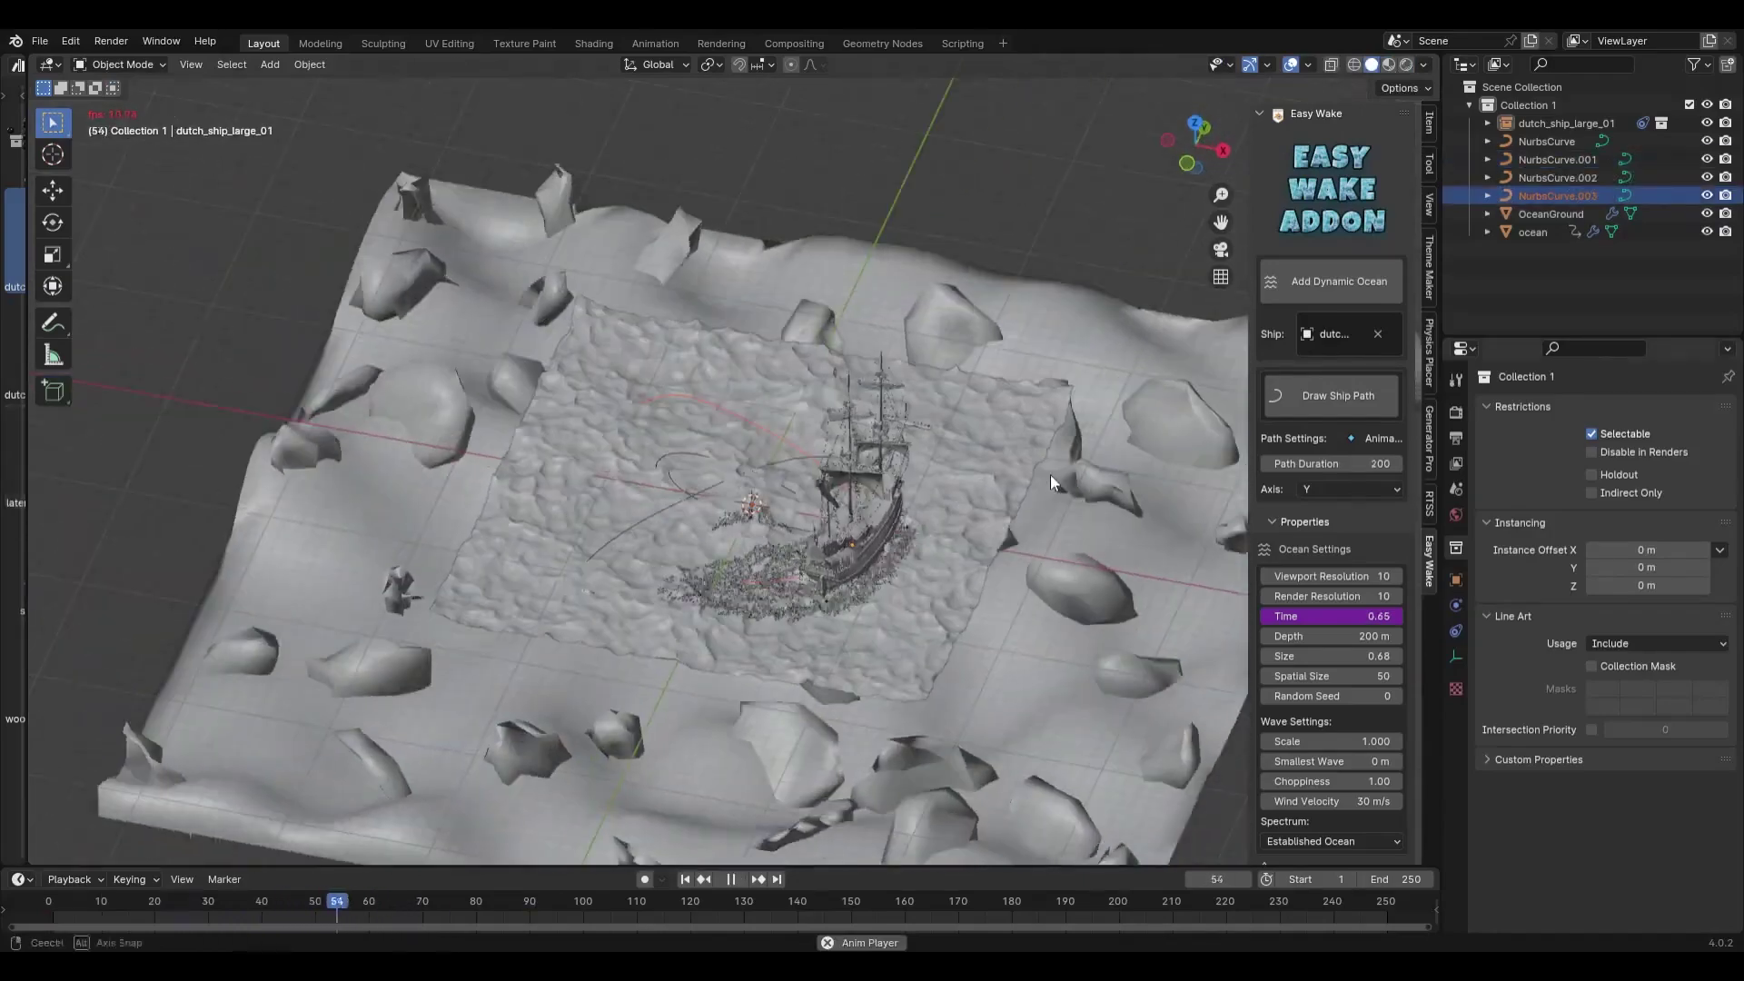
middle_click_drag(1049, 474, 1062, 467)
left_click(1301, 656)
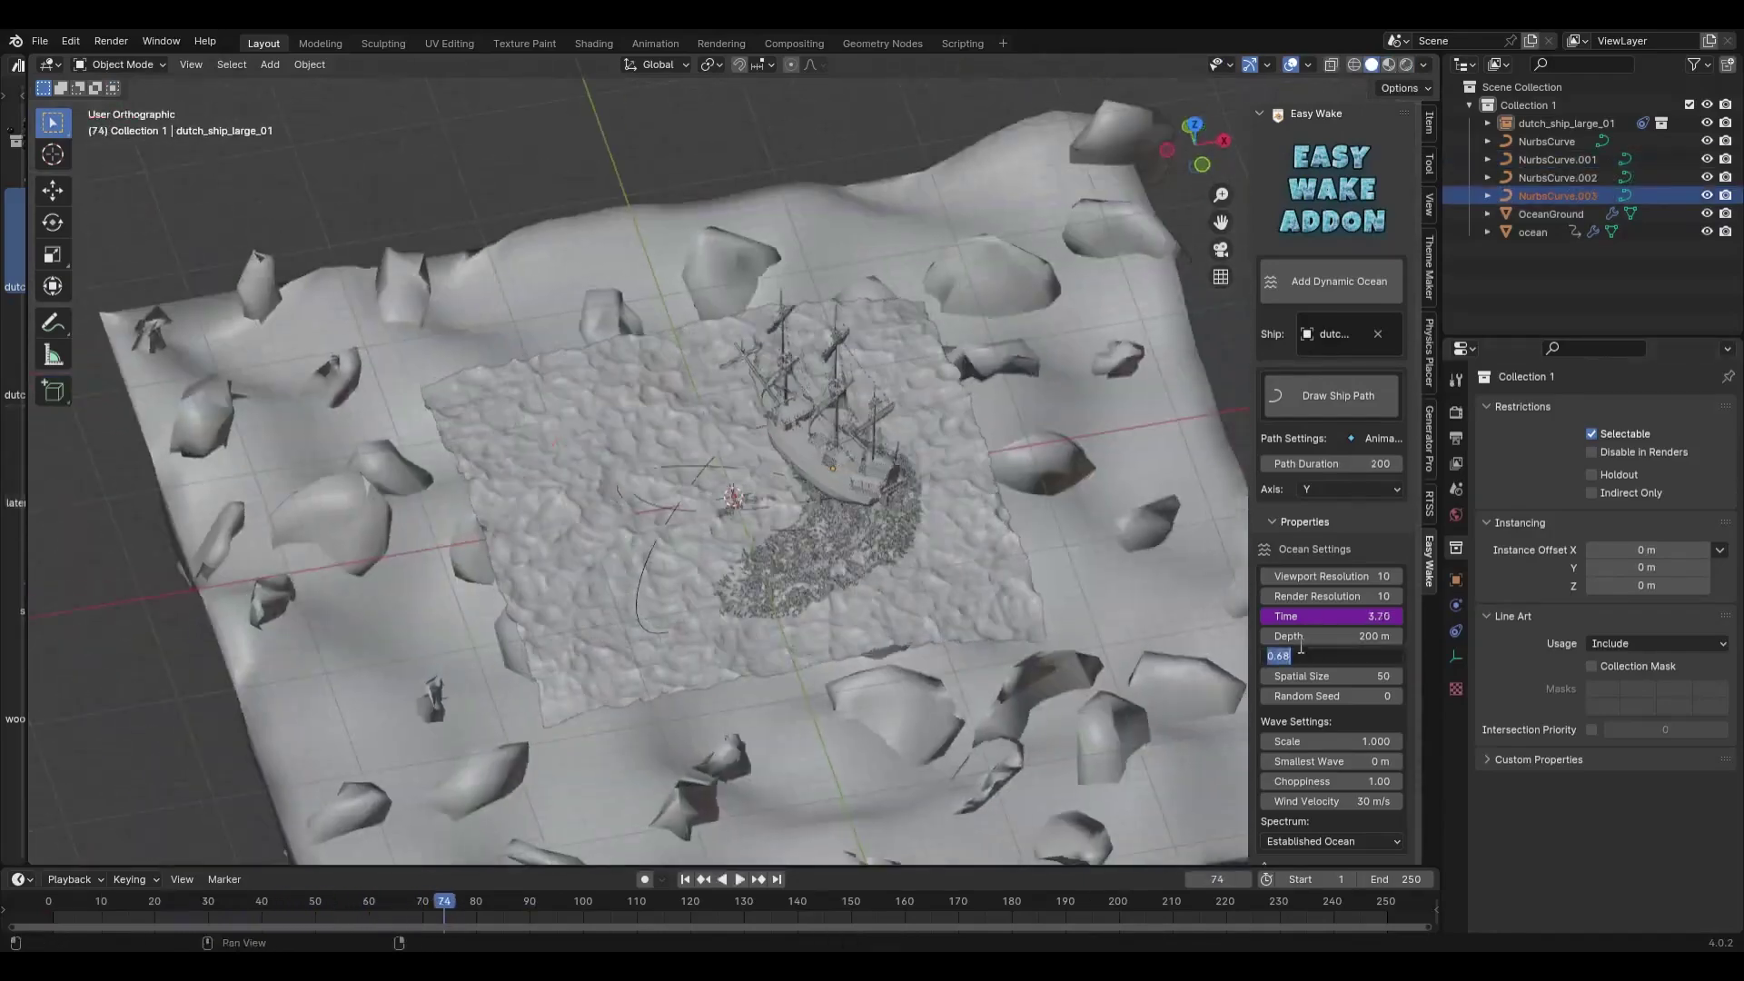
type("1.2")
key("Return")
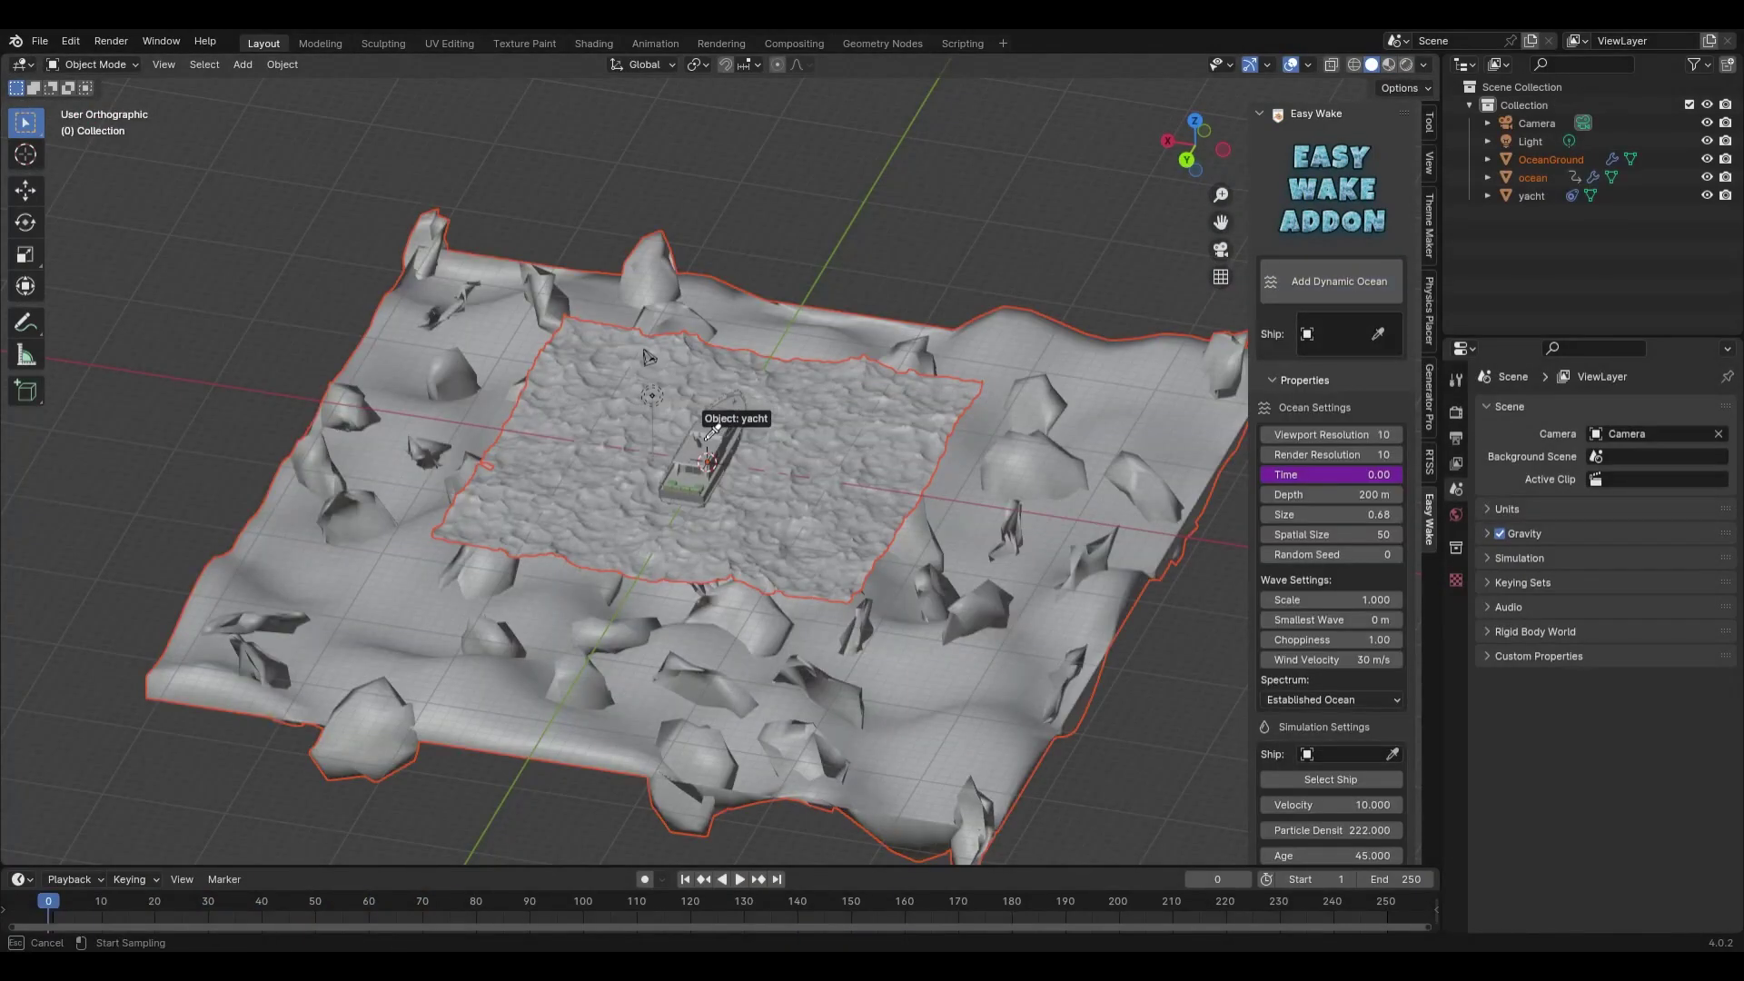
- Pick the yacht as the ship and set the ocean size to 1.30
left_click(711, 435)
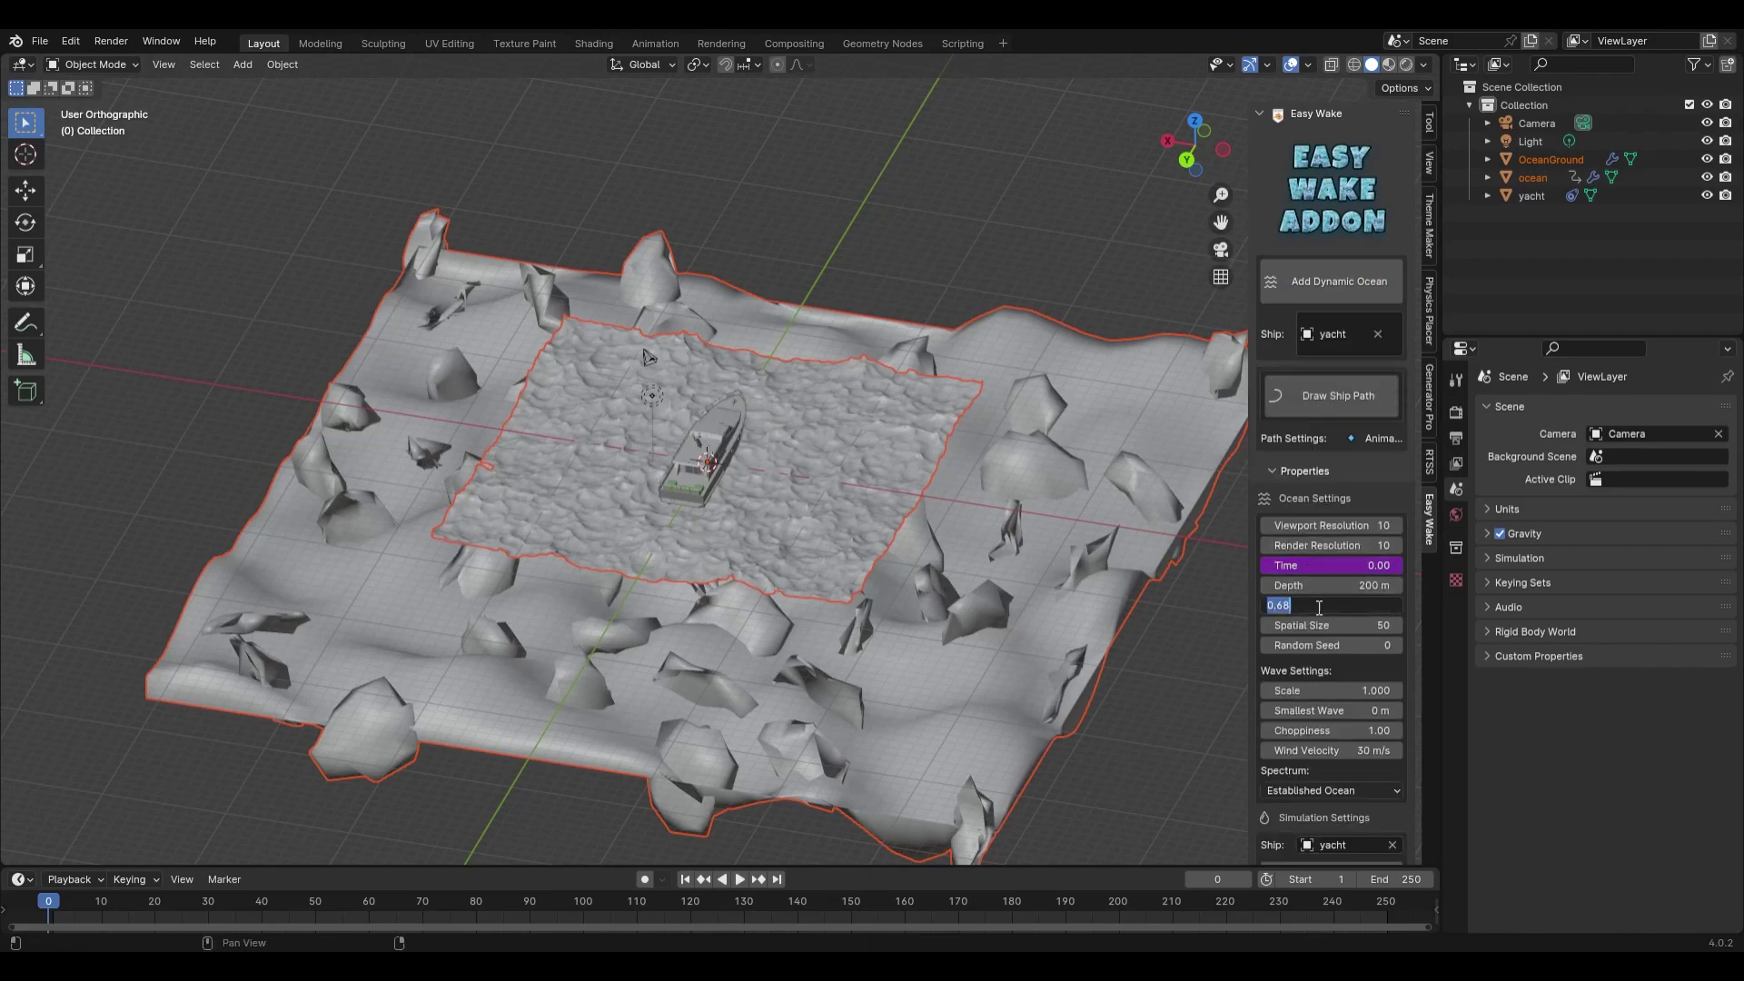
key("Return")
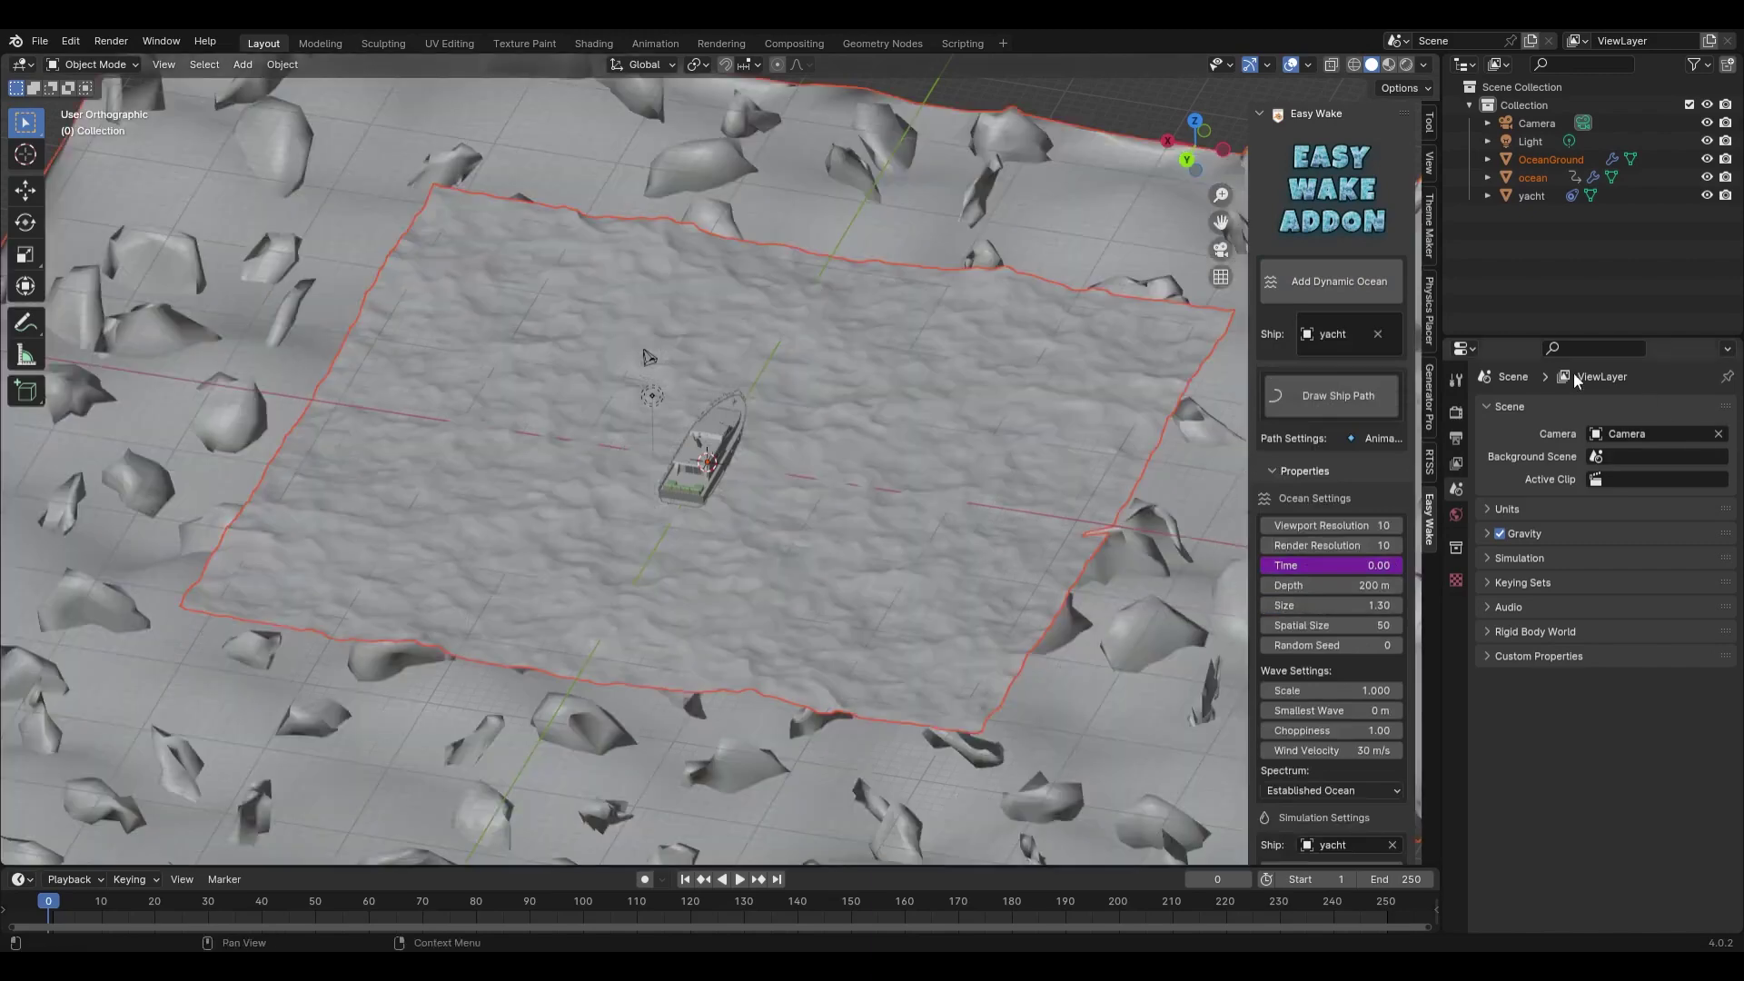
left_click(904, 460)
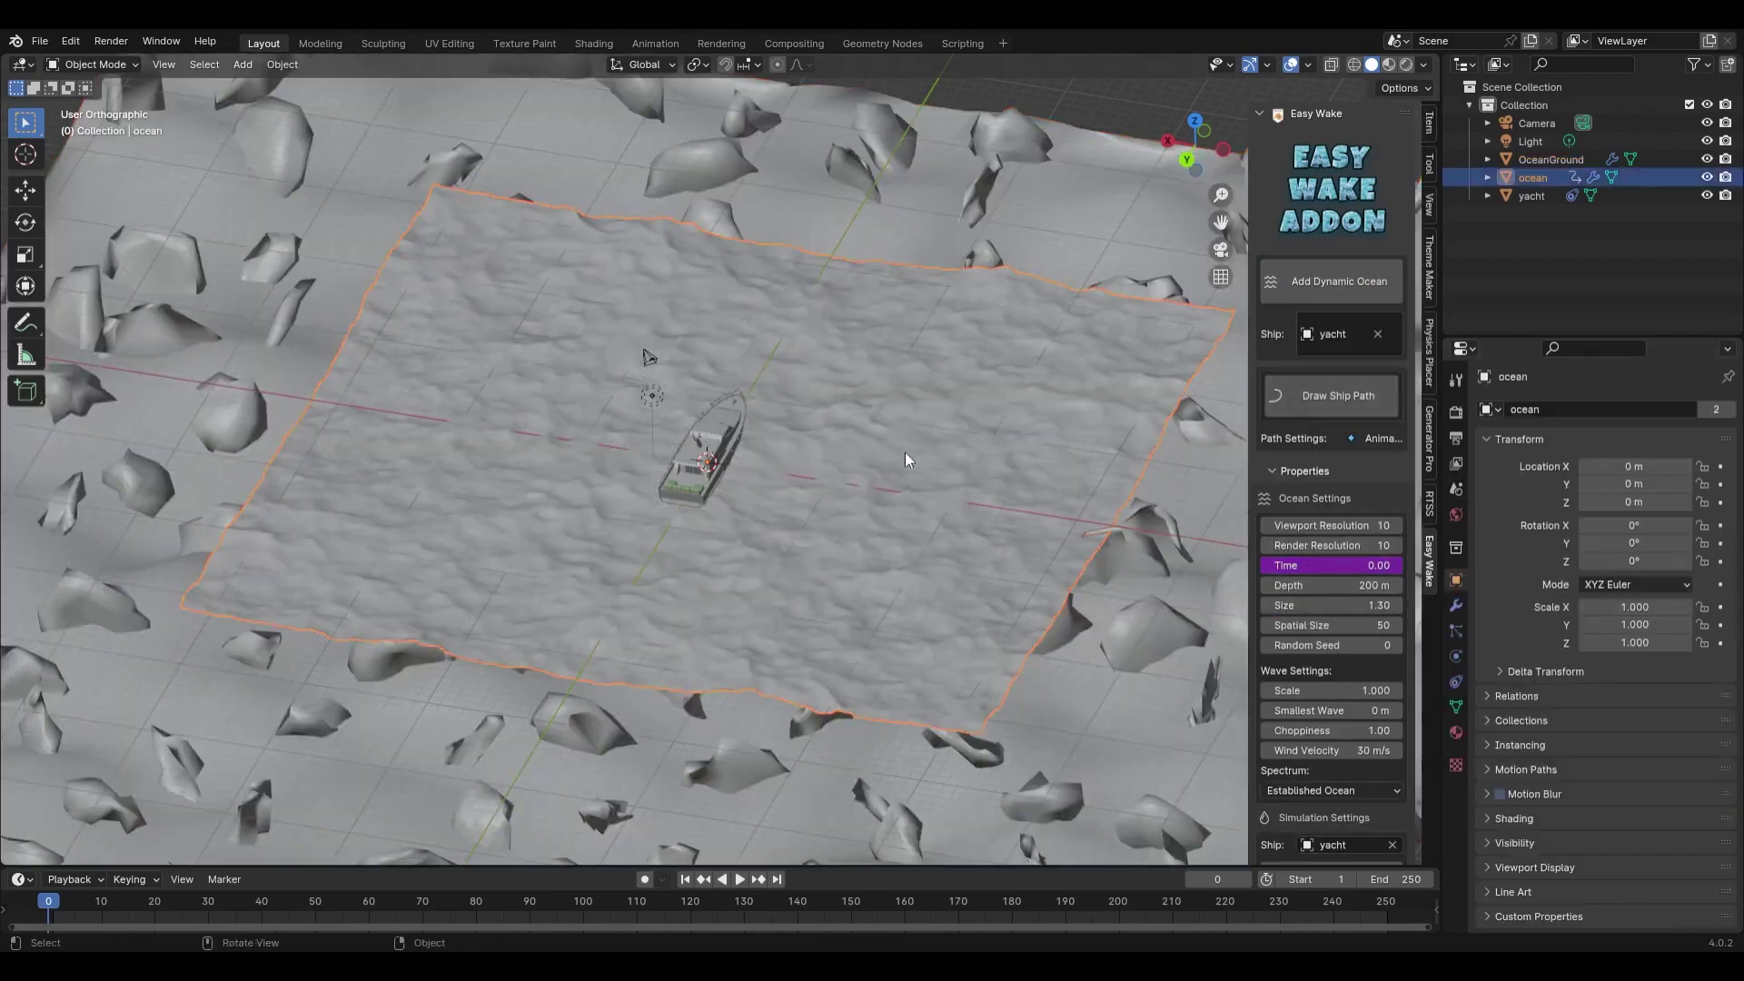
- Draw a ship path for the yacht, then play its sailing animation in Rendered shading
left_click(1322, 413)
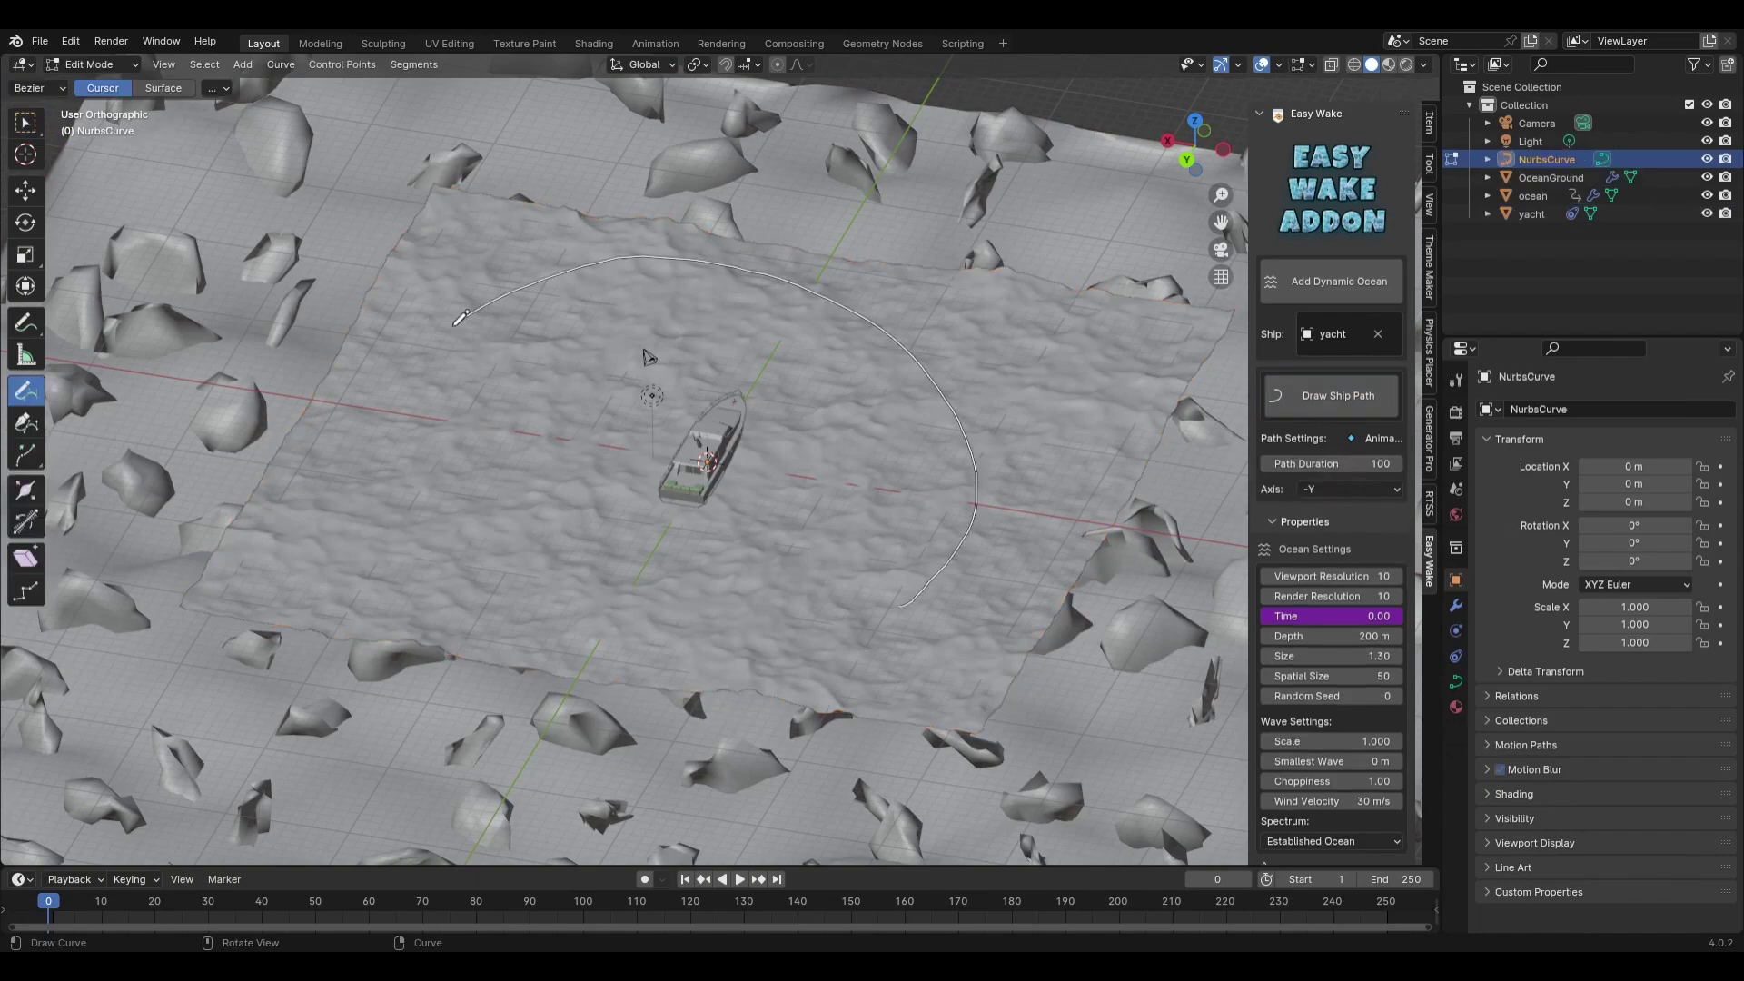
key("Return")
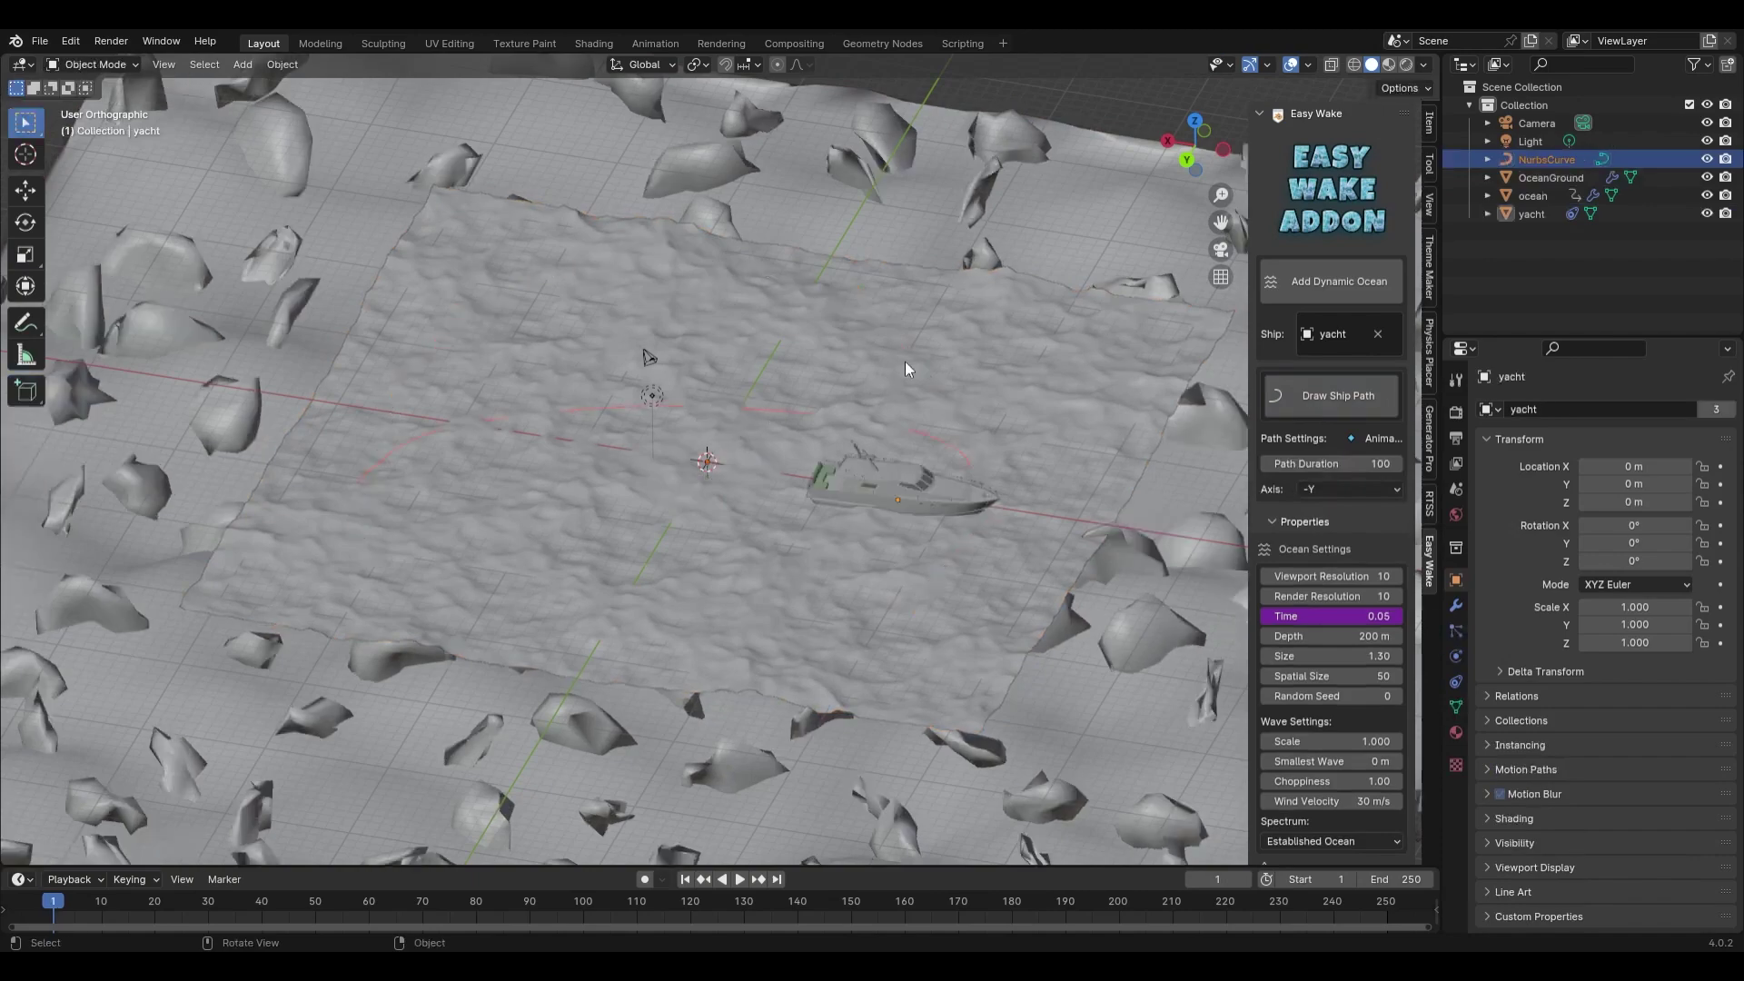
key("space")
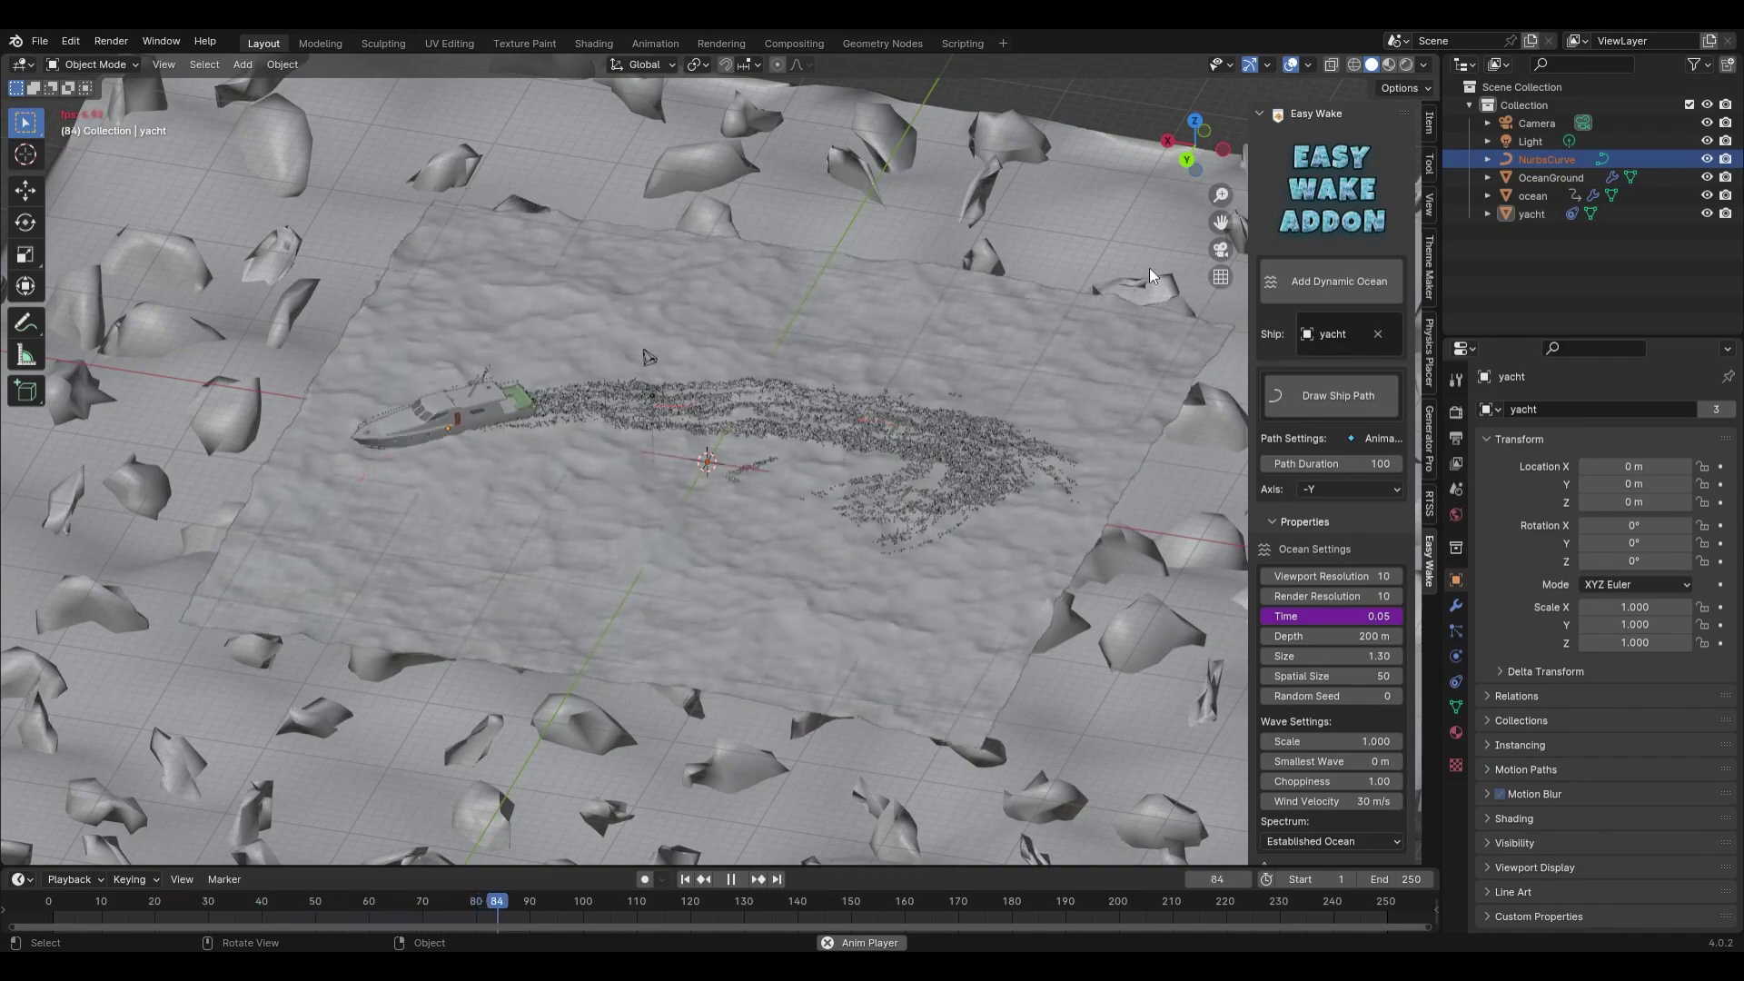
left_click(1406, 65)
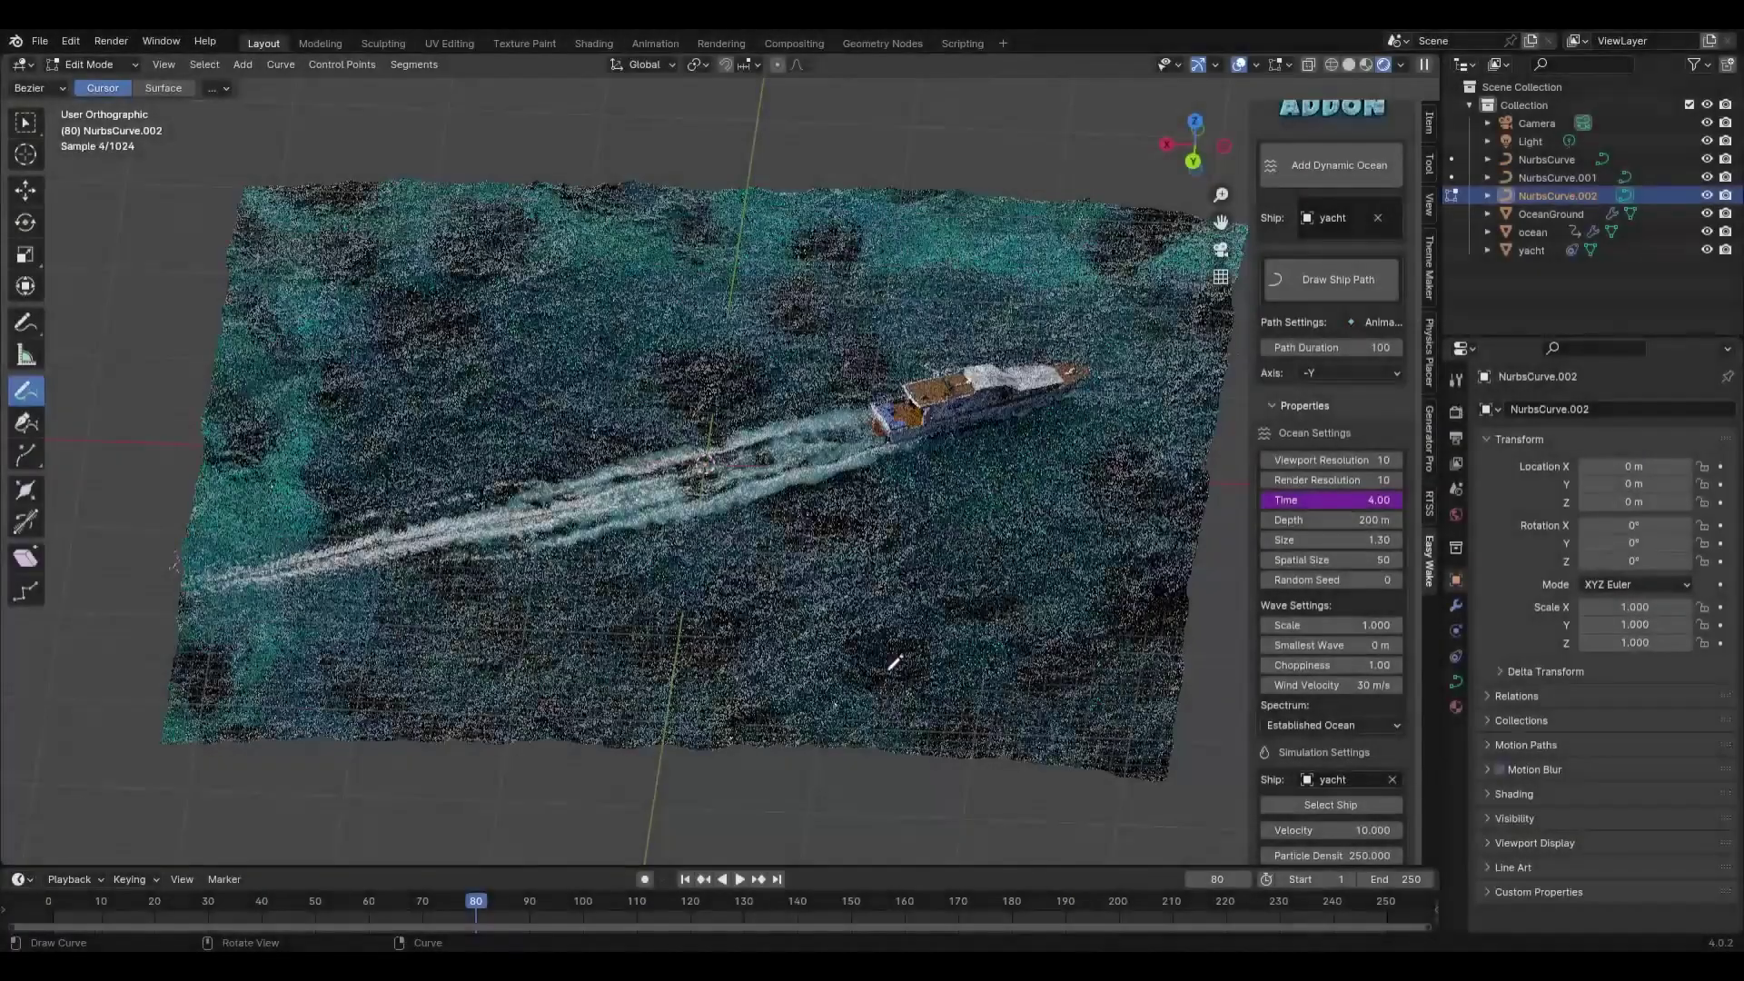
- Stop playback and view the yacht's foamy wake rendered from above
mouse_move(913, 676)
left_mouse_down()
mouse_move(962, 525)
mouse_move(797, 269)
left_mouse_up()
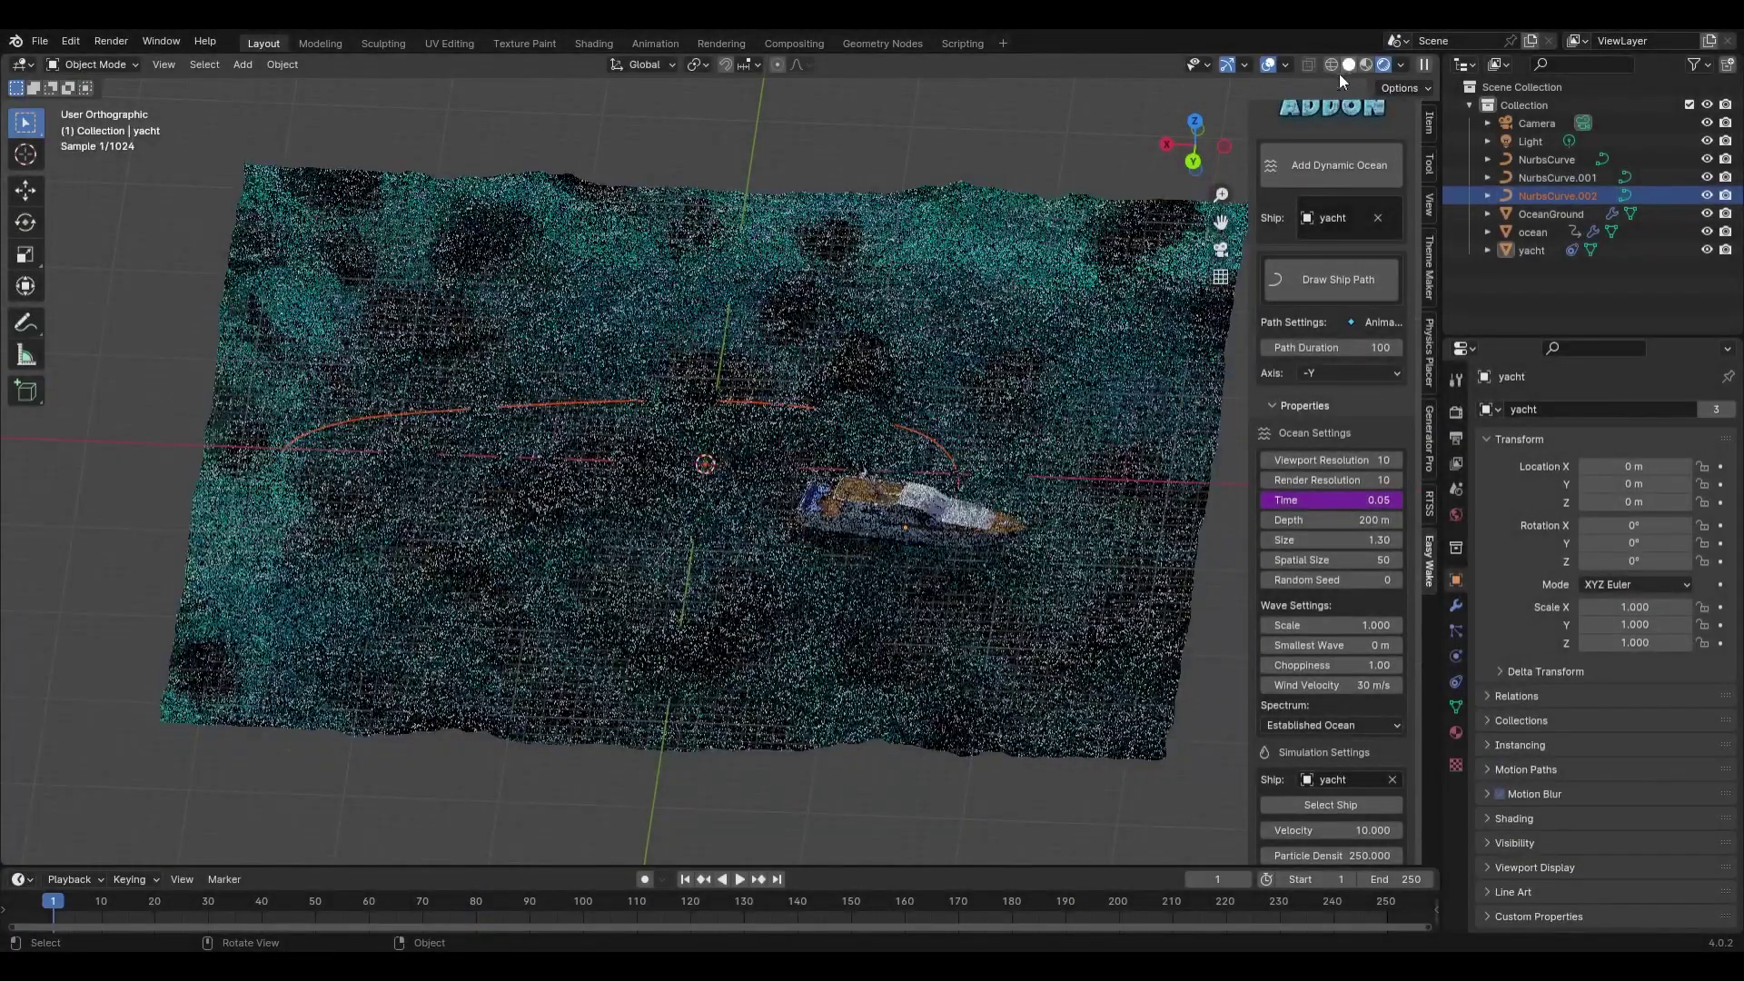
left_click(1342, 67)
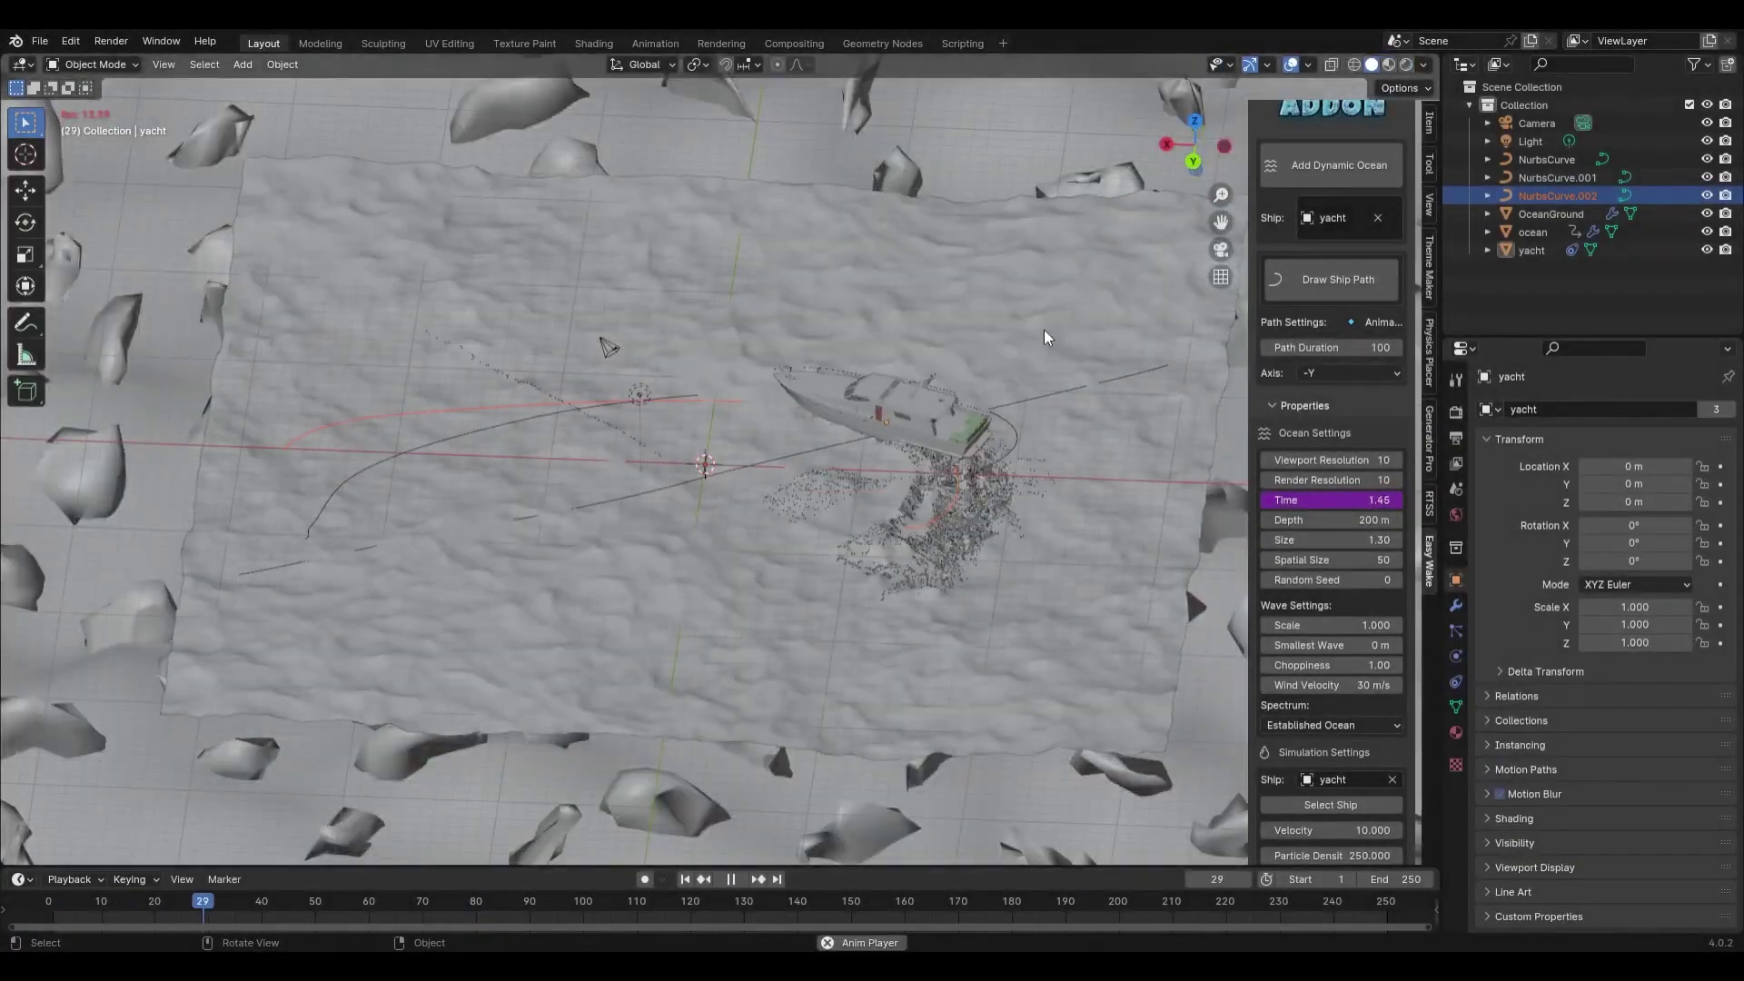
key("space")
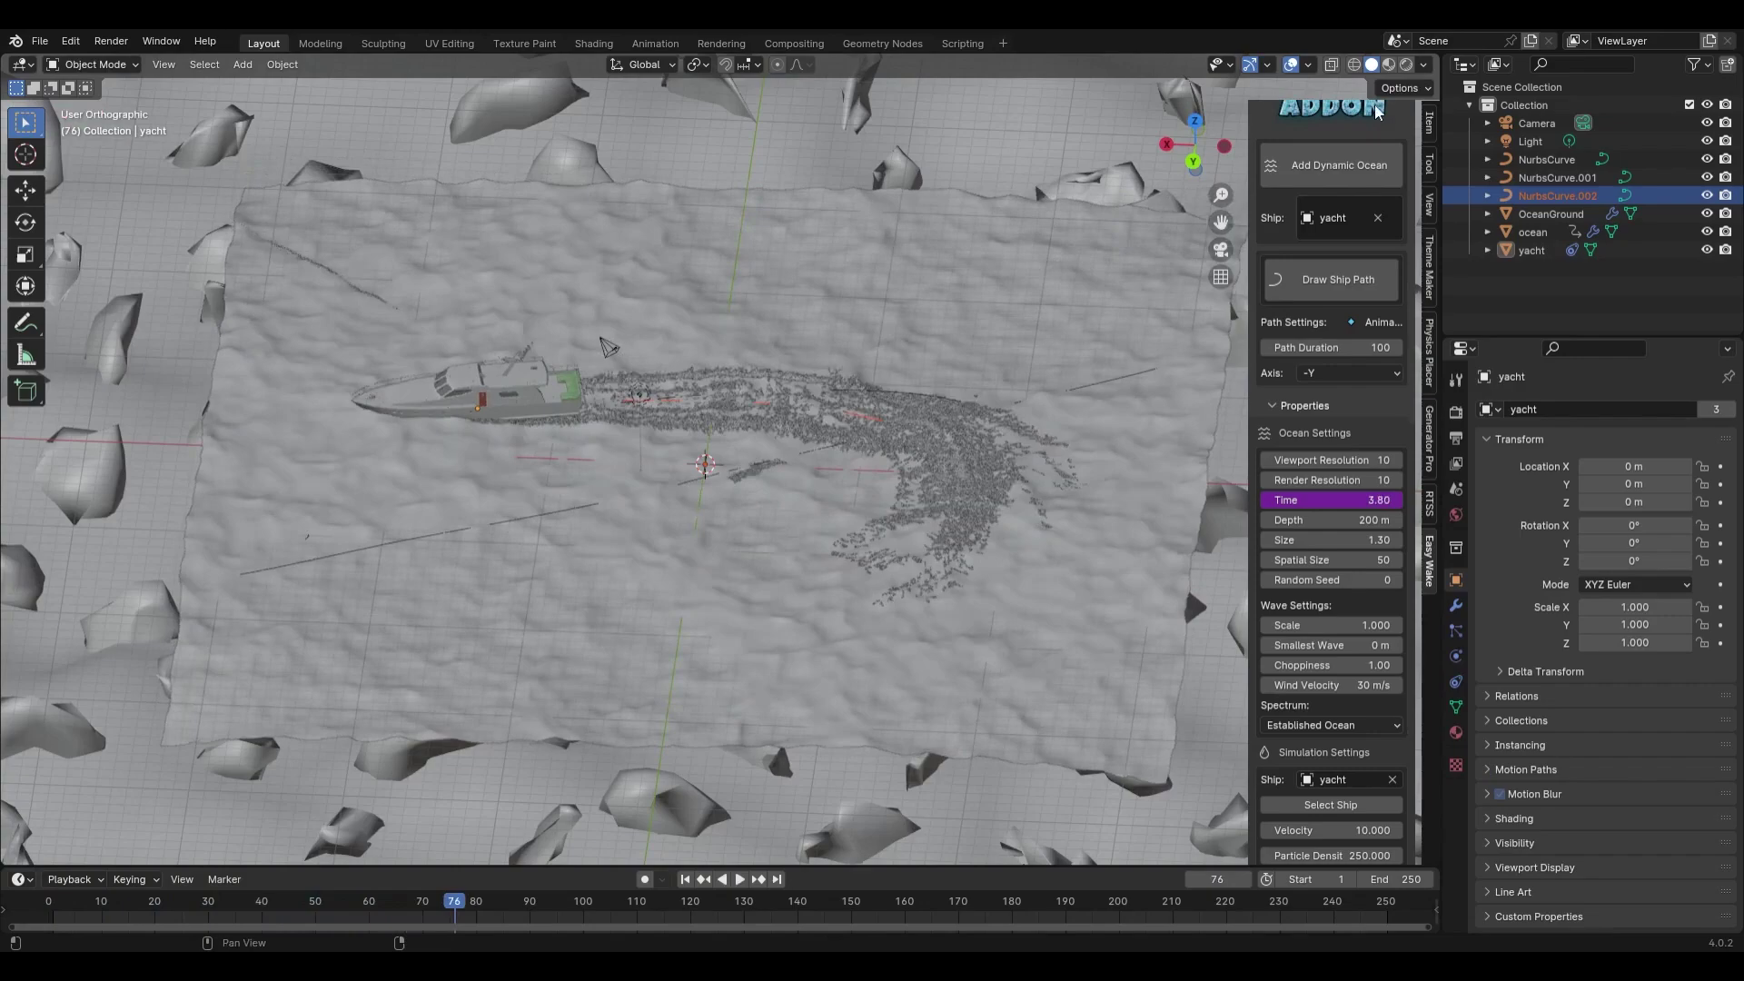
left_click(1406, 64)
middle_click_drag(990, 427, 817, 458)
scroll(812, 469, "down", 3)
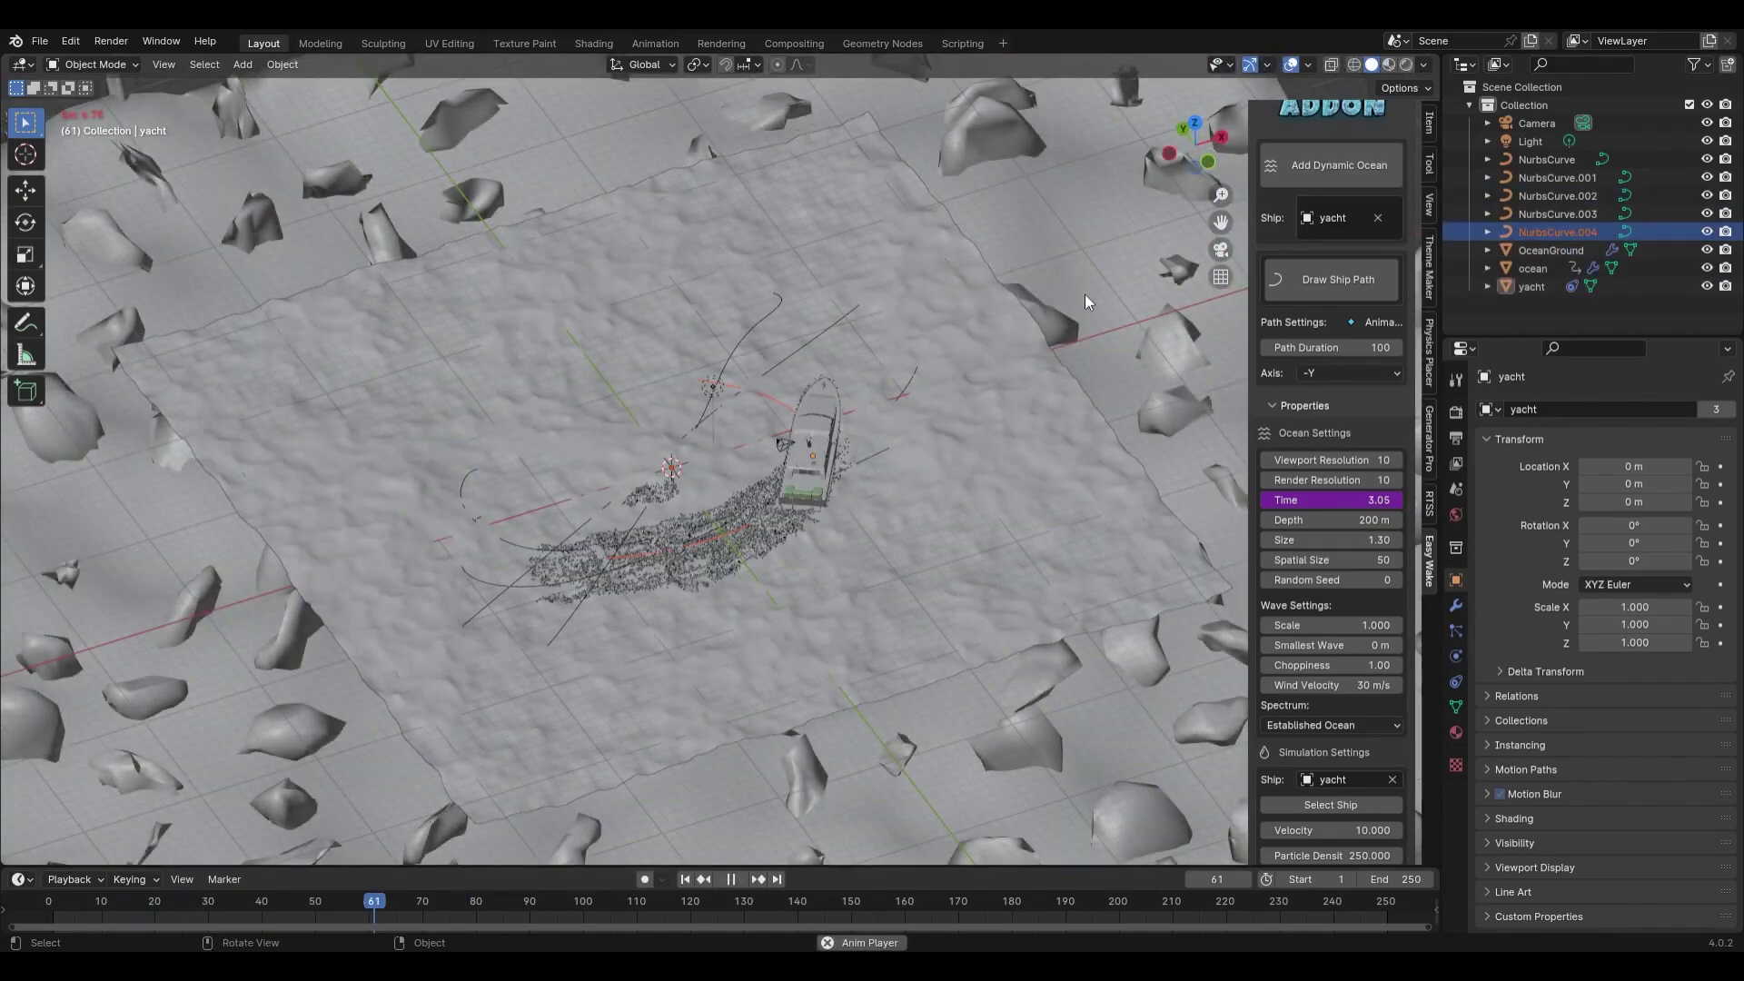
- Watch the sailing ship's rendered wake among the rocks from several angles
key("space")
left_click(1405, 64)
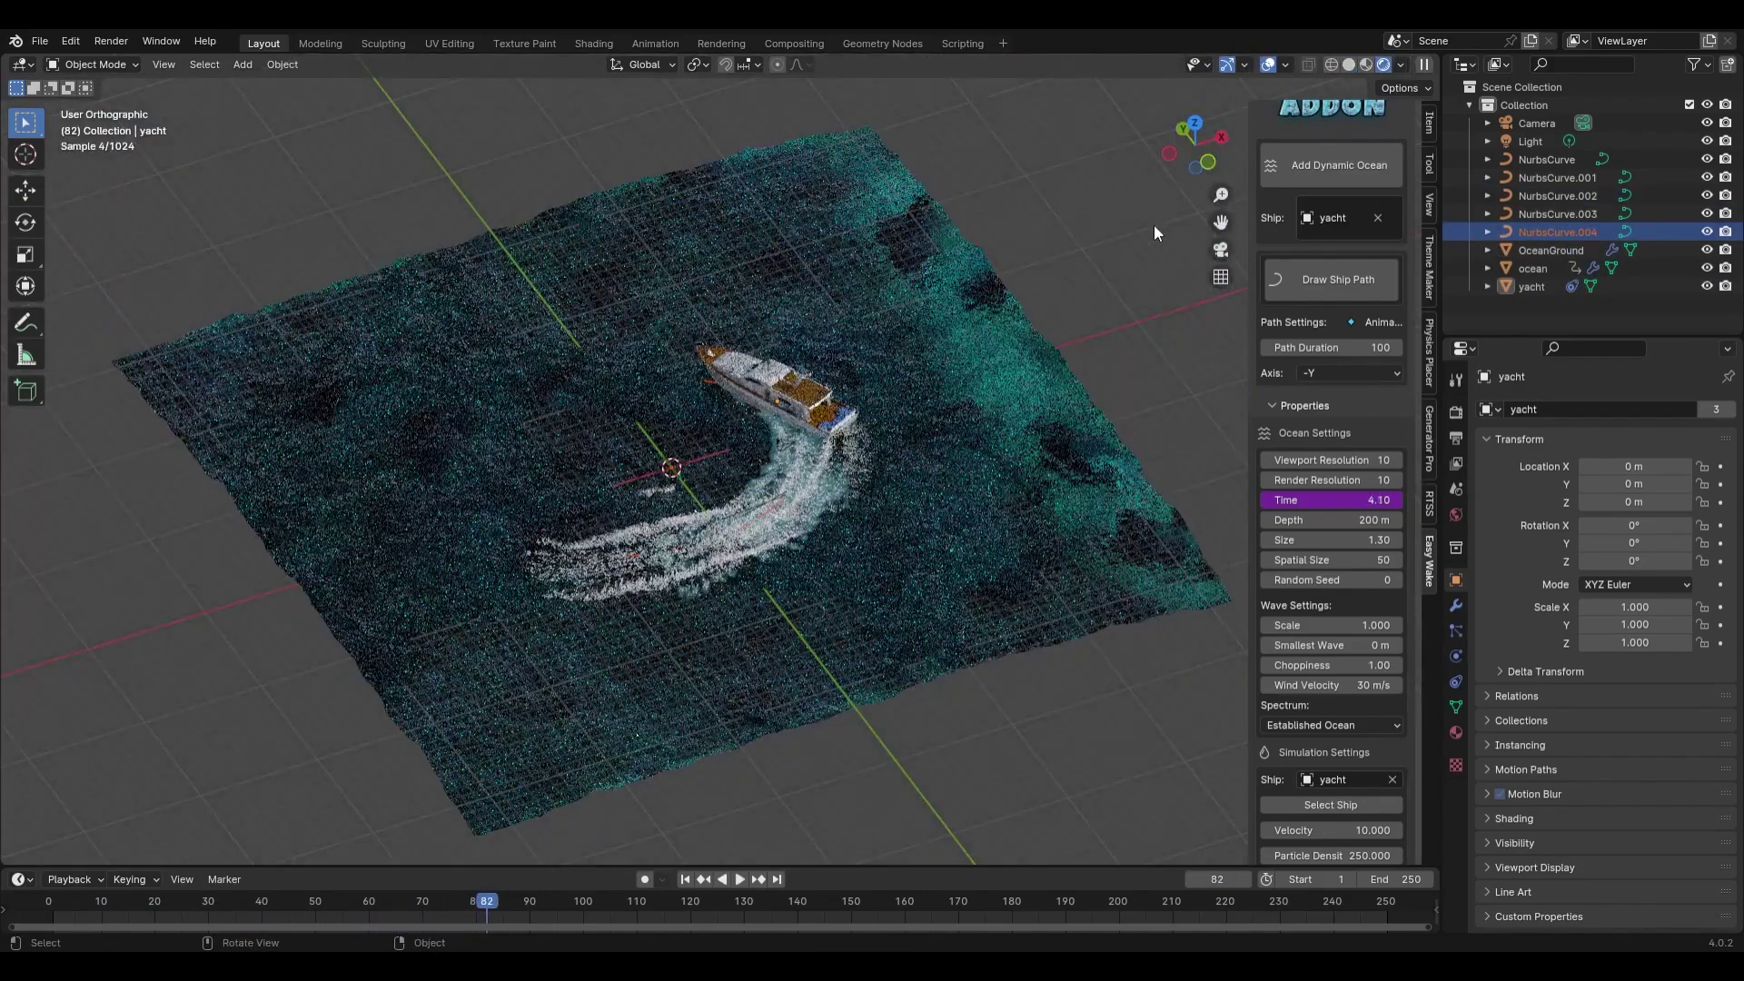
middle_click_drag(710, 465, 874, 524)
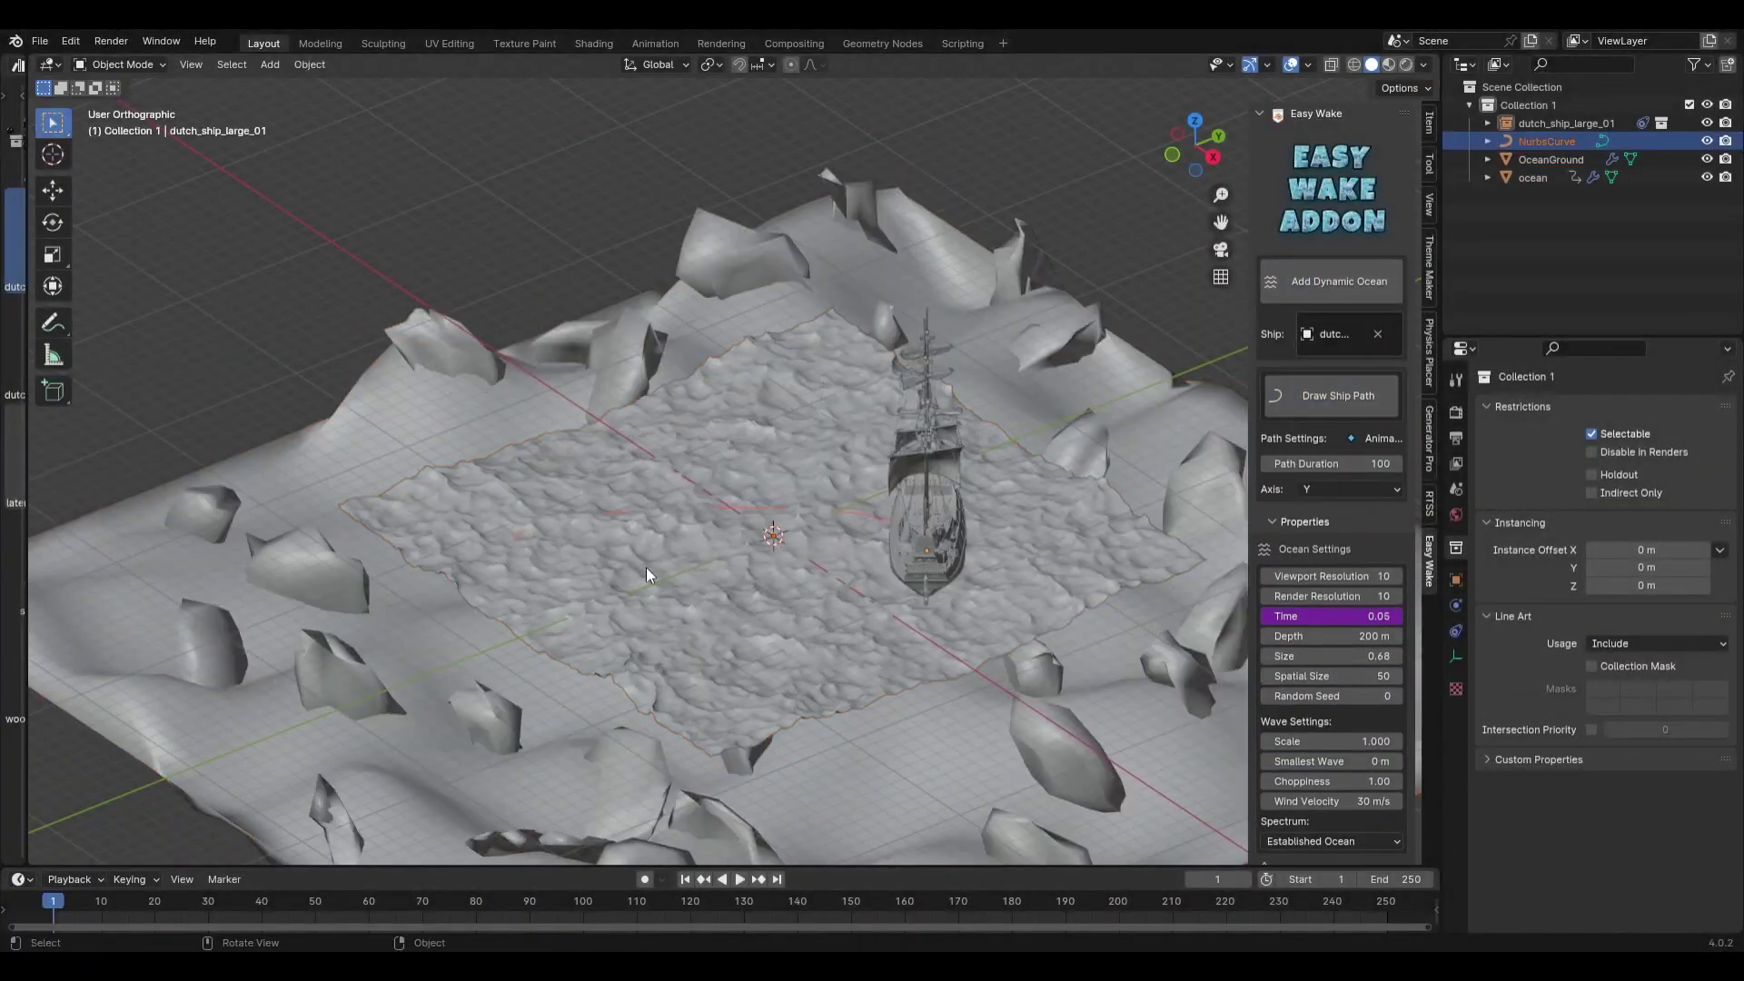
middle_click_drag(646, 566, 940, 577)
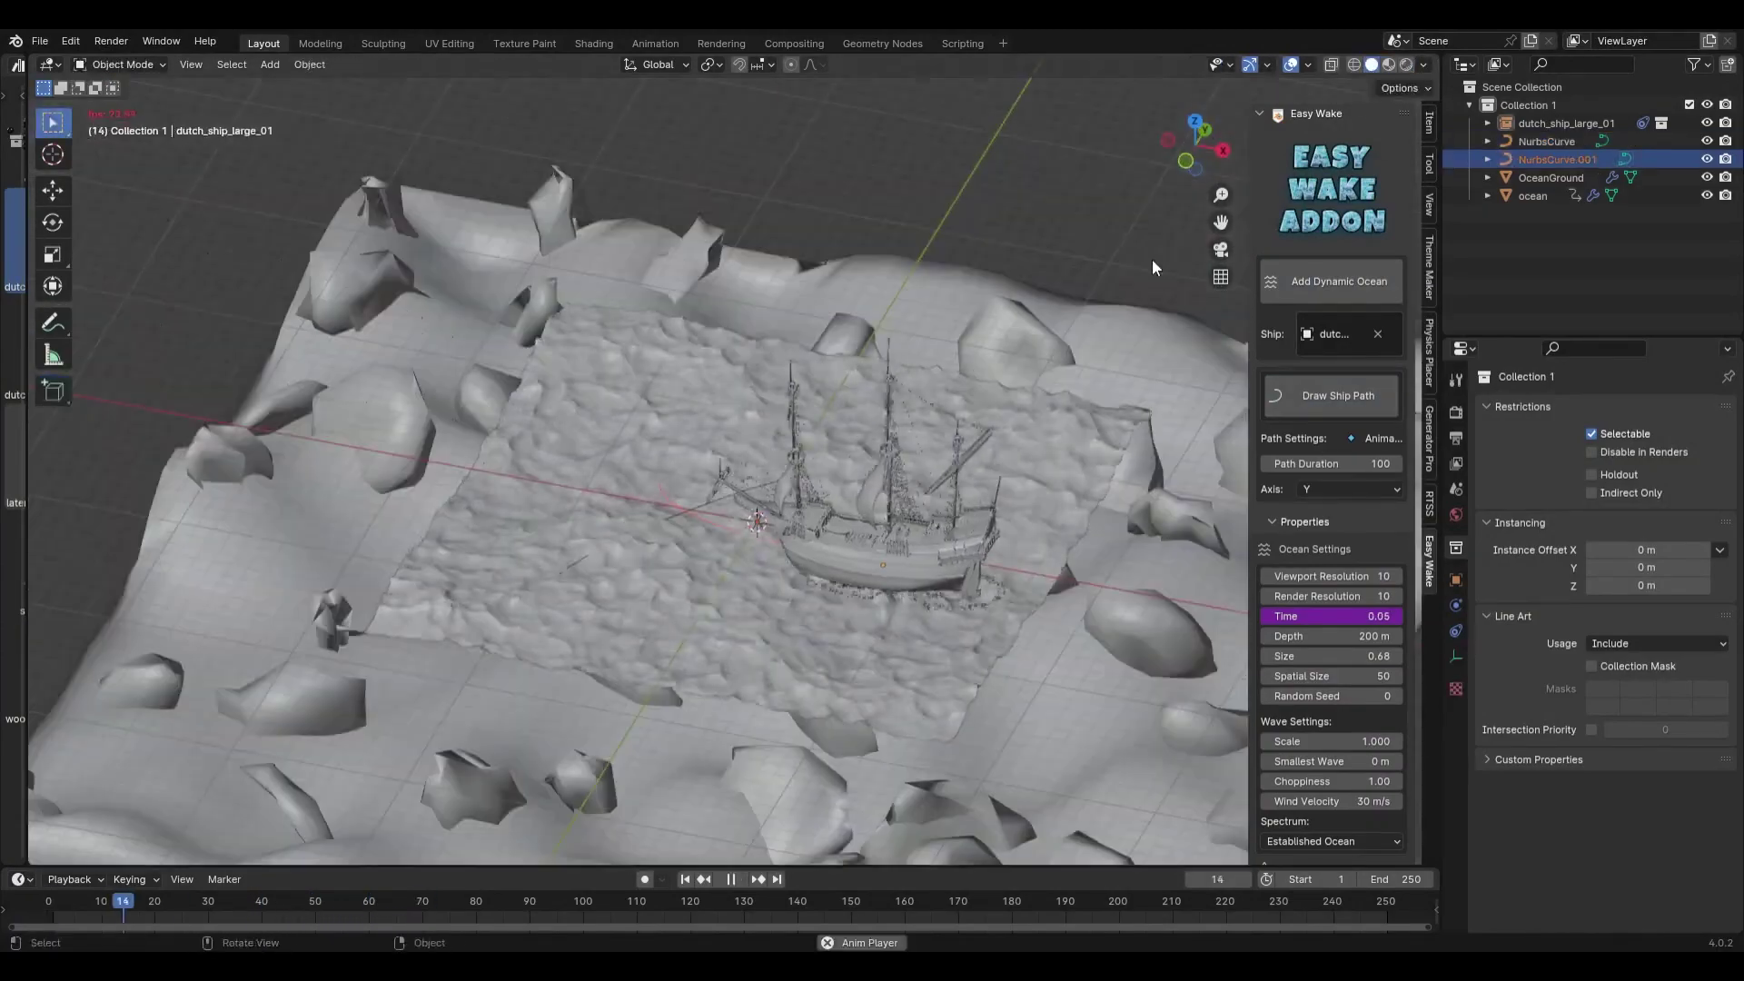
mouse_move(1152, 259)
middle_mouse_down()
mouse_move(865, 515)
mouse_move(946, 488)
mouse_move(939, 408)
middle_mouse_up()
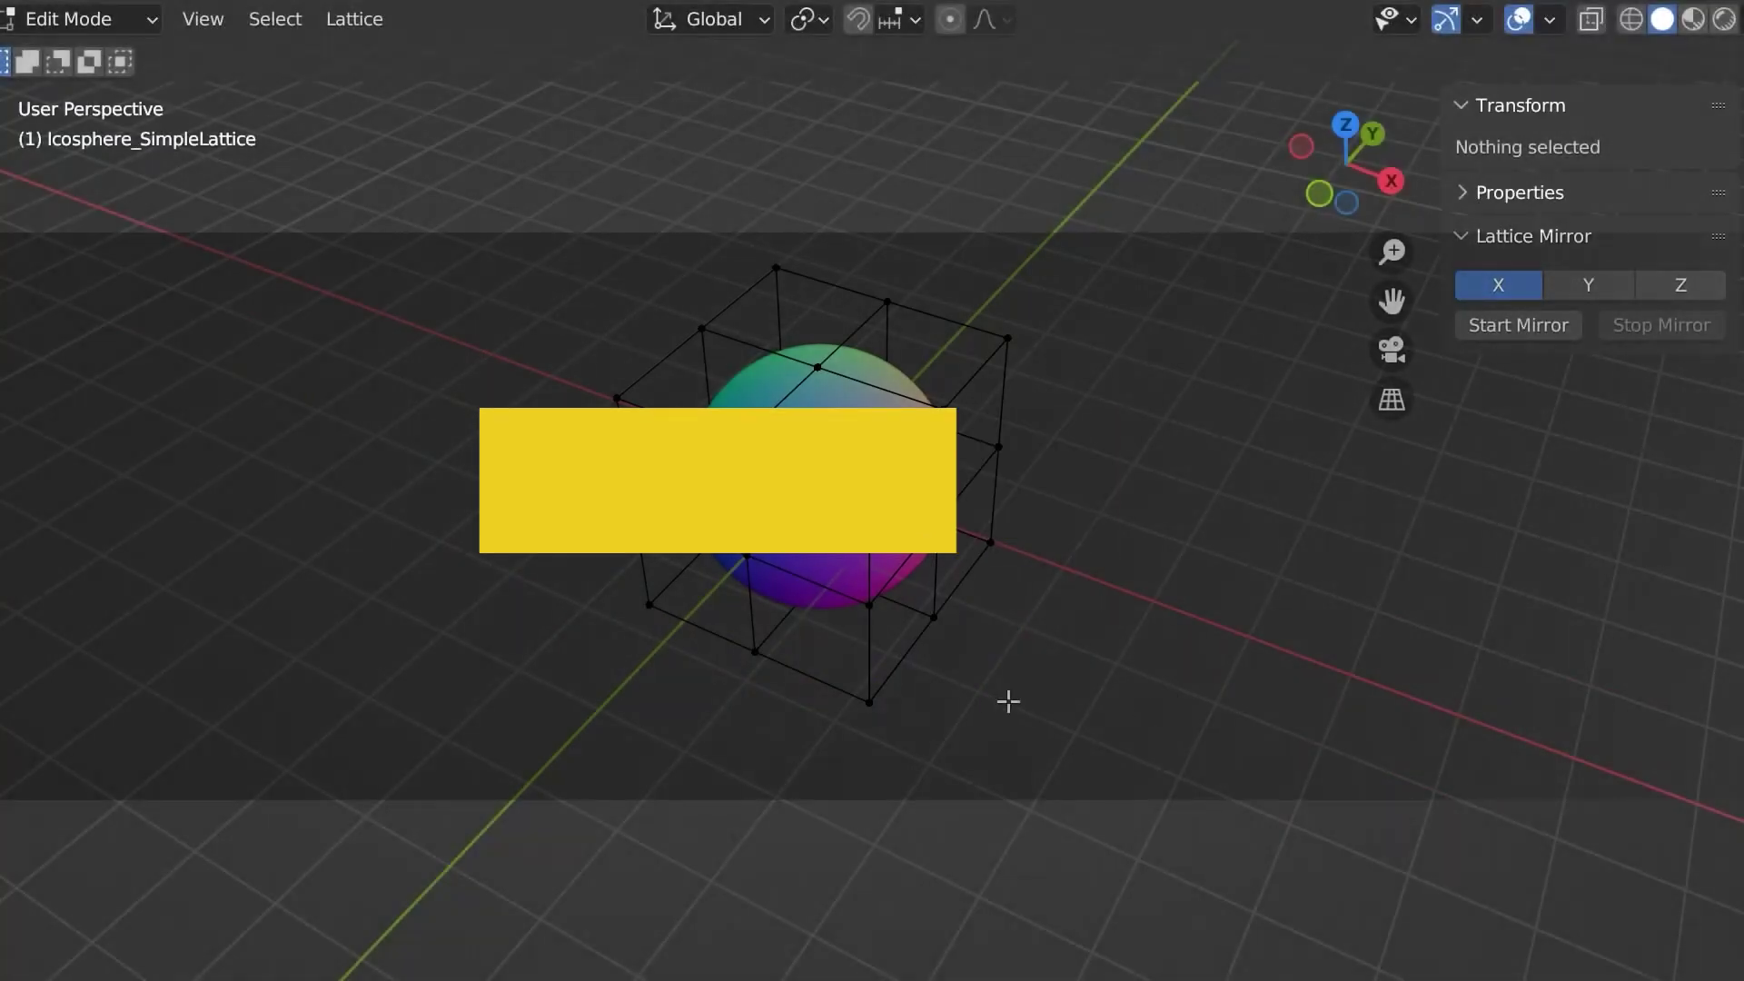
- Select the four lower lattice points and try an X-mirrored move, then cancel it
left_click(886, 695)
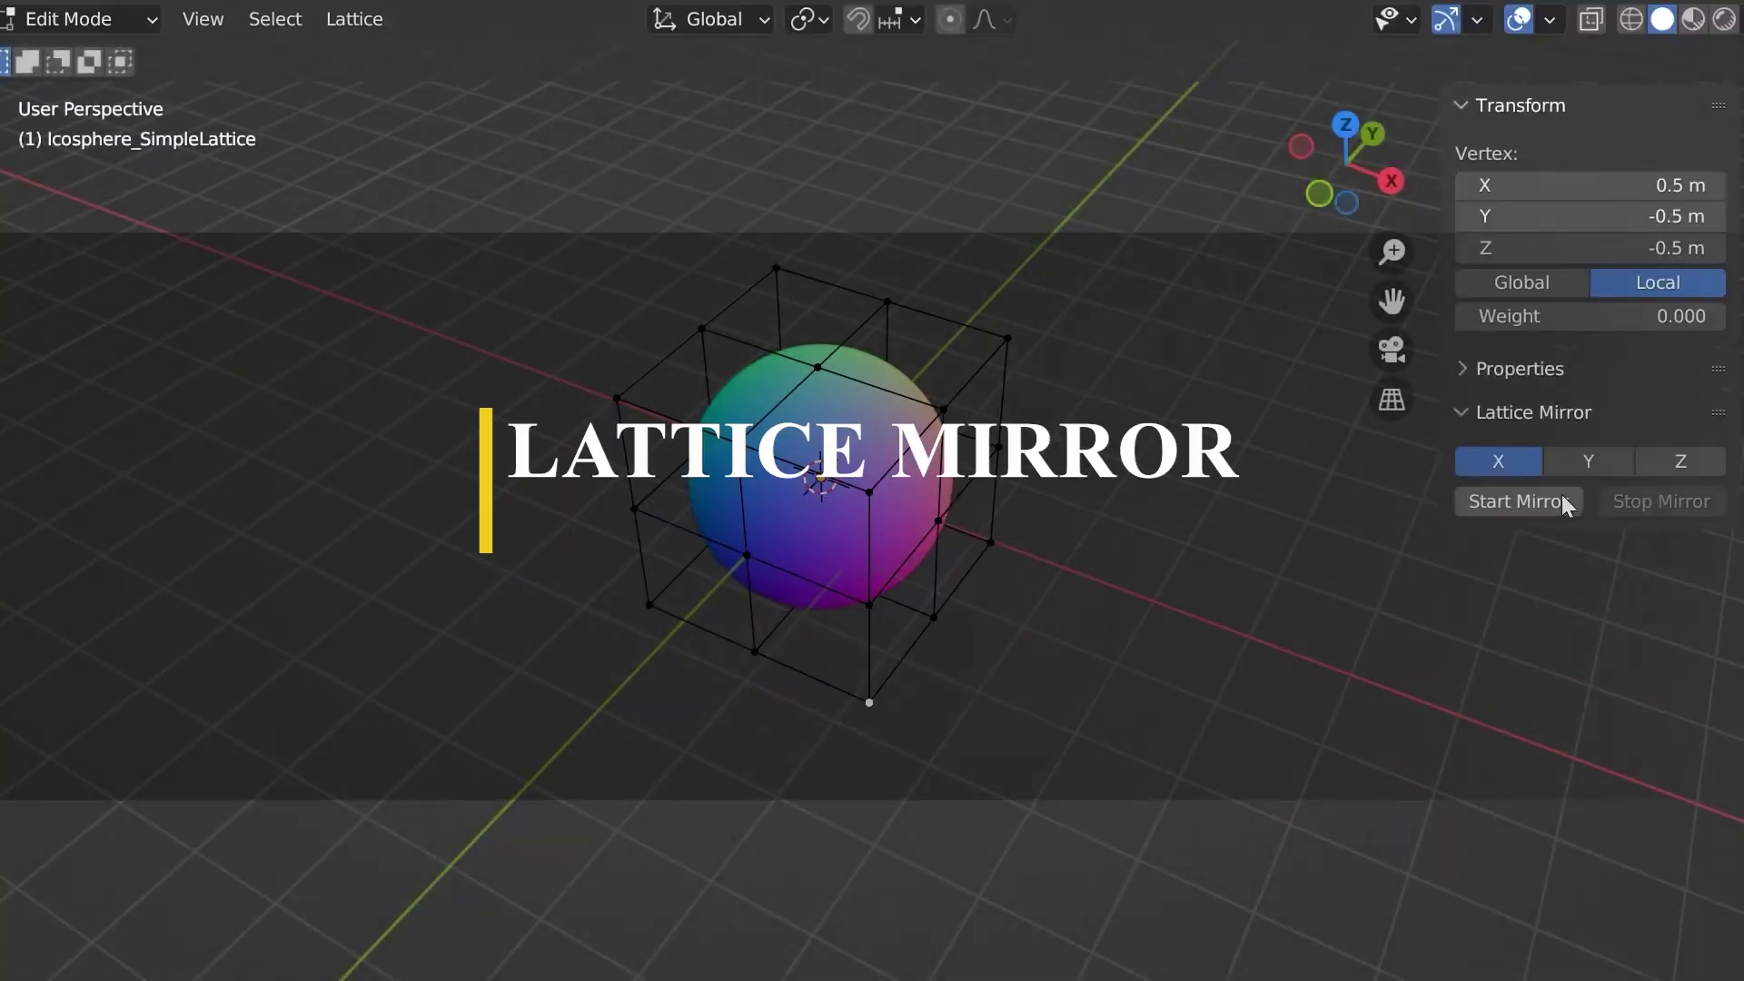
right_click(1019, 782)
left_click_drag(1023, 774, 726, 549)
key("g")
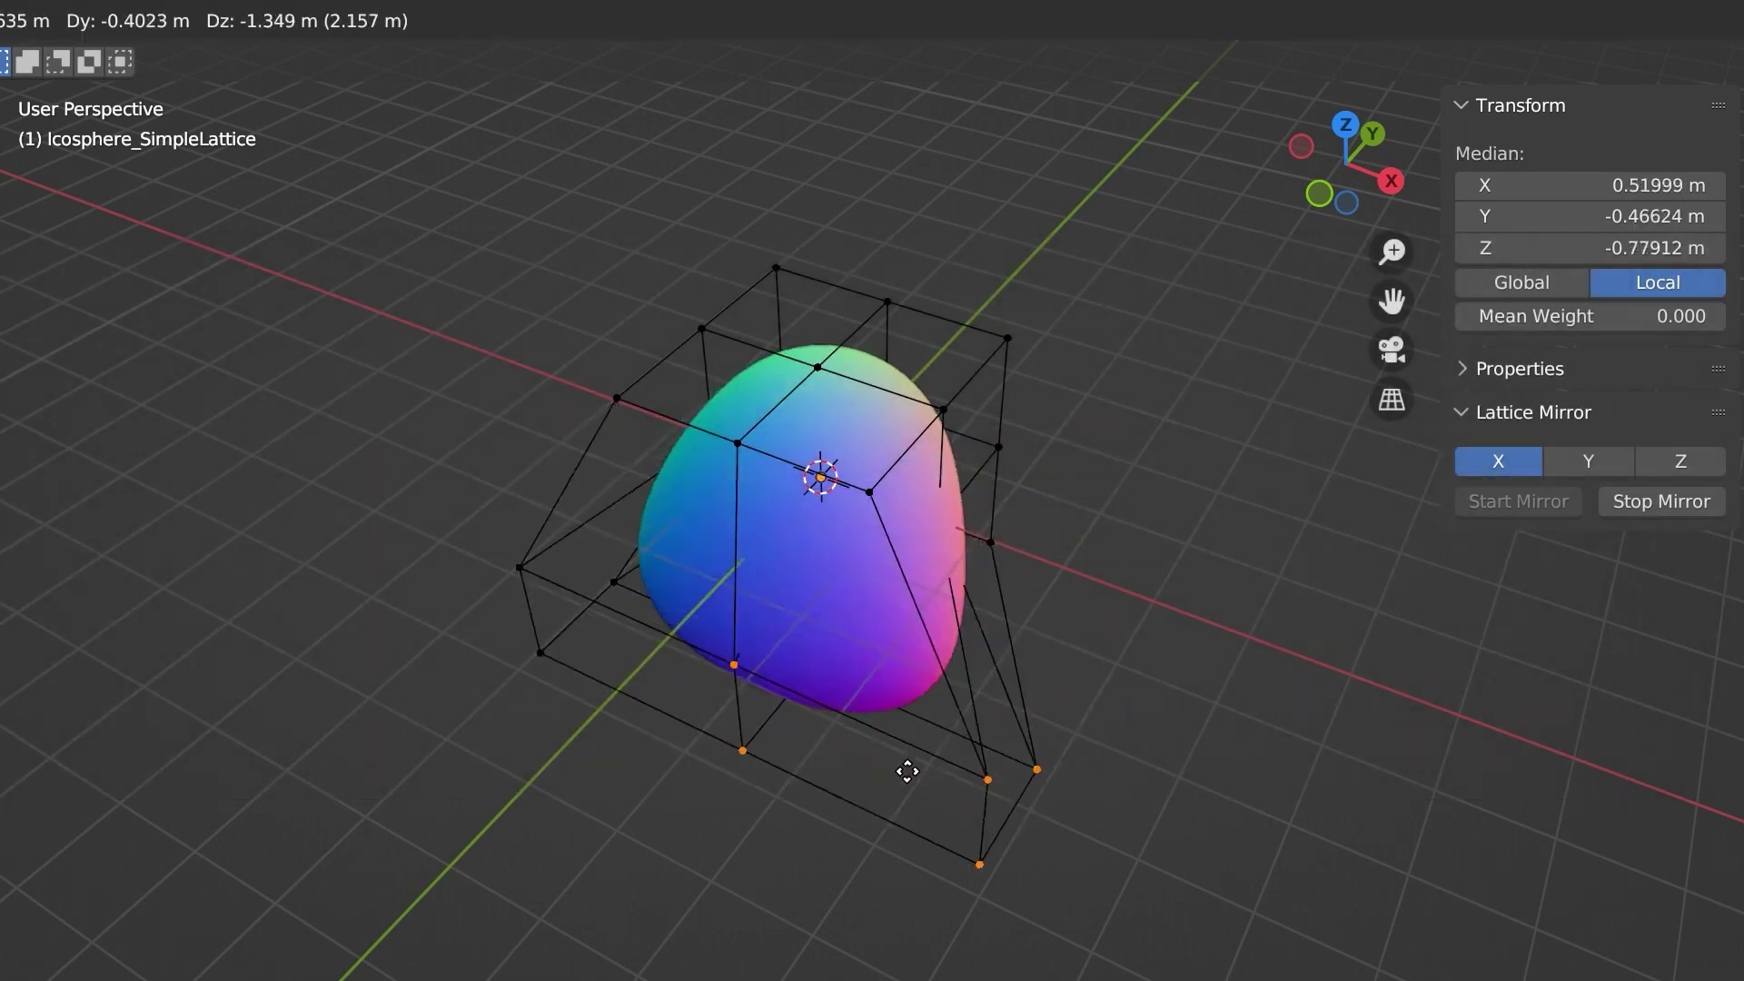
right_click(830, 691)
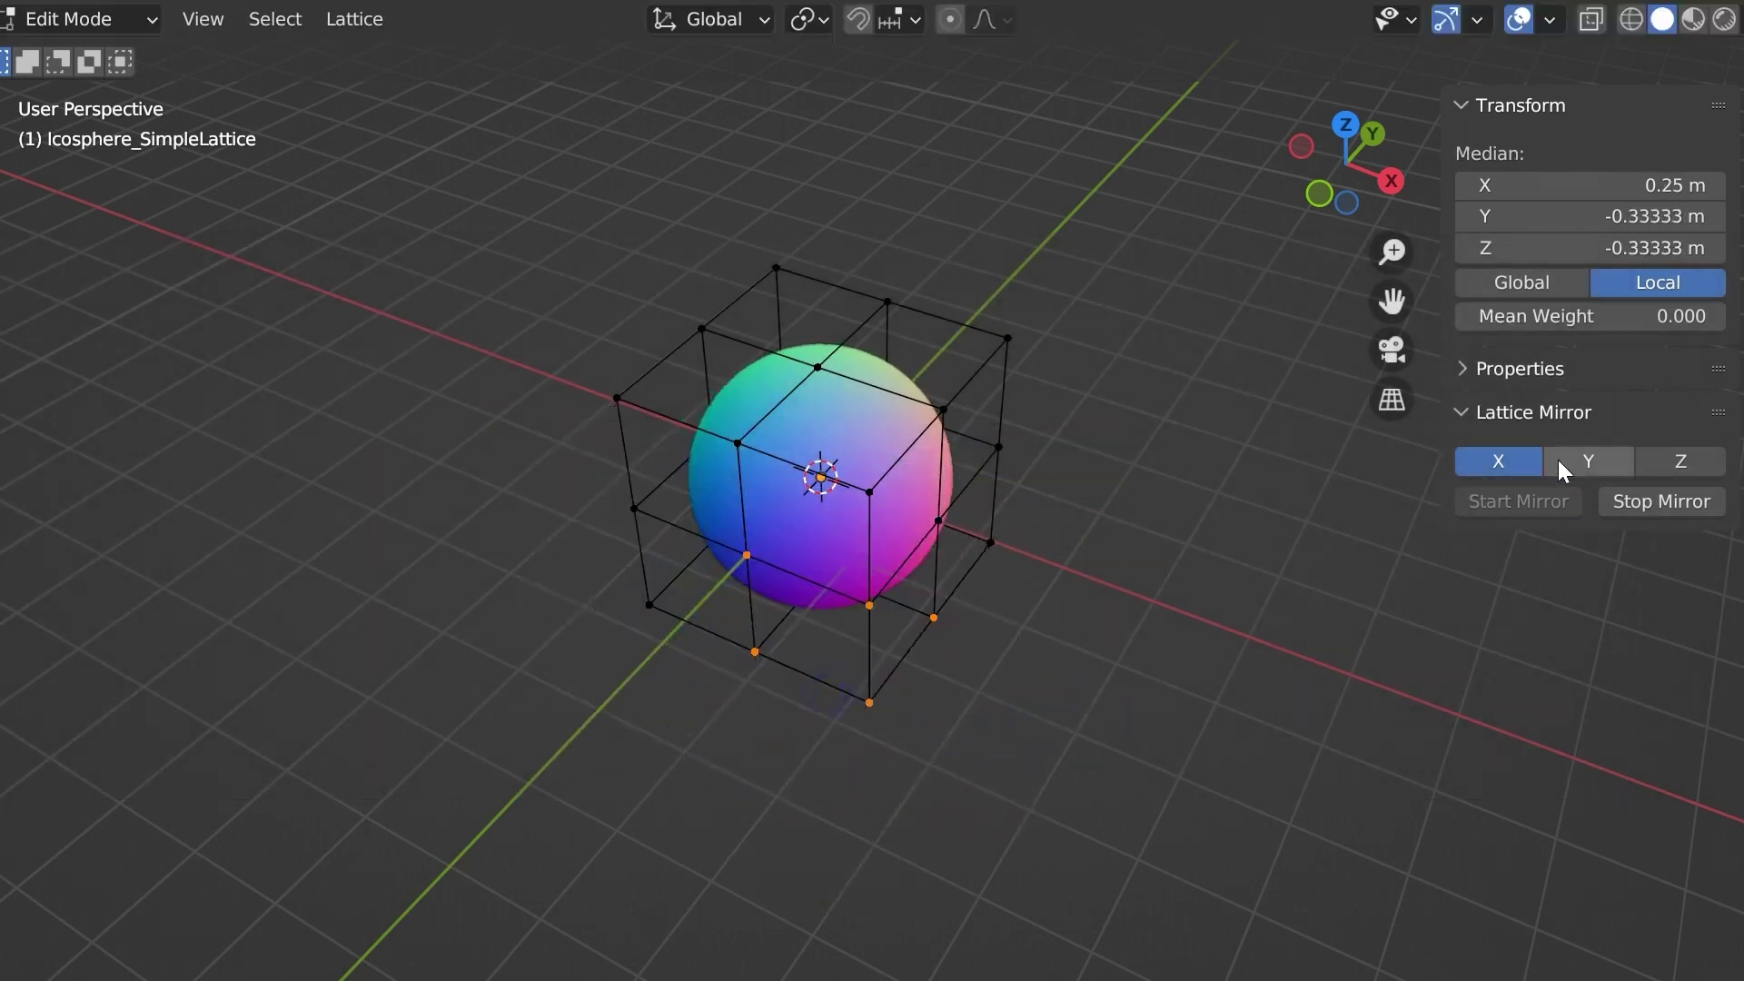
- Try mirrored lattice moves on the Y axis, then the Z axis, cancelling each
left_click(1562, 459)
key("g")
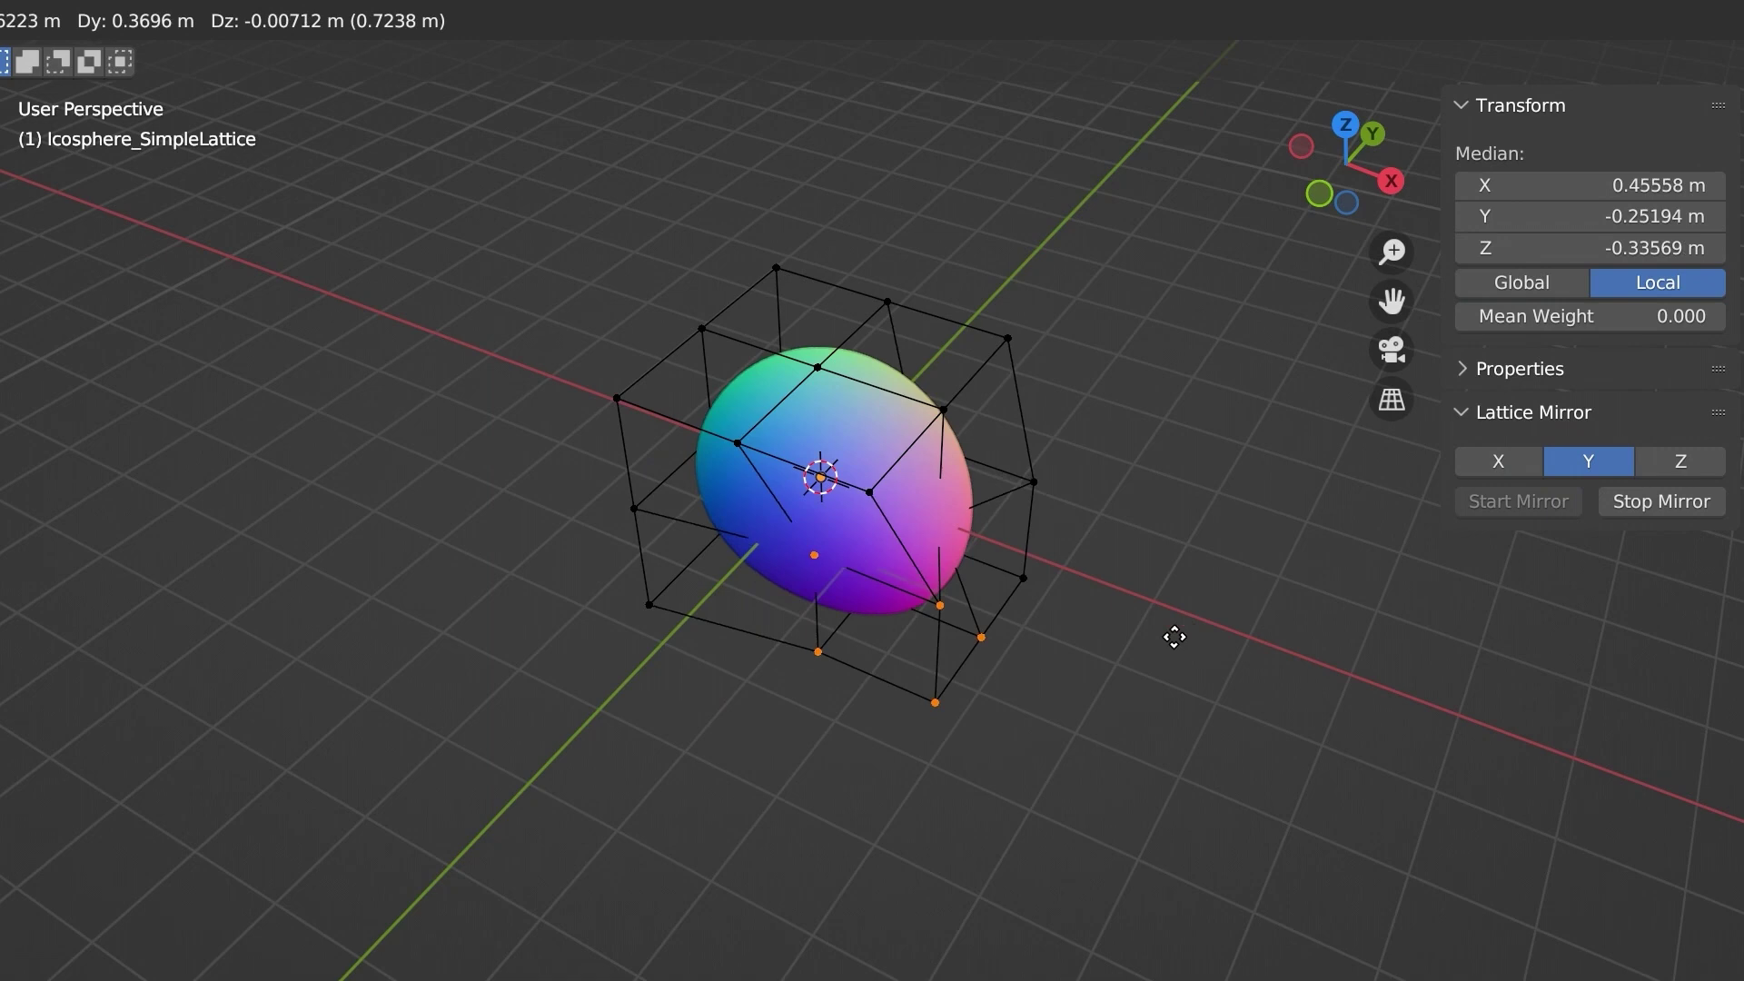
right_click(1057, 722)
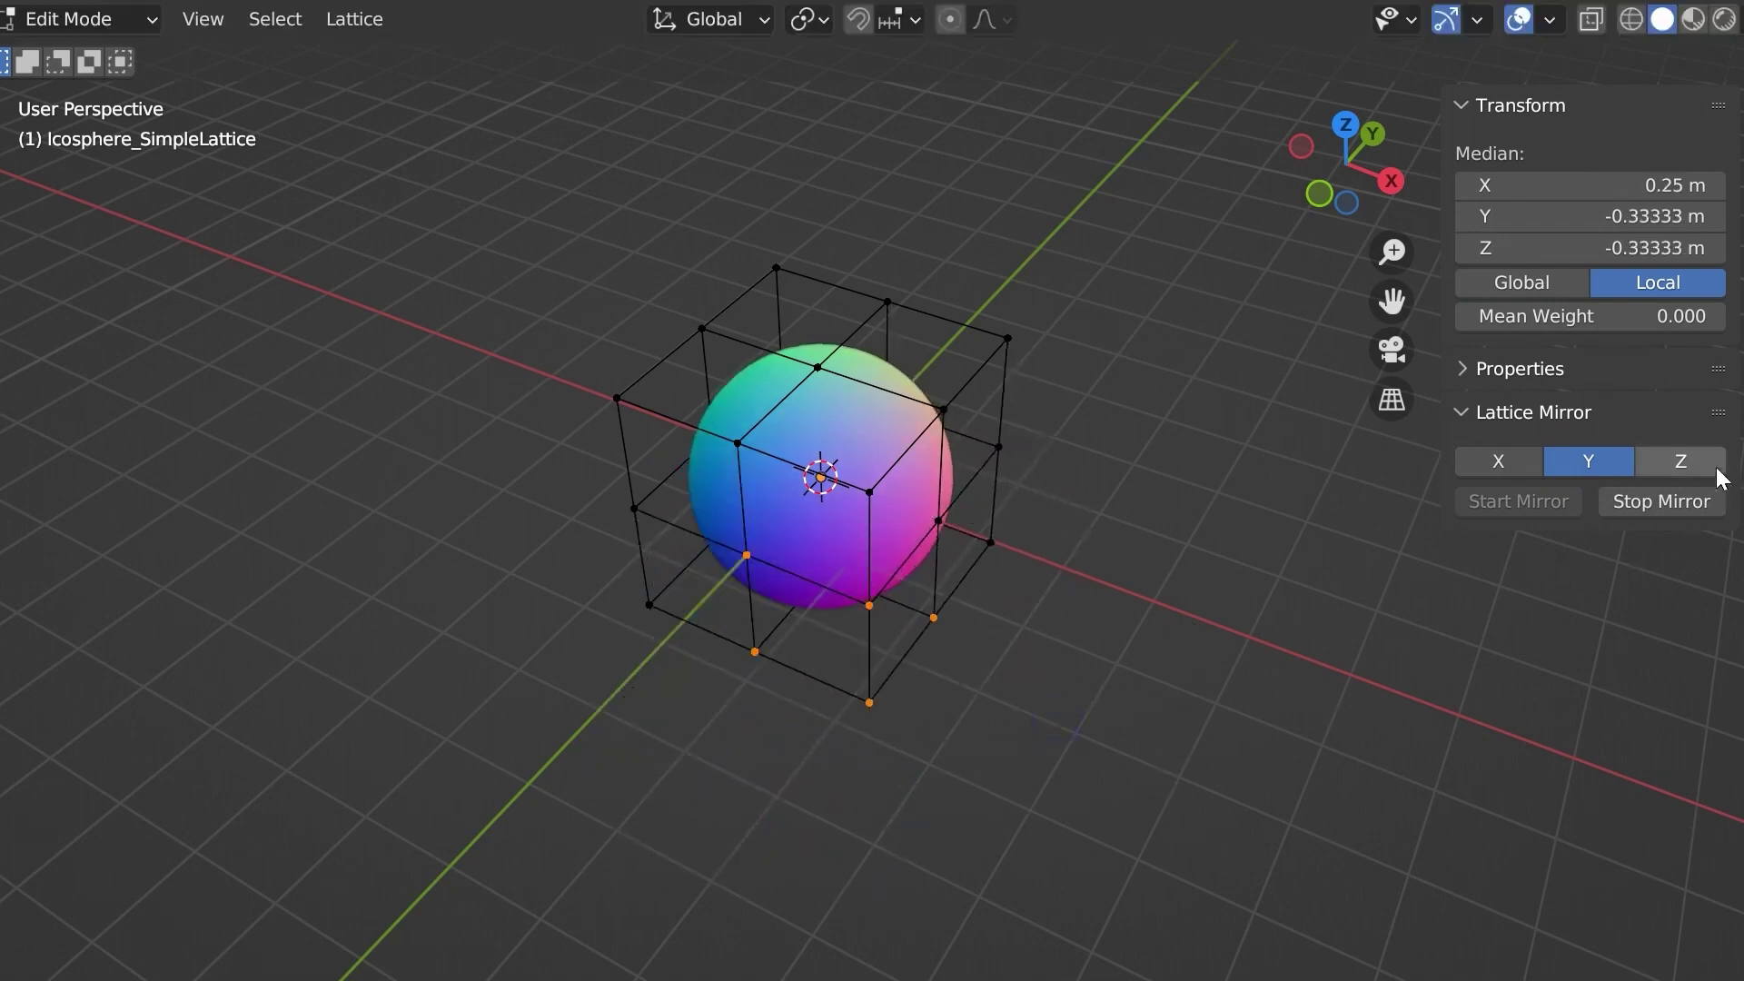
key("g")
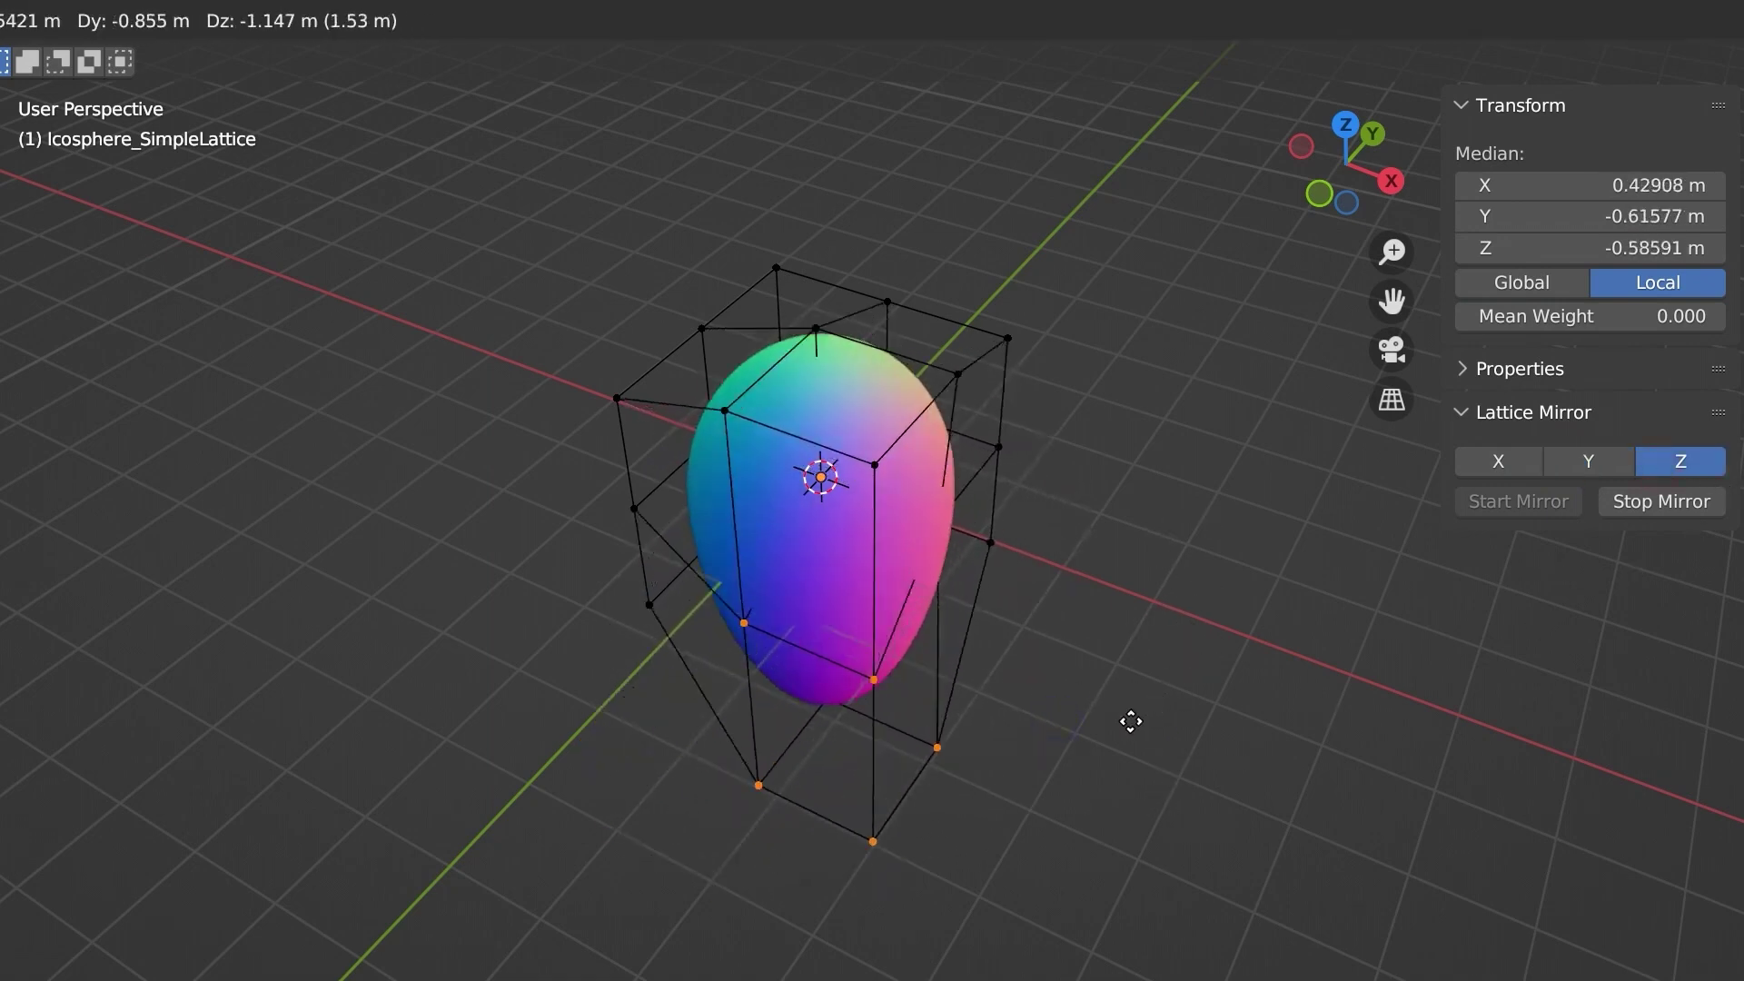
right_click(1149, 599)
- Stop Lattice Mirror, cancel the move and return to Object Mode
left_click(1669, 514)
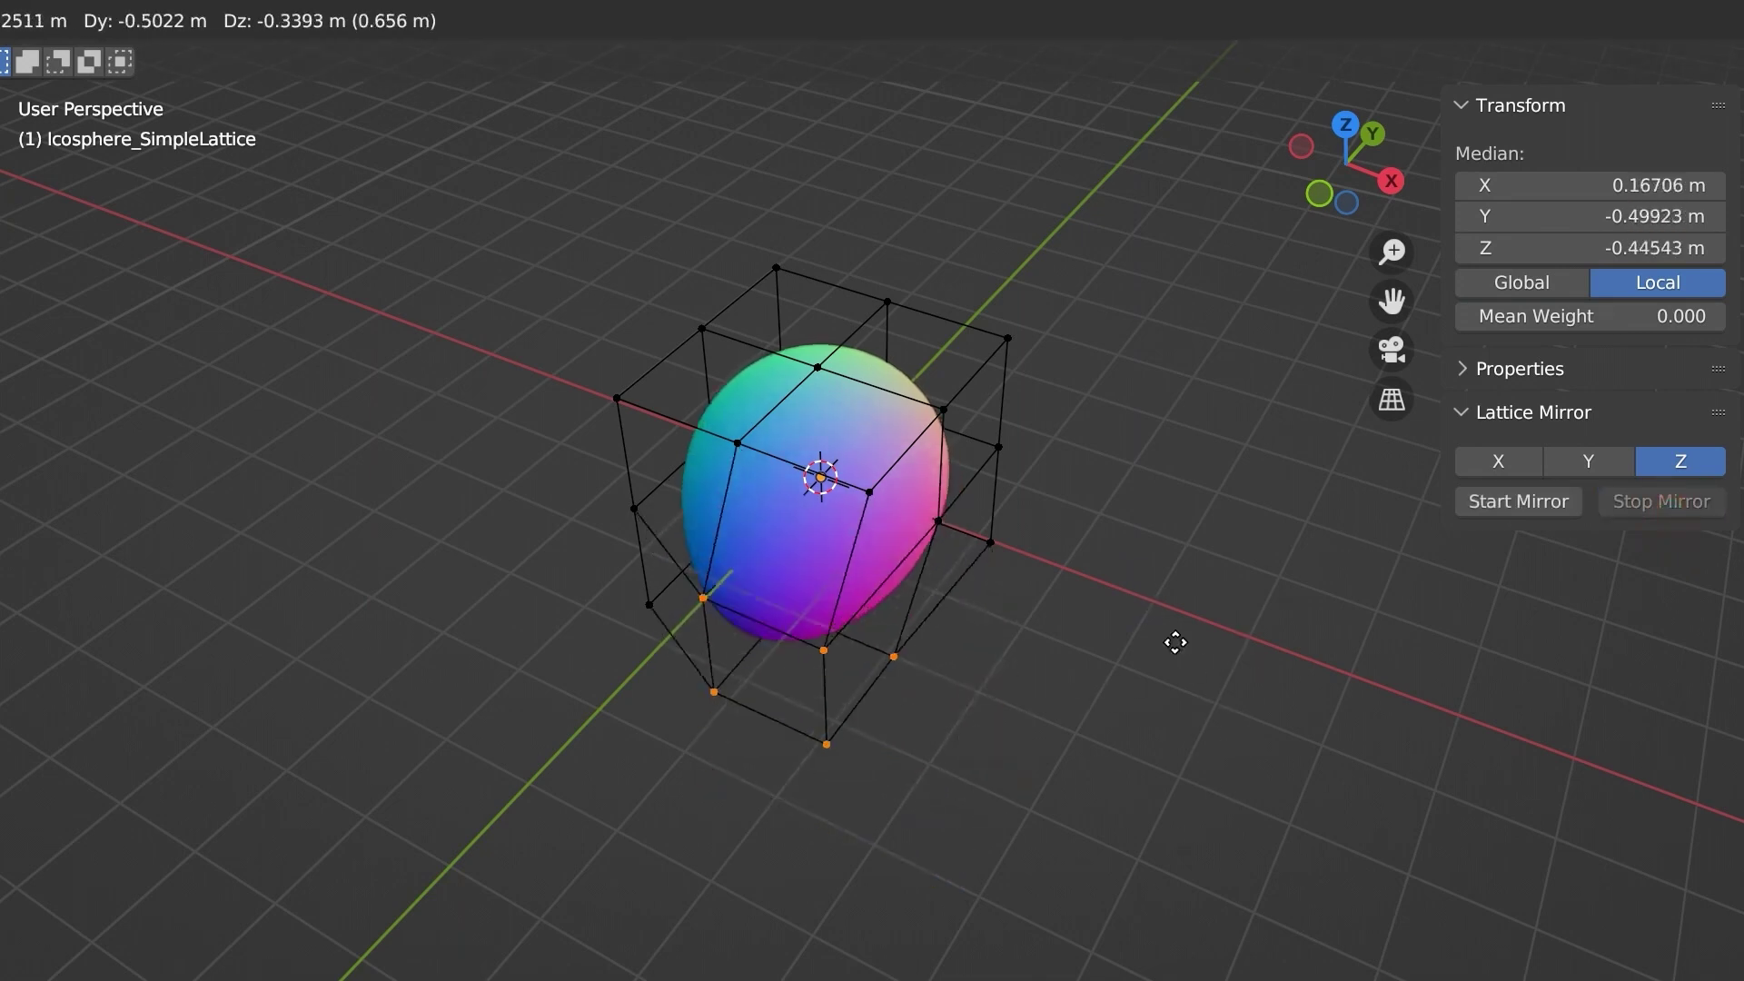
right_click(1167, 747)
key("Tab")
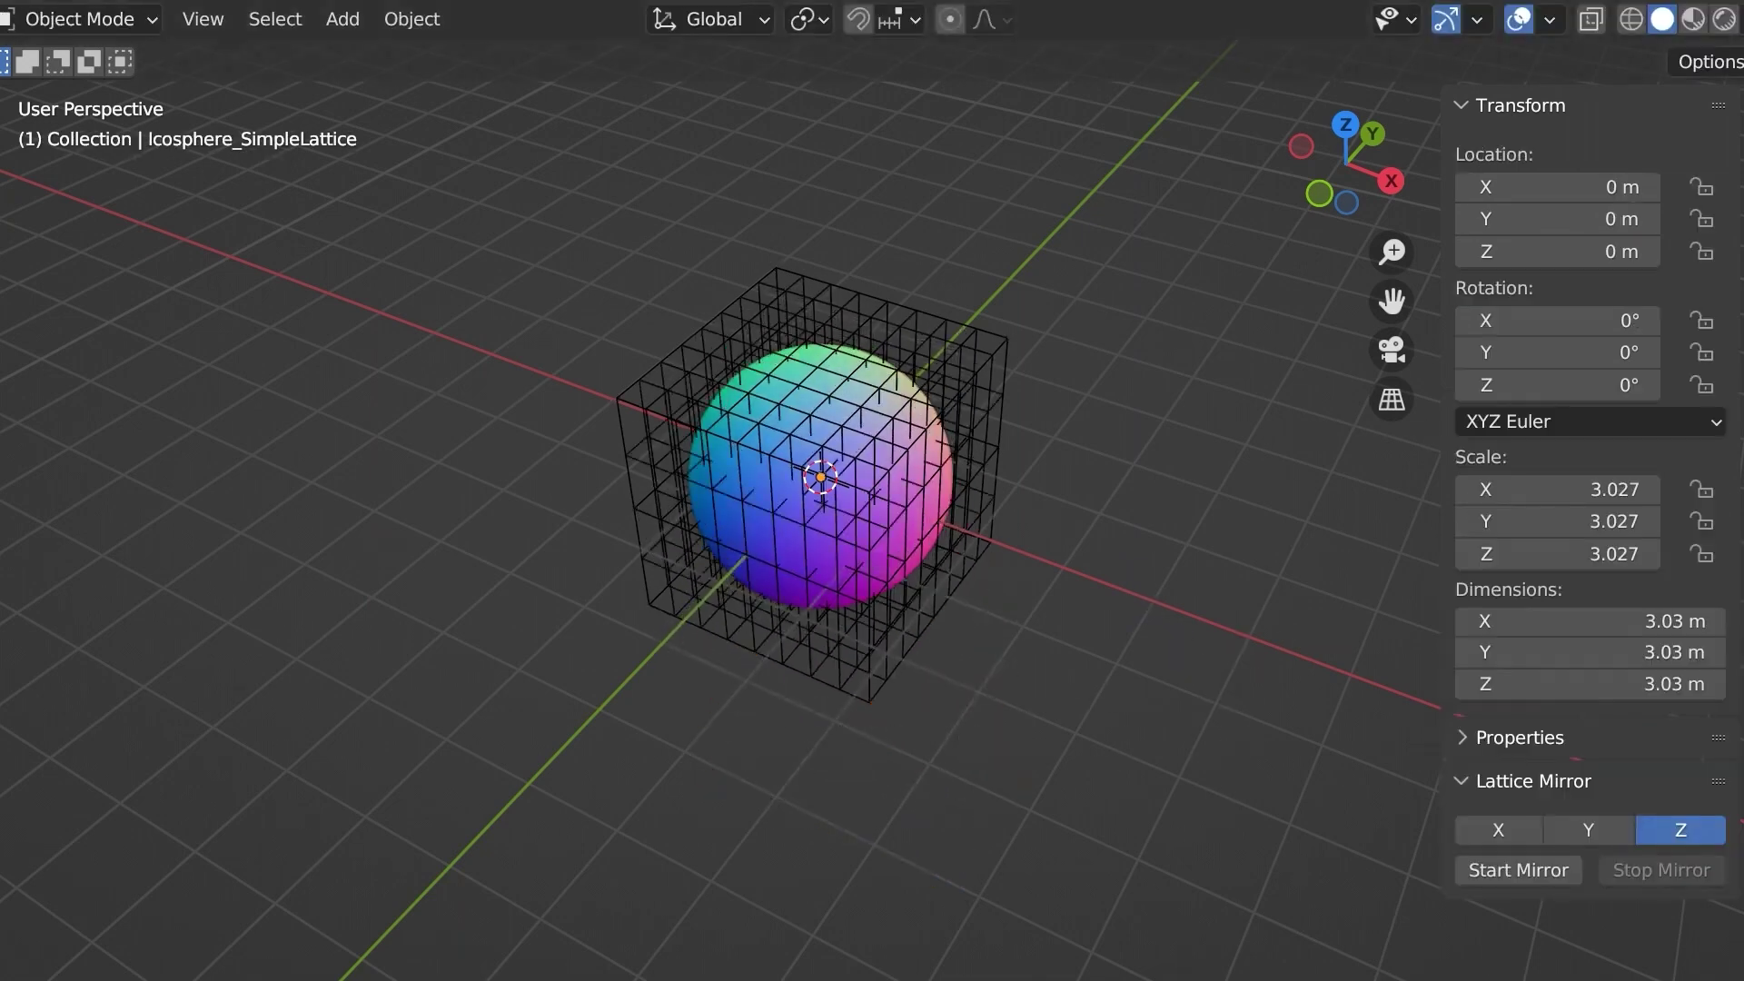
- Enter Edit Mode on the dense lattice, box-select bottom-corner points and start mirroring
left_click(1016, 478)
key("Tab")
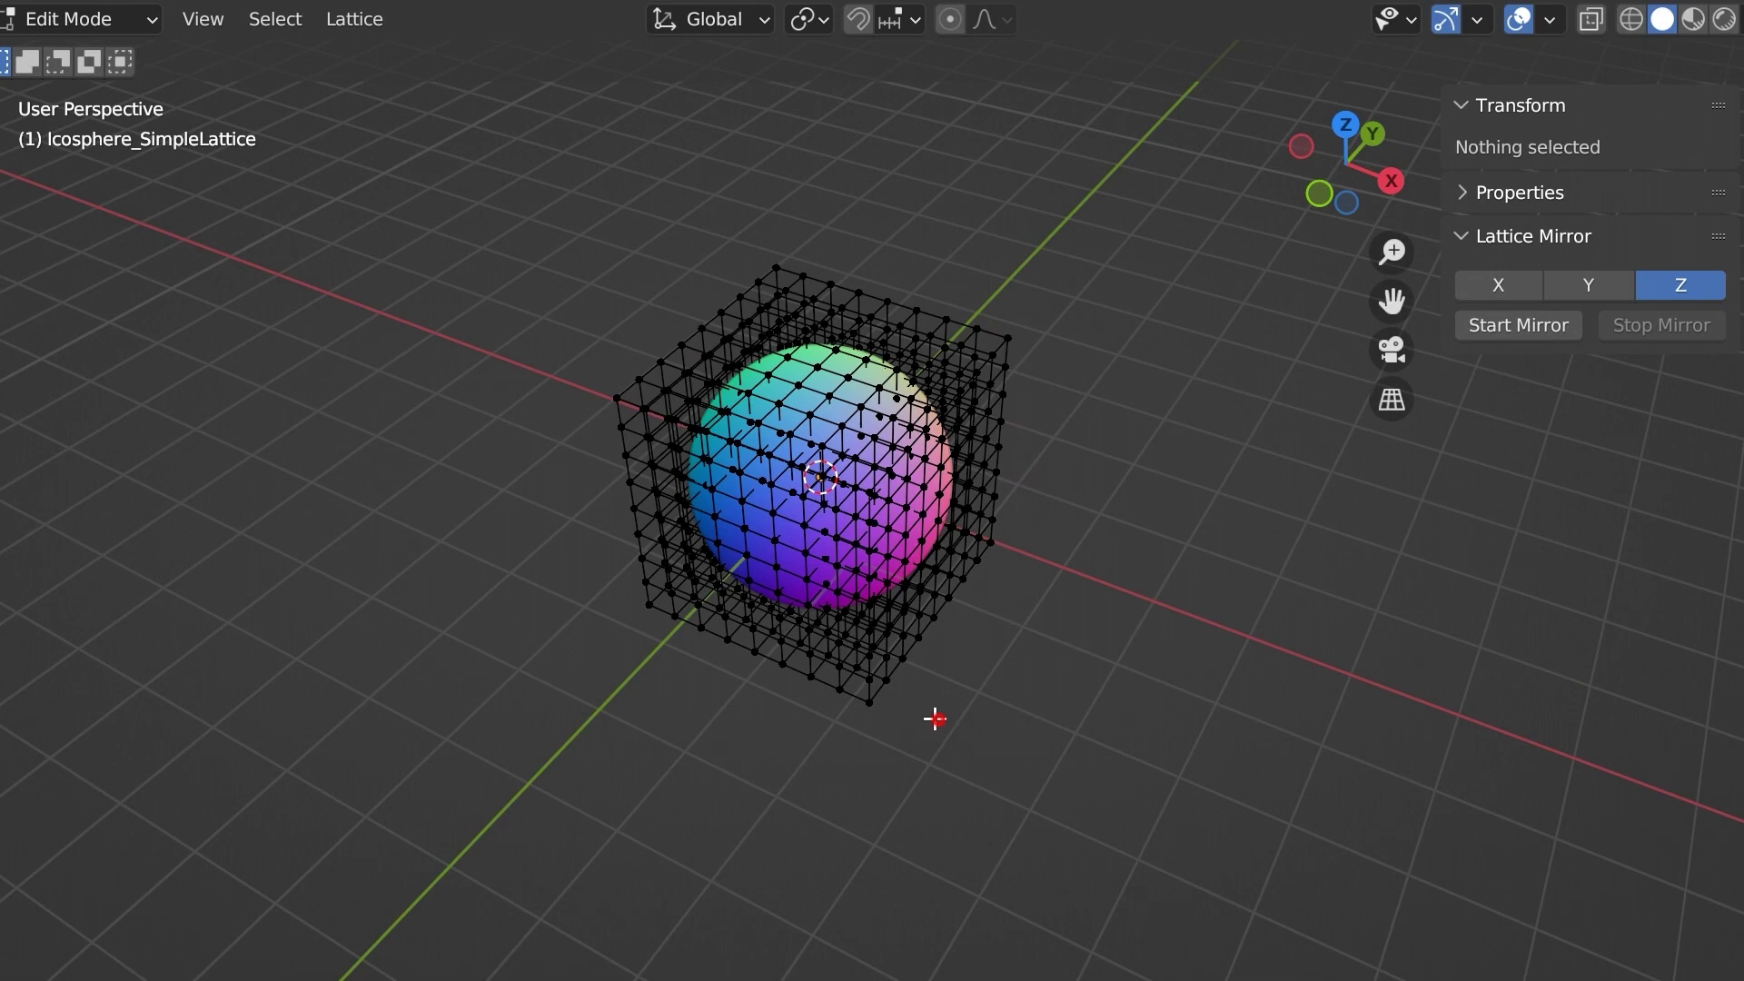
left_click_drag(935, 718, 858, 672)
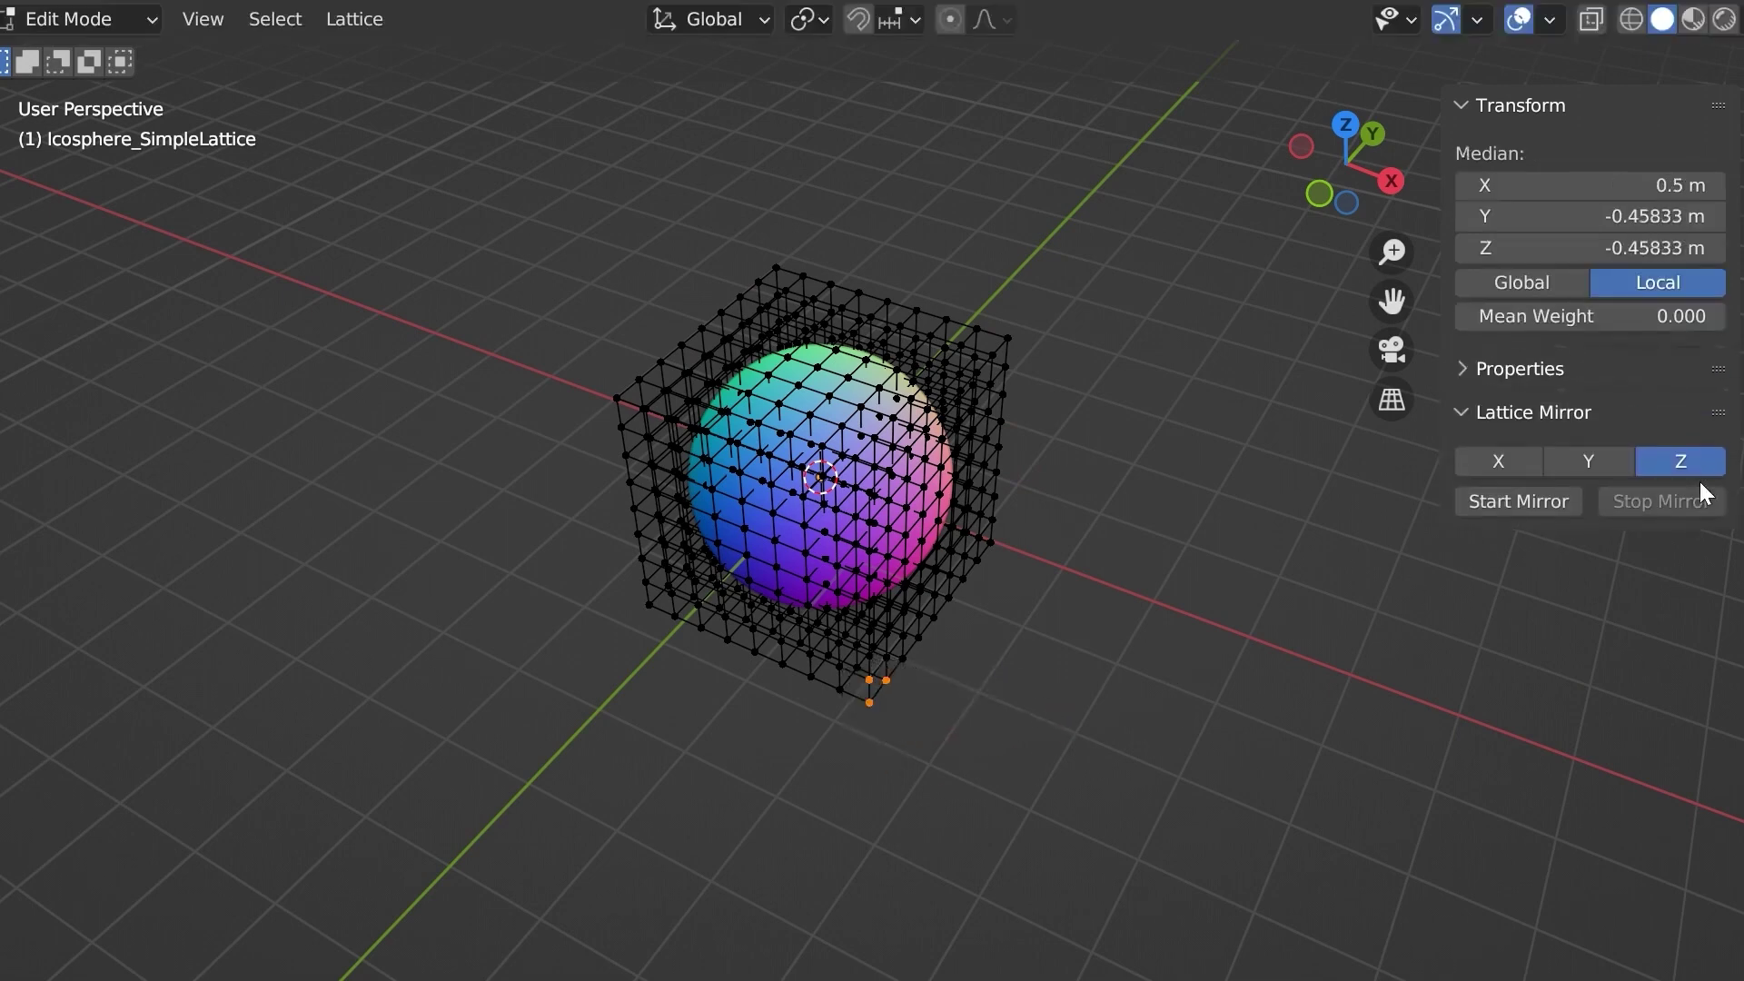
left_click(1515, 510)
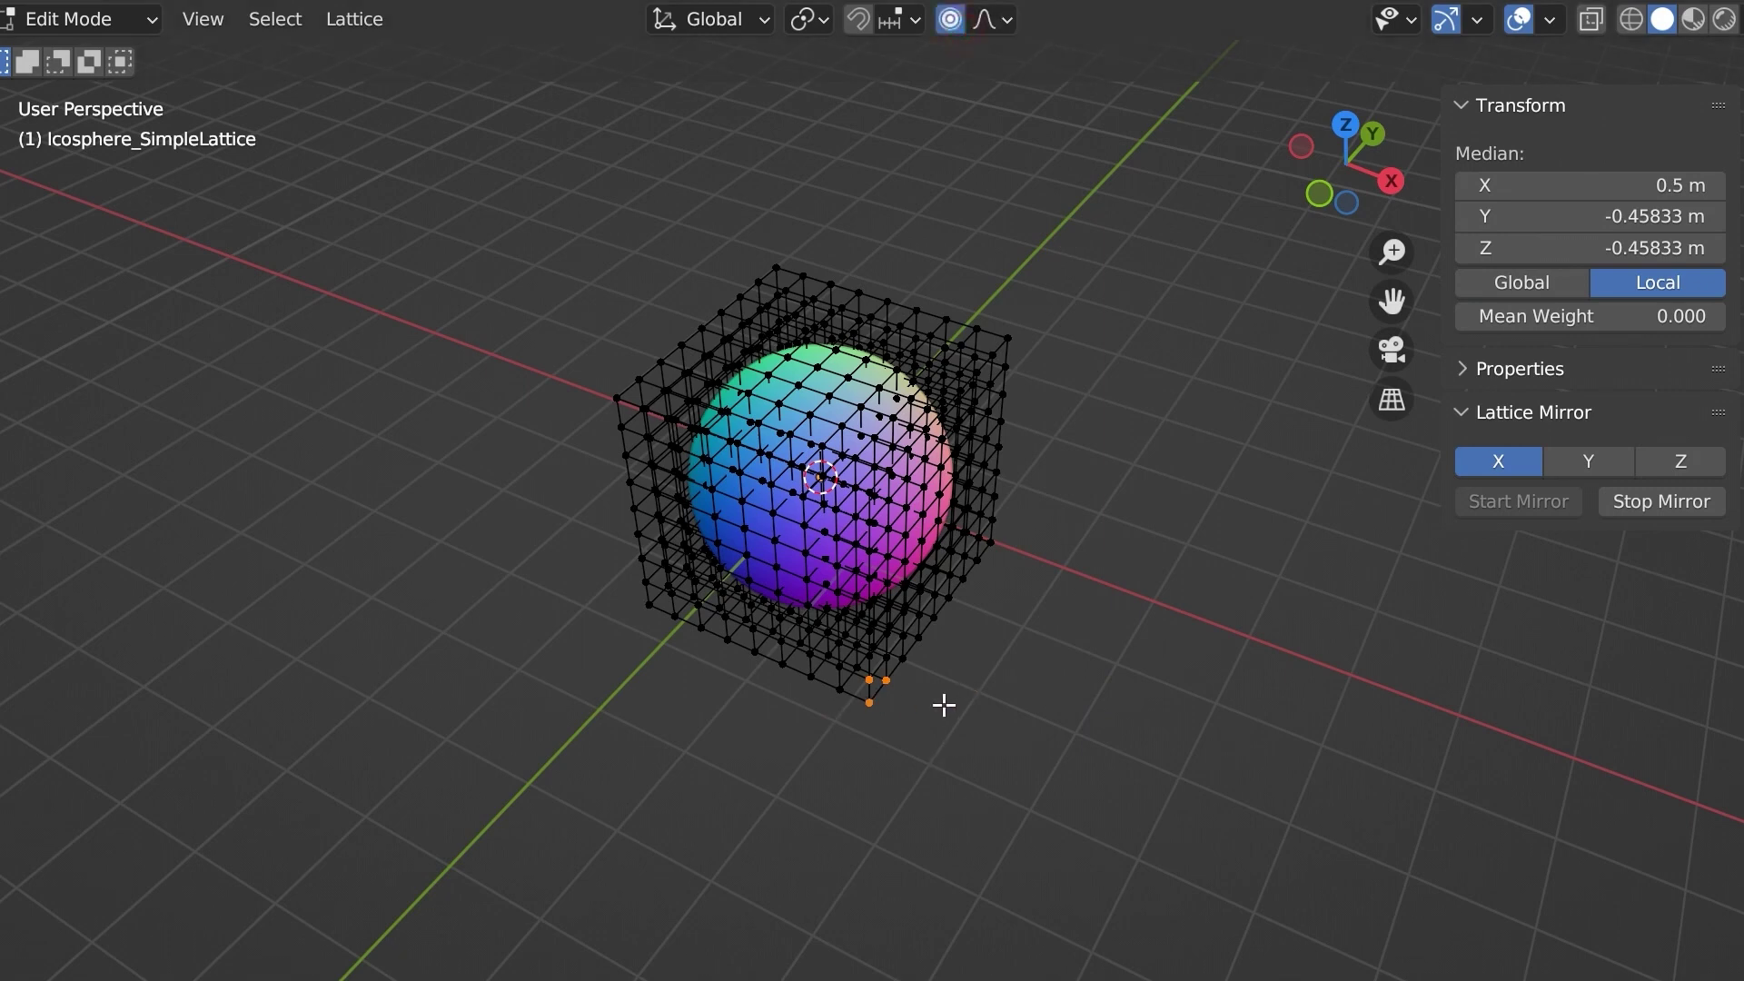
- Try mirrored moves of the corner points with proportional falloff on several axes, cancelling each
key("g")
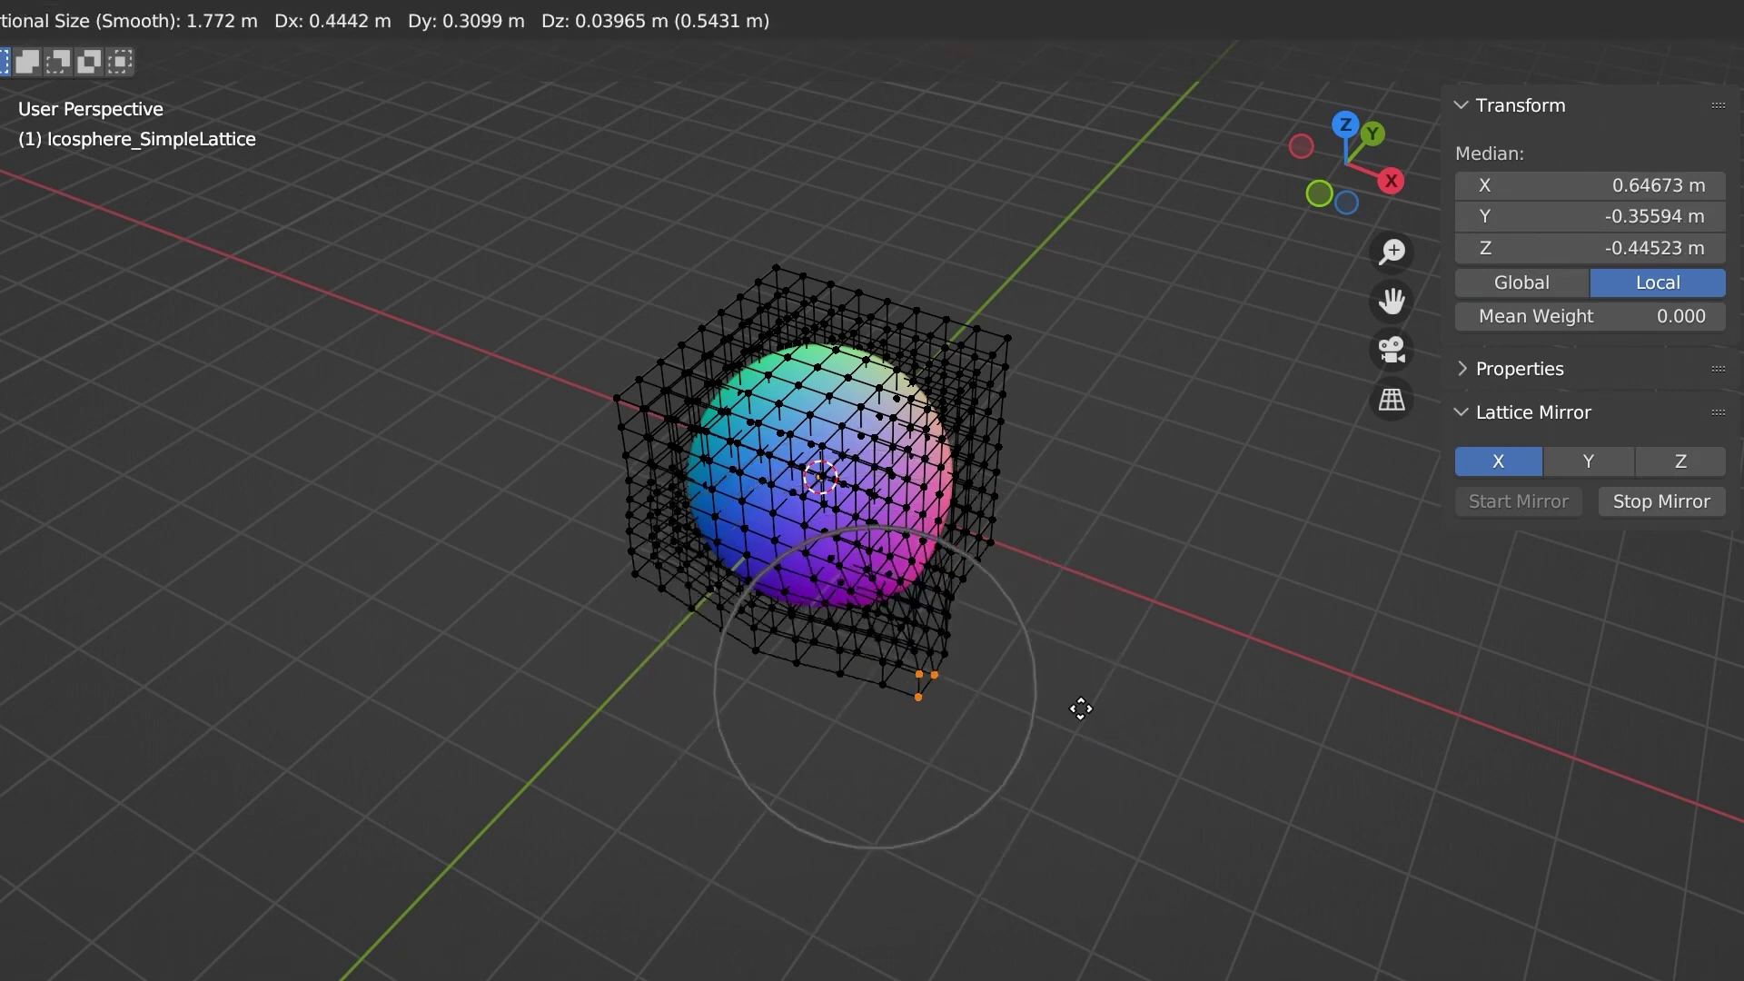
scroll(1036, 752, "down", 5)
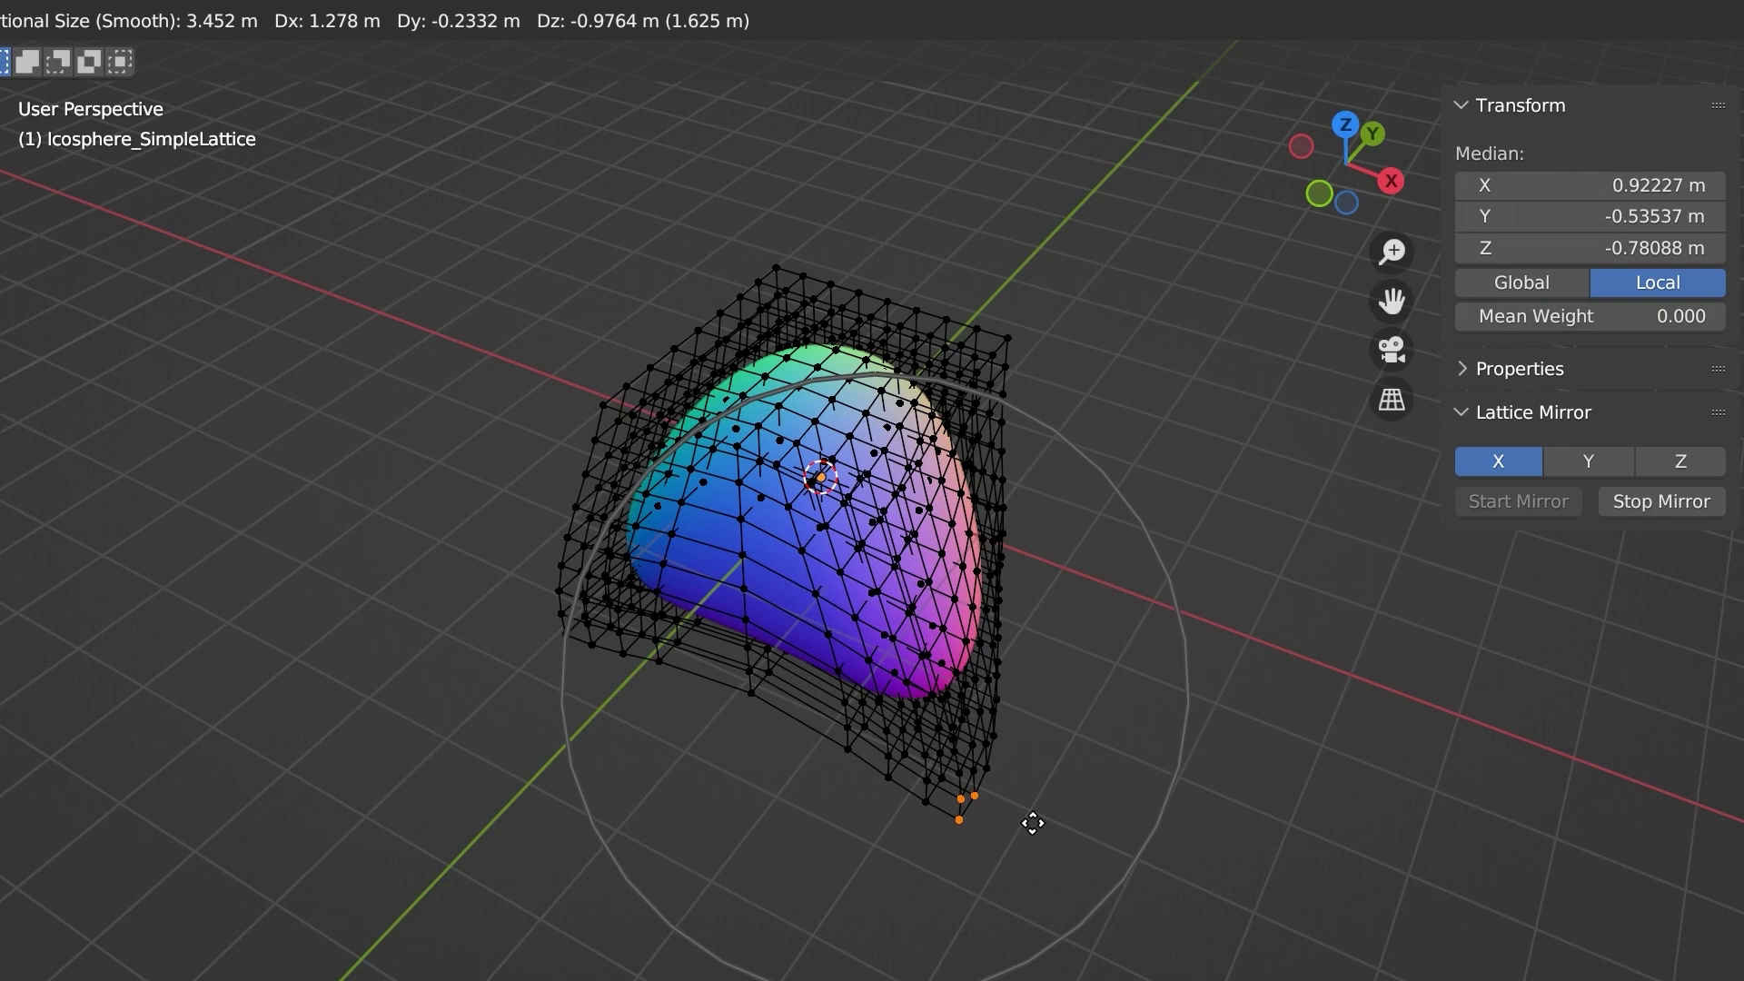
scroll(962, 739, "down", 2)
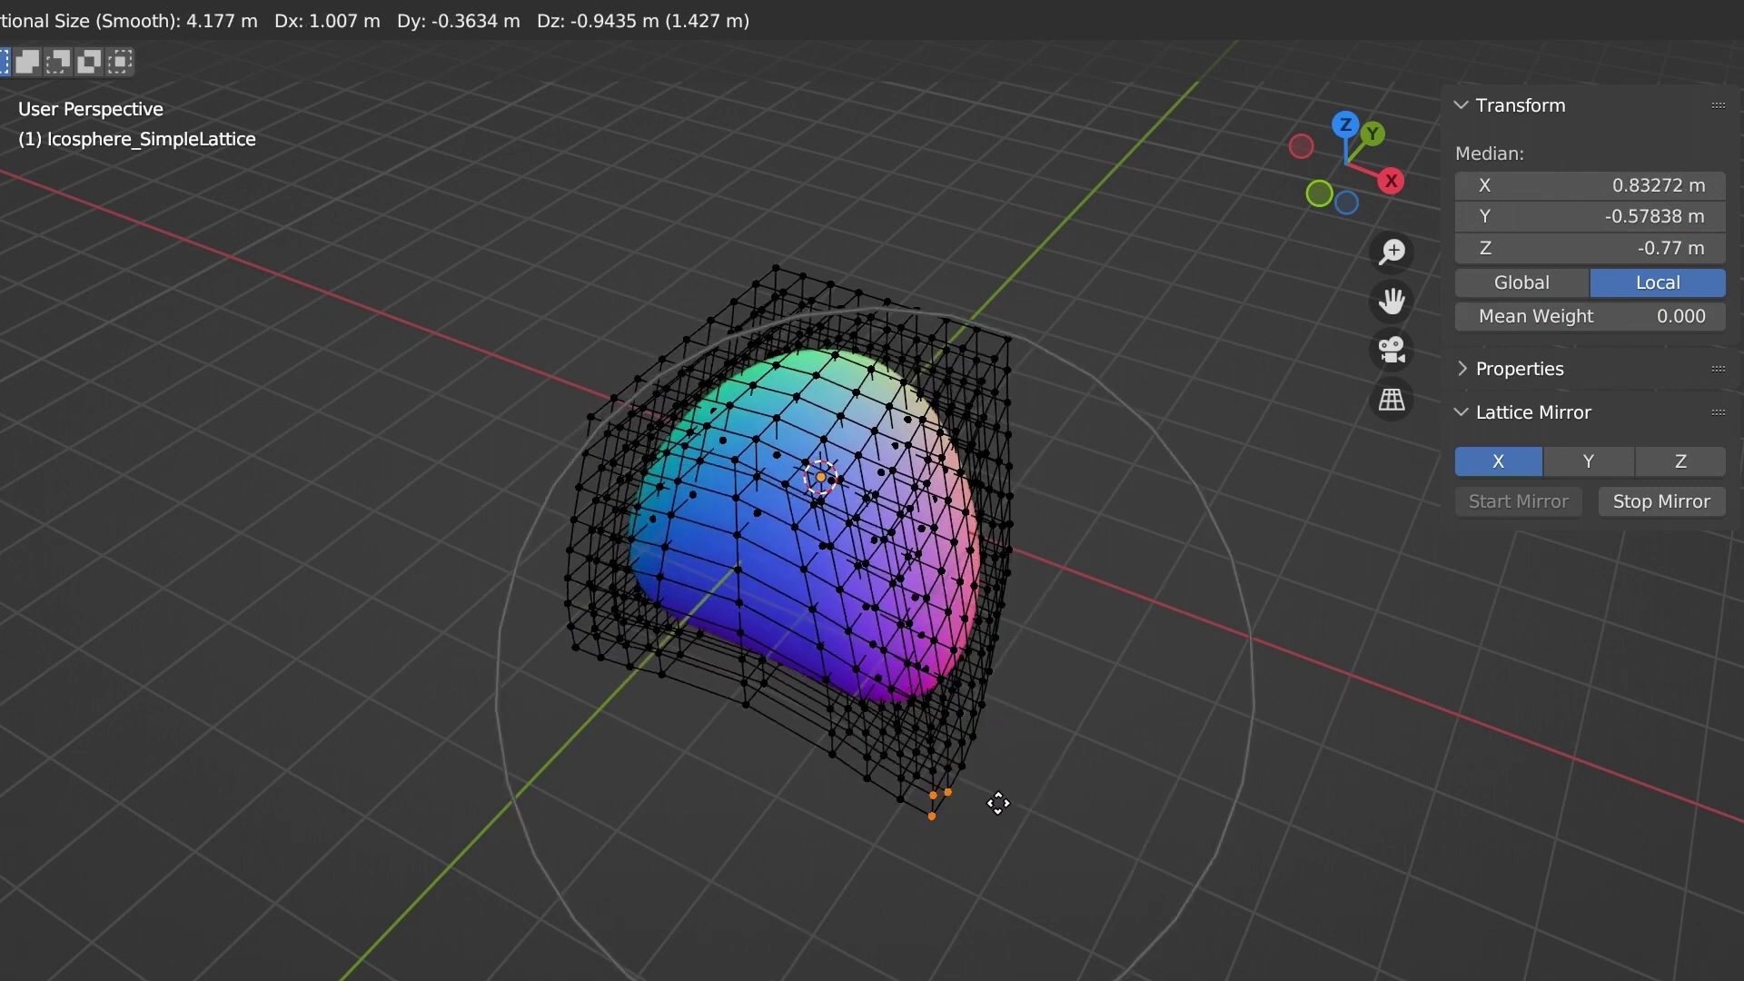
scroll(992, 781, "up", 3)
key("Escape")
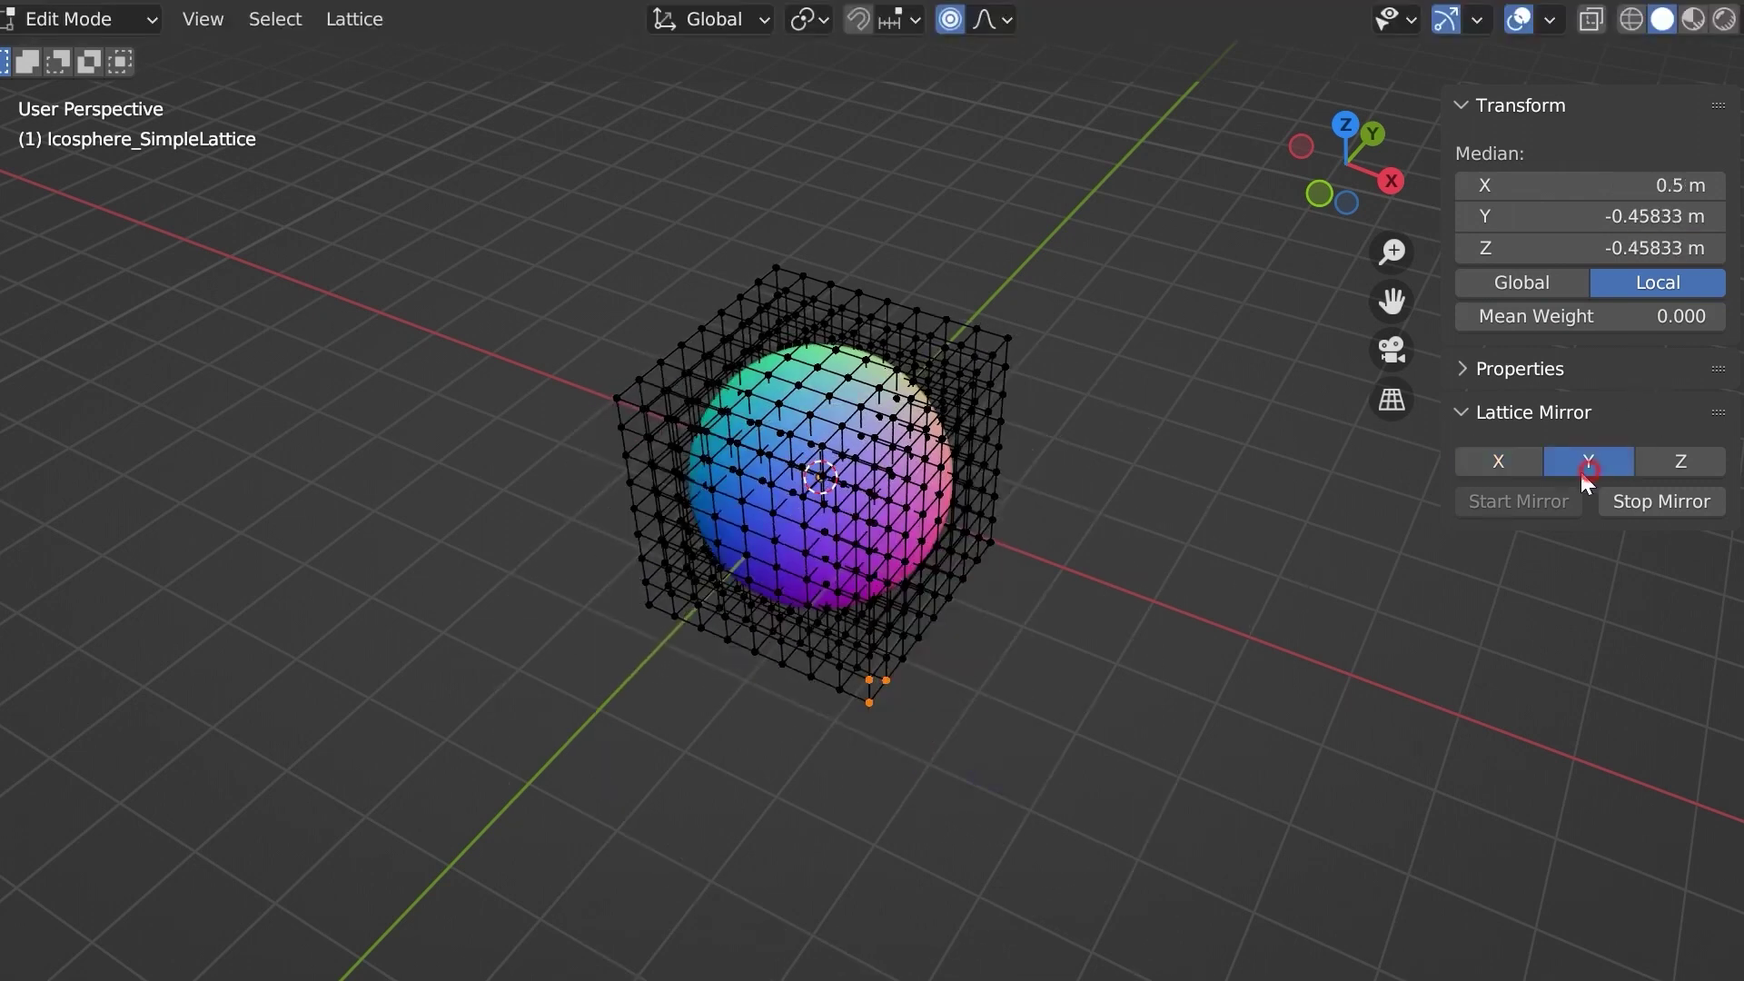
key("g")
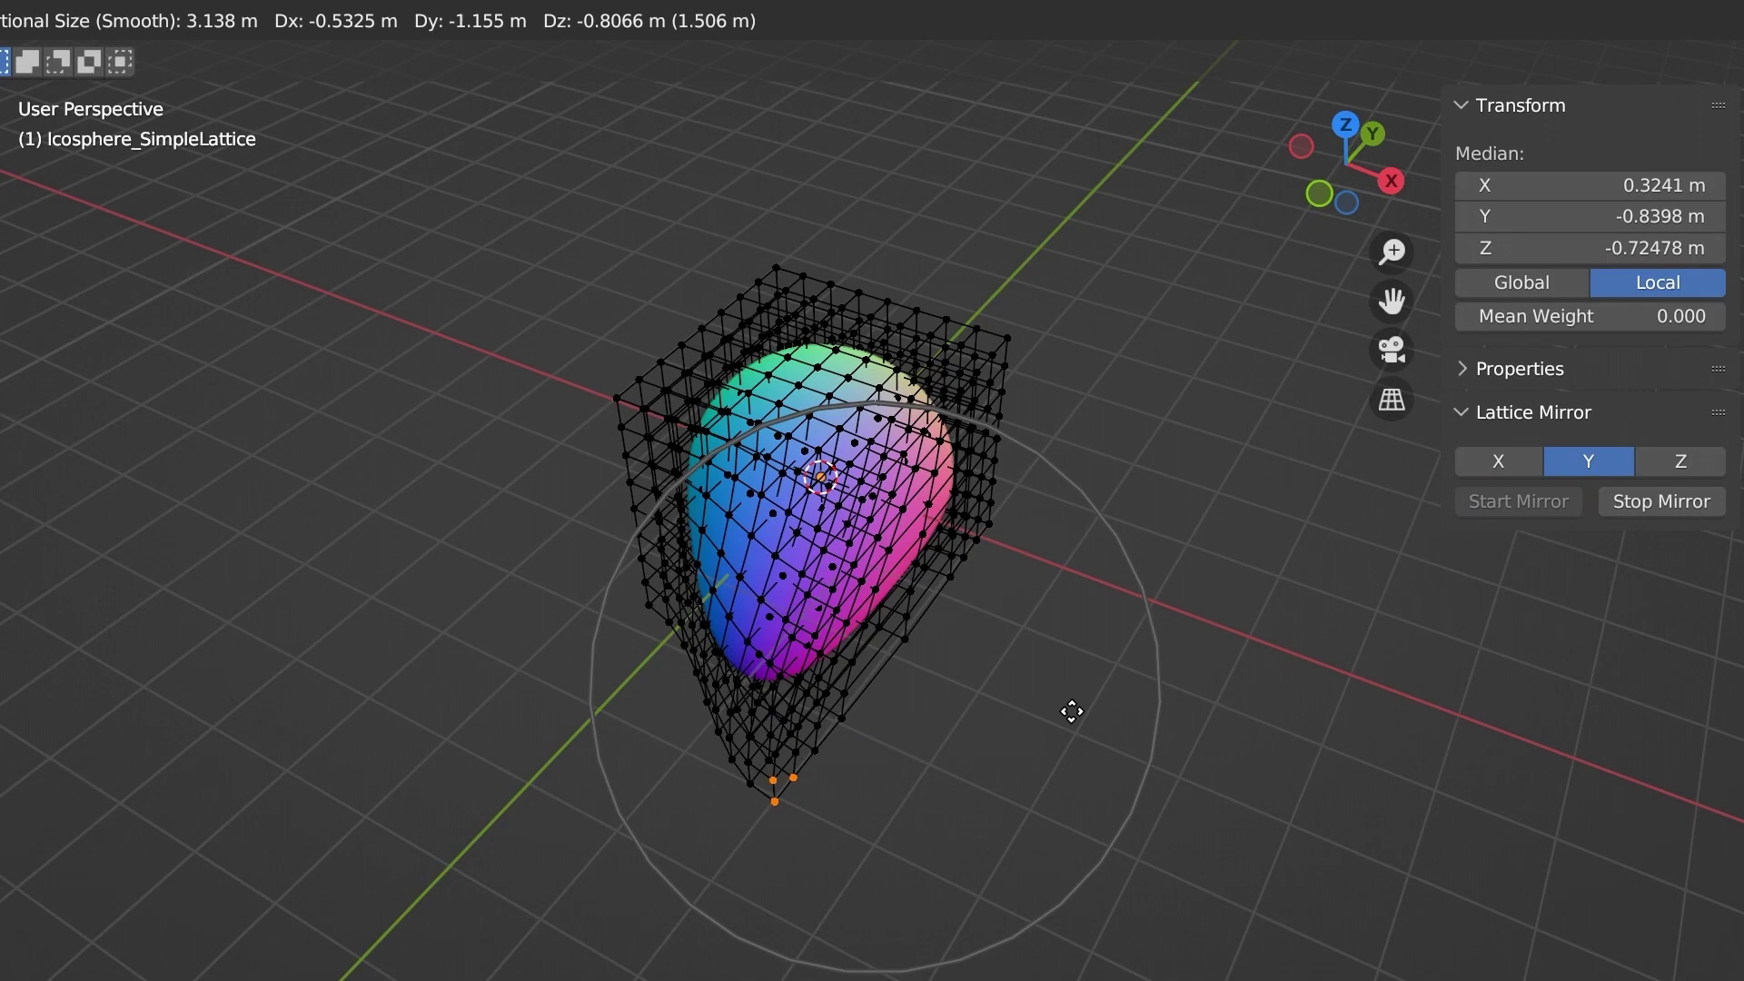
scroll(1054, 708, "up", 1)
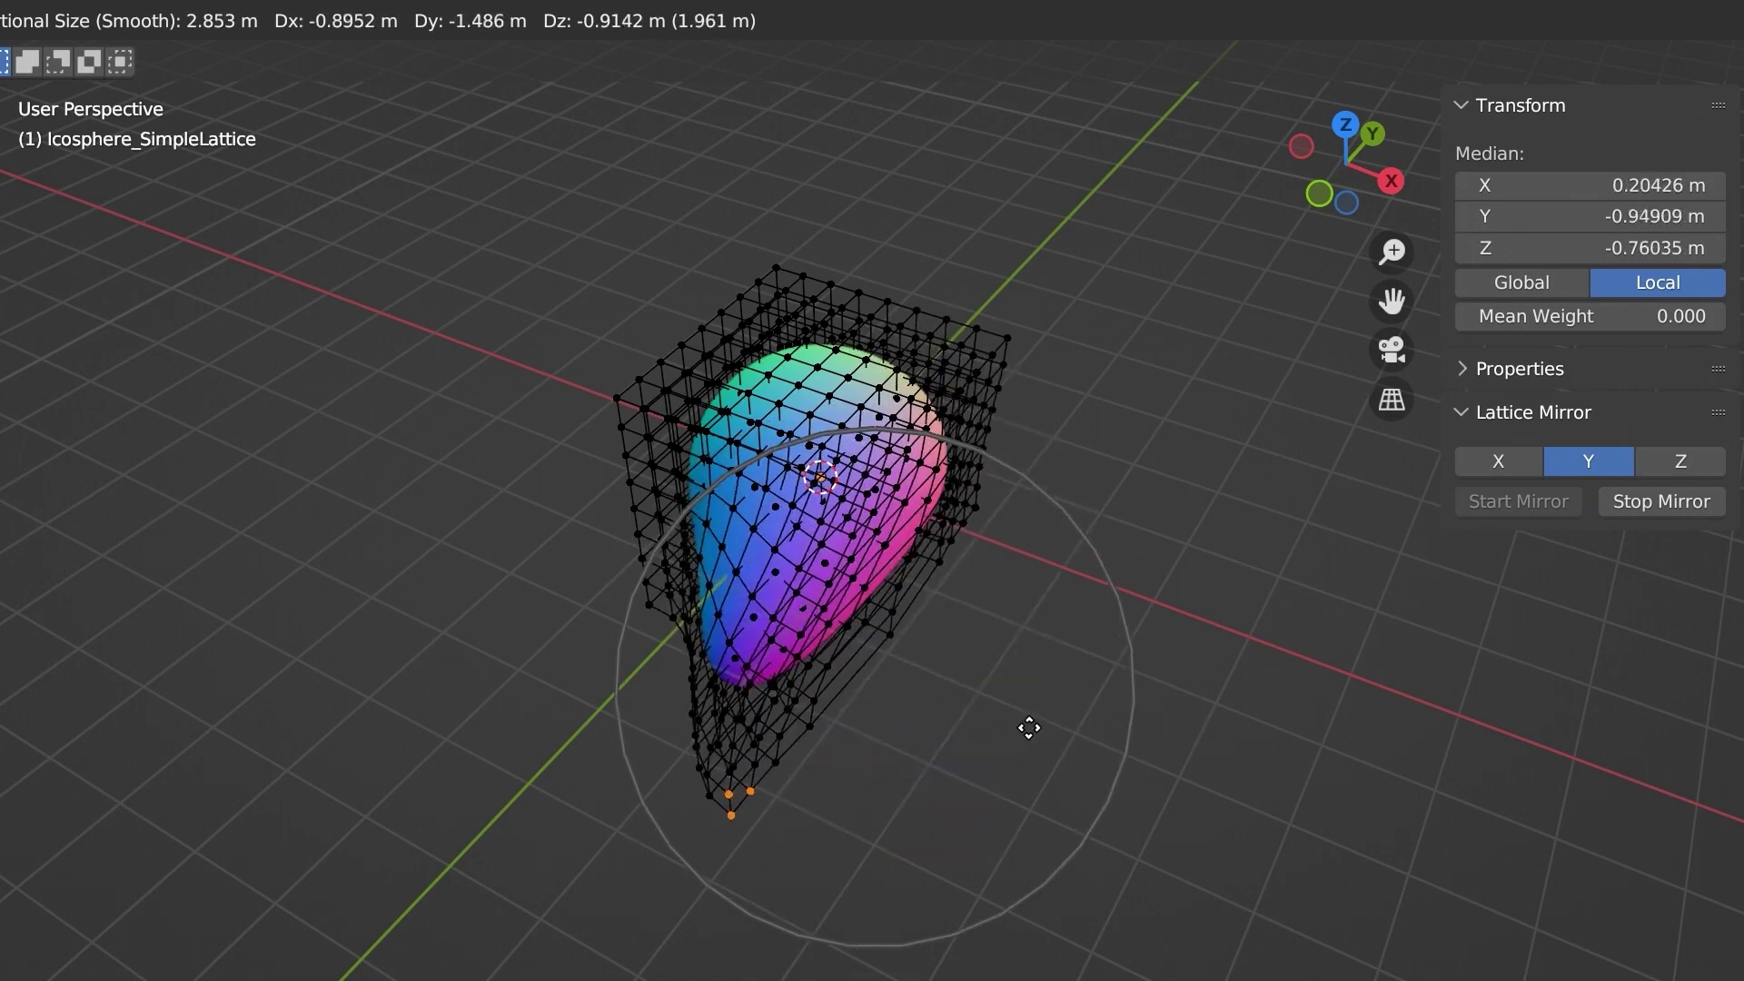
key("Escape")
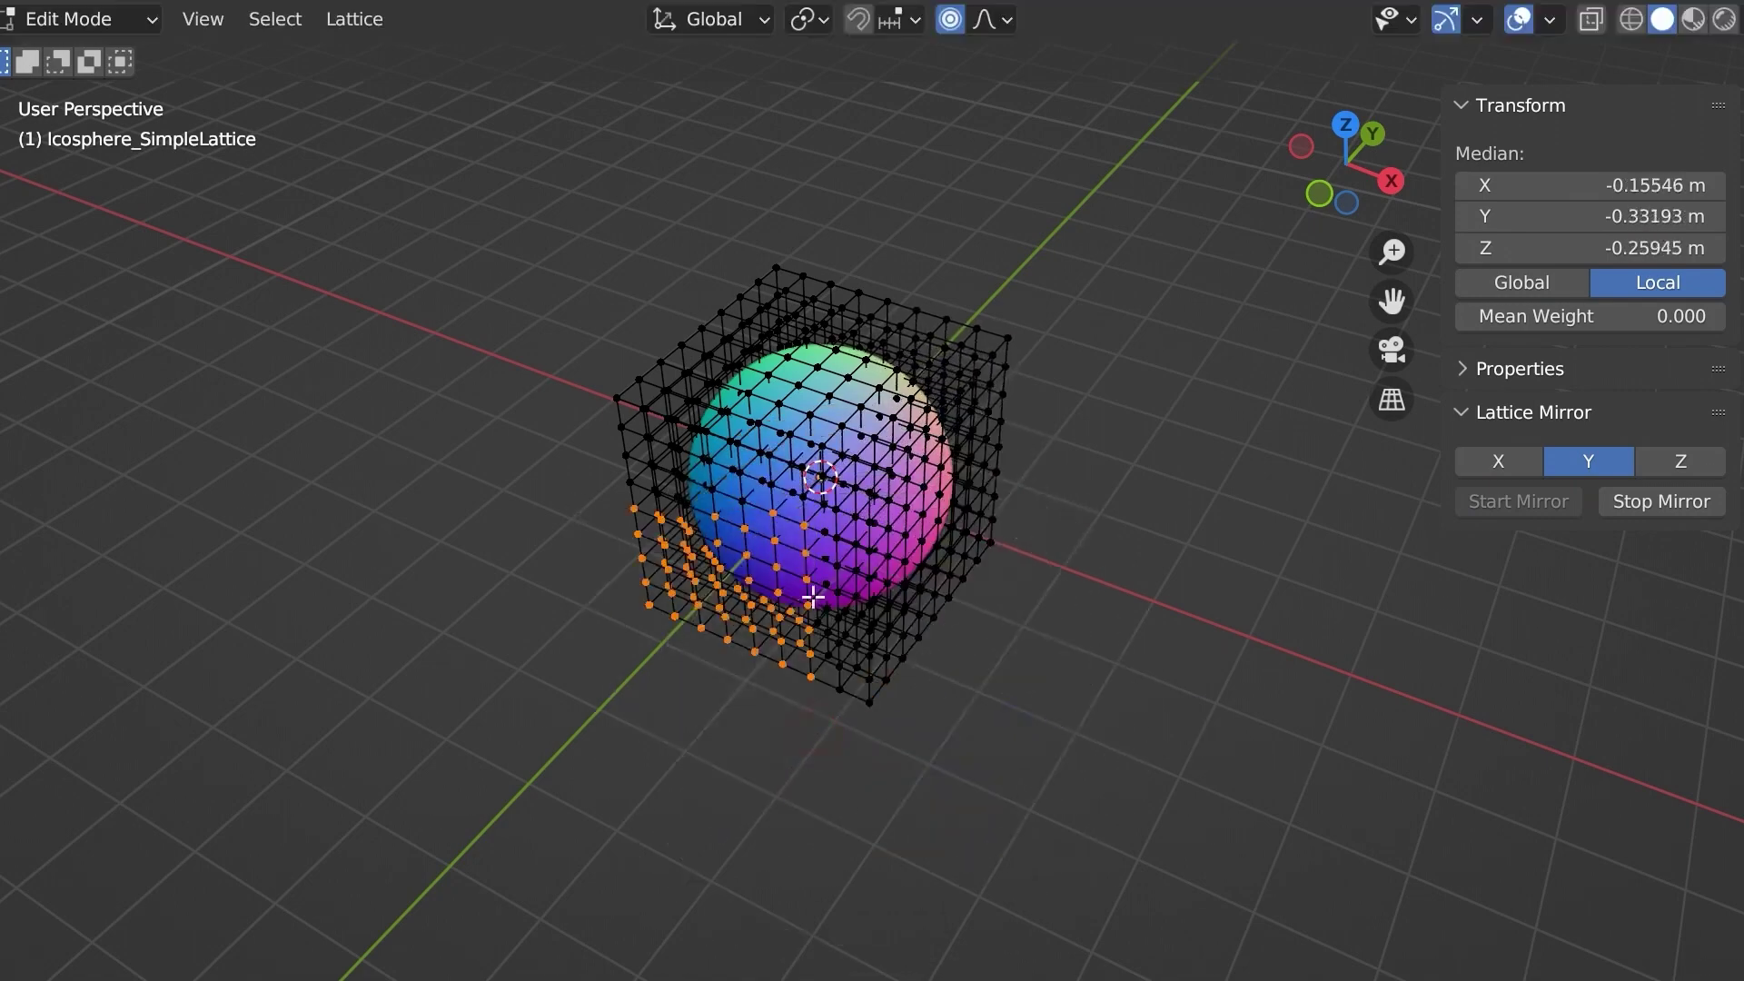
key("g")
key("Escape")
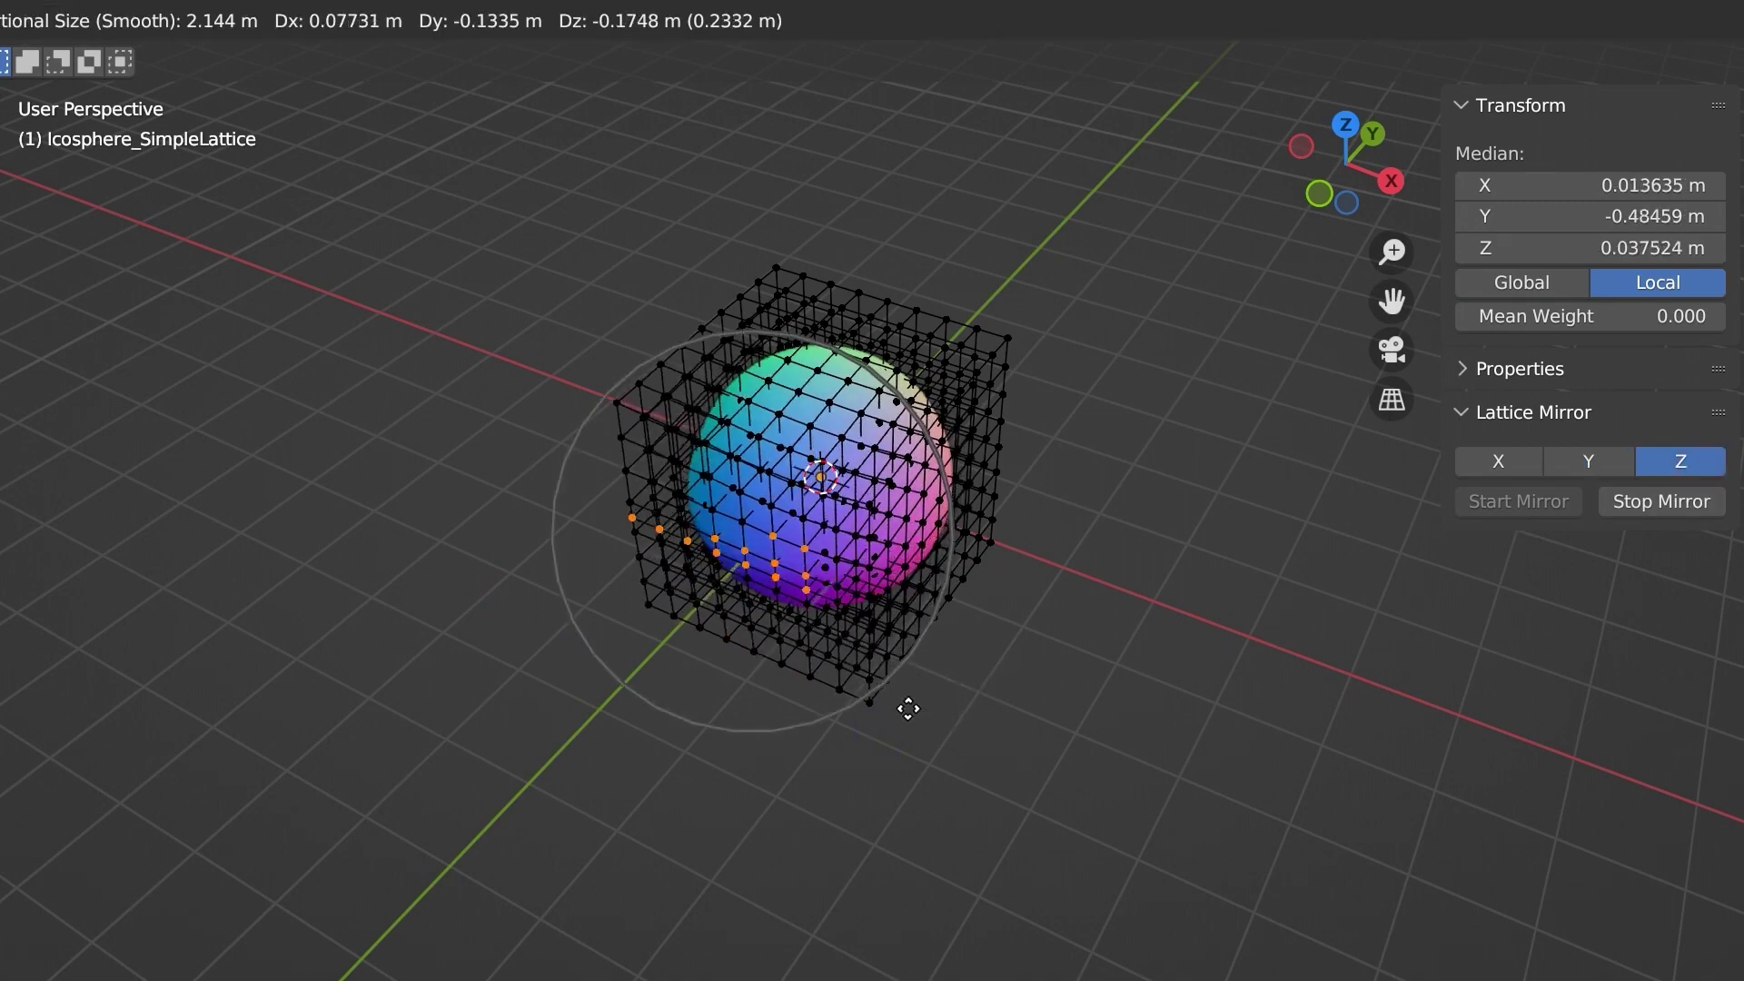
key("Escape")
- Select the bottom layer of points and drag it down with smooth falloff, mirroring off
left_click_drag(790, 618, 924, 761)
key("g")
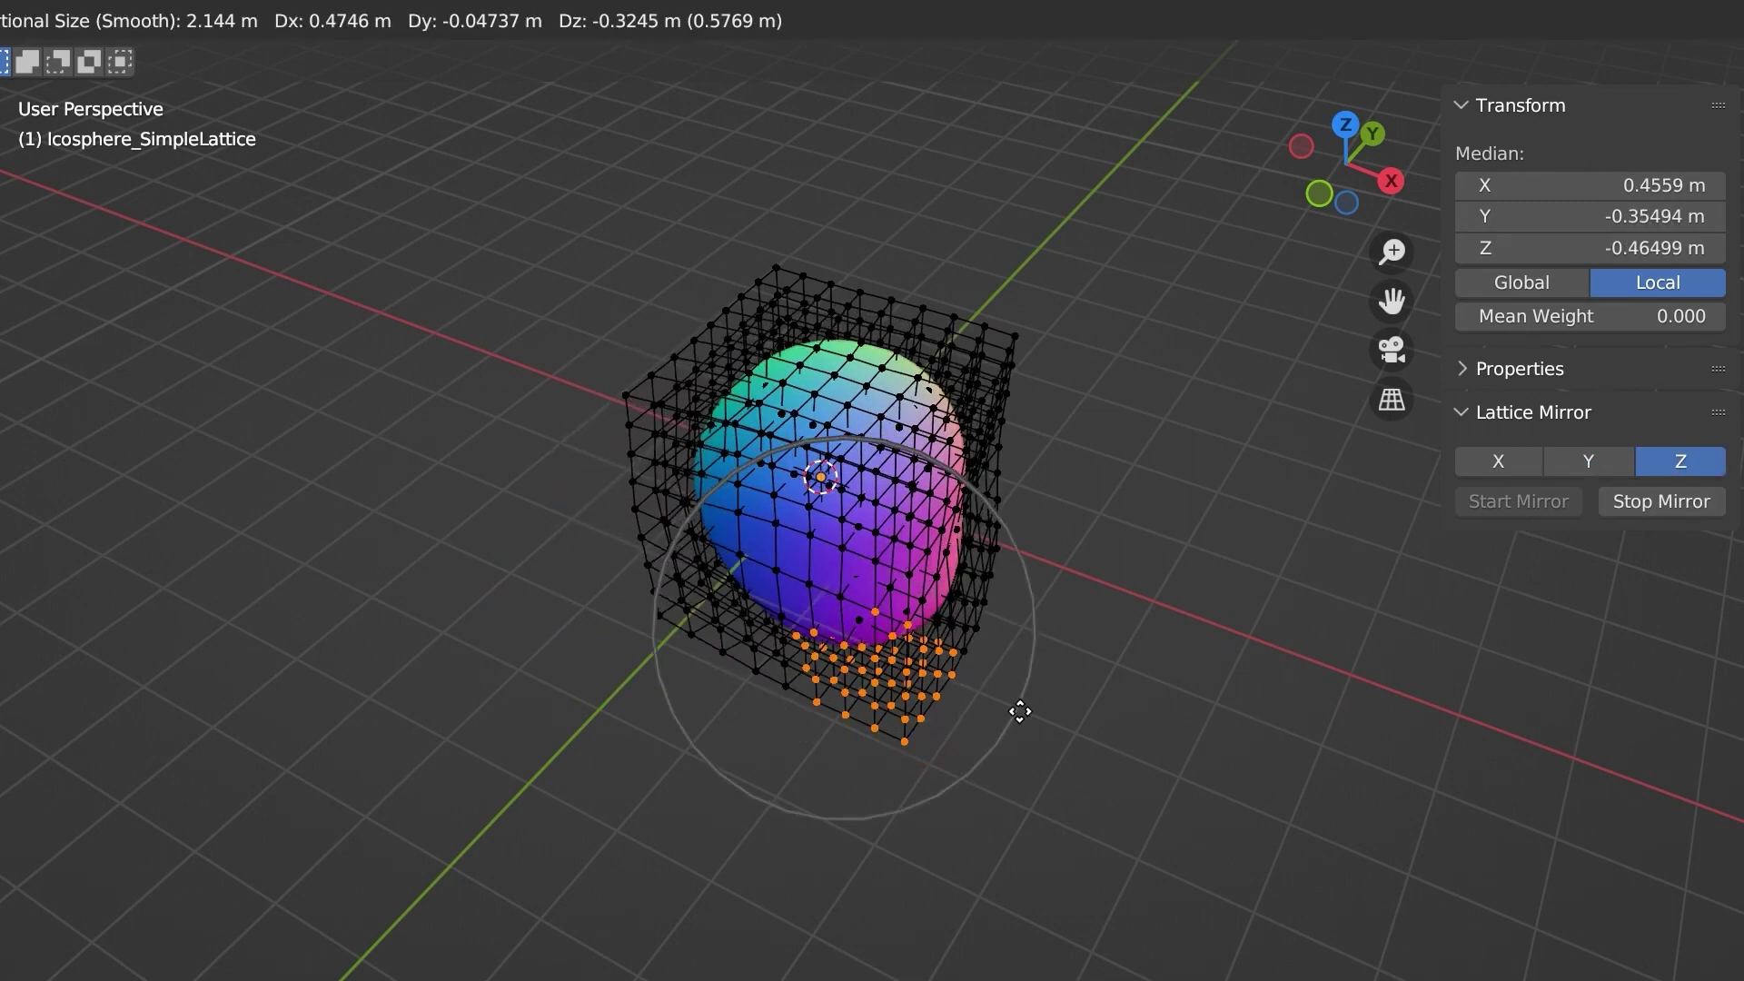
key("Escape")
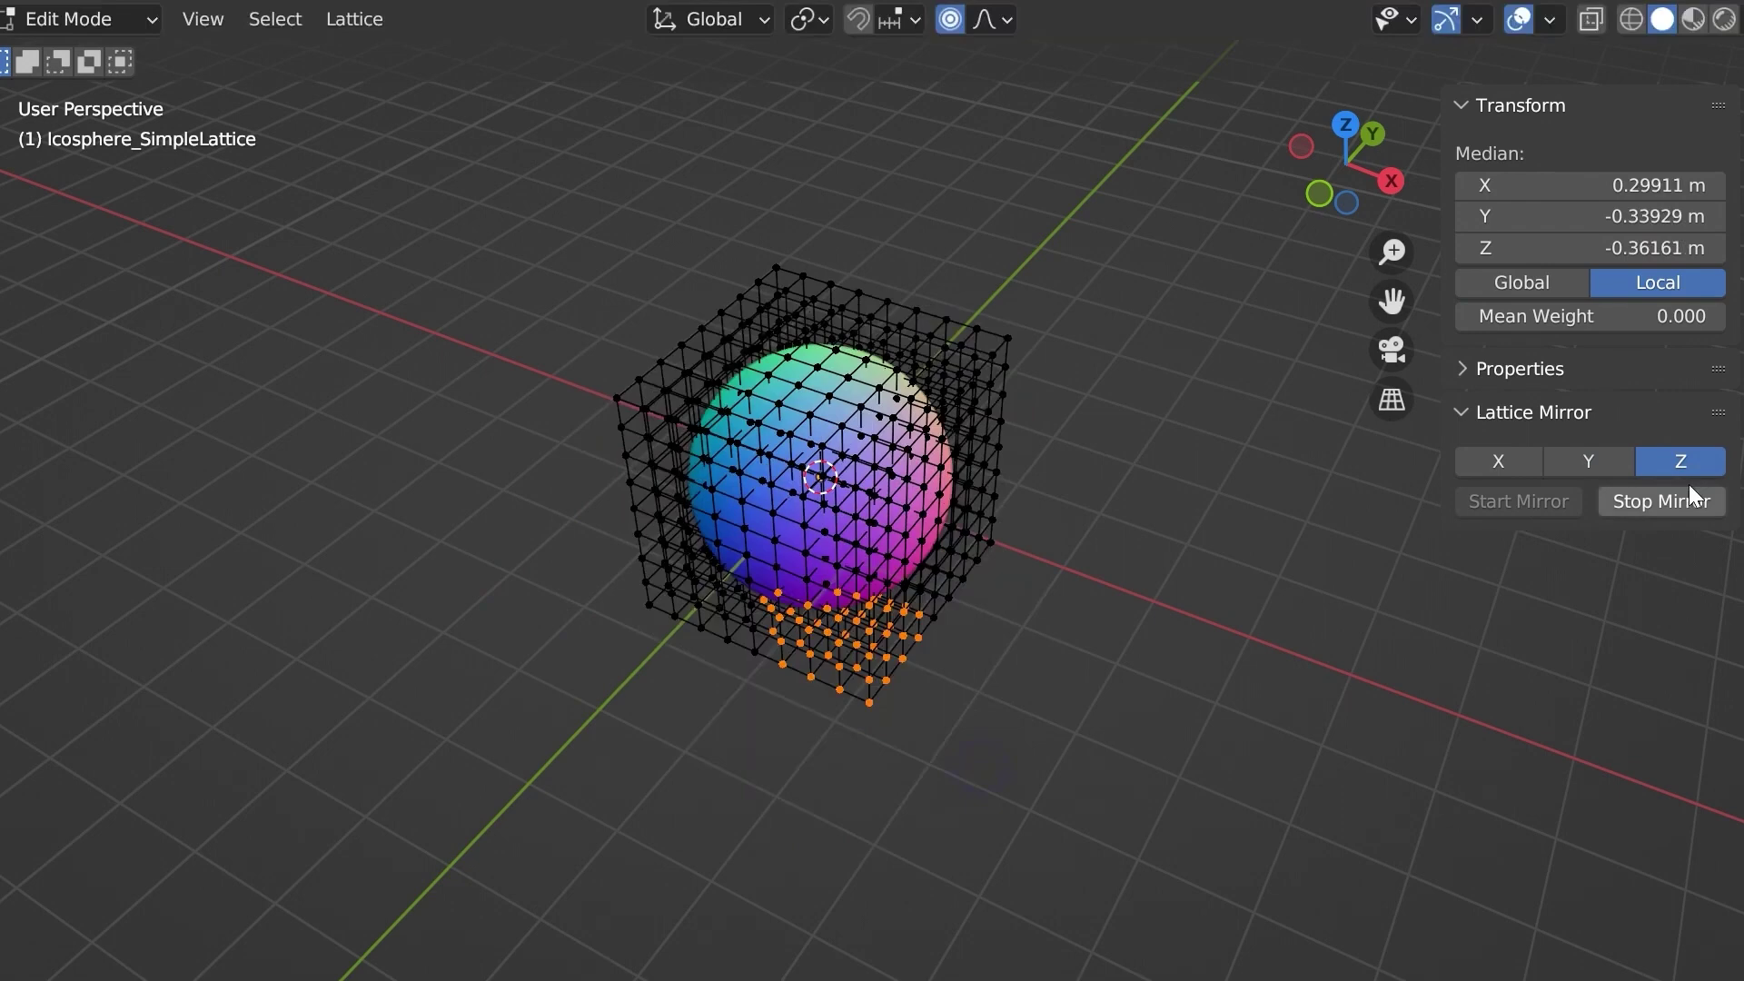
left_click(1687, 498)
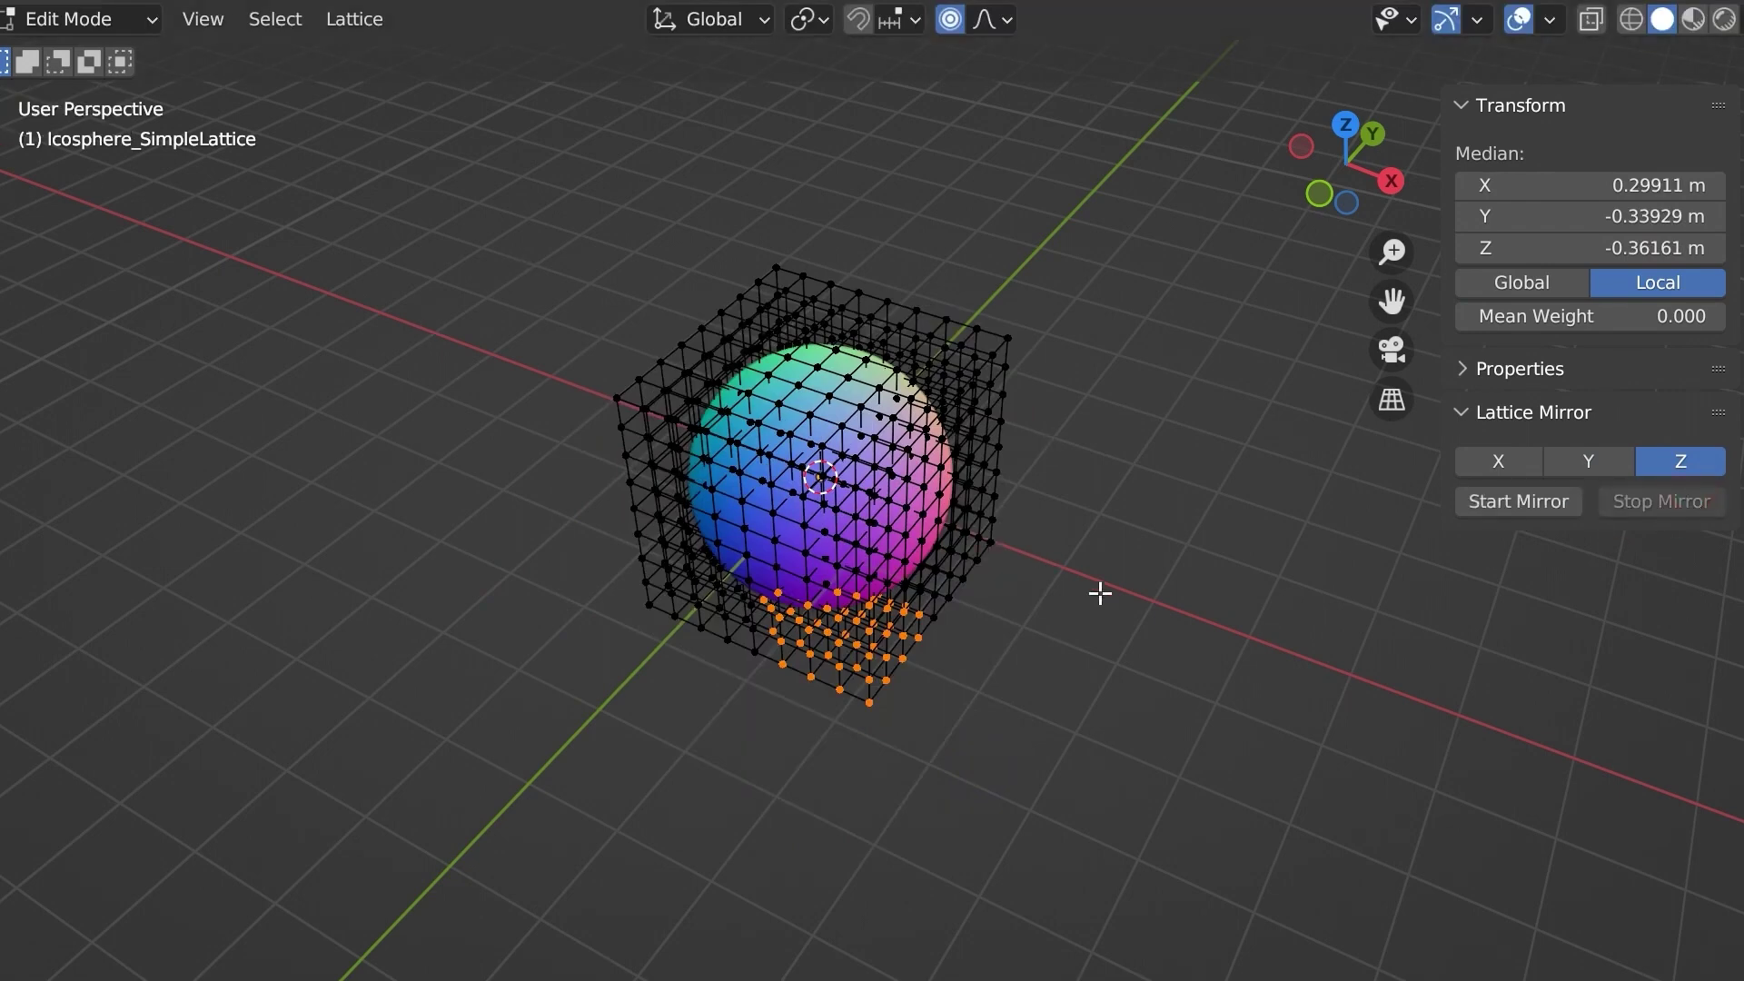
key("g")
left_click(1141, 708)
- Leave the lattice's Edit Mode and deselect the lattice
key("Tab")
left_click(1133, 642)
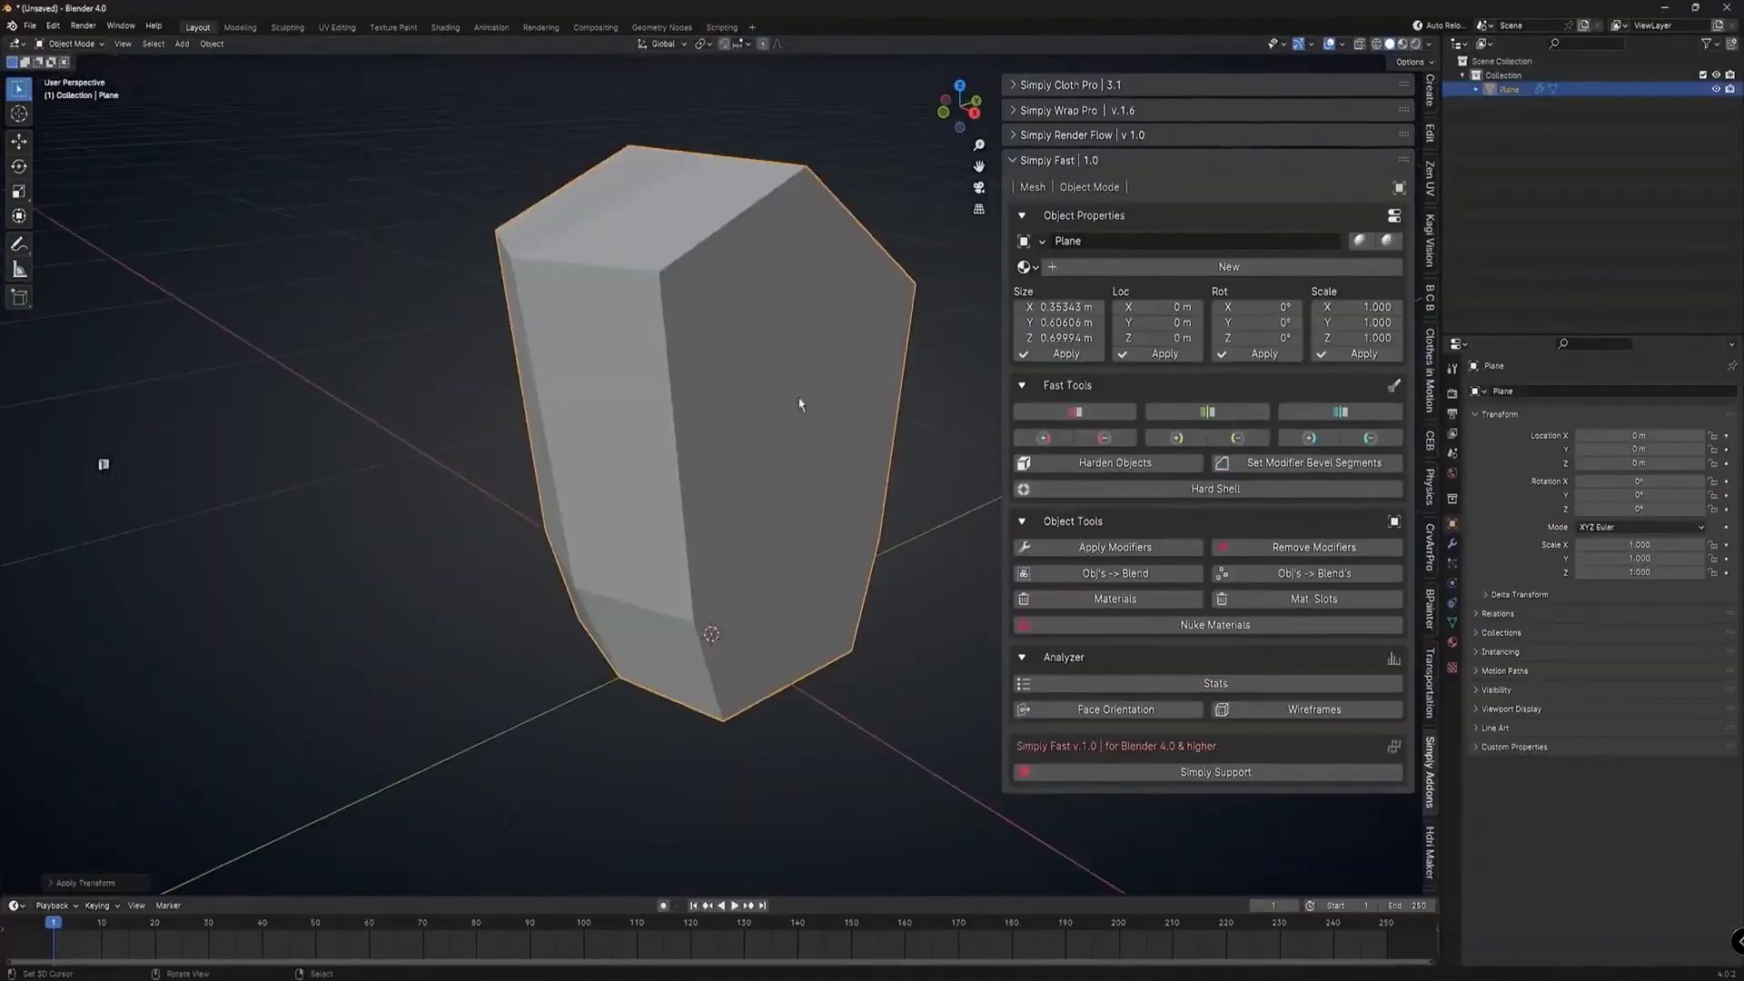